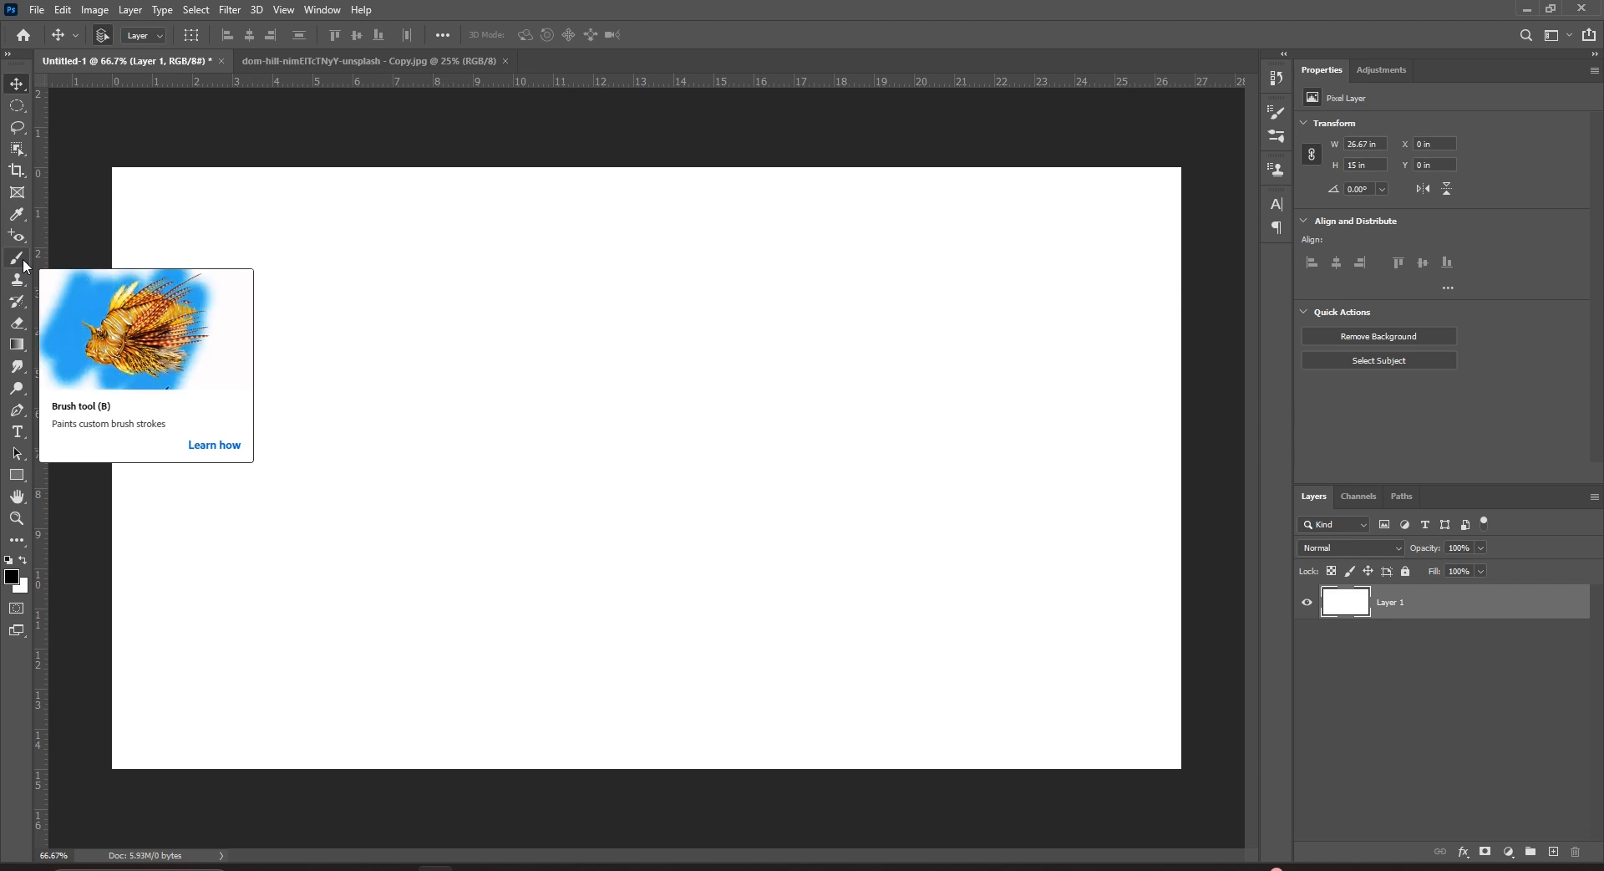
Show the brush tool group (Brush, Pencil, Color Replacement, Mixer Brush), keeping the Brush active.
{"action": "left_click", "coordinate": [23, 260]}
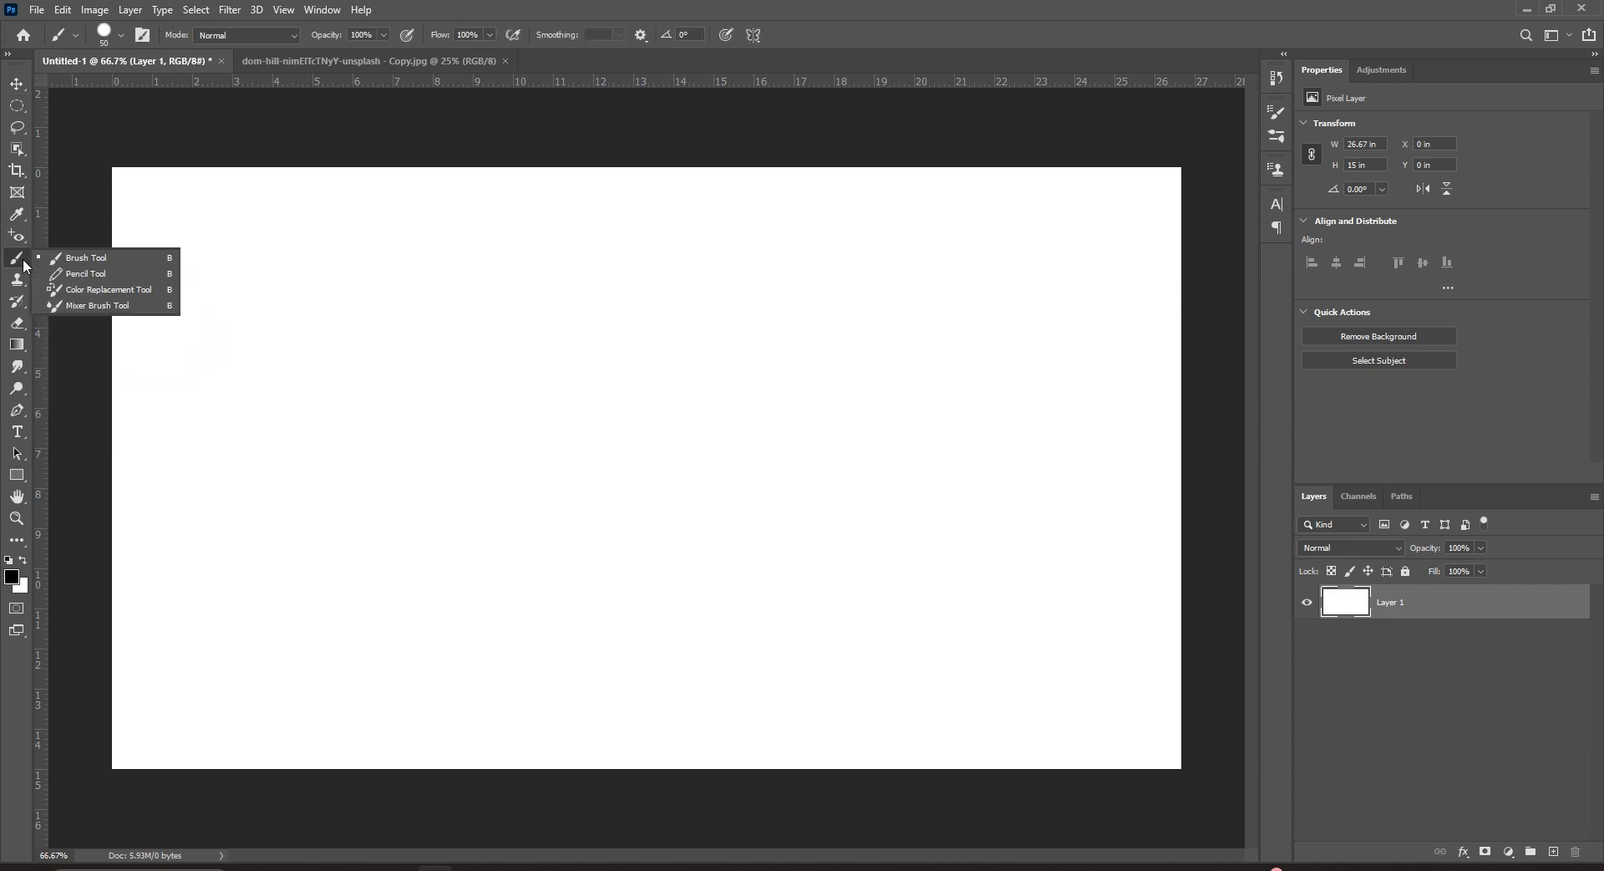
{"action": "left_click", "coordinate": [131, 261]}
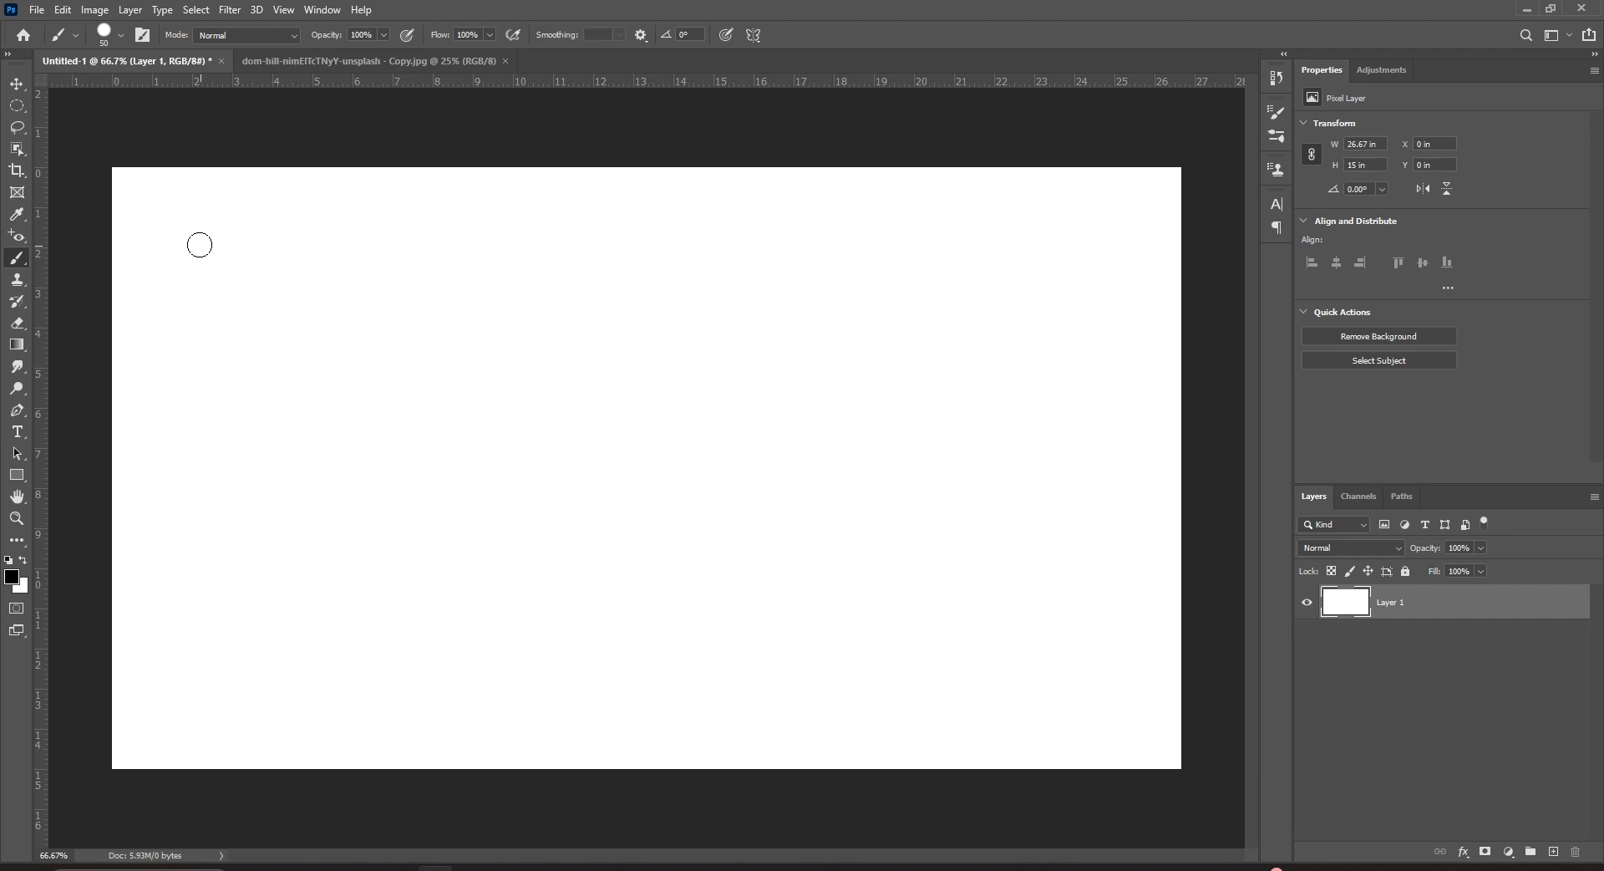
Cycle with Shift+B through Pencil, Color Replacement and Mixer Brush back to the regular Brush.
{"action": "key", "text": "shift+b"}
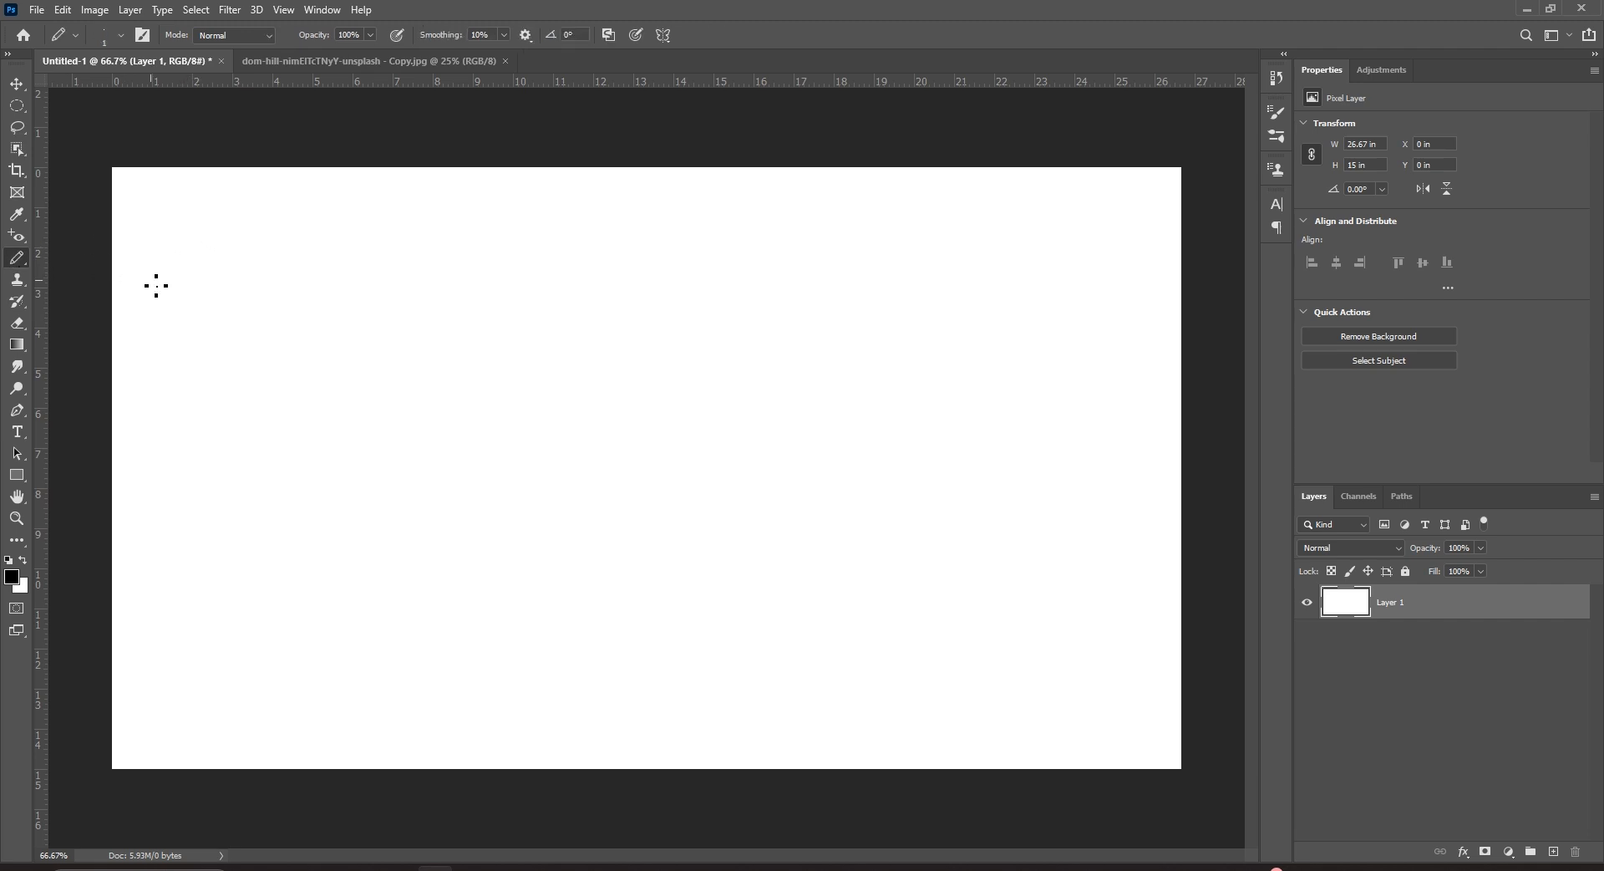
{"action": "key", "text": "shift+b"}
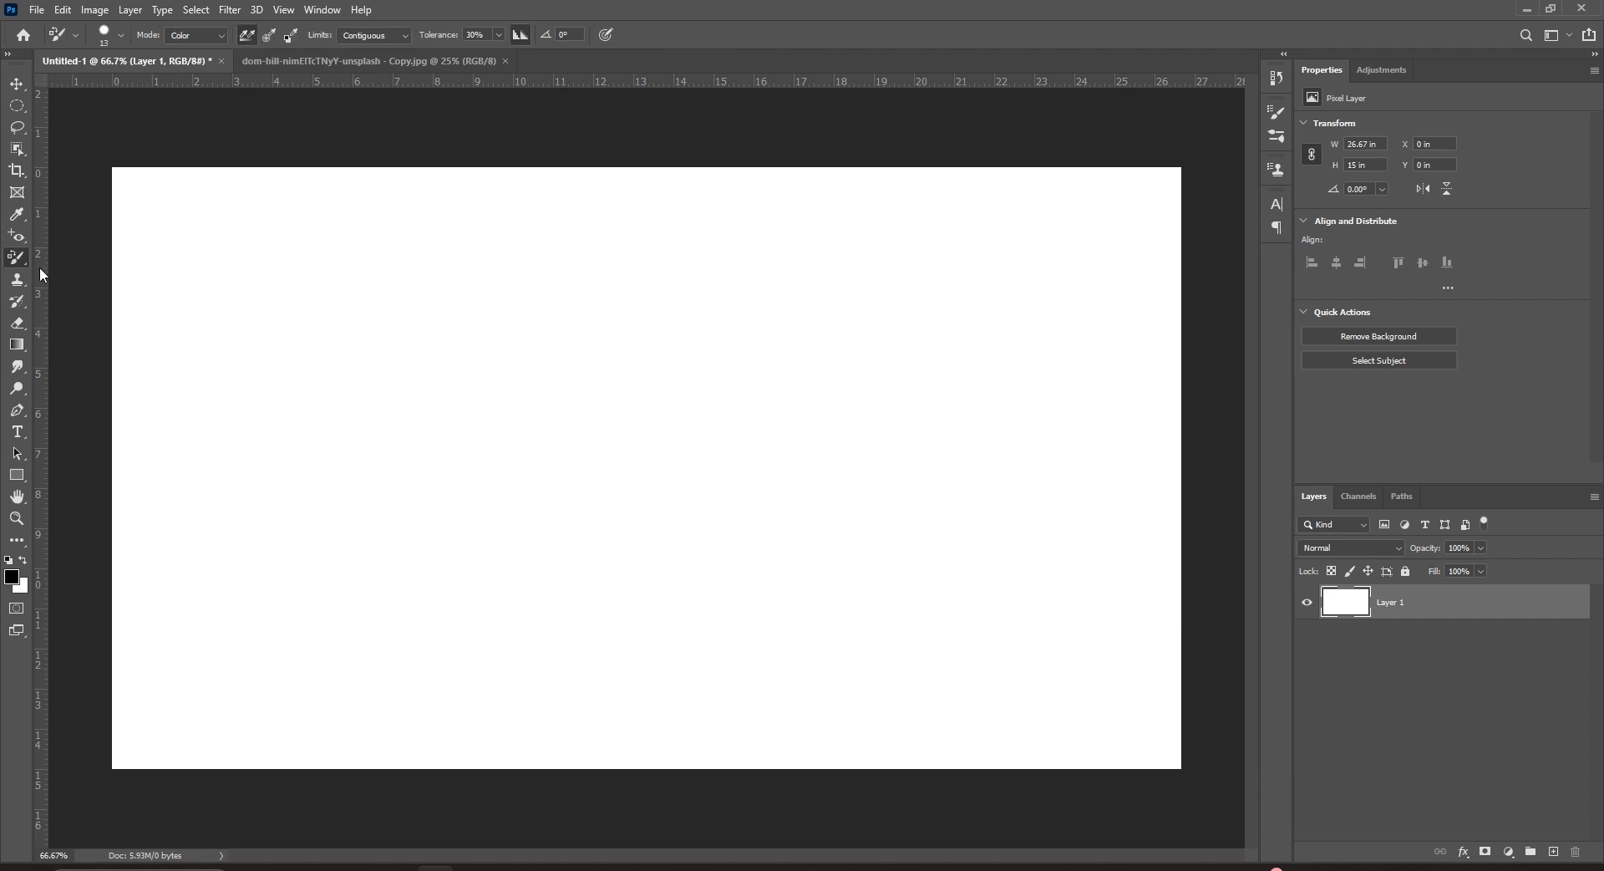
{"action": "key", "text": "shift+b"}
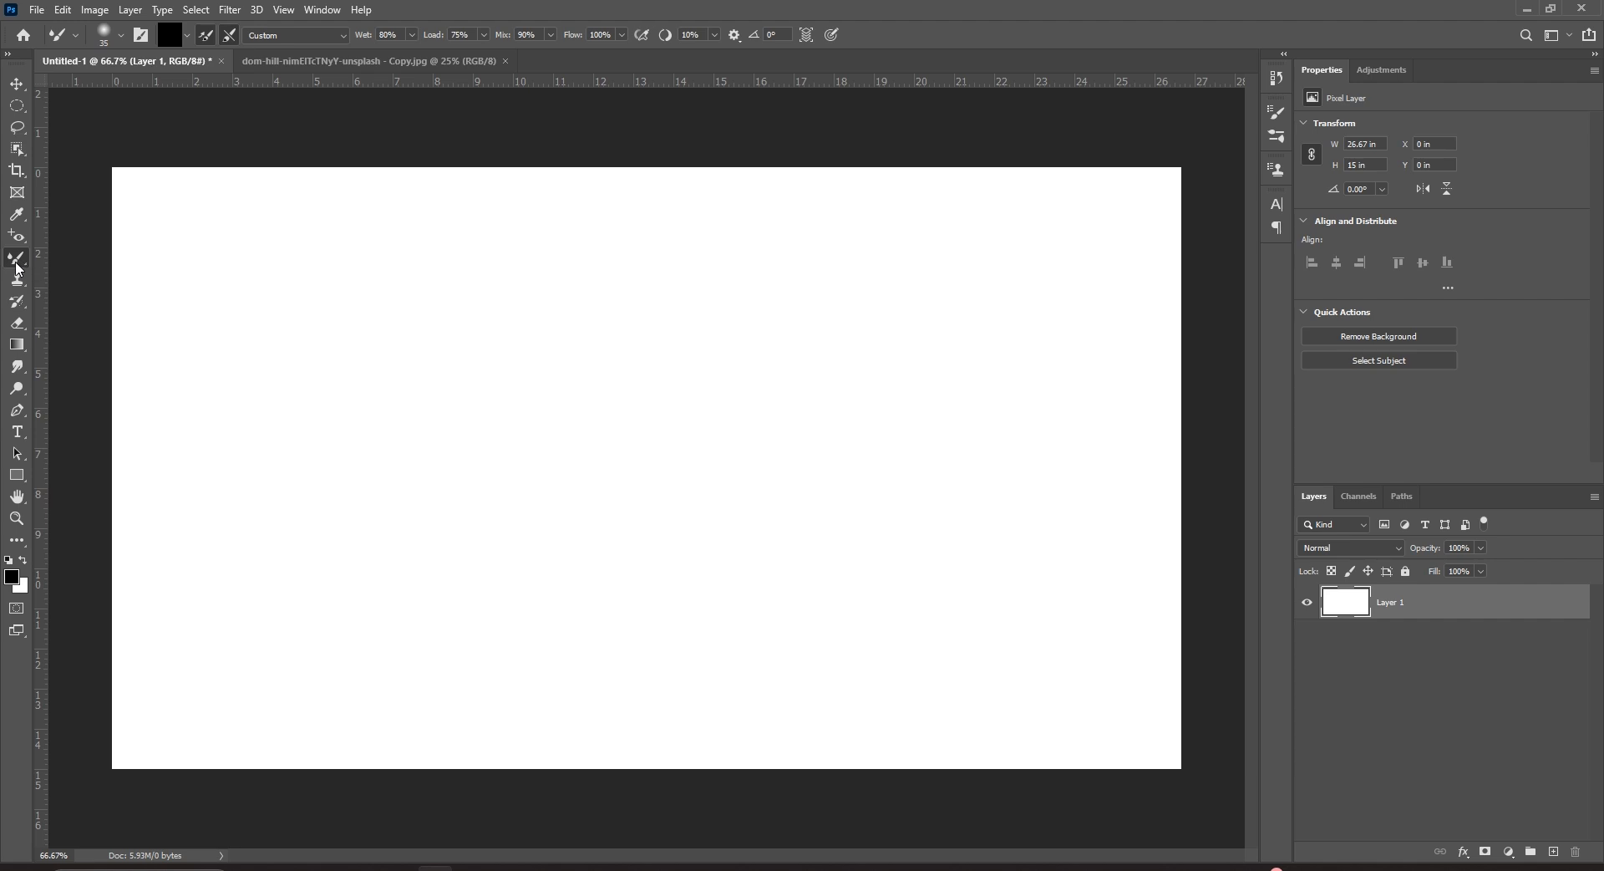
{"action": "key", "text": "shift+b"}
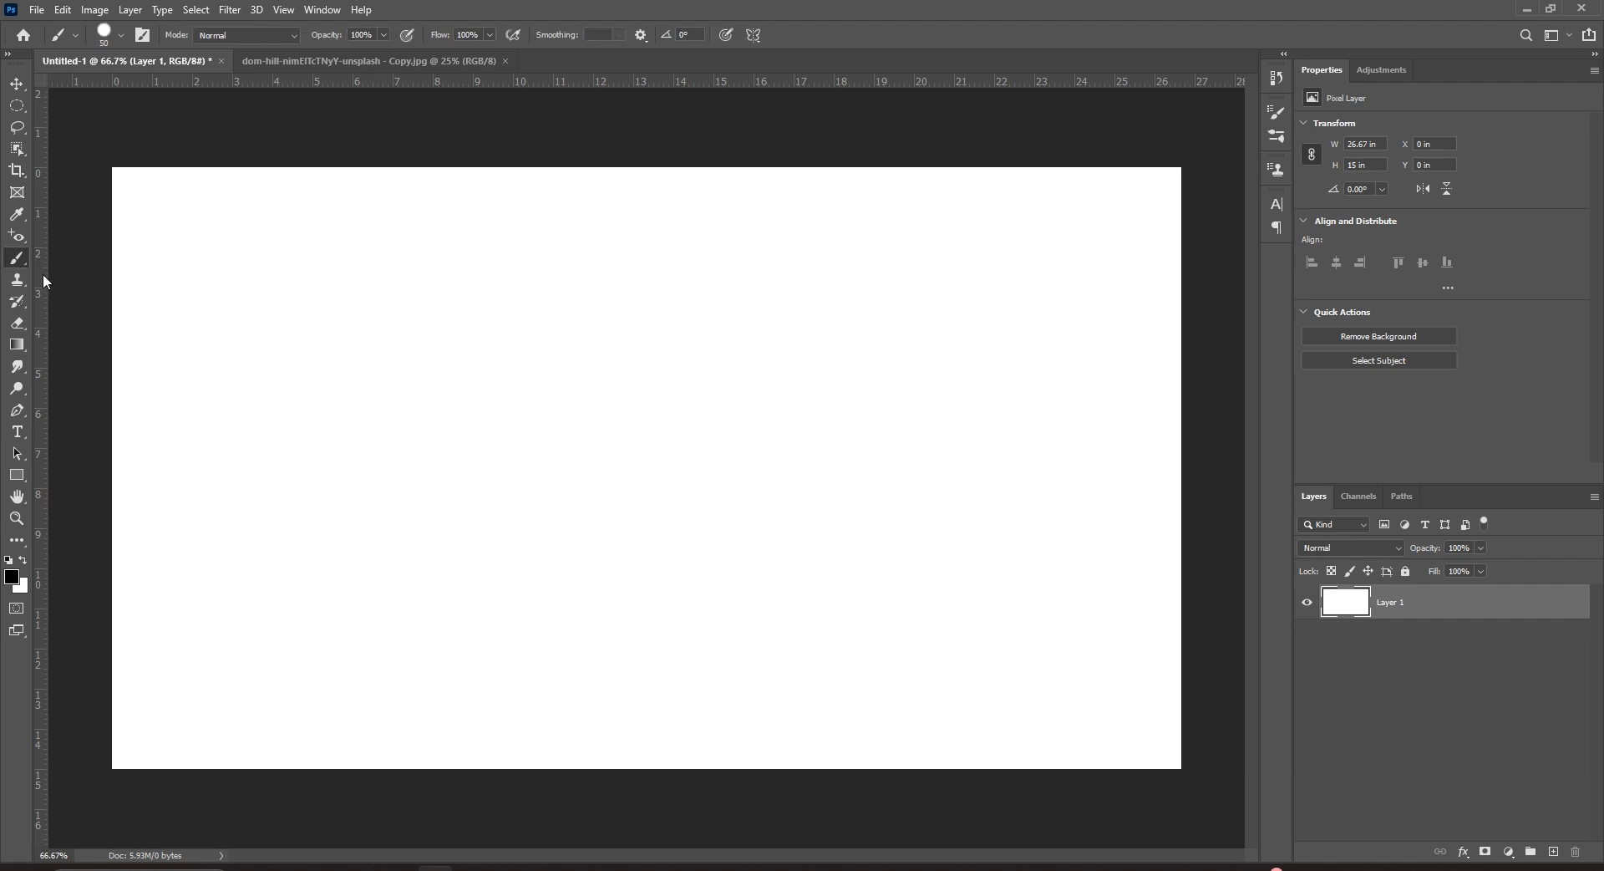
{"action": "right_click", "coordinate": [21, 264]}
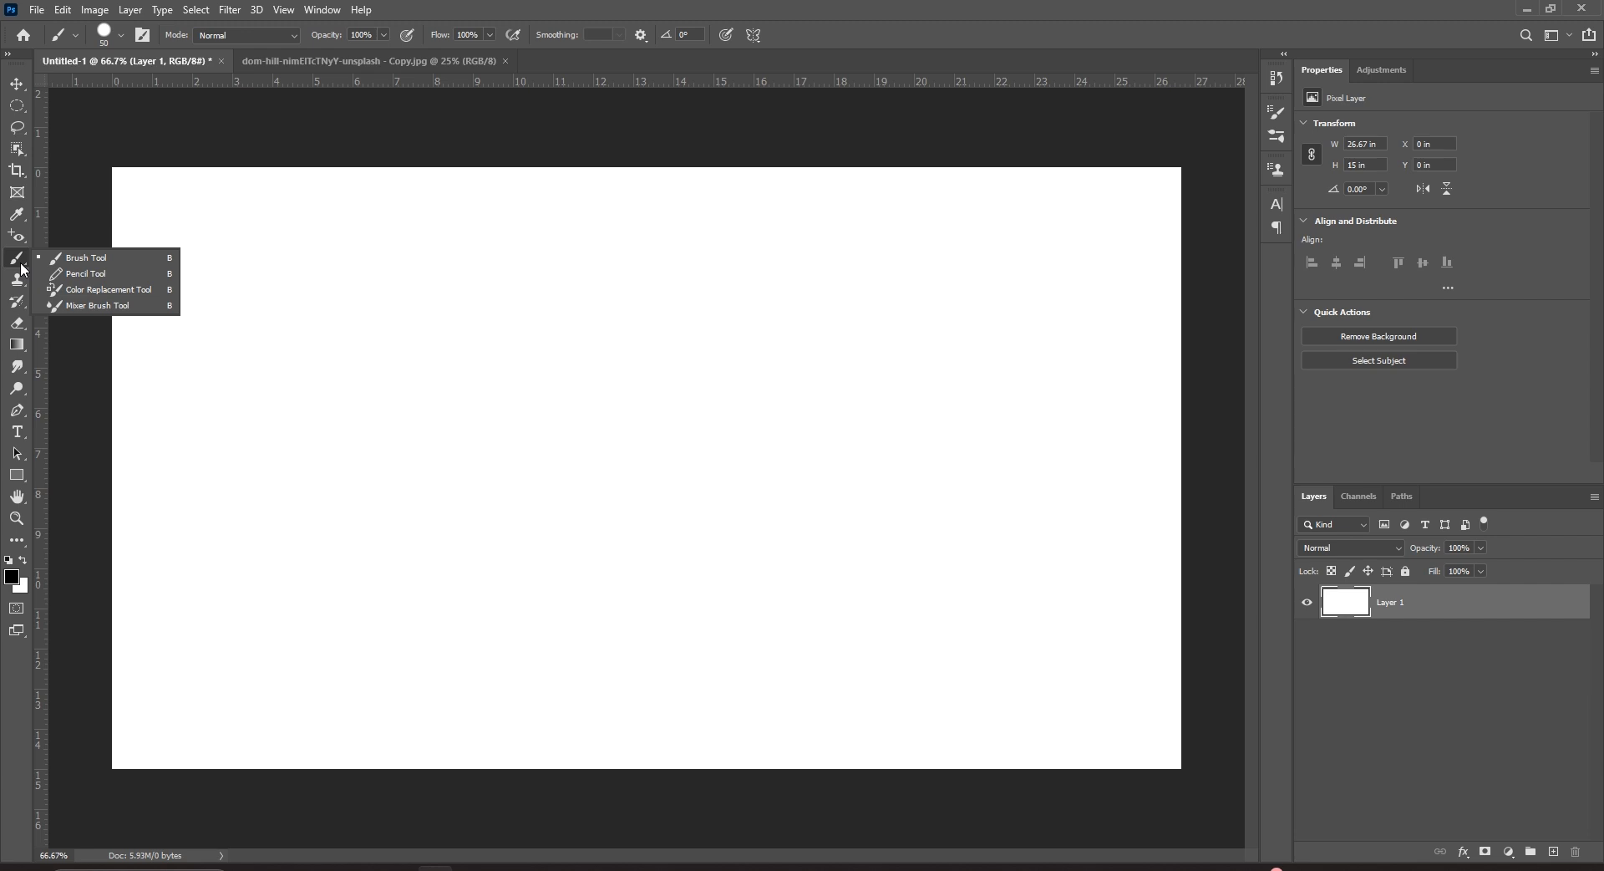
{"action": "left_click", "coordinate": [83, 263]}
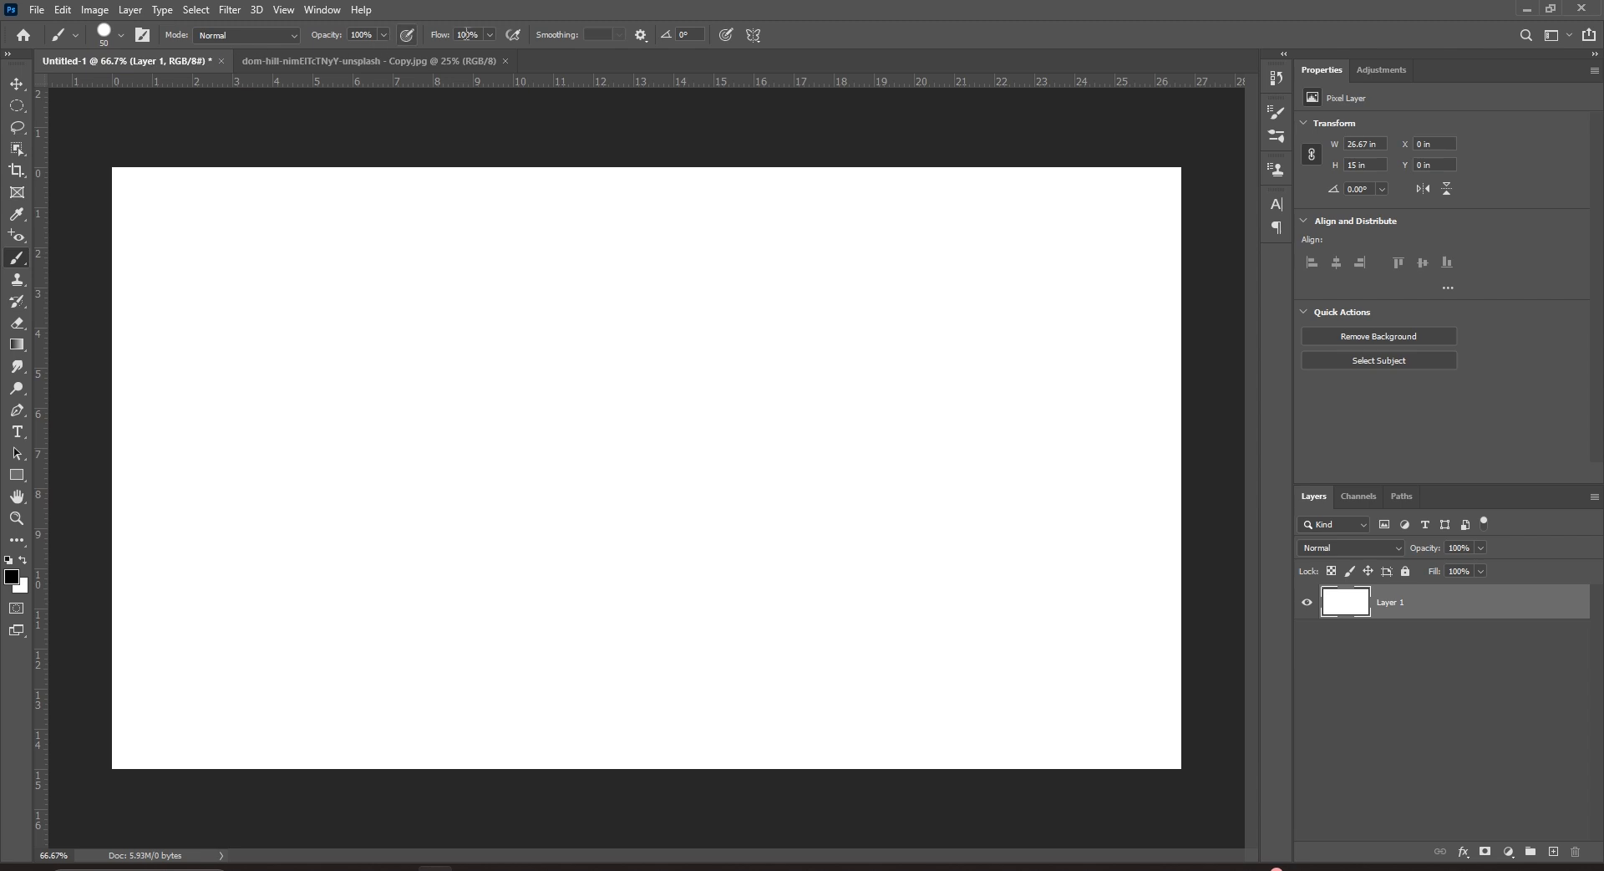
Resize the brush from 83 px to 17 px, paint a test screentone stroke, then undo it.
{"action": "left_click", "coordinate": [105, 35]}
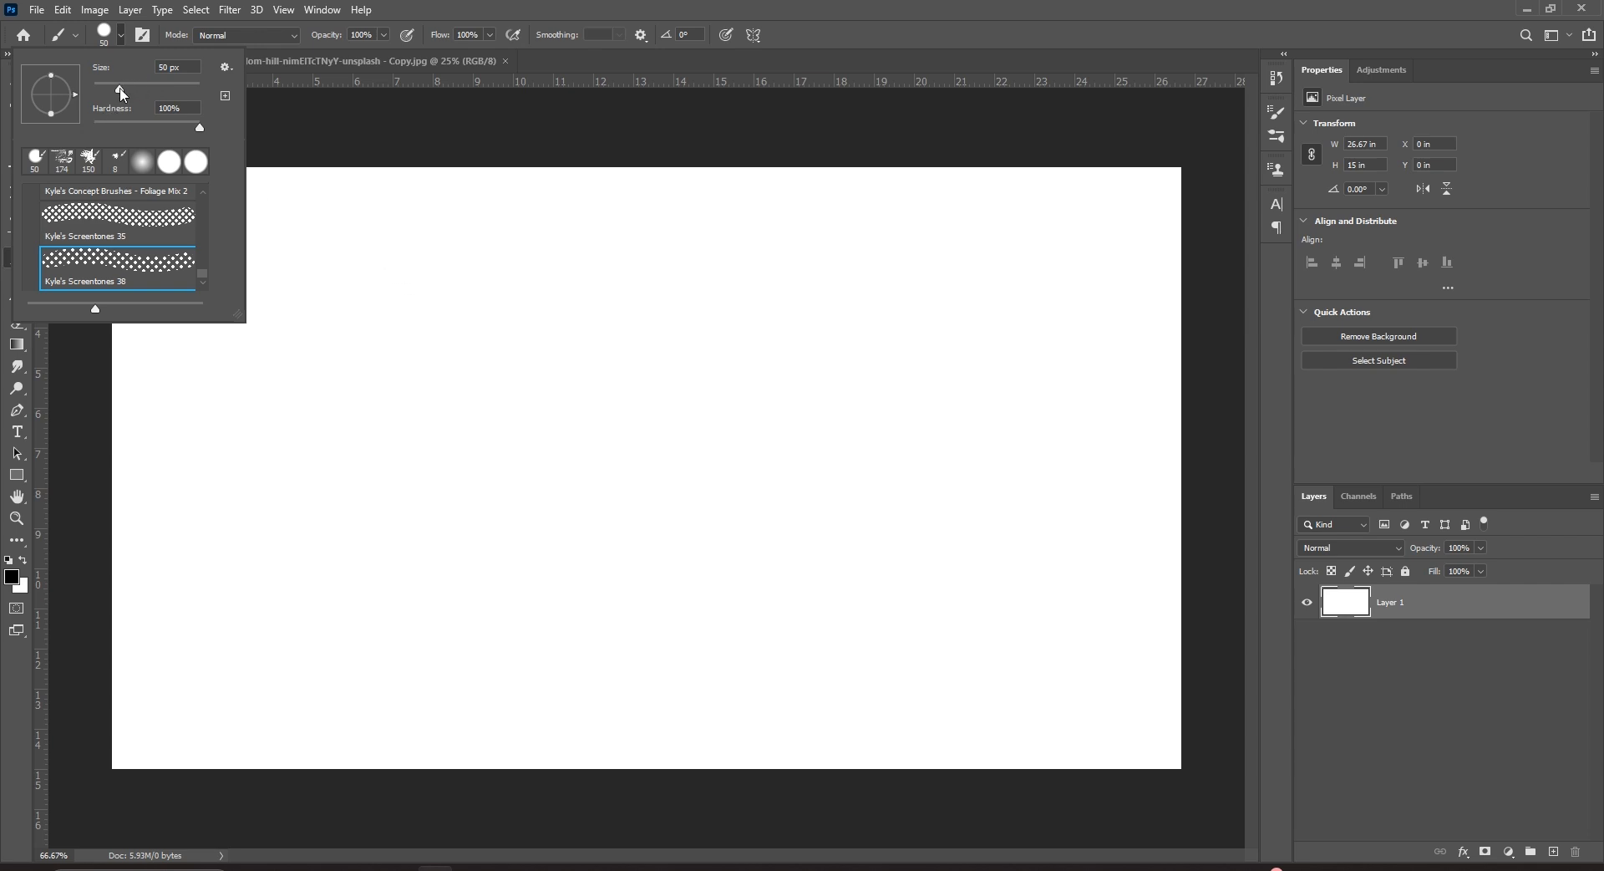
{"action": "mouse_move", "coordinate": [120, 89]}
{"action": "left_mouse_down"}
{"action": "mouse_move", "coordinate": [176, 93]}
{"action": "mouse_move", "coordinate": [137, 92]}
{"action": "mouse_move", "coordinate": [154, 97]}
{"action": "left_mouse_up"}
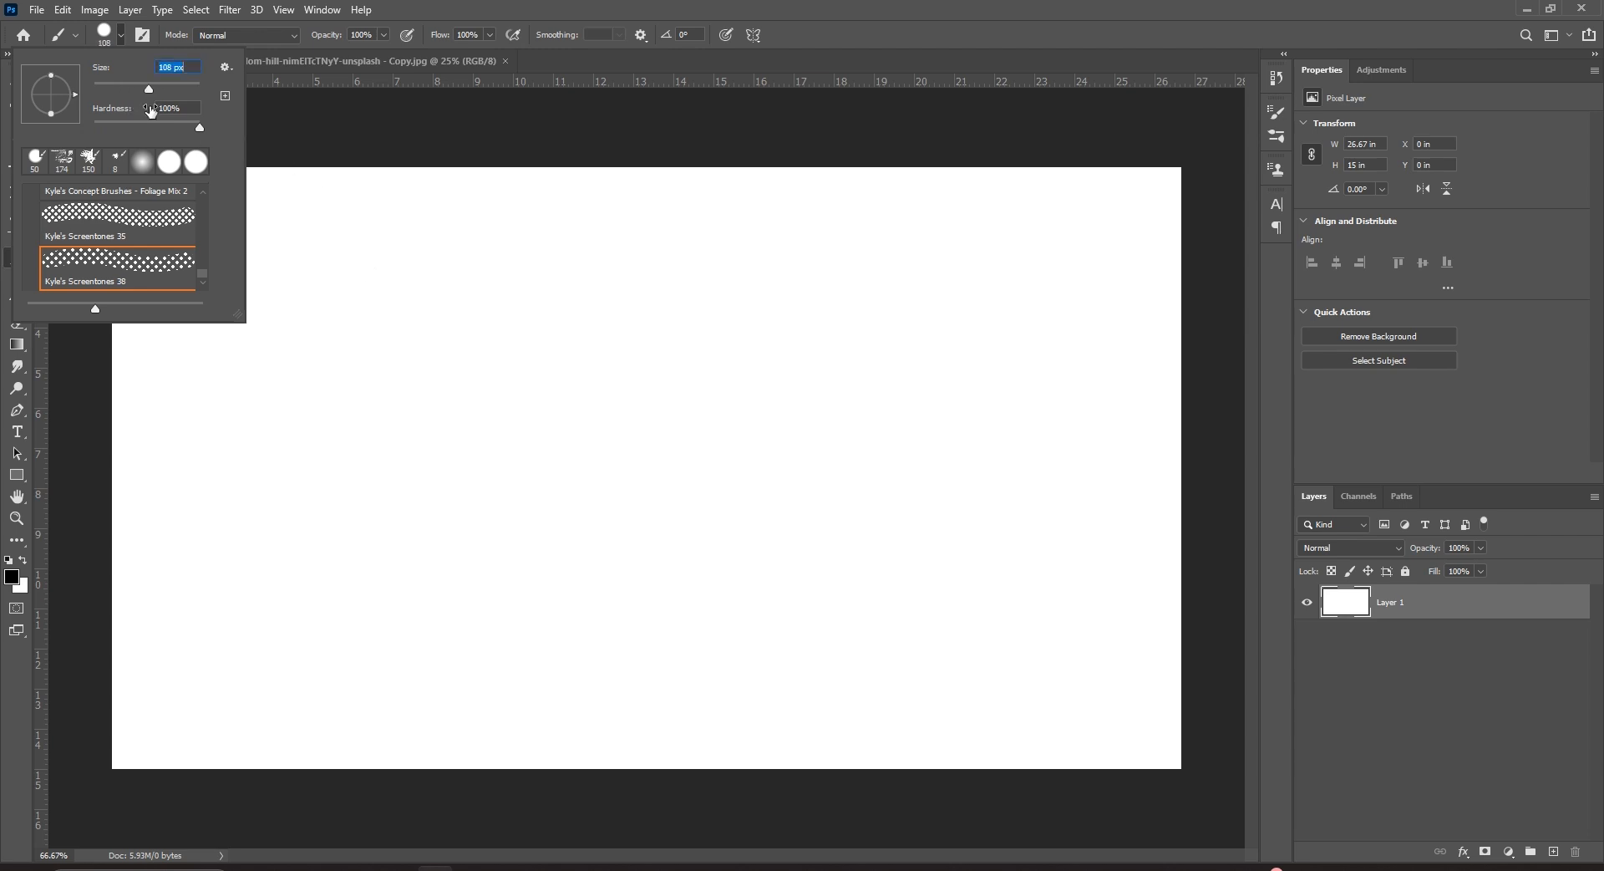
{"action": "left_click_drag", "start_coordinate": [146, 93], "coordinate": [102, 88]}
{"action": "left_click_drag", "start_coordinate": [324, 244], "coordinate": [586, 244]}
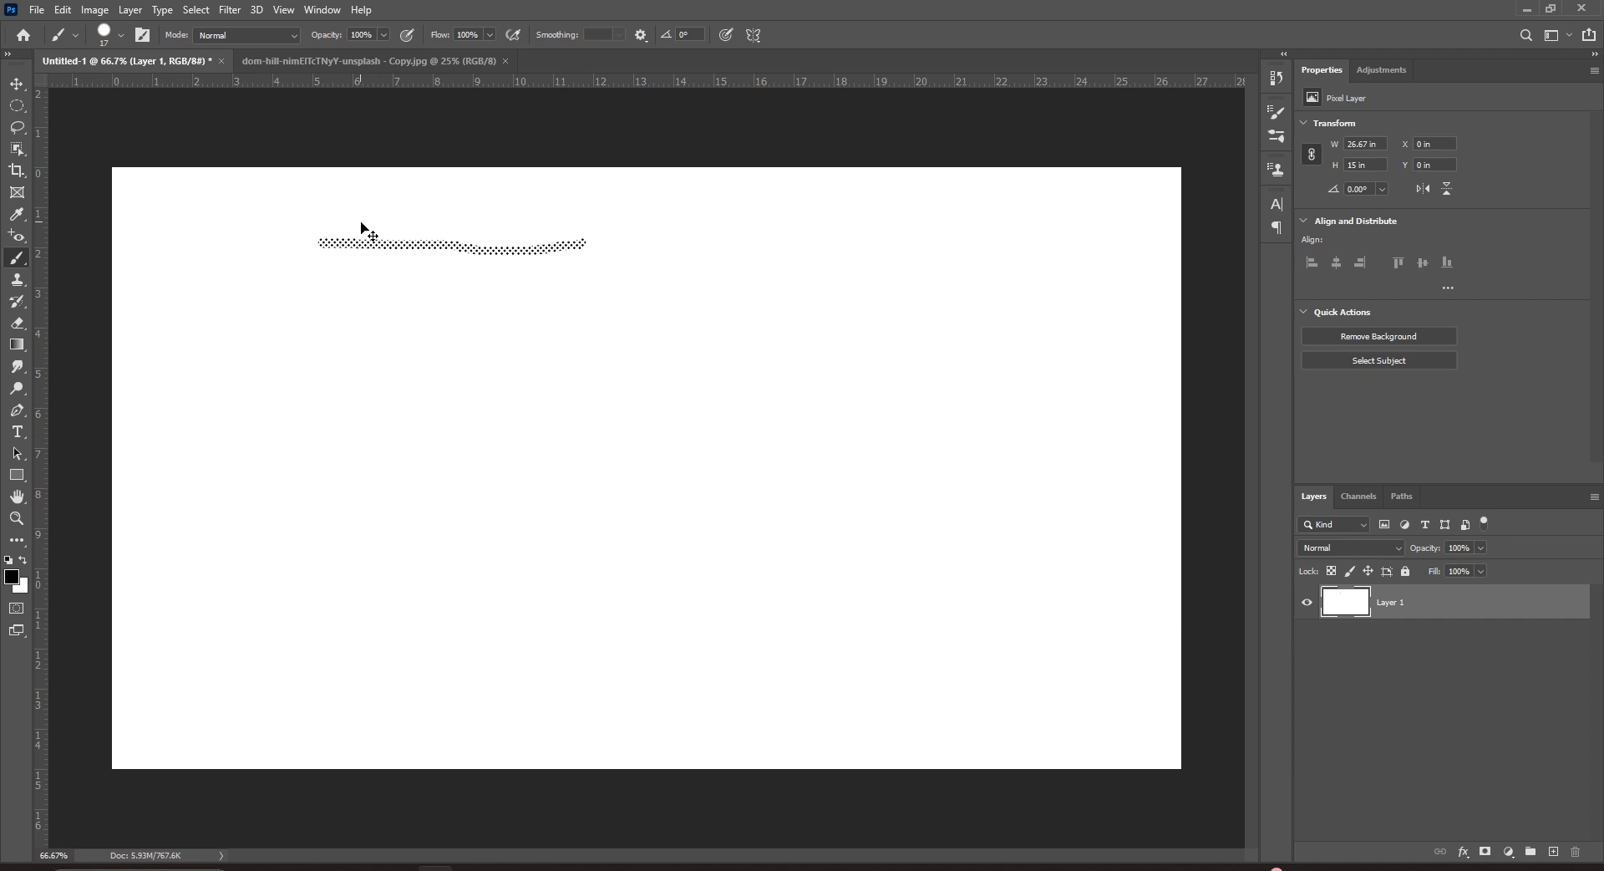
{"action": "key", "text": "ctrl+z"}
Choose the Hard Round preset from General Brushes at 17 px.
{"action": "left_click", "coordinate": [118, 38]}
{"action": "scroll", "coordinate": [144, 215], "scroll_direction": "up", "scroll_amount": 7}
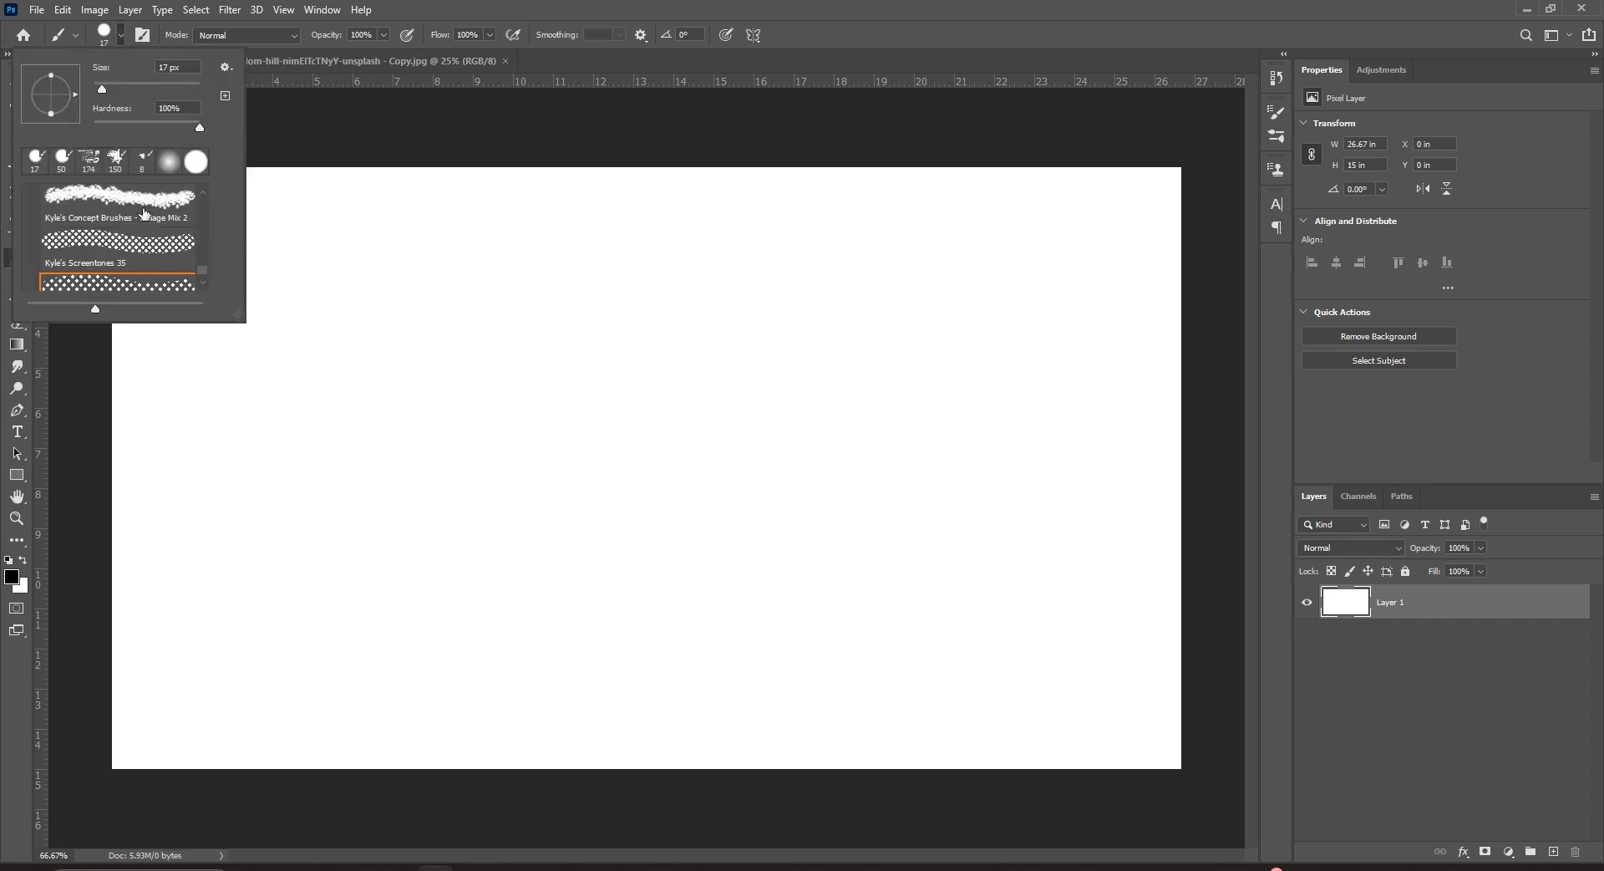
{"action": "left_click_drag", "start_coordinate": [201, 251], "coordinate": [204, 188]}
{"action": "left_click", "coordinate": [122, 266]}
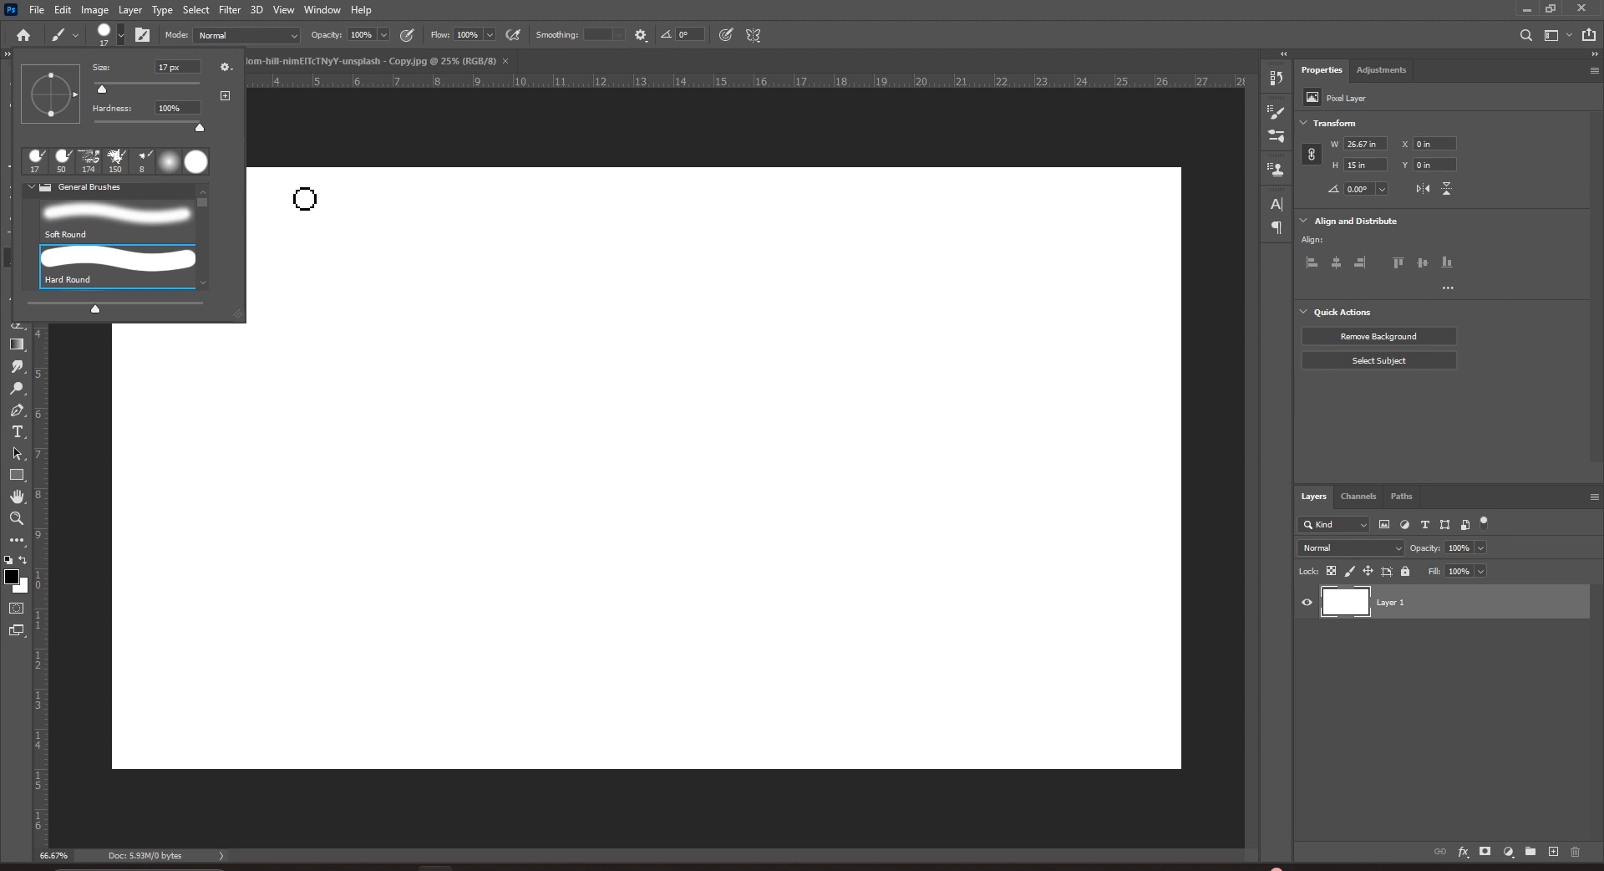
Paint a thin black line, then enlarge the brush to 84 px and paint a thick bar below it.
{"action": "left_click", "coordinate": [283, 258]}
{"action": "left_click_drag", "start_coordinate": [266, 251], "coordinate": [671, 264]}
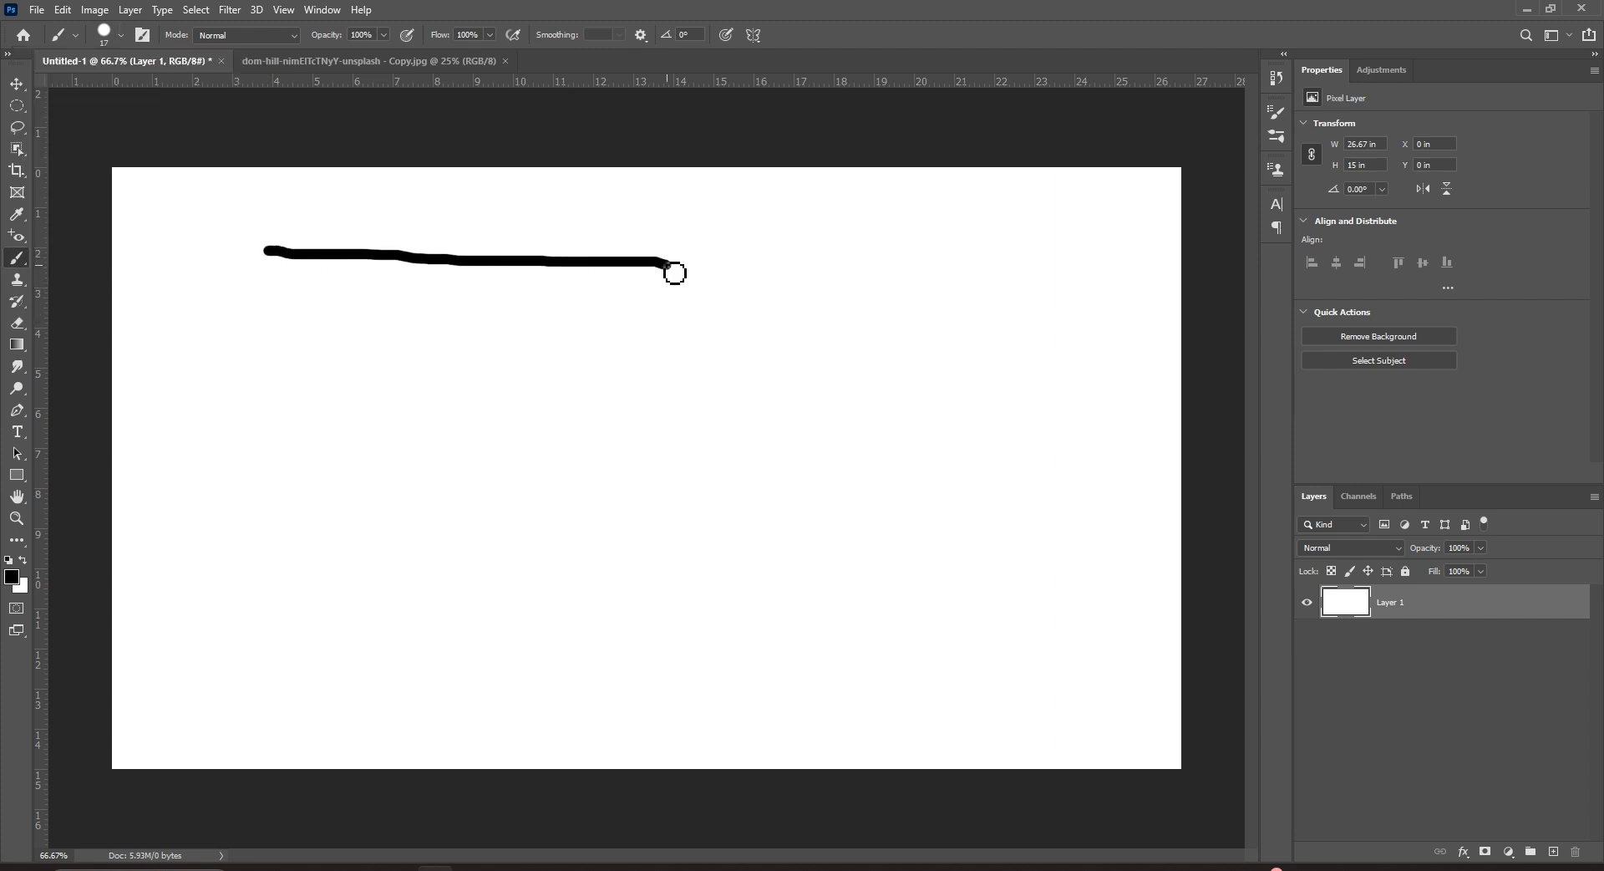
{"action": "left_click", "coordinate": [120, 37]}
{"action": "left_click_drag", "start_coordinate": [102, 88], "coordinate": [138, 90]}
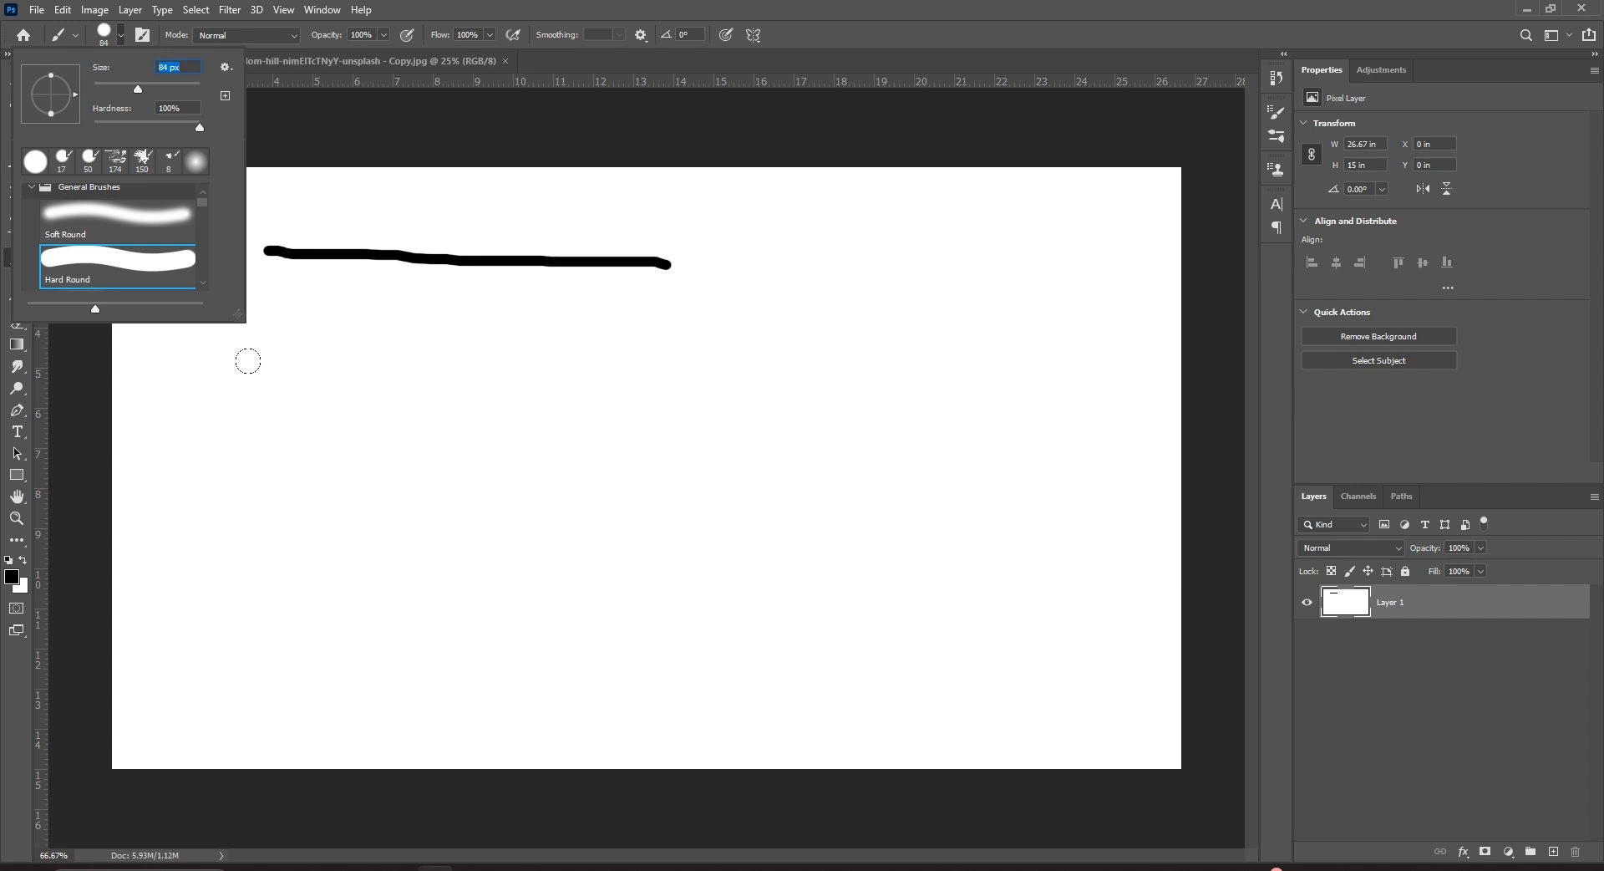
{"action": "left_click", "coordinate": [209, 367]}
{"action": "left_click_drag", "start_coordinate": [219, 370], "coordinate": [839, 382]}
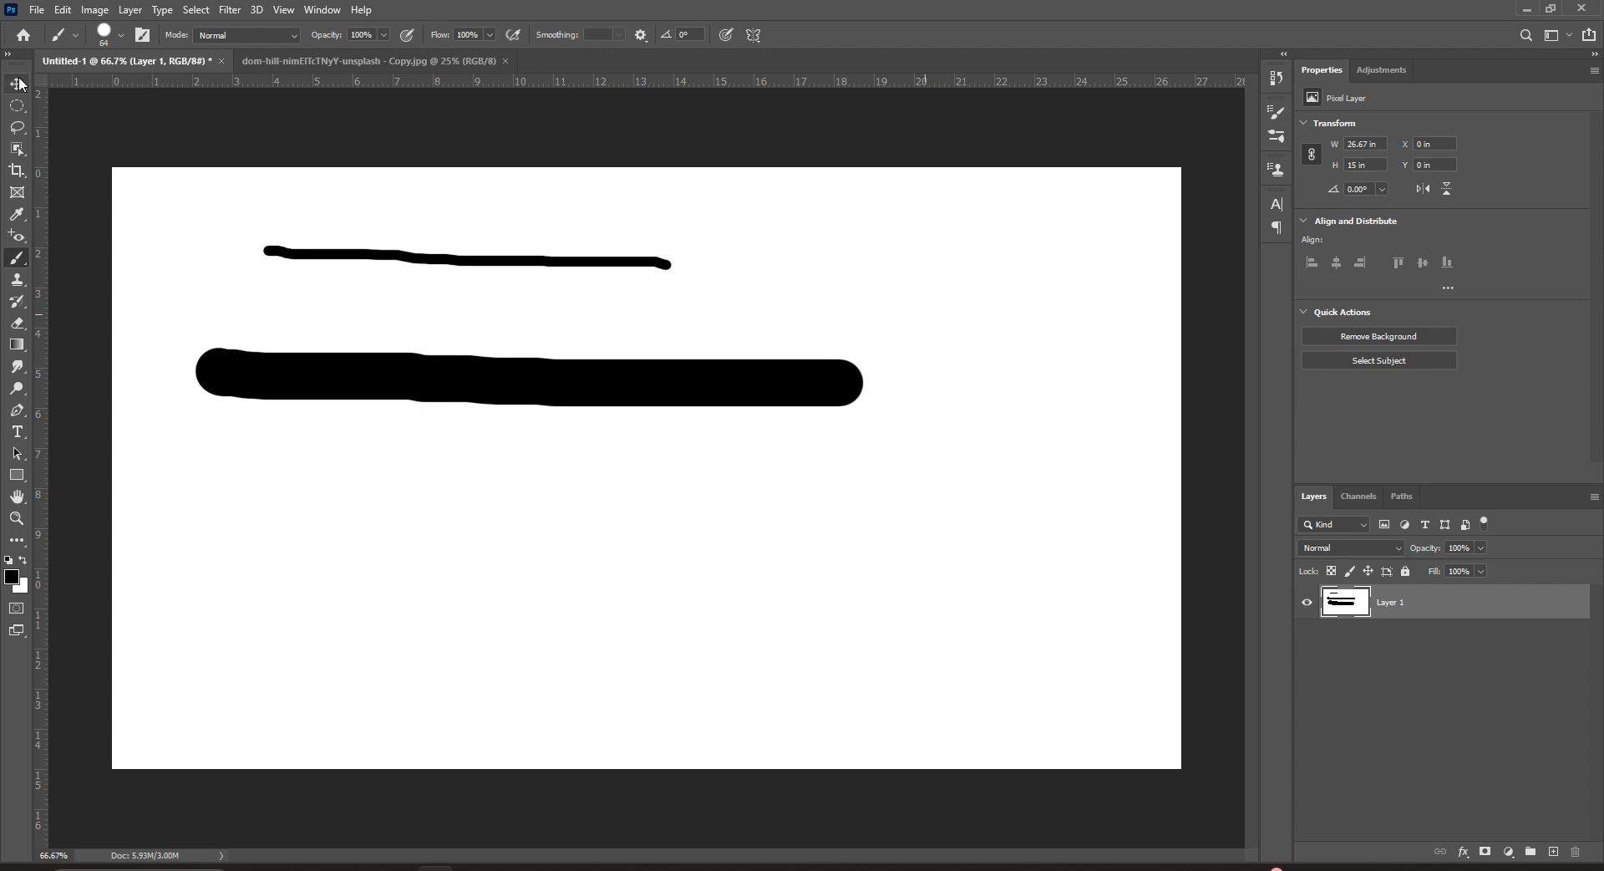
Return to the brush, enlarge it to 190 px and paint a thick bar at upper right.
{"action": "left_click", "coordinate": [17, 83]}
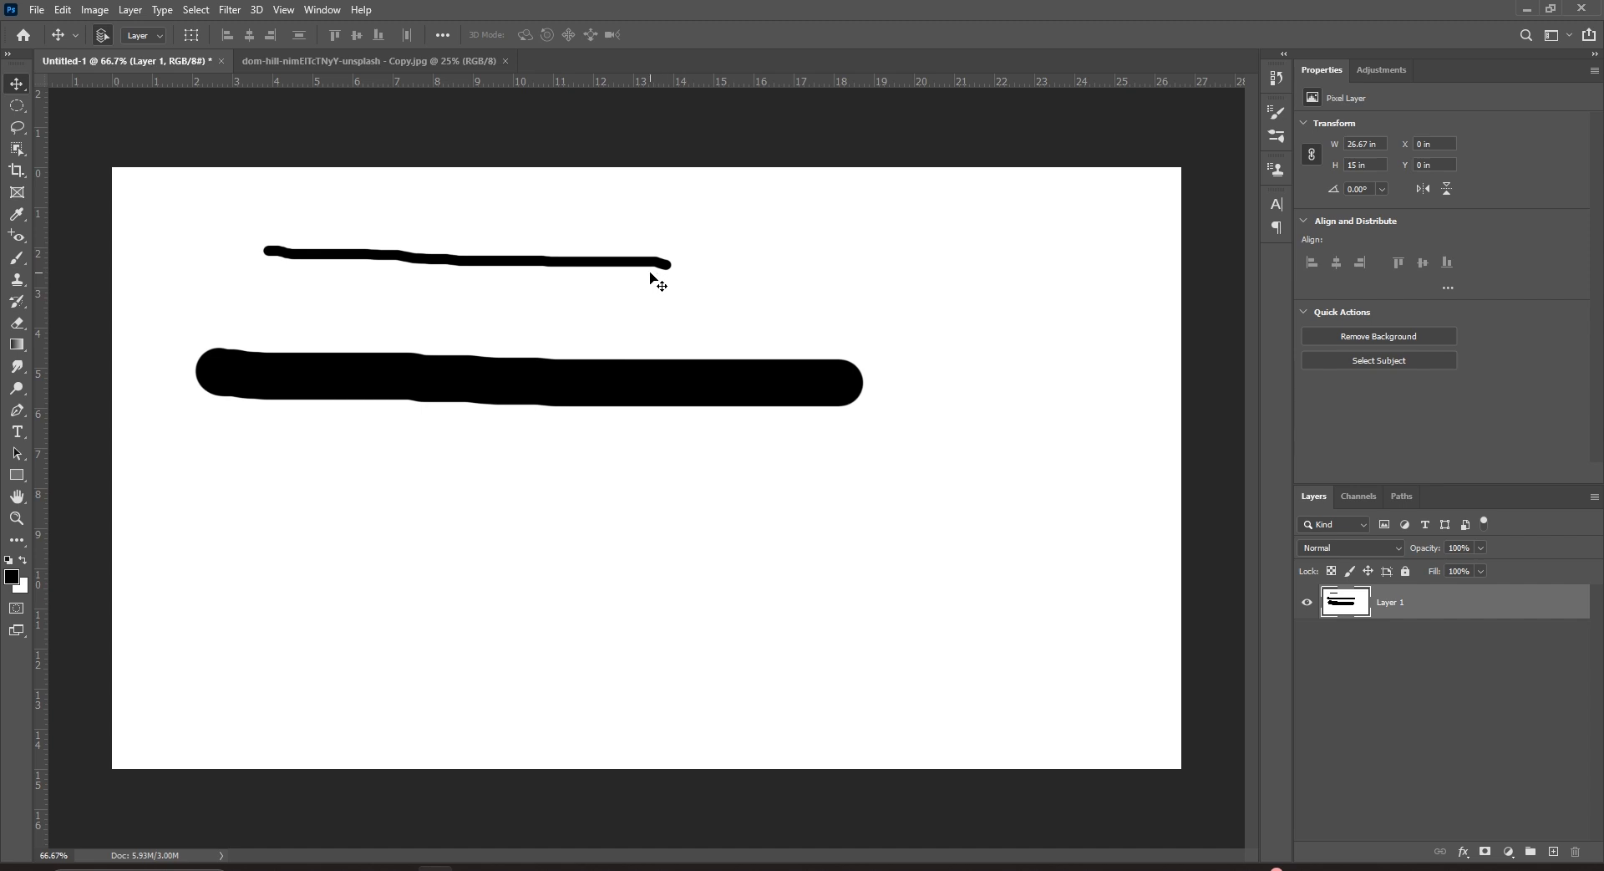
{"action": "key", "text": "b"}
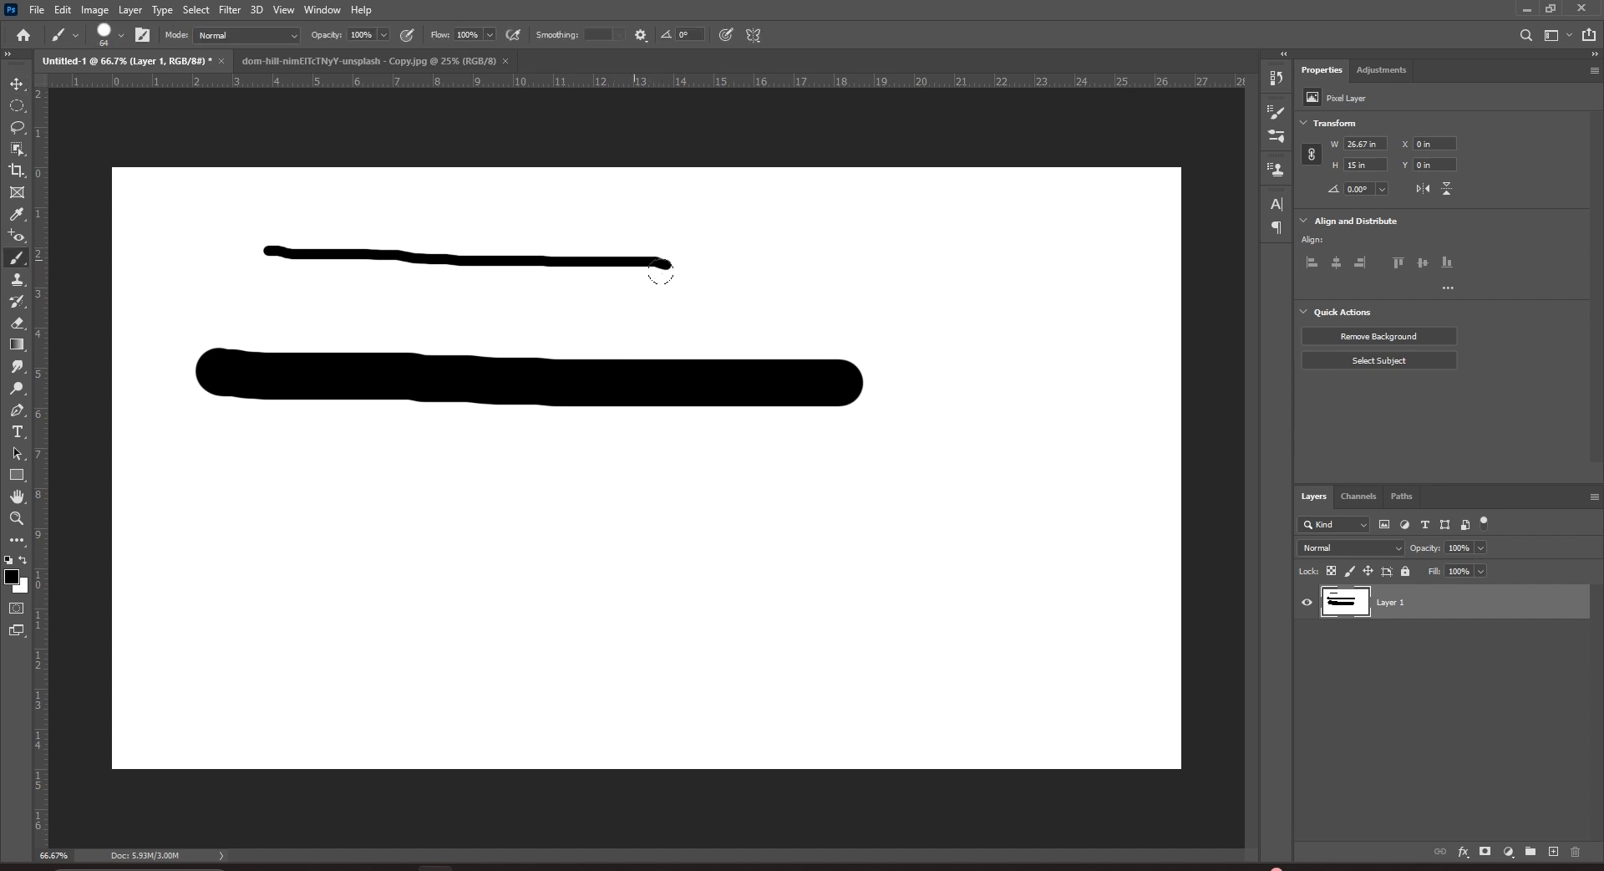
{"action": "right_click", "coordinate": [937, 268]}
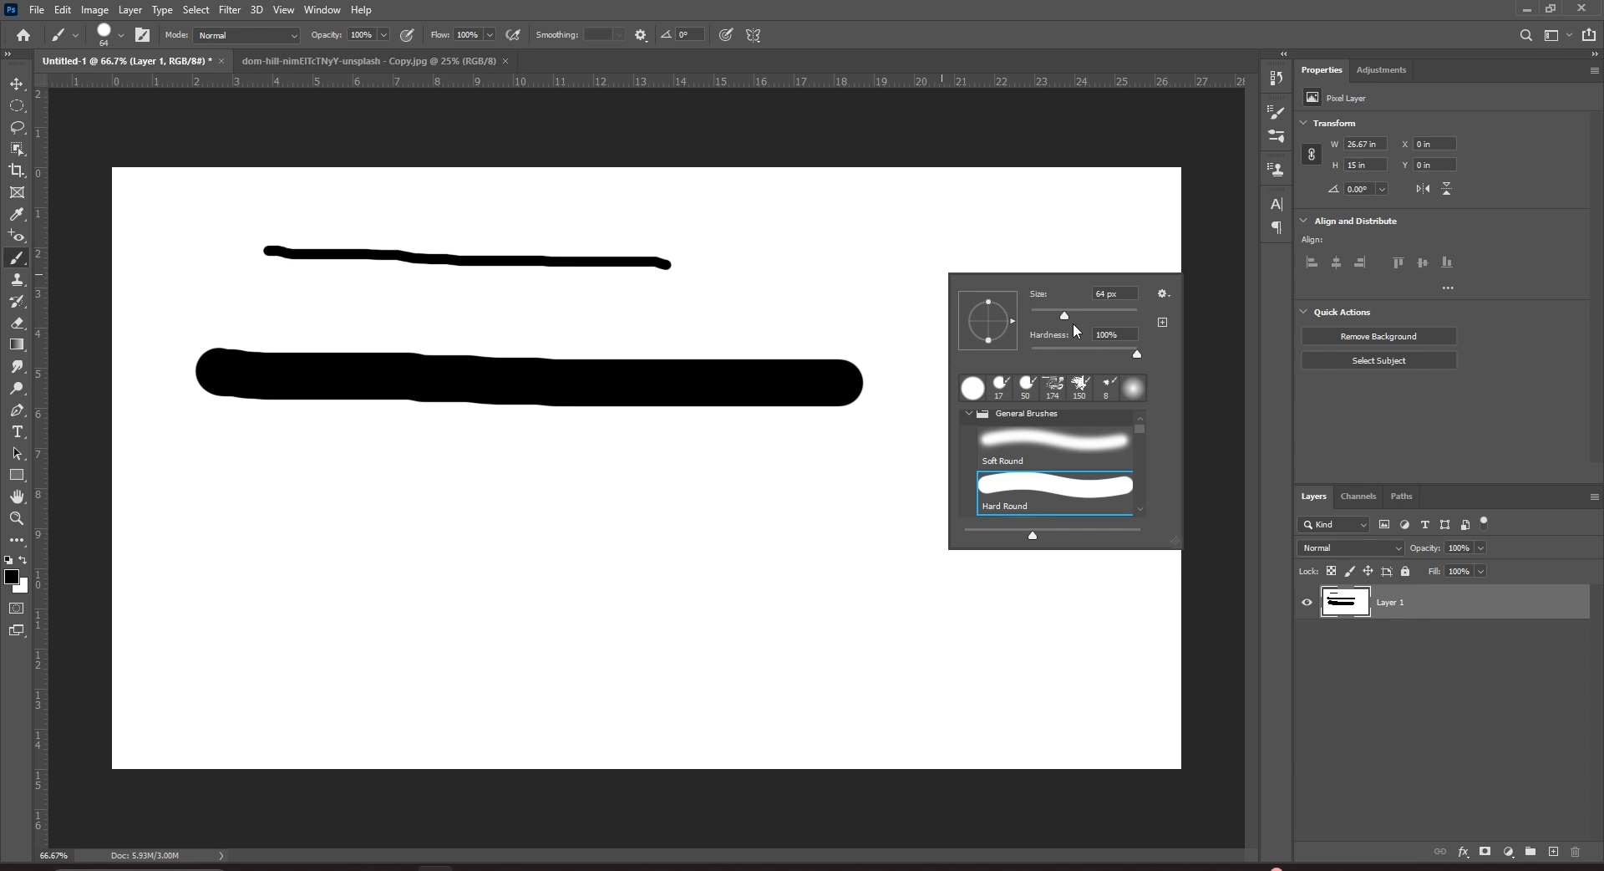
{"action": "left_click_drag", "start_coordinate": [1064, 315], "coordinate": [1099, 316]}
{"action": "left_click_drag", "start_coordinate": [807, 251], "coordinate": [996, 251]}
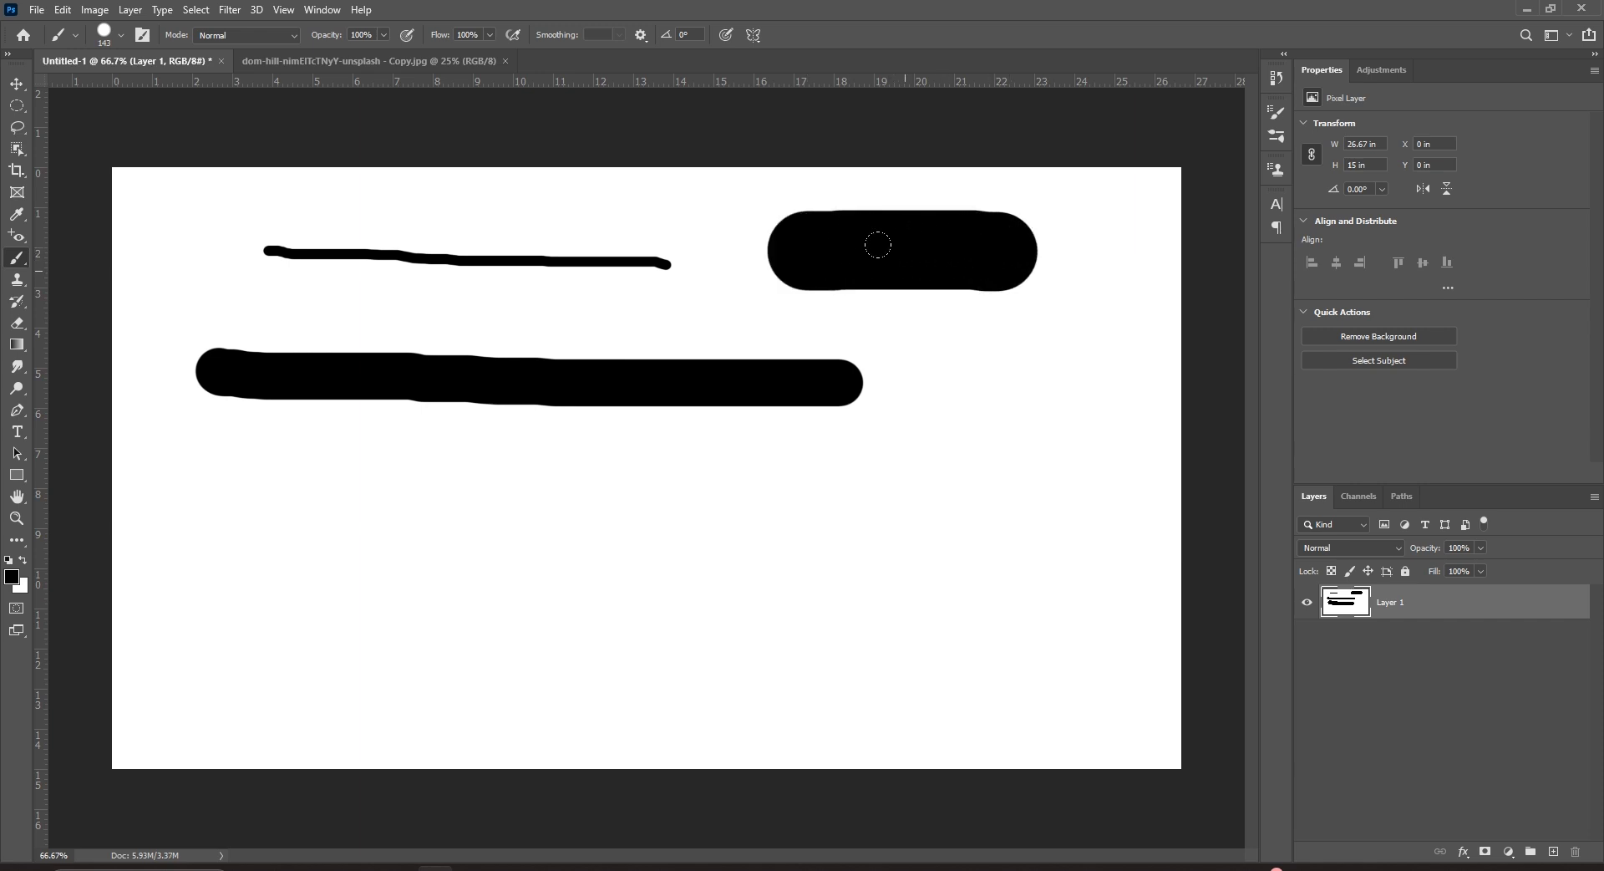
Resize the brush with the [ and ] keys, painting a thin line and a thick bottom bar.
{"action": "key", "text": "shift+bracketleft"}
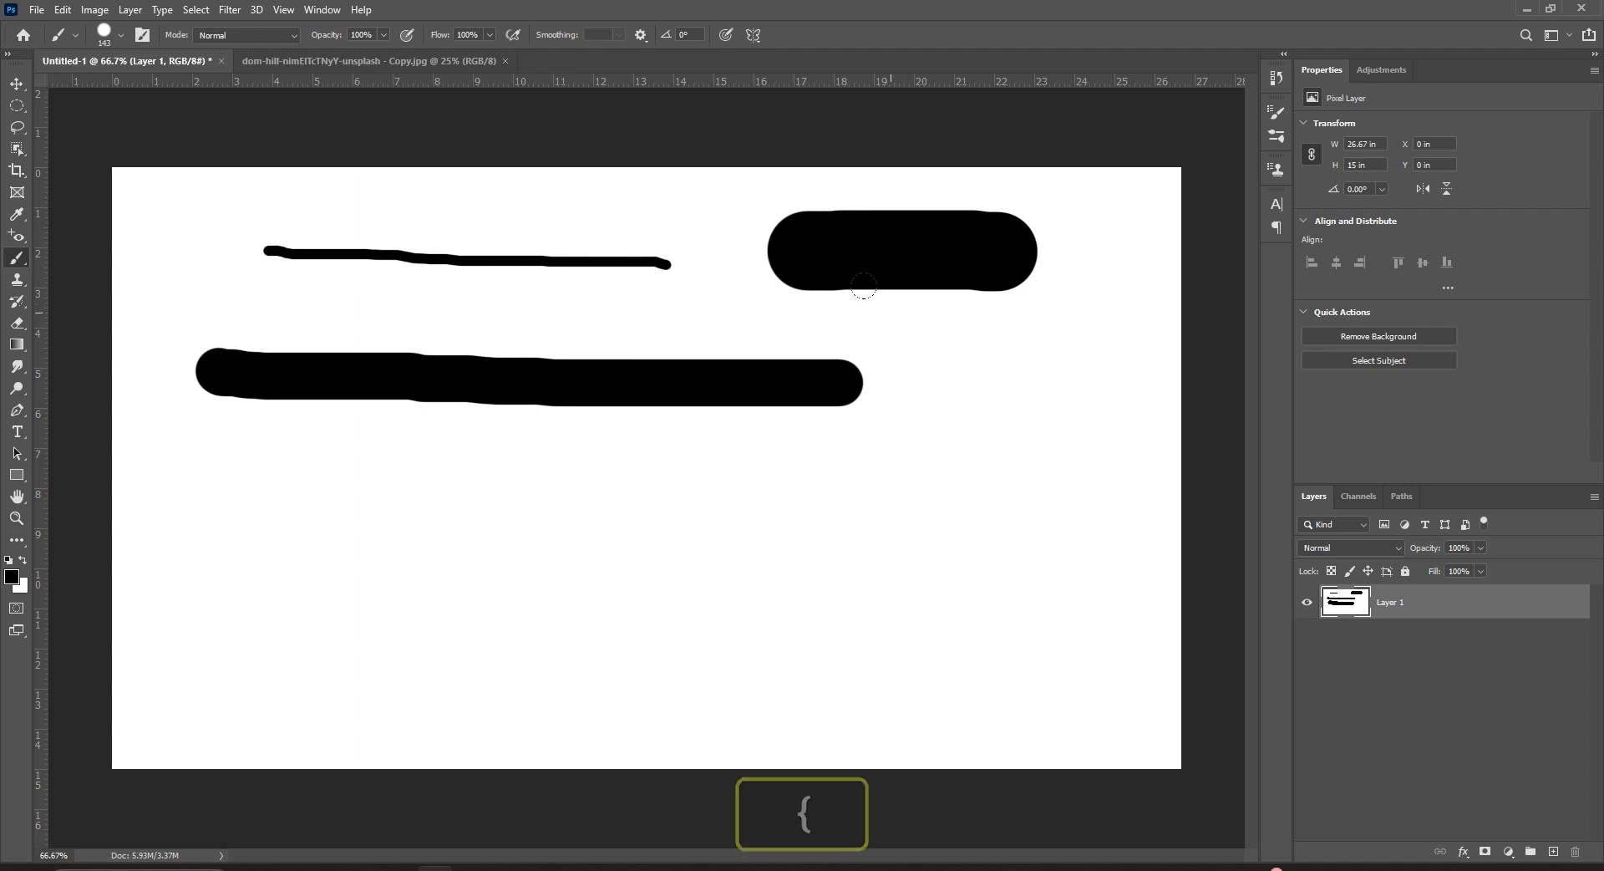
{"action": "key", "text": "bracketleft"}
{"action": "key", "text": "bracketleft"}
{"action": "key", "text": "bracketleft"}
{"action": "key", "text": "bracketleft"}
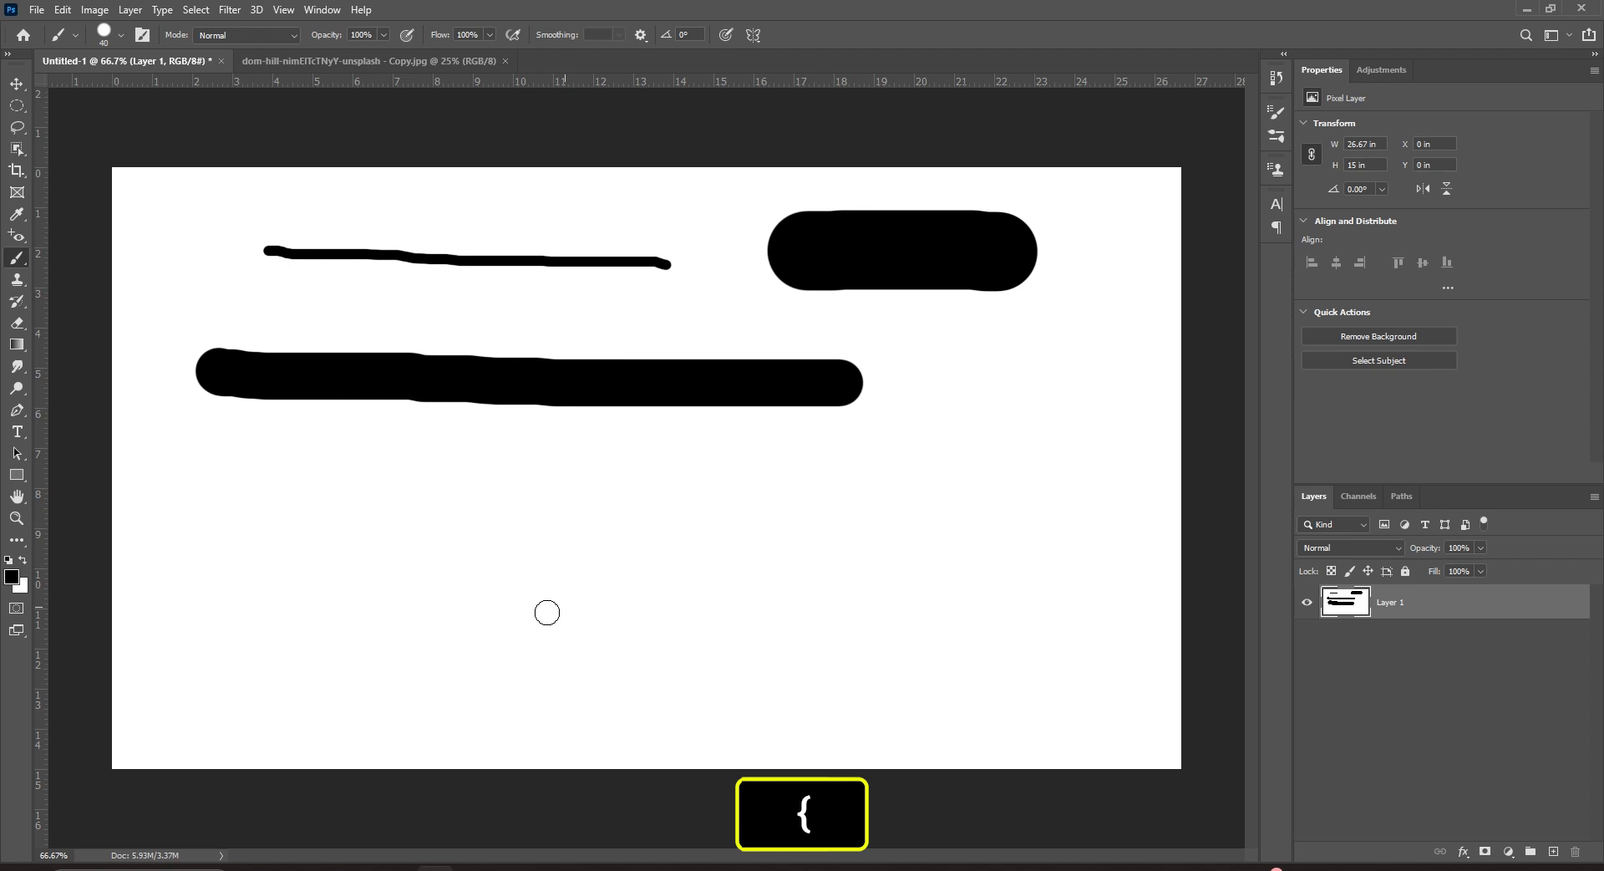
{"action": "left_click_drag", "start_coordinate": [316, 600], "coordinate": [637, 603]}
{"action": "key", "text": "bracketright"}
{"action": "key", "text": "bracketright"}
{"action": "key", "text": "bracketright"}
{"action": "key", "text": "bracketright"}
{"action": "key", "text": "bracketright"}
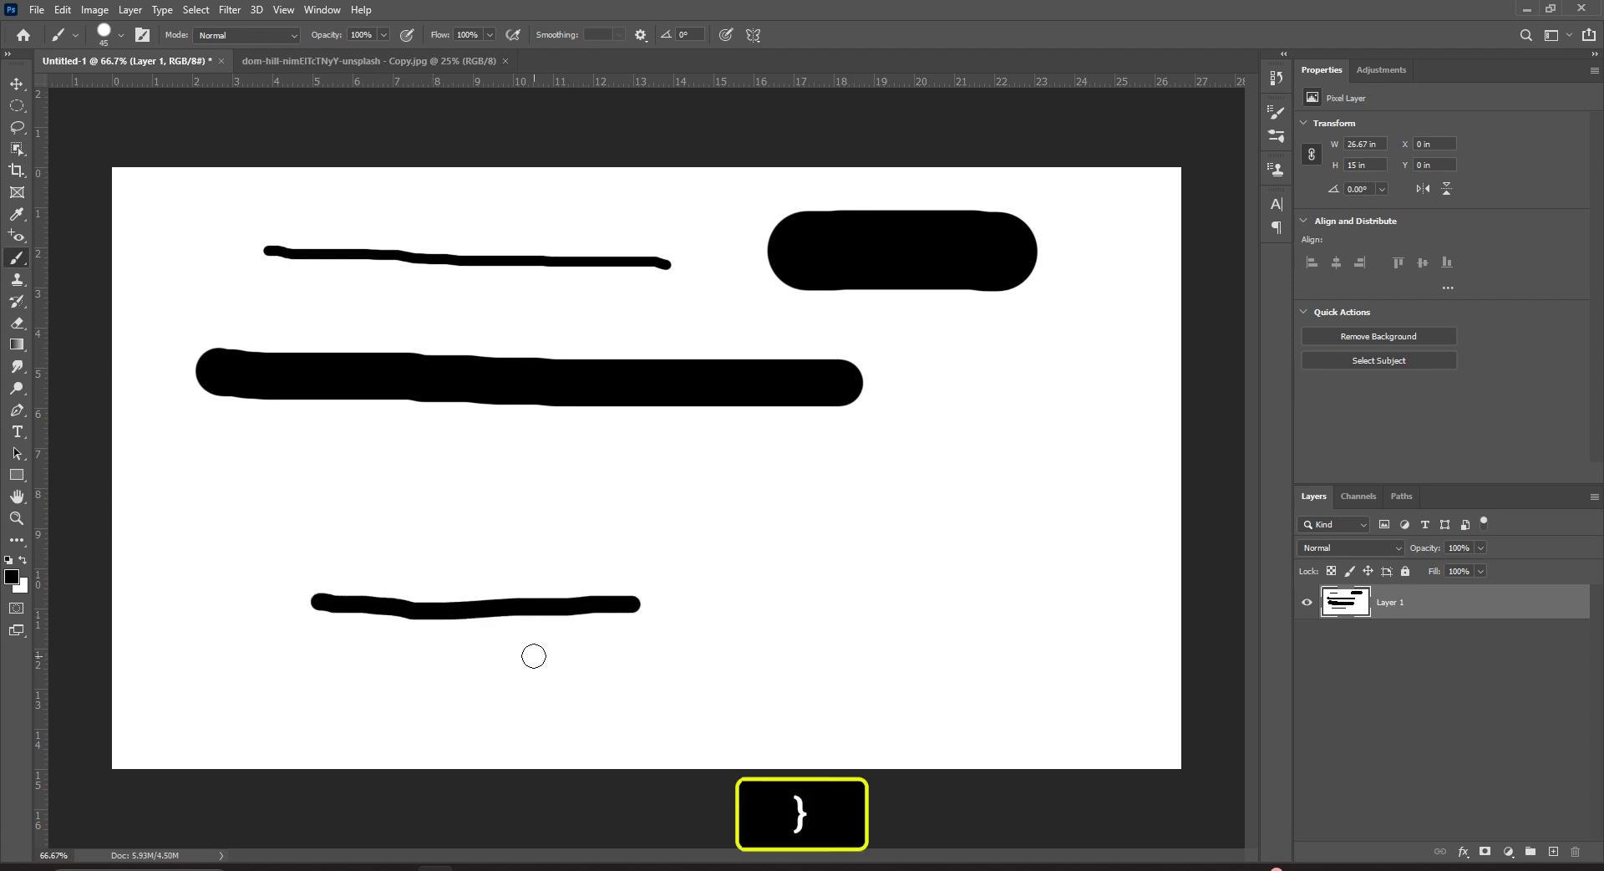
{"action": "key", "text": "bracketright"}
{"action": "key", "text": "bracketright"}
{"action": "key", "text": "bracketright"}
{"action": "left_click_drag", "start_coordinate": [311, 683], "coordinate": [821, 682]}
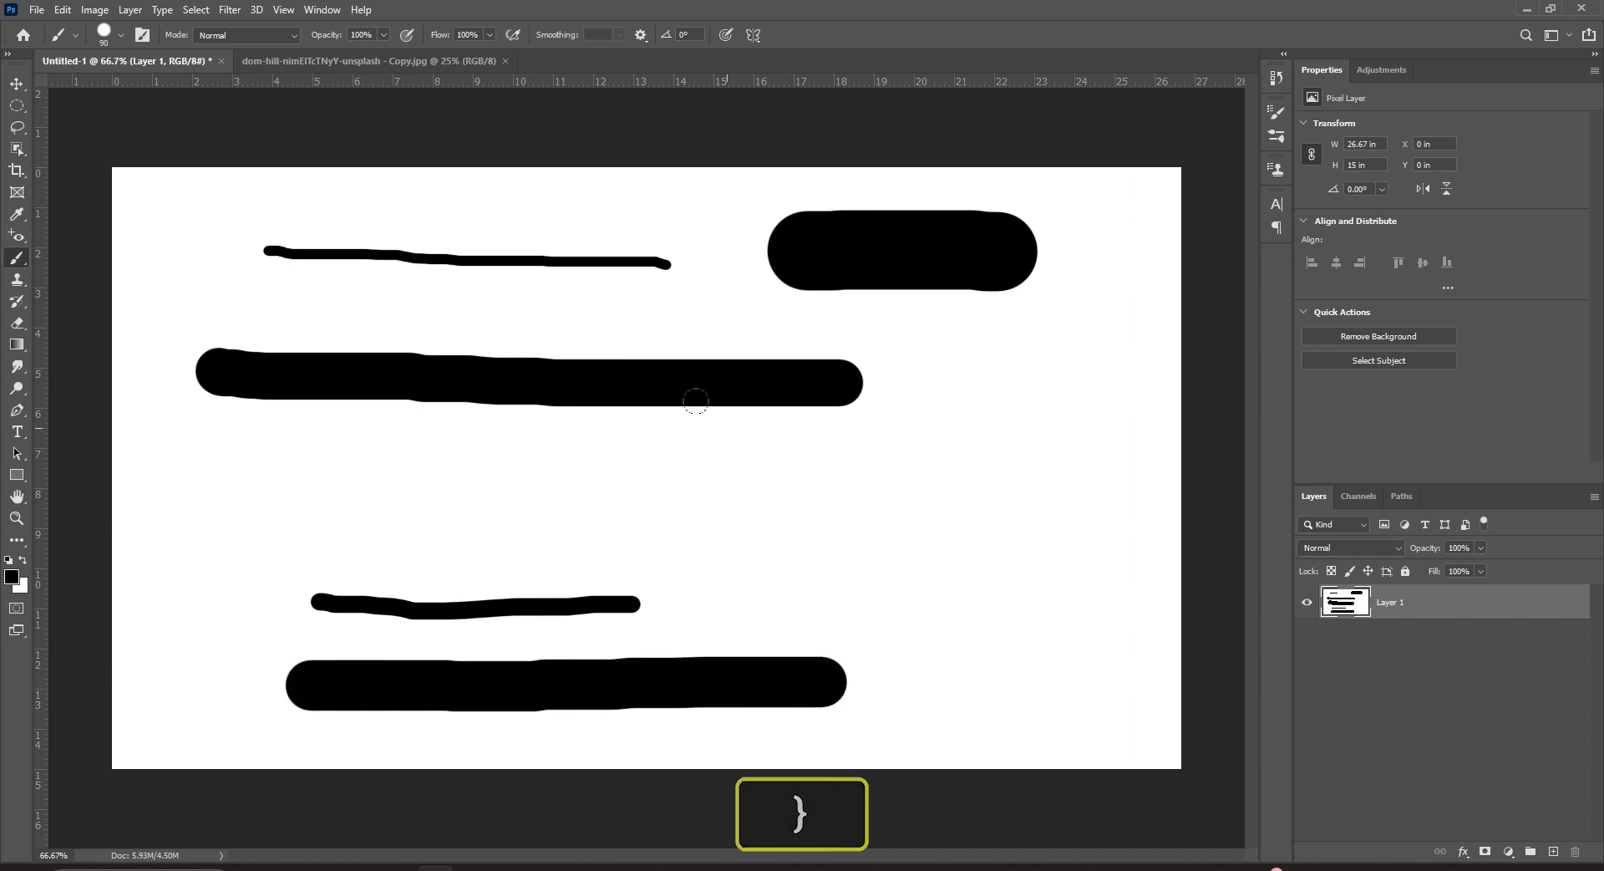
Check the brush size, dab a round dot on the top line, then clear all strokes from the canvas.
{"action": "left_click", "coordinate": [121, 37]}
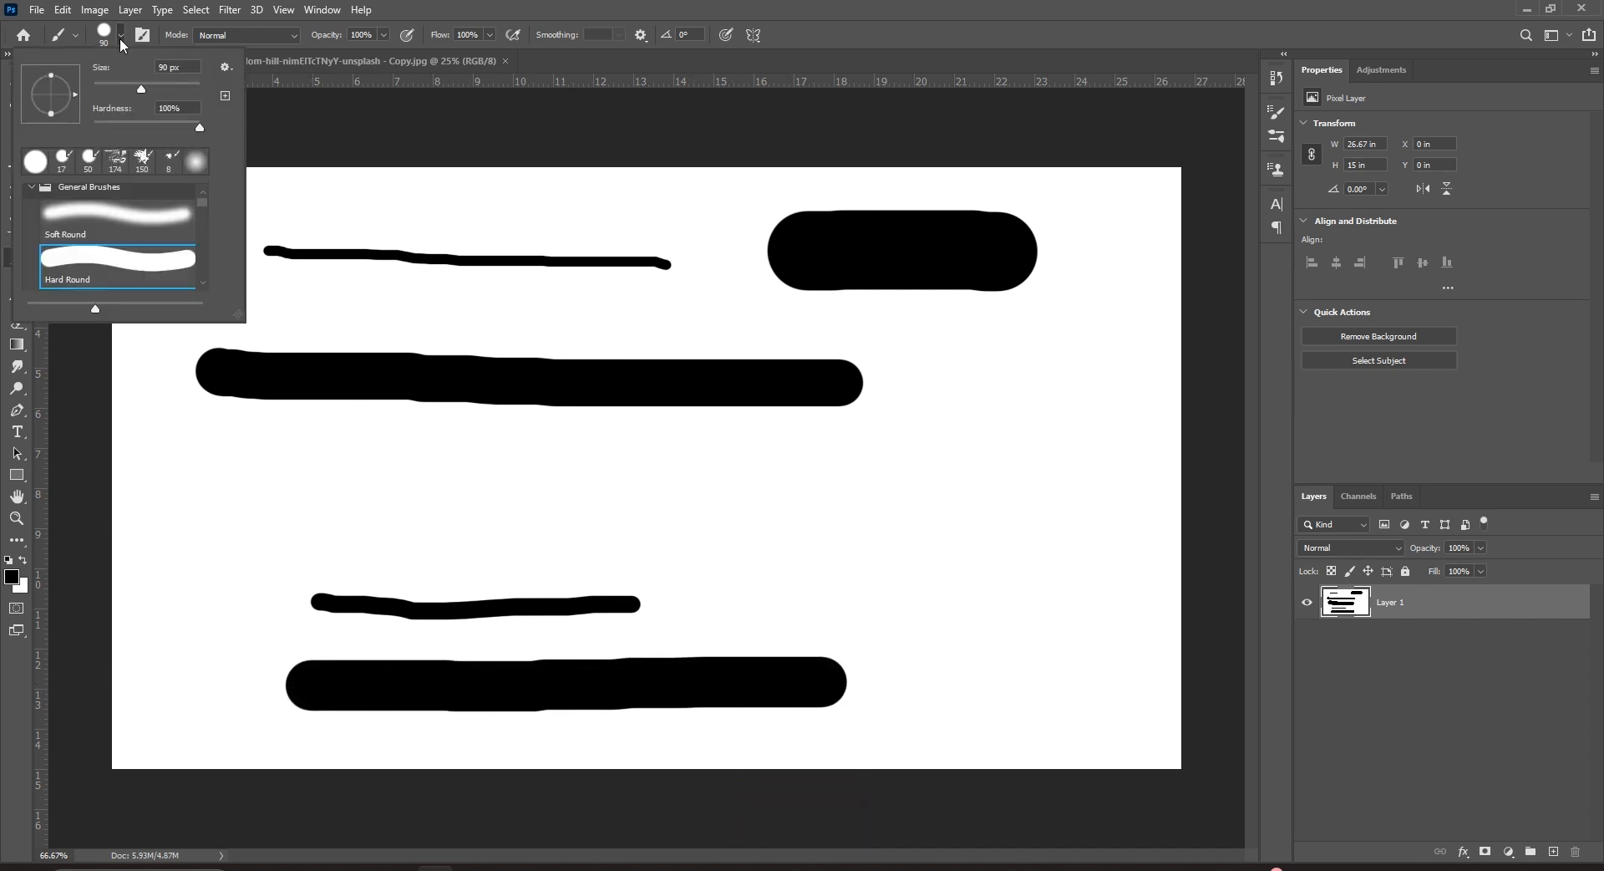
{"action": "right_click", "coordinate": [903, 381]}
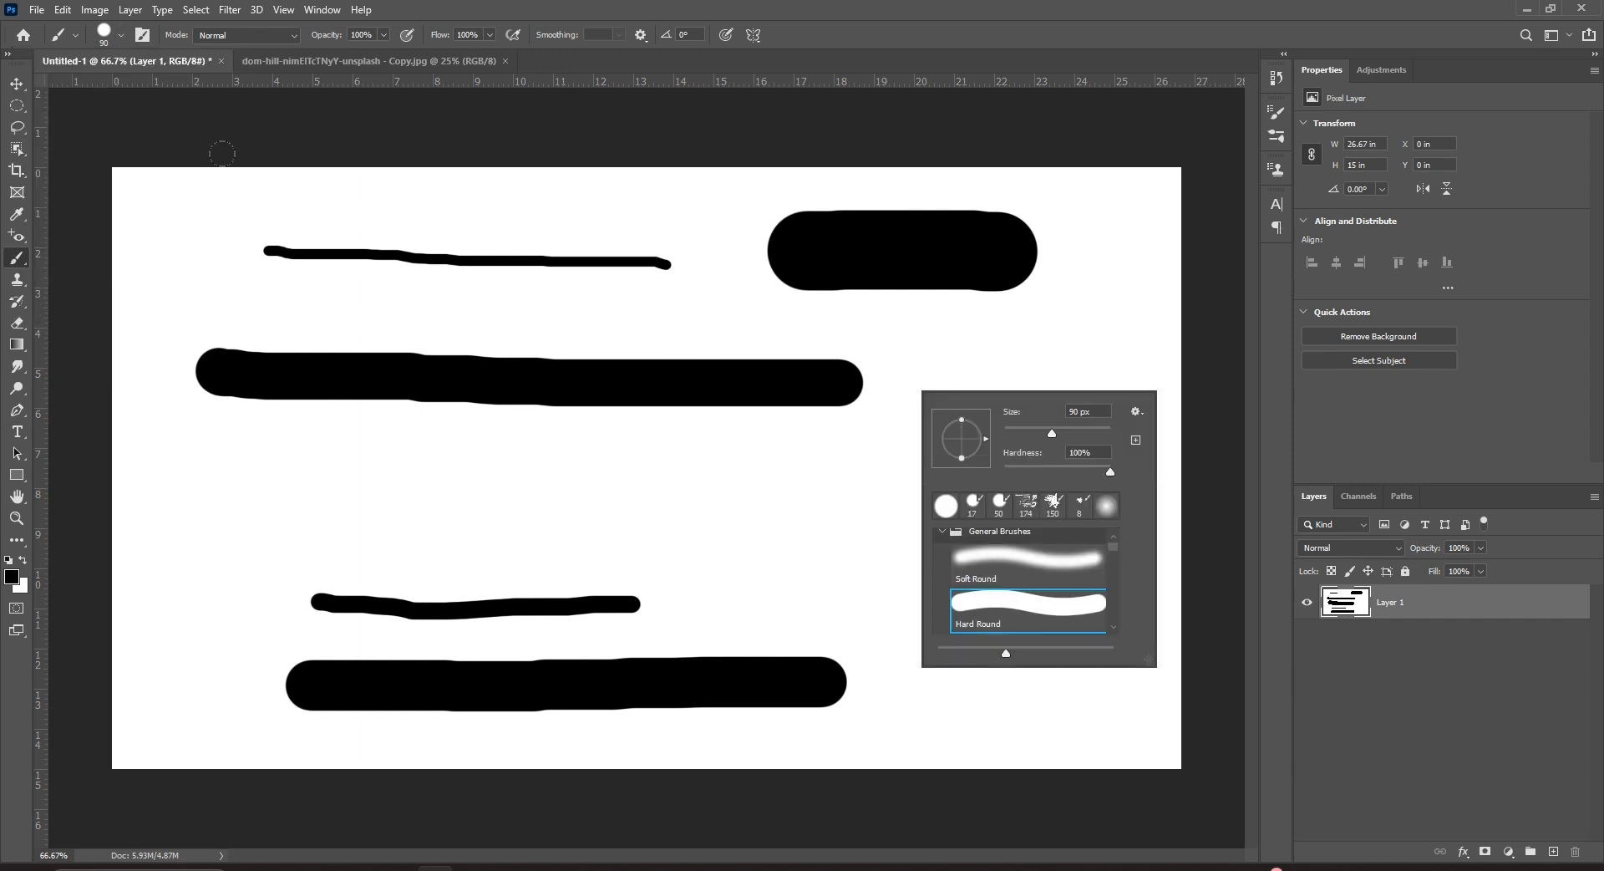
{"action": "left_click", "coordinate": [122, 38]}
{"action": "left_click", "coordinate": [122, 37]}
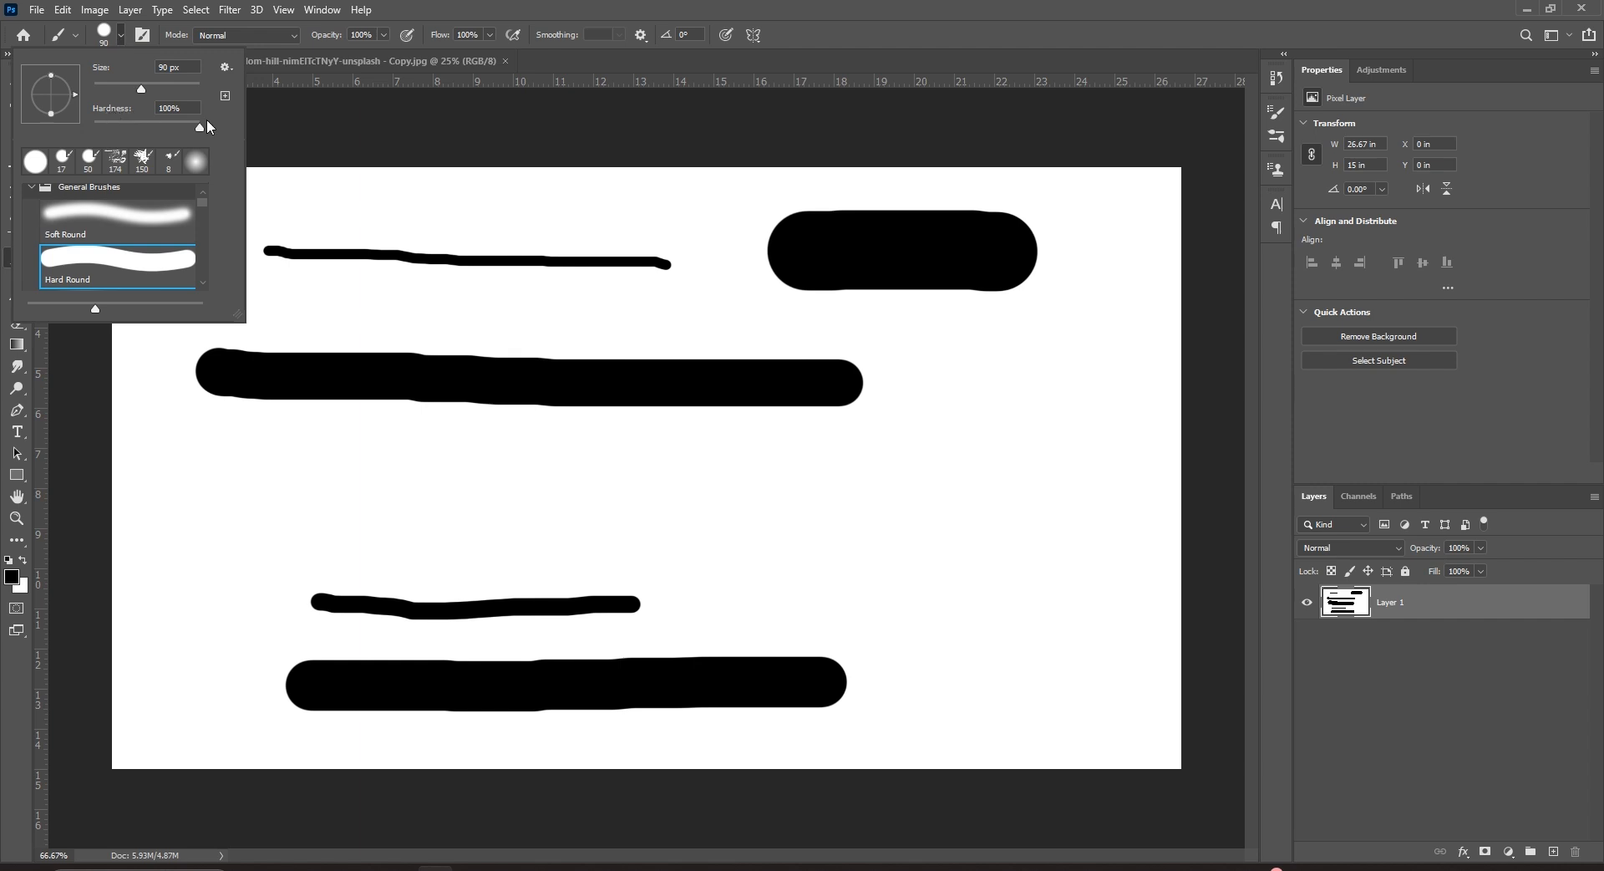
{"action": "left_click", "coordinate": [465, 237]}
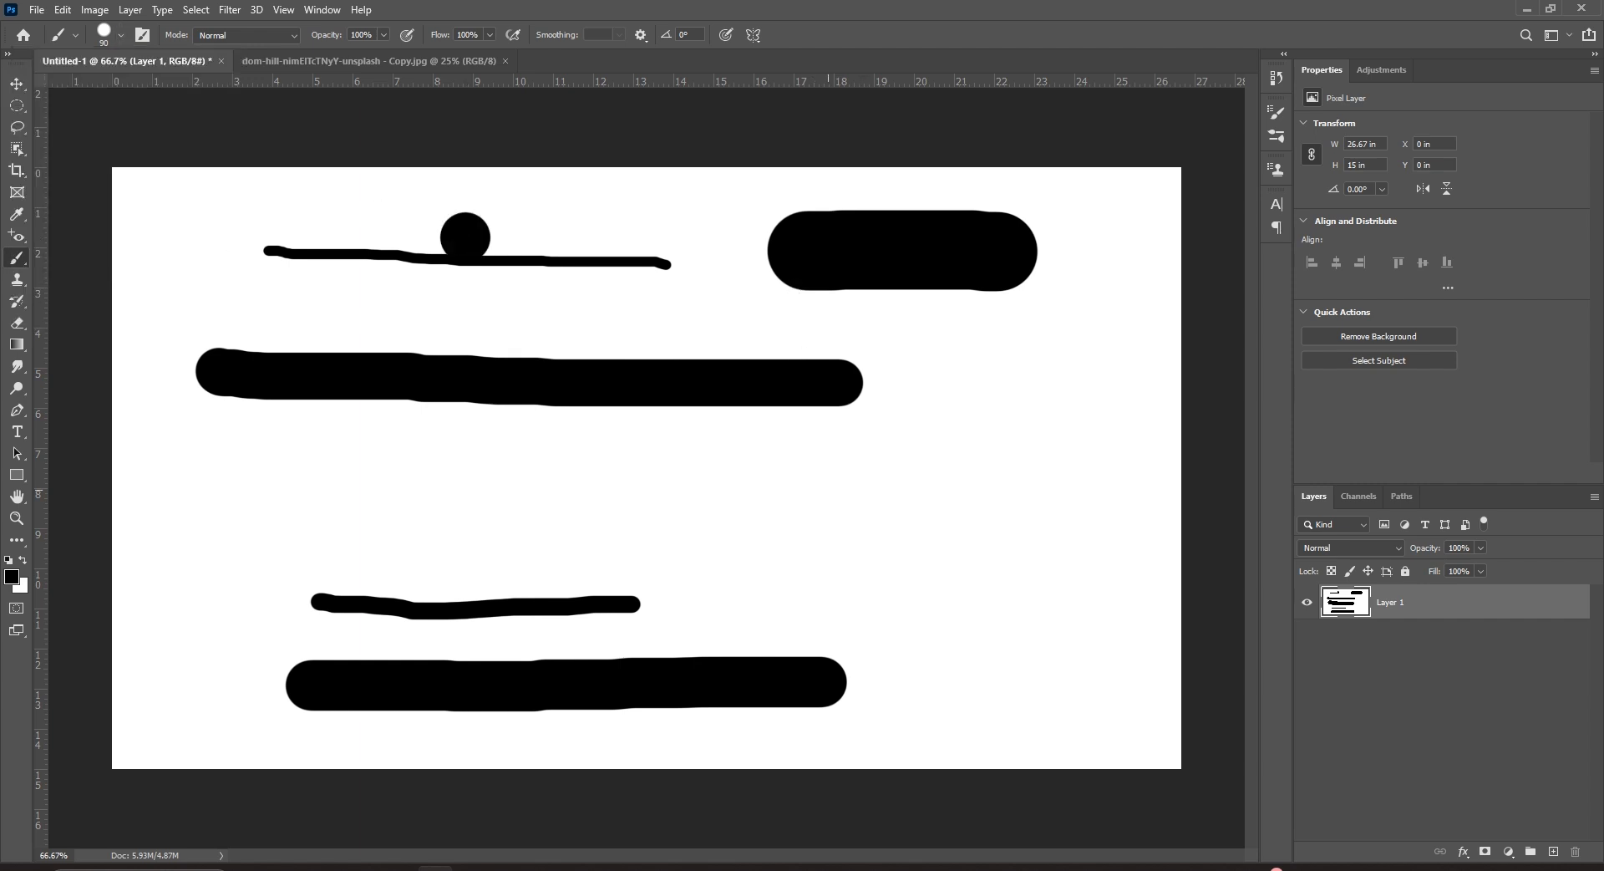
{"action": "key", "text": "ctrl+BackSpace"}
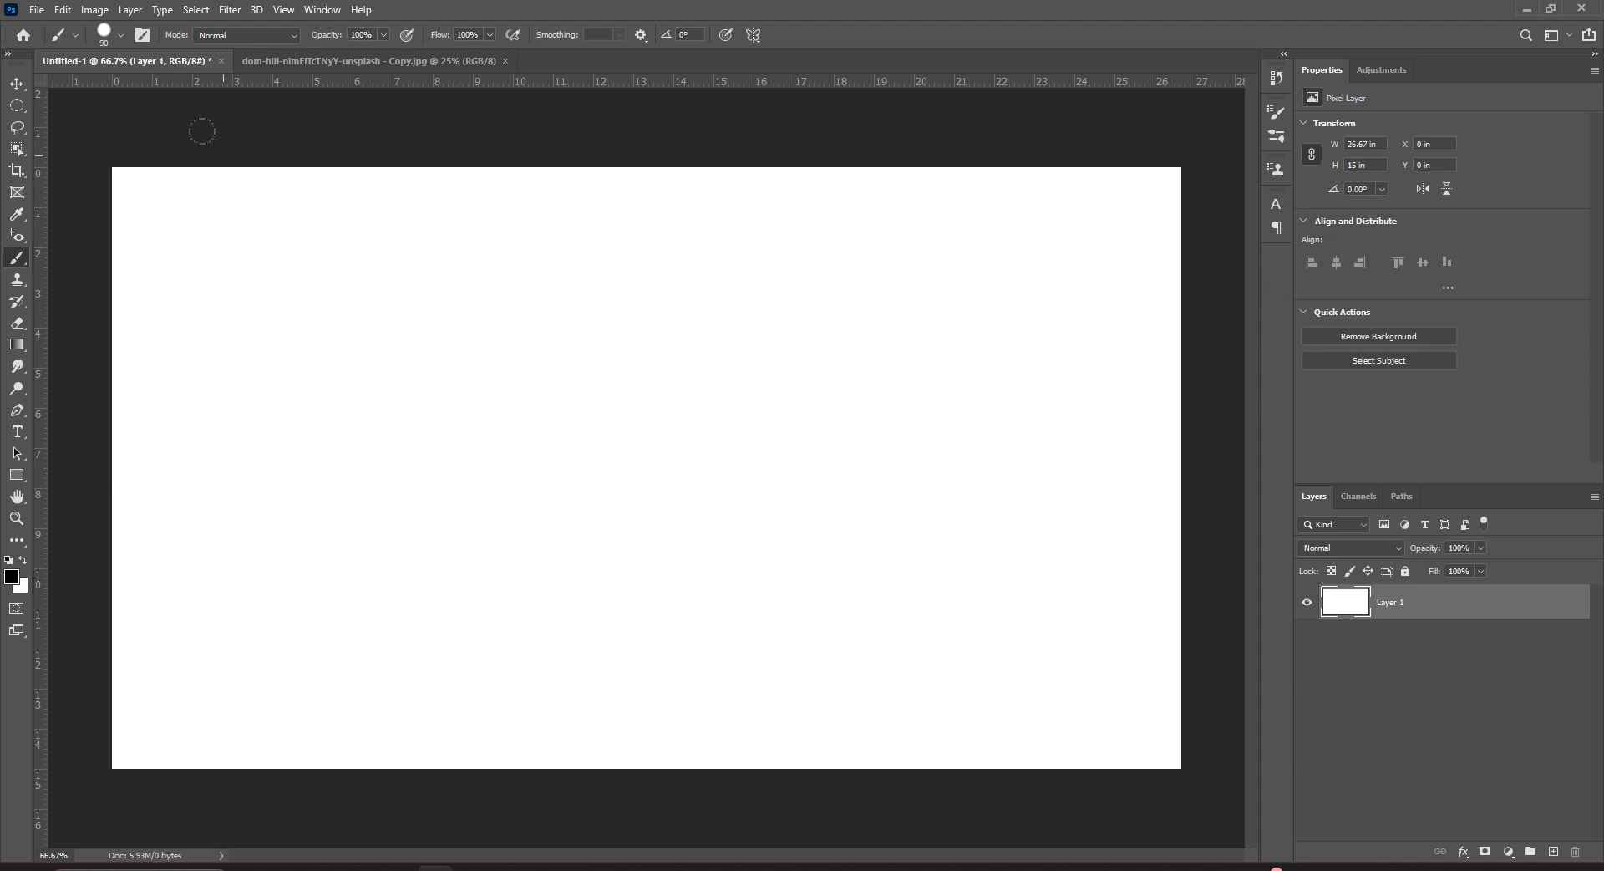
Paint a hard 90 px black stroke, then drop hardness to about 0% and paint a soft stroke below.
{"action": "left_click", "coordinate": [122, 36]}
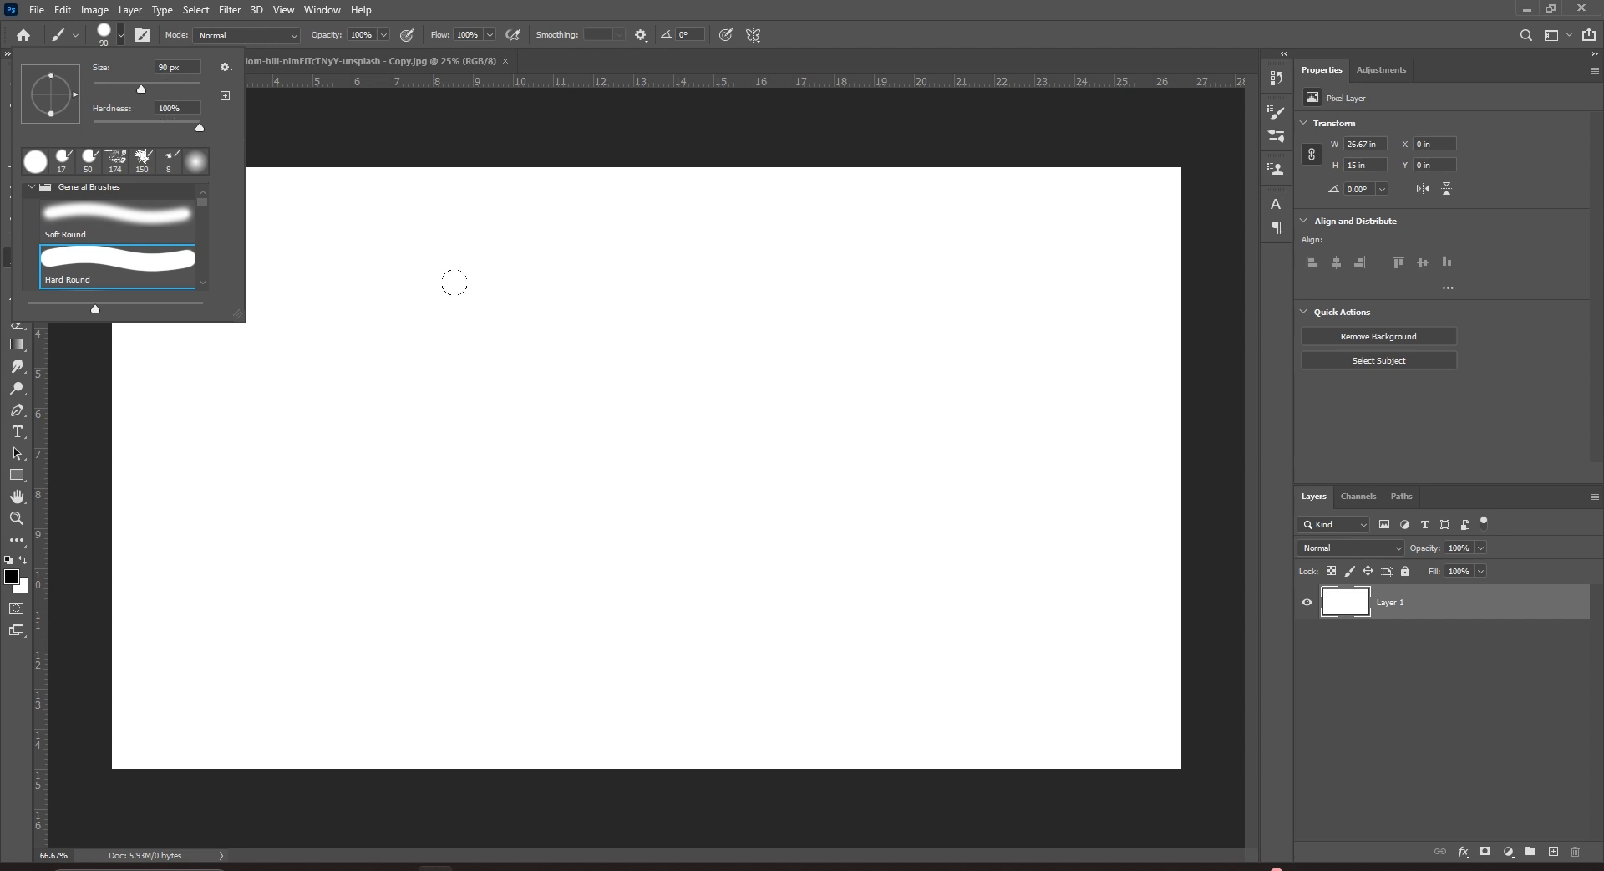
{"action": "left_click_drag", "start_coordinate": [296, 281], "coordinate": [1001, 277]}
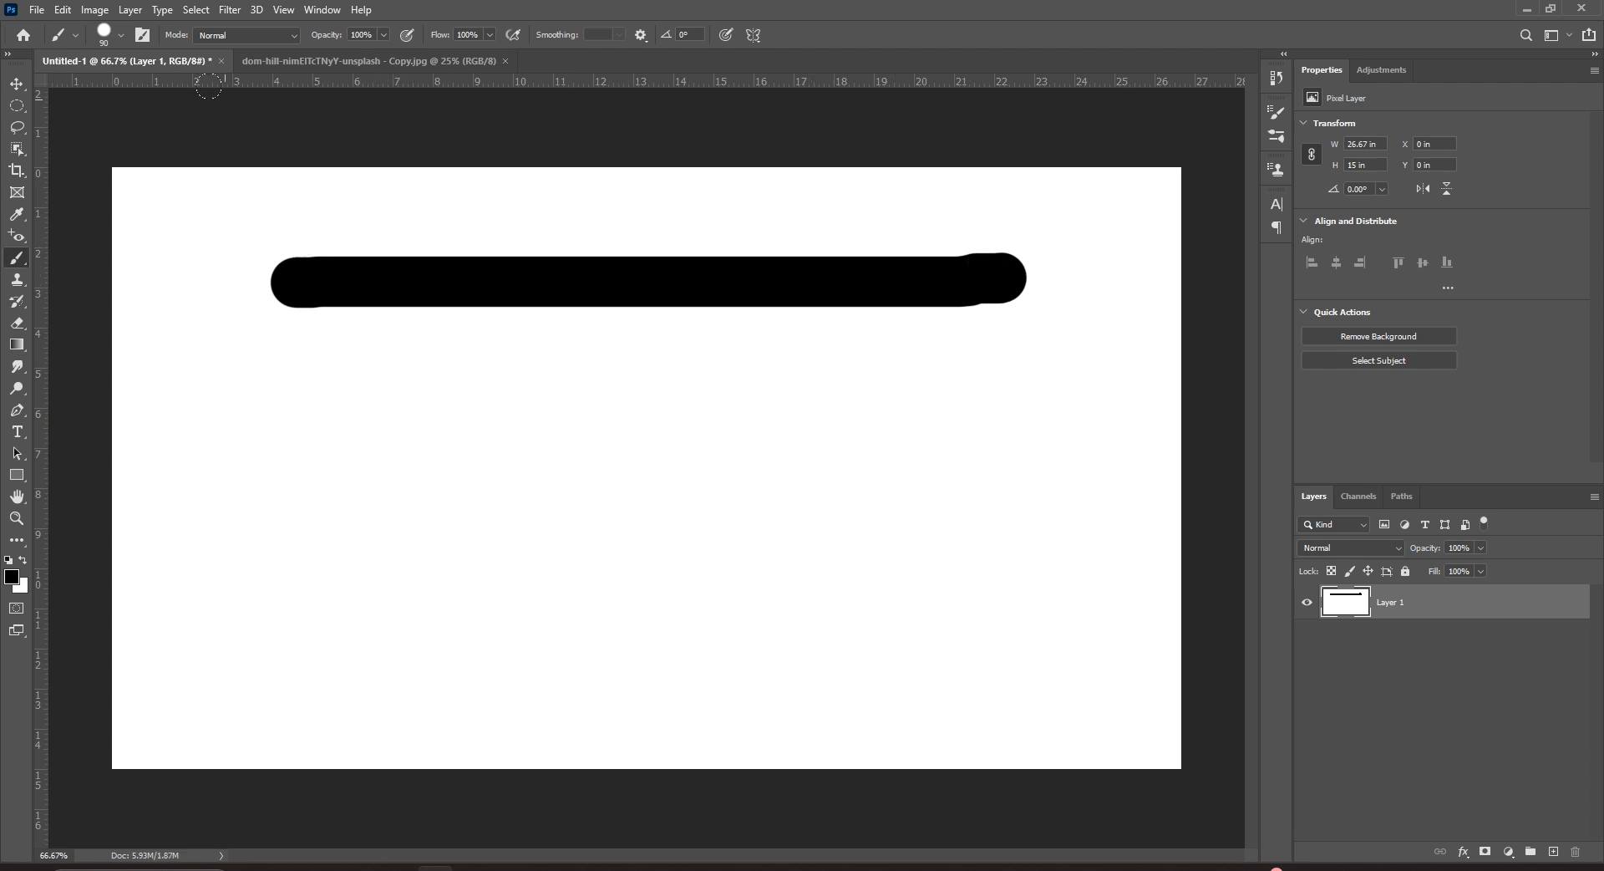
{"action": "left_click", "coordinate": [122, 35]}
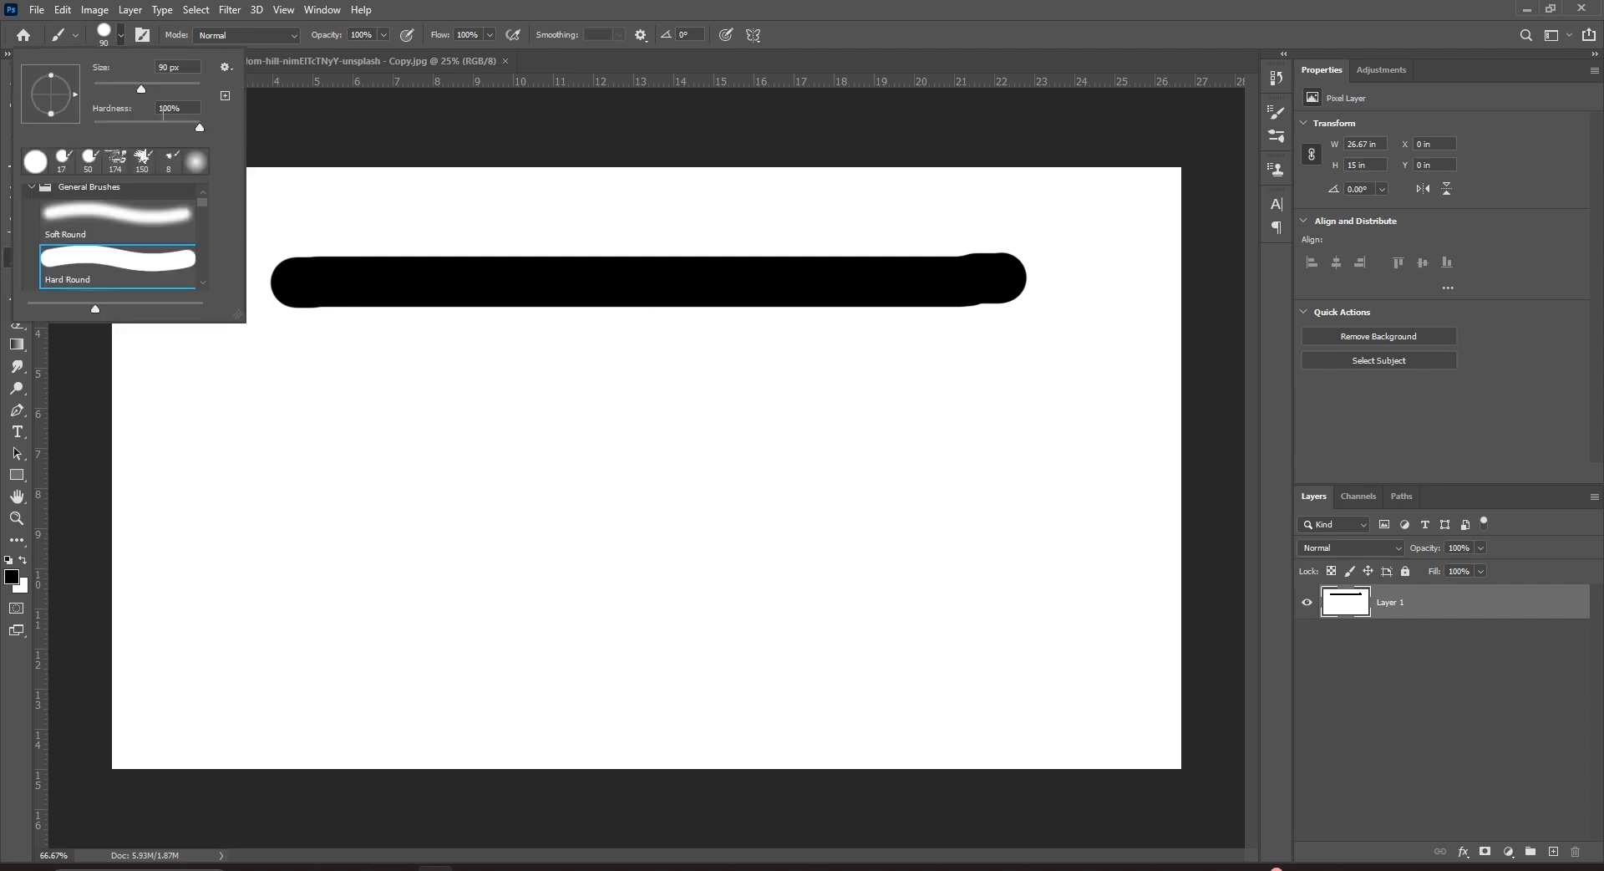
{"action": "left_click_drag", "start_coordinate": [194, 127], "coordinate": [80, 128]}
{"action": "left_click_drag", "start_coordinate": [259, 458], "coordinate": [1026, 467]}
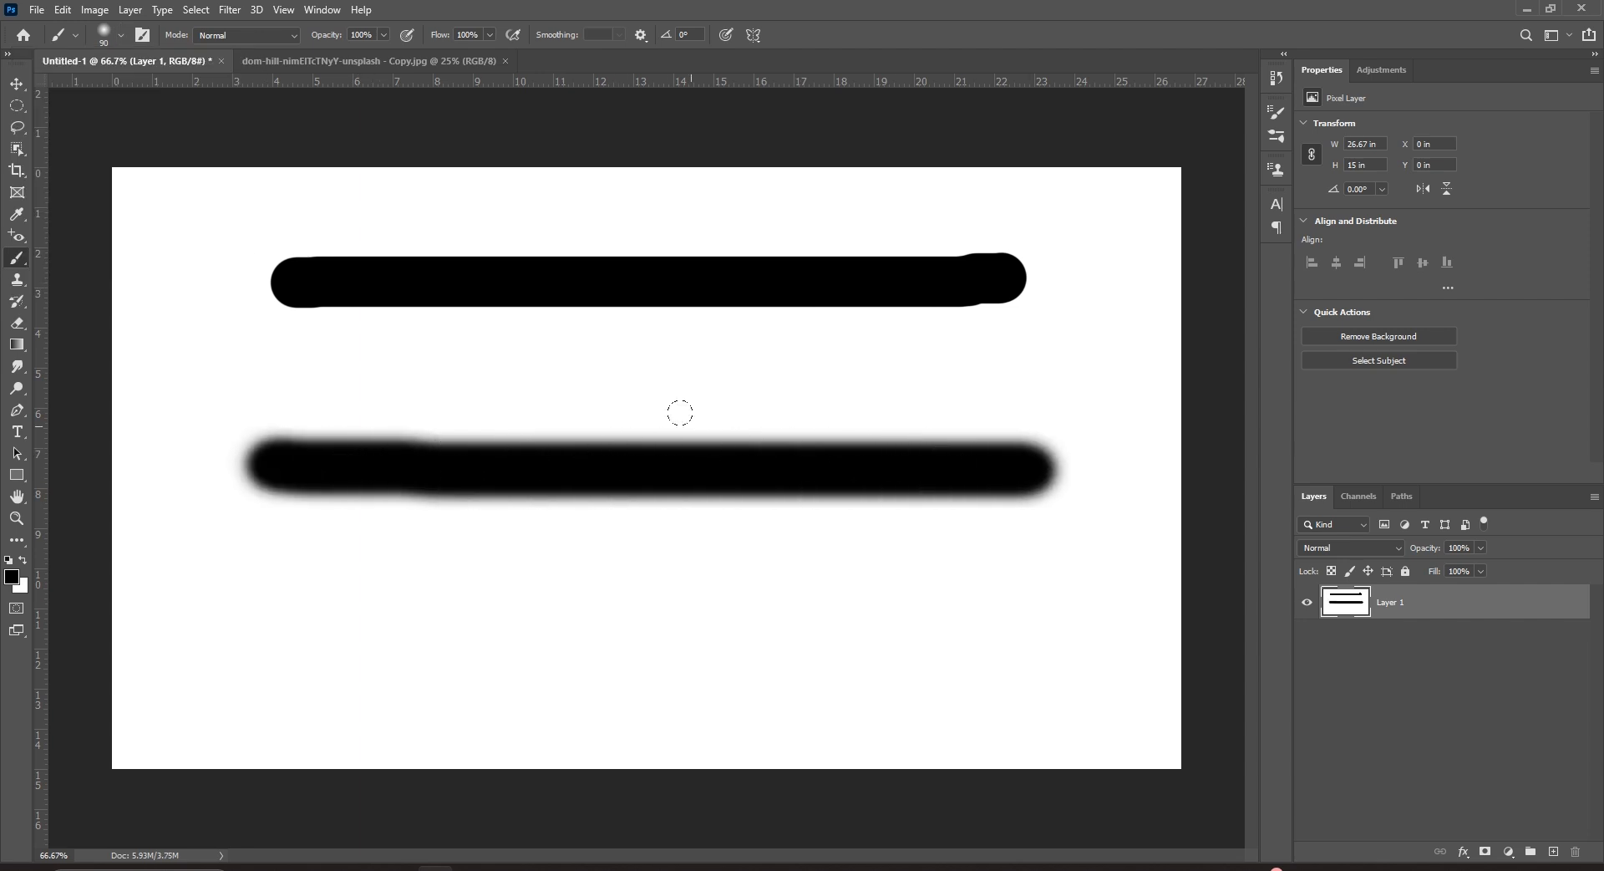
Set hardness to 50%, paint a medium-hard stroke lower down and dab a small dot at left.
{"action": "left_click", "coordinate": [121, 36]}
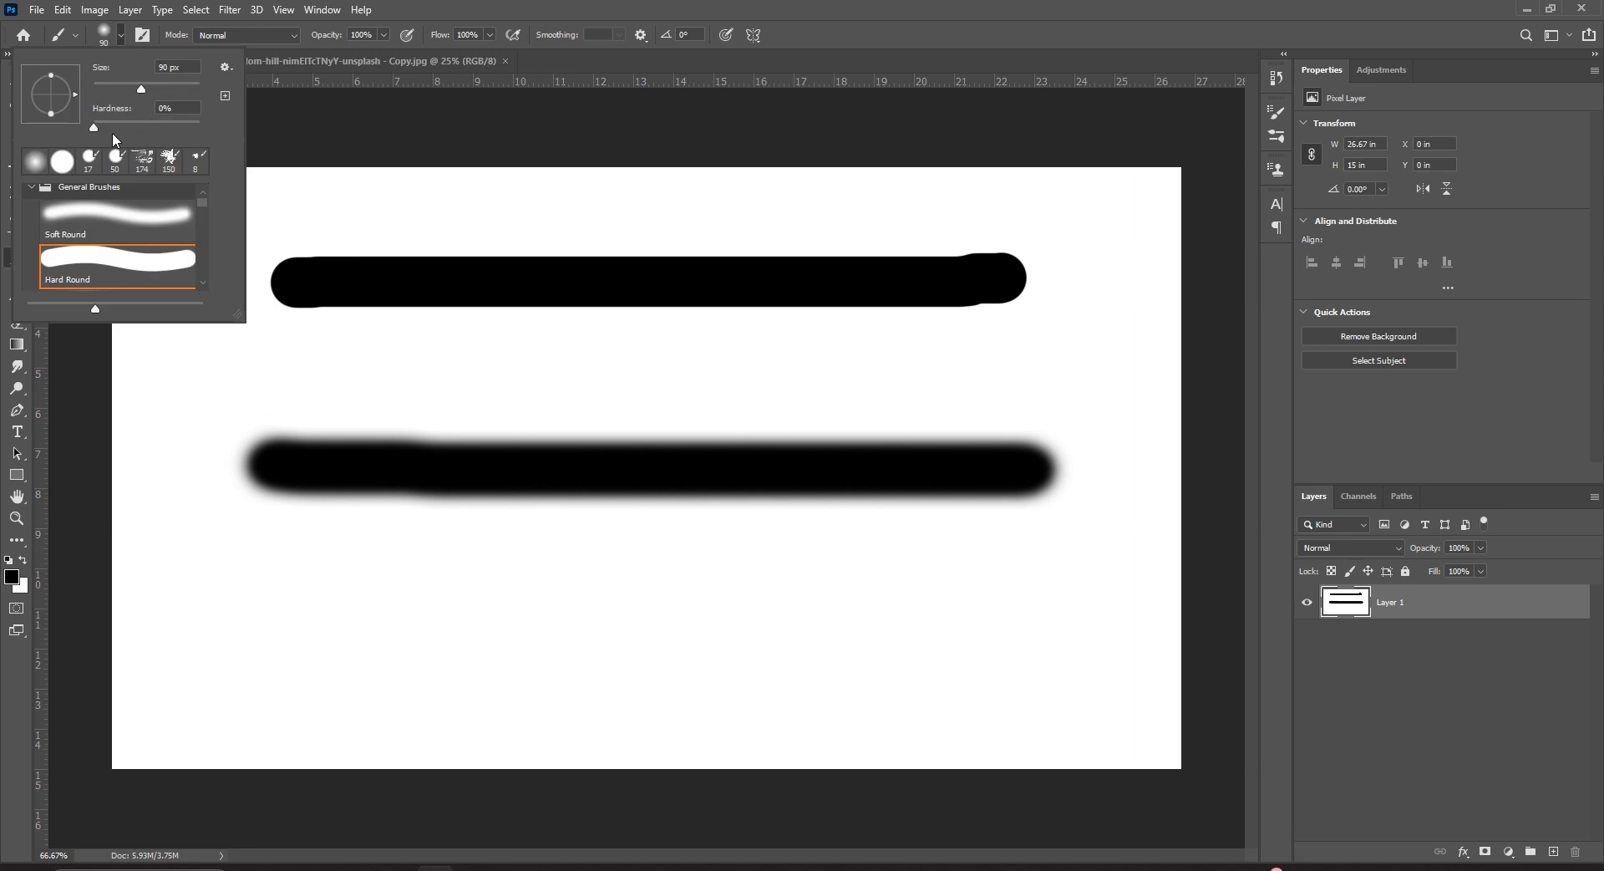
{"action": "left_click_drag", "start_coordinate": [95, 128], "coordinate": [146, 126]}
{"action": "left_click_drag", "start_coordinate": [288, 579], "coordinate": [968, 590]}
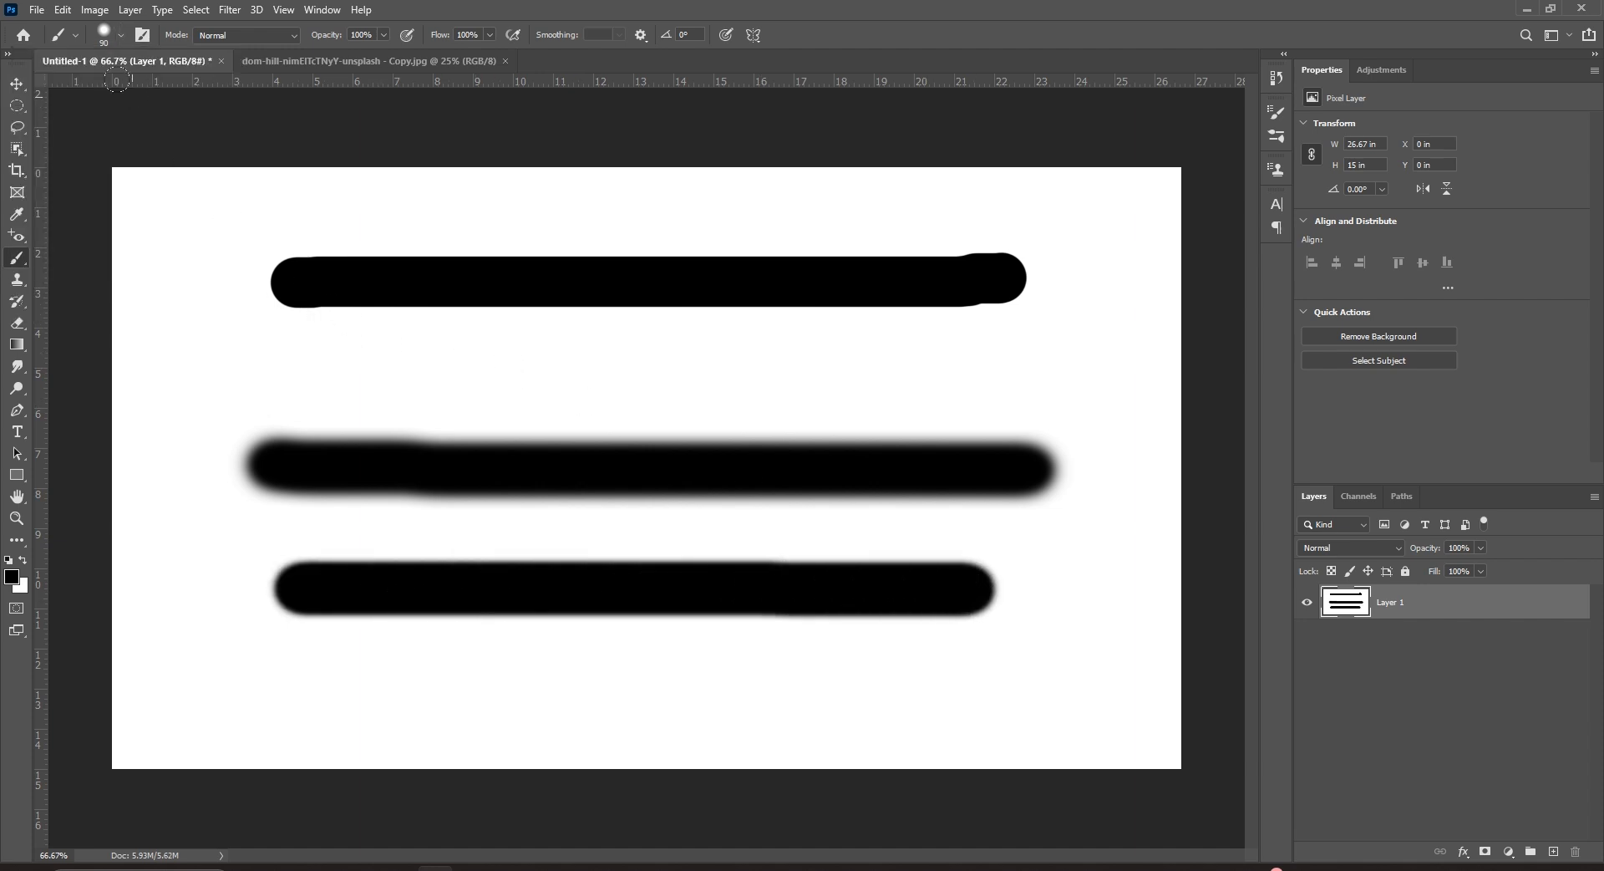
{"action": "left_click", "coordinate": [119, 36]}
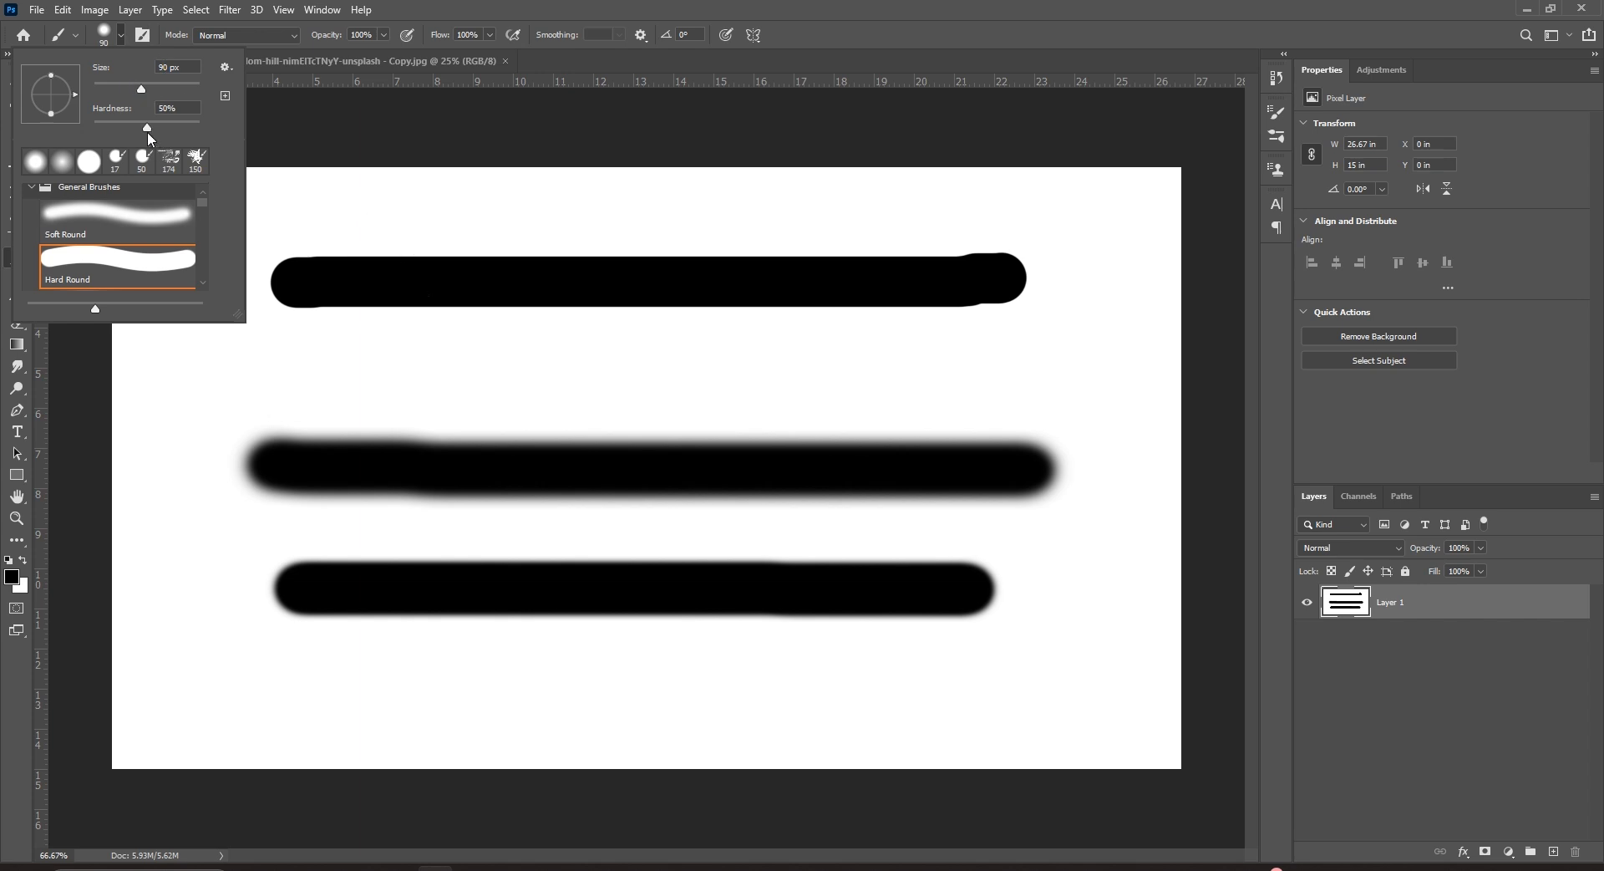
{"action": "left_click", "coordinate": [203, 403]}
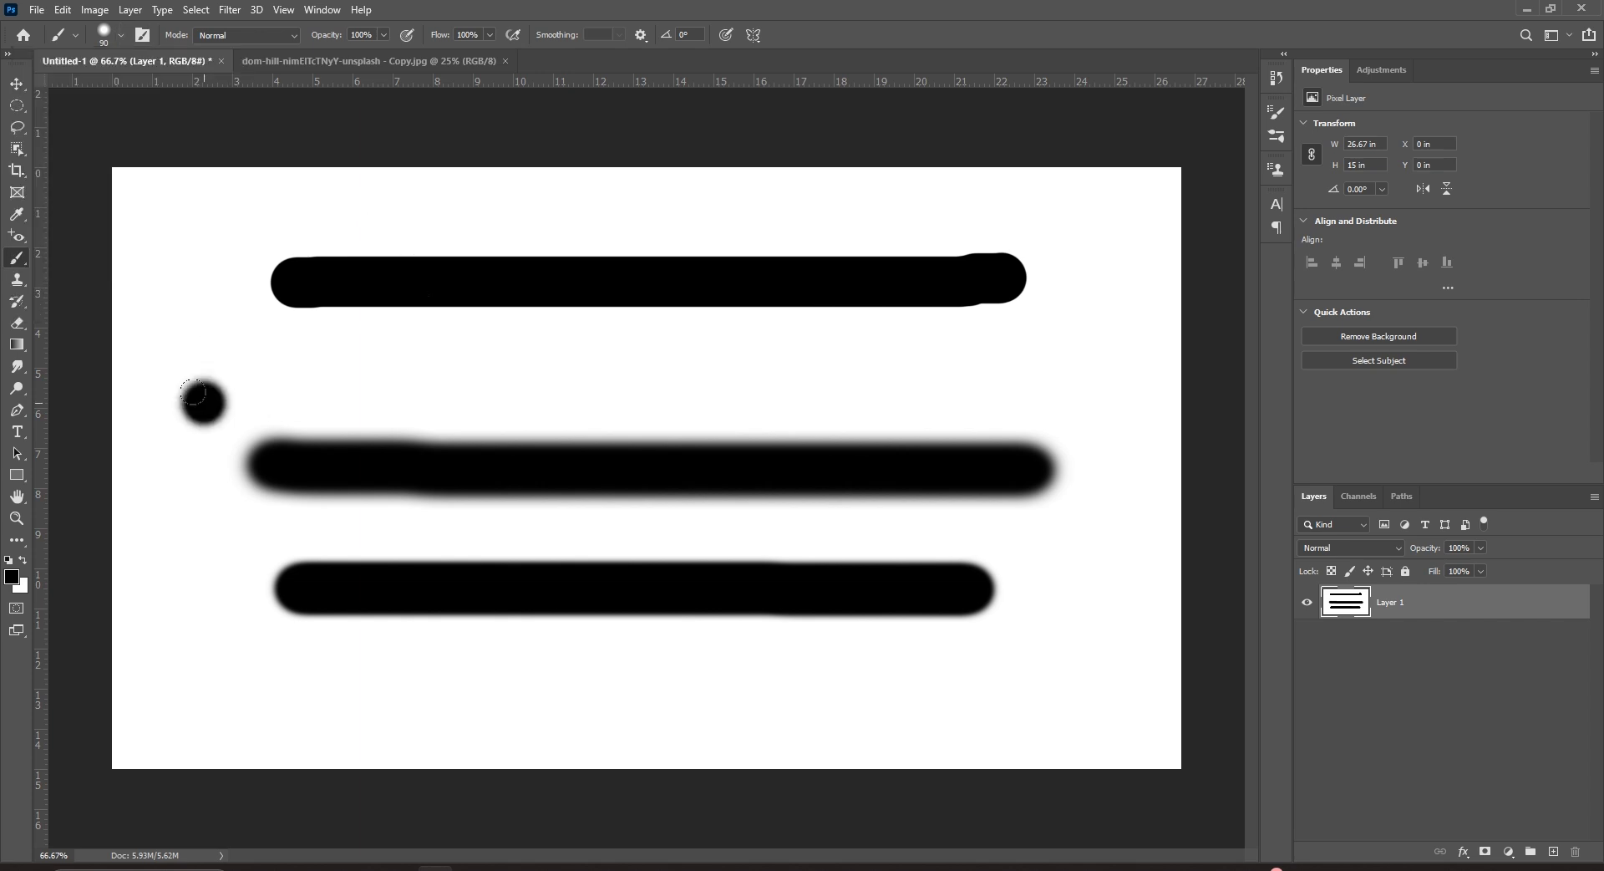
Set the foreground colour to green 22ff1d and paint two green strokes on the canvas.
{"action": "left_click", "coordinate": [12, 578]}
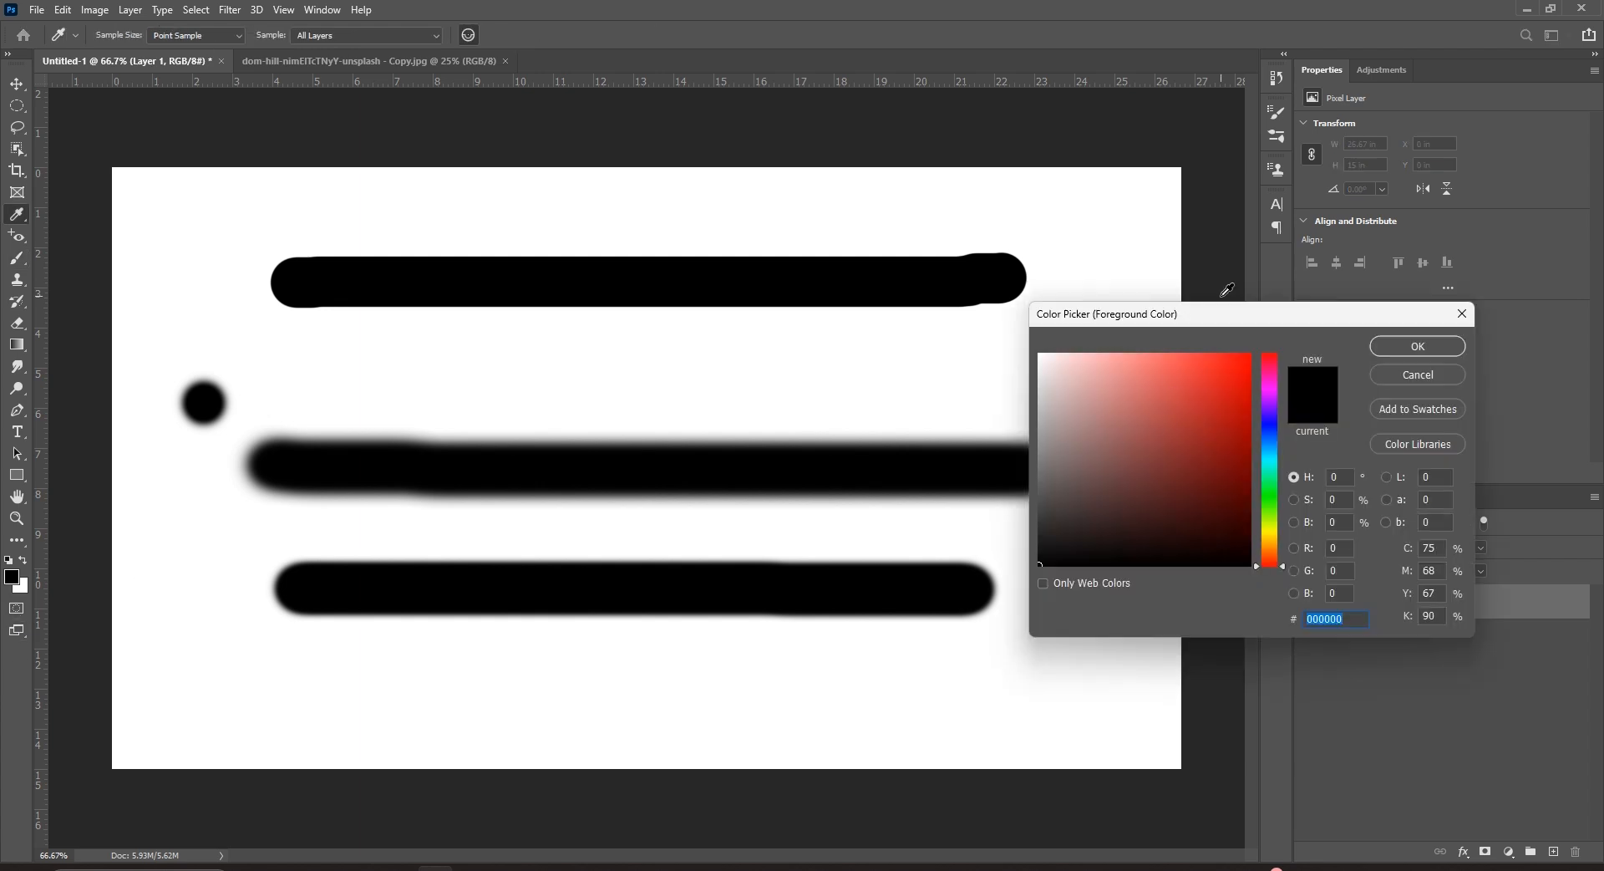
{"action": "left_click_drag", "start_coordinate": [1220, 314], "coordinate": [965, 357]}
{"action": "left_click", "coordinate": [1009, 541]}
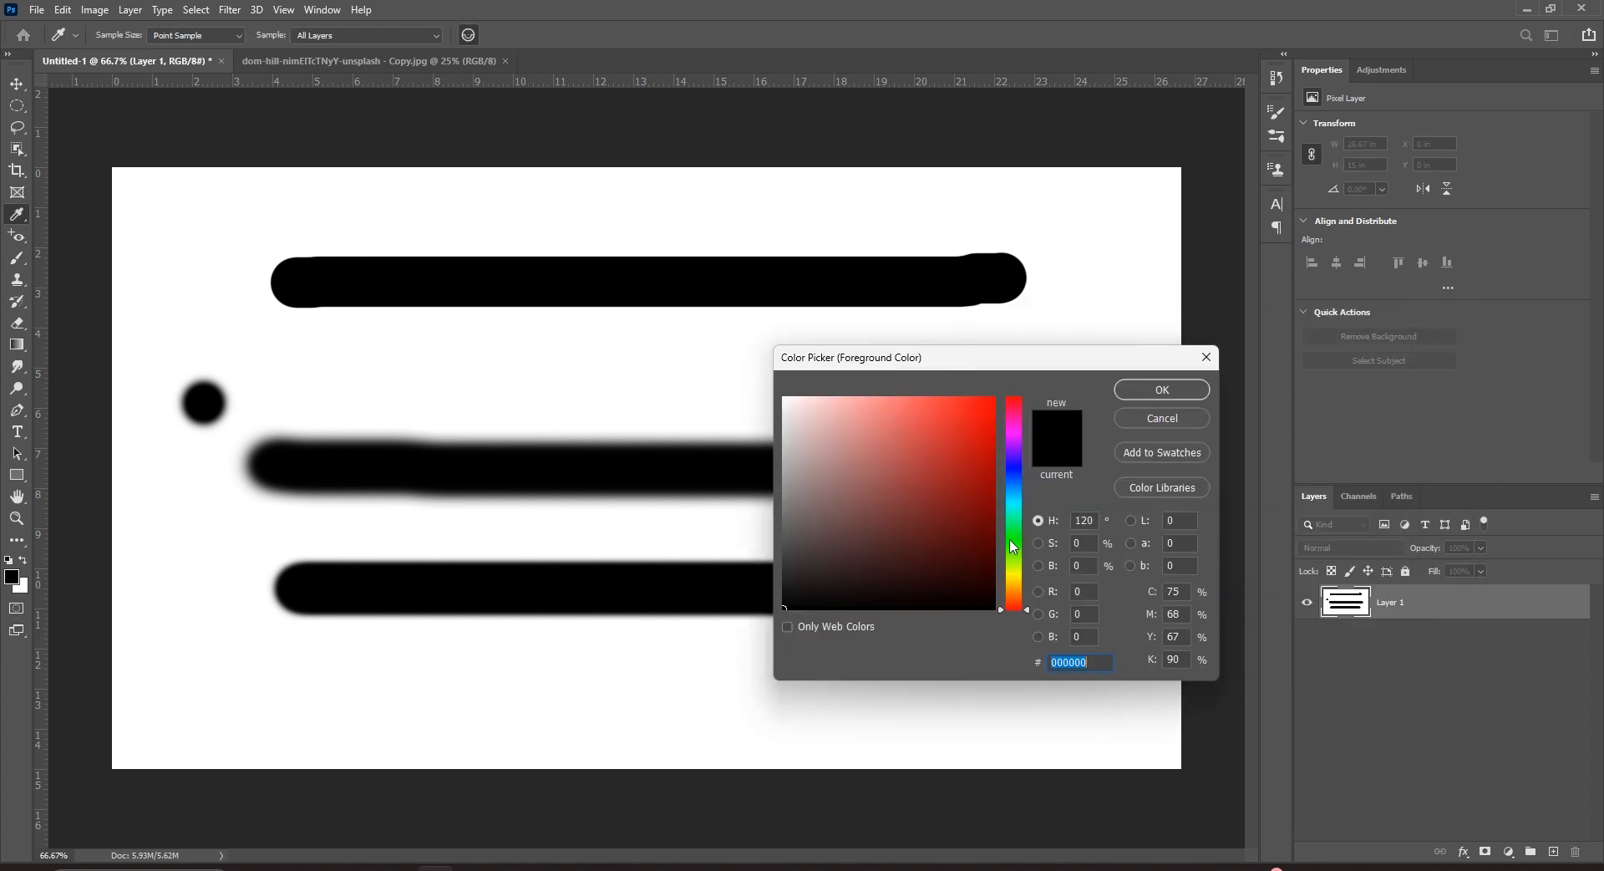
{"action": "left_click", "coordinate": [971, 397]}
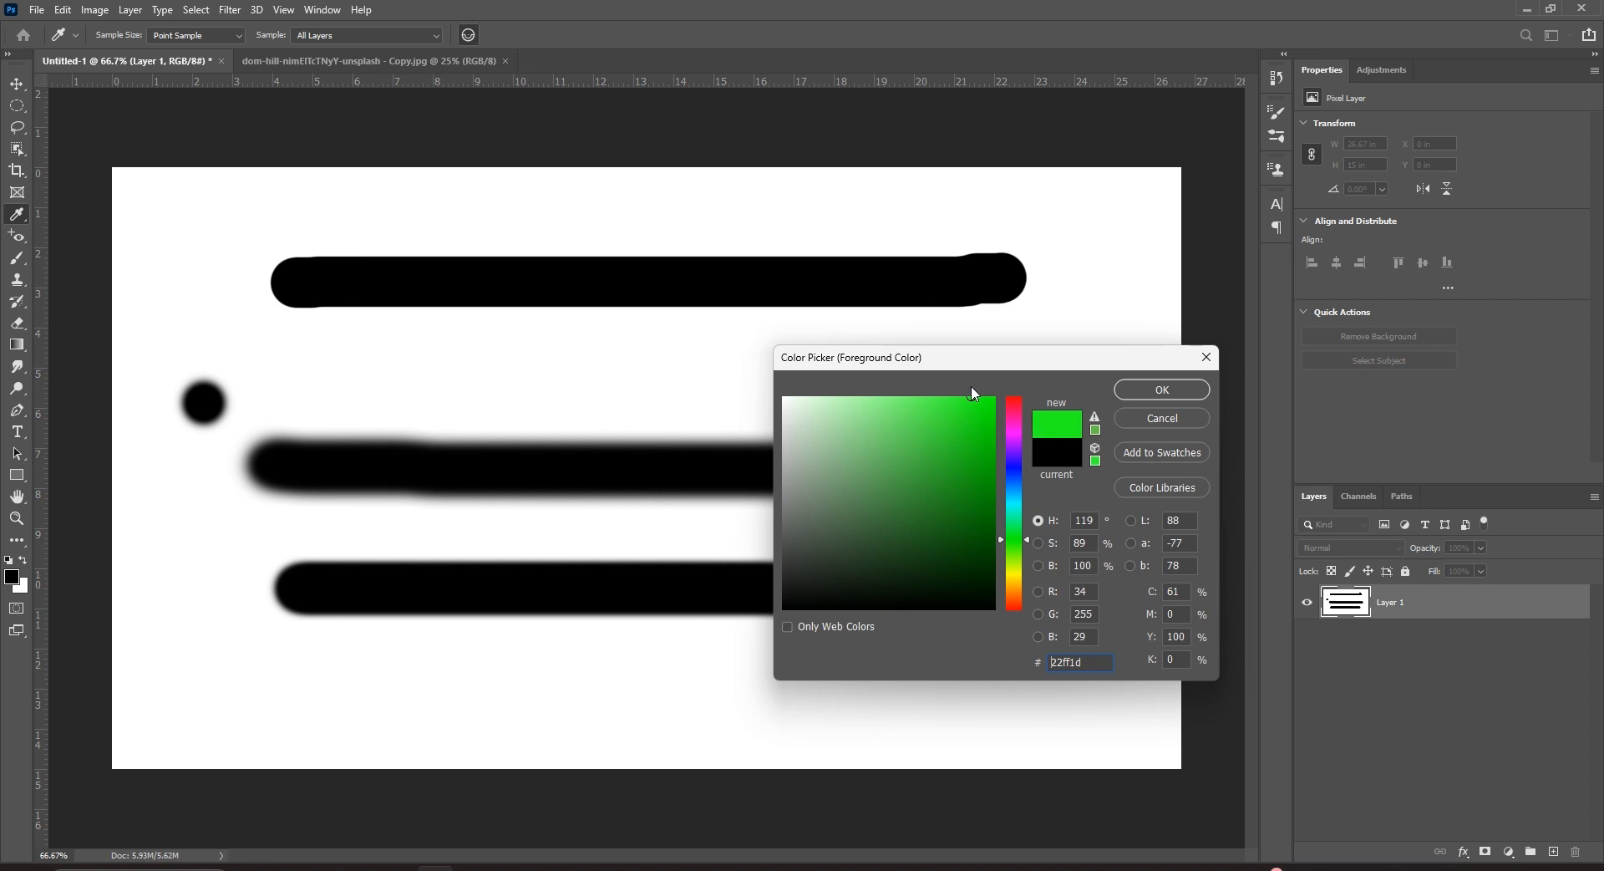
{"action": "left_click", "coordinate": [1149, 387]}
{"action": "key", "text": "b"}
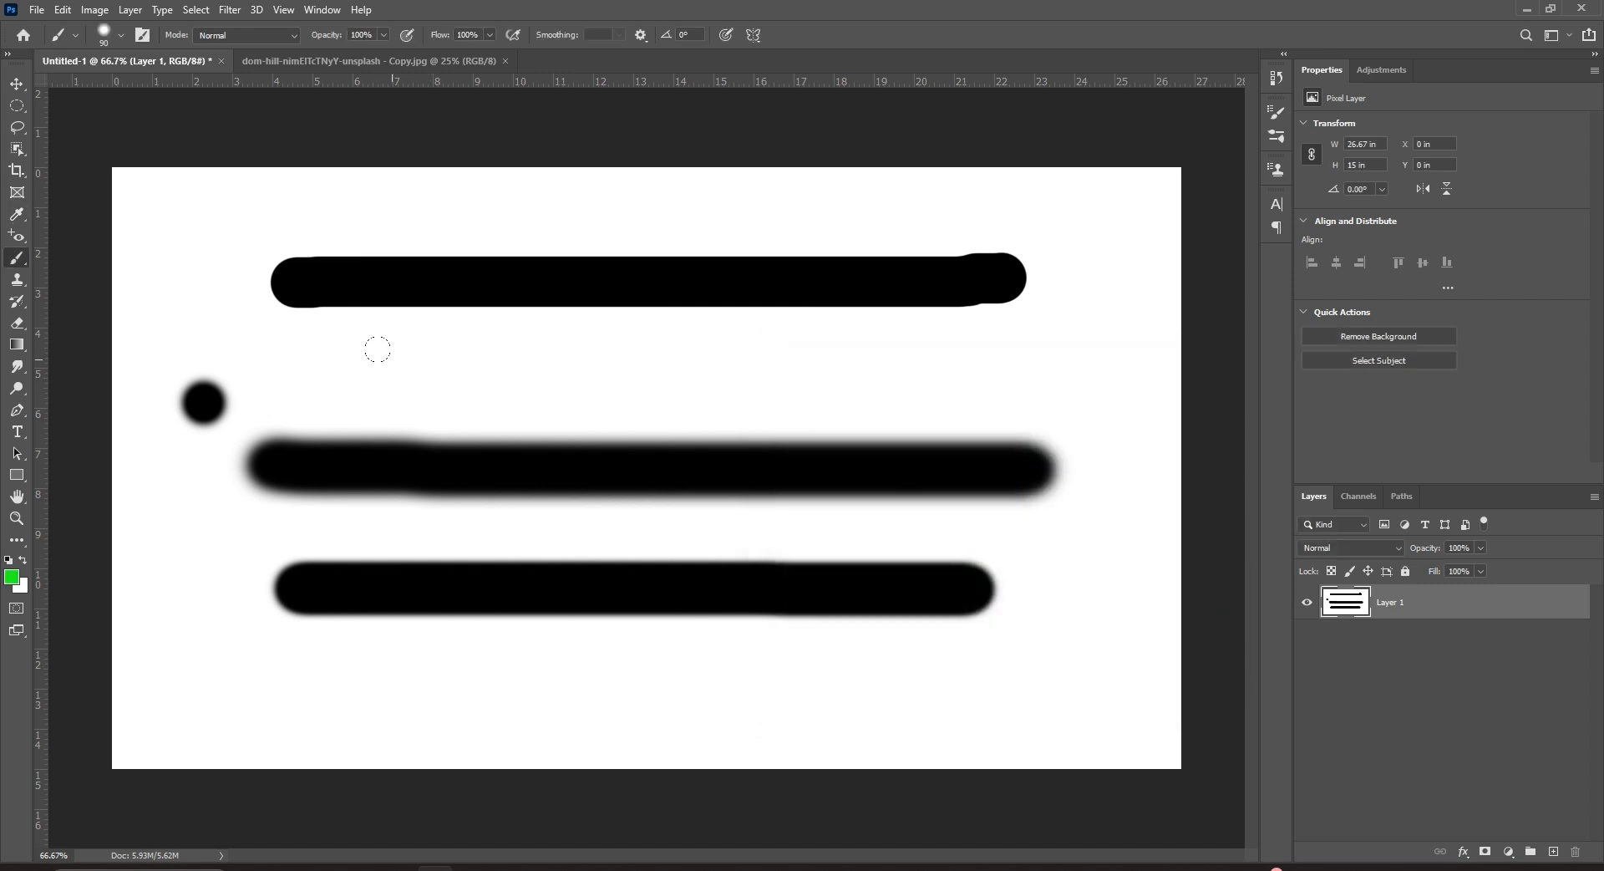
{"action": "left_click_drag", "start_coordinate": [389, 361], "coordinate": [856, 350]}
{"action": "mouse_move", "coordinate": [416, 712]}
{"action": "left_mouse_down"}
{"action": "mouse_move", "coordinate": [547, 671]}
{"action": "mouse_move", "coordinate": [934, 660]}
{"action": "left_mouse_up"}
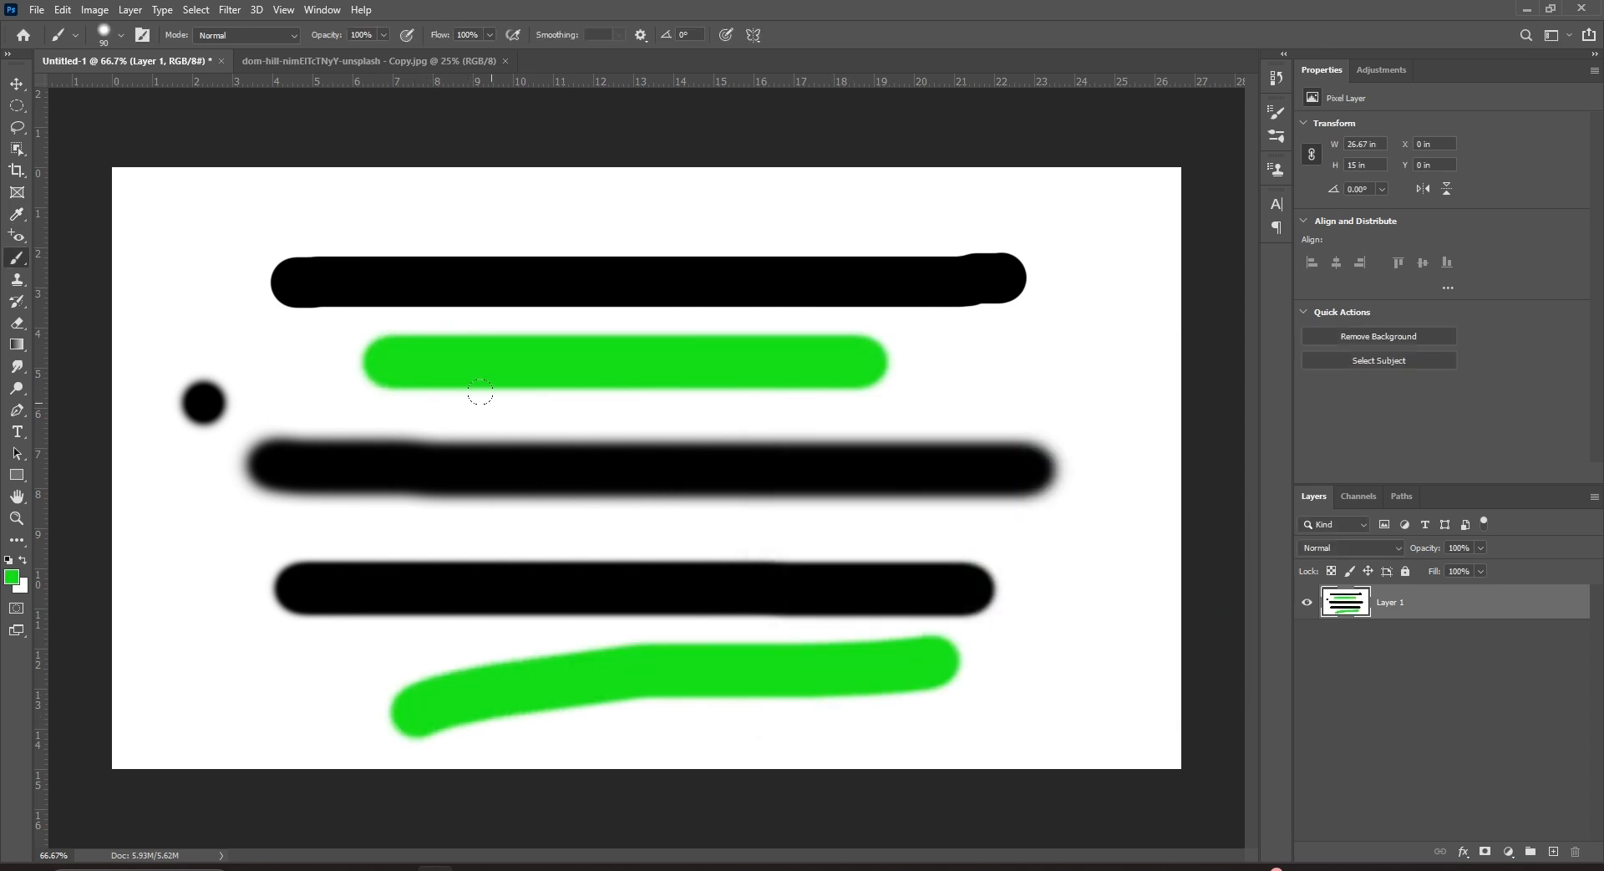
Reset all tools to their default settings.
{"action": "right_click", "coordinate": [64, 30]}
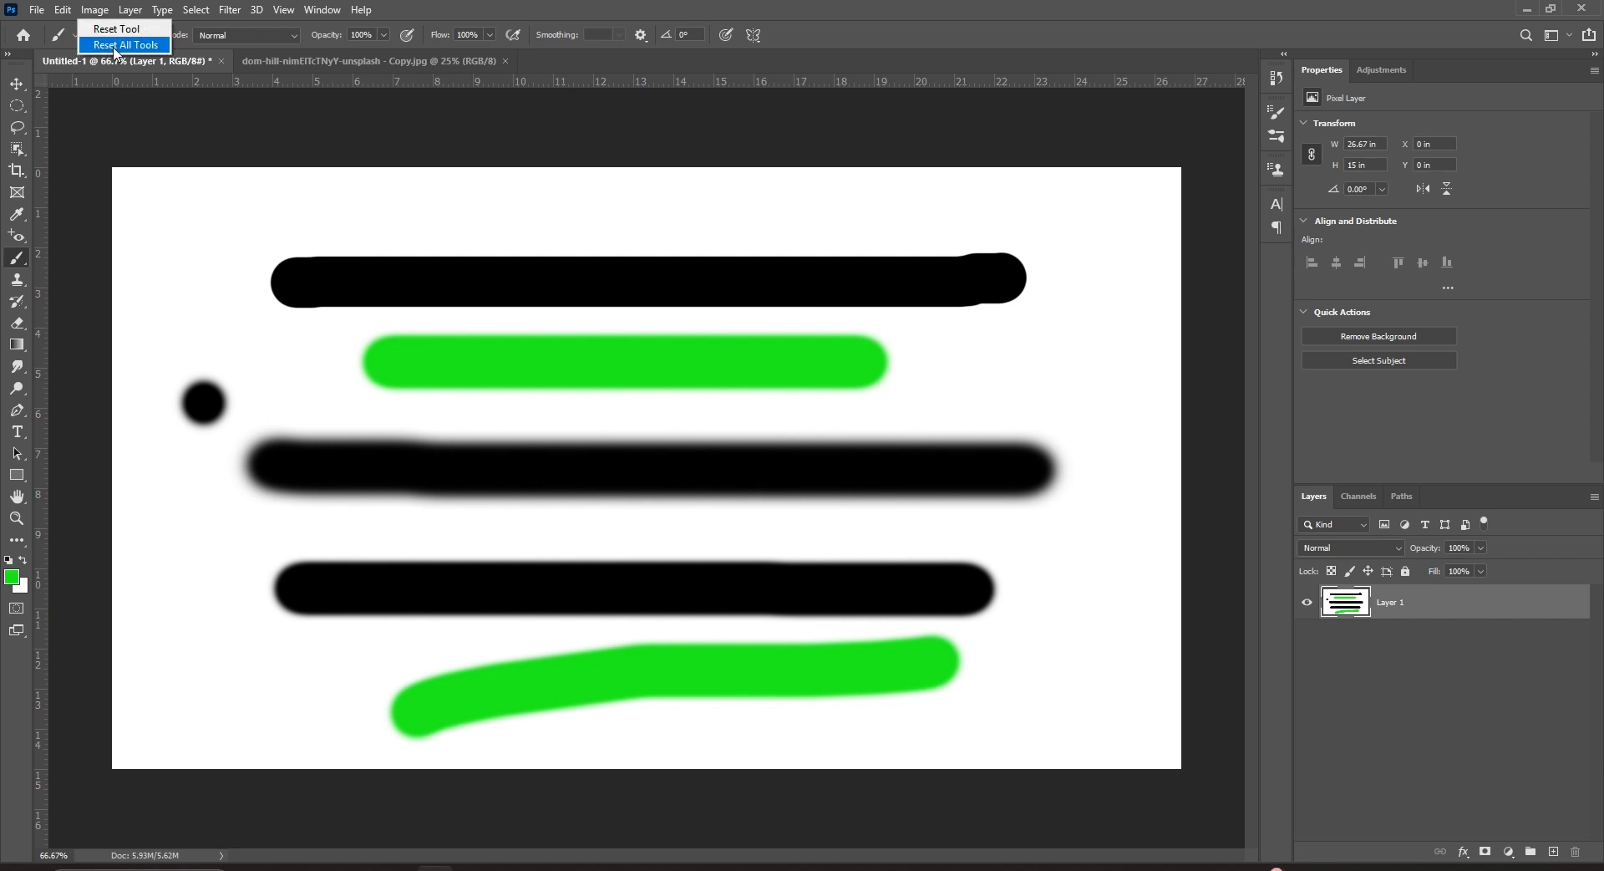
{"action": "left_click", "coordinate": [121, 45]}
{"action": "left_click", "coordinate": [724, 326]}
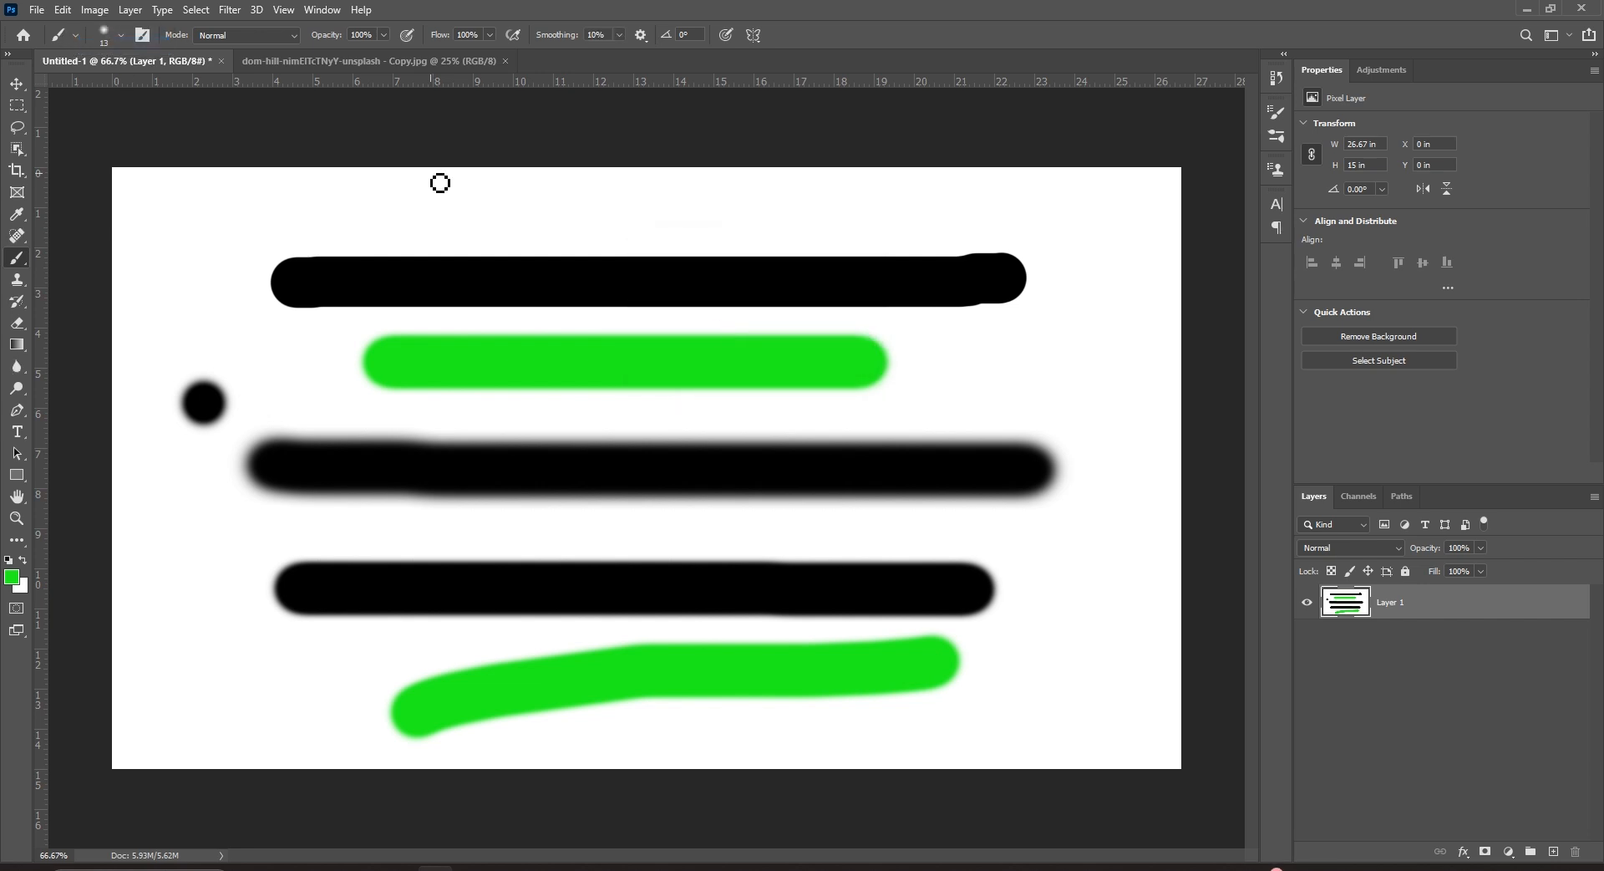
Select the whole canvas and fill it with white, erasing all strokes.
{"action": "left_click", "coordinate": [17, 85]}
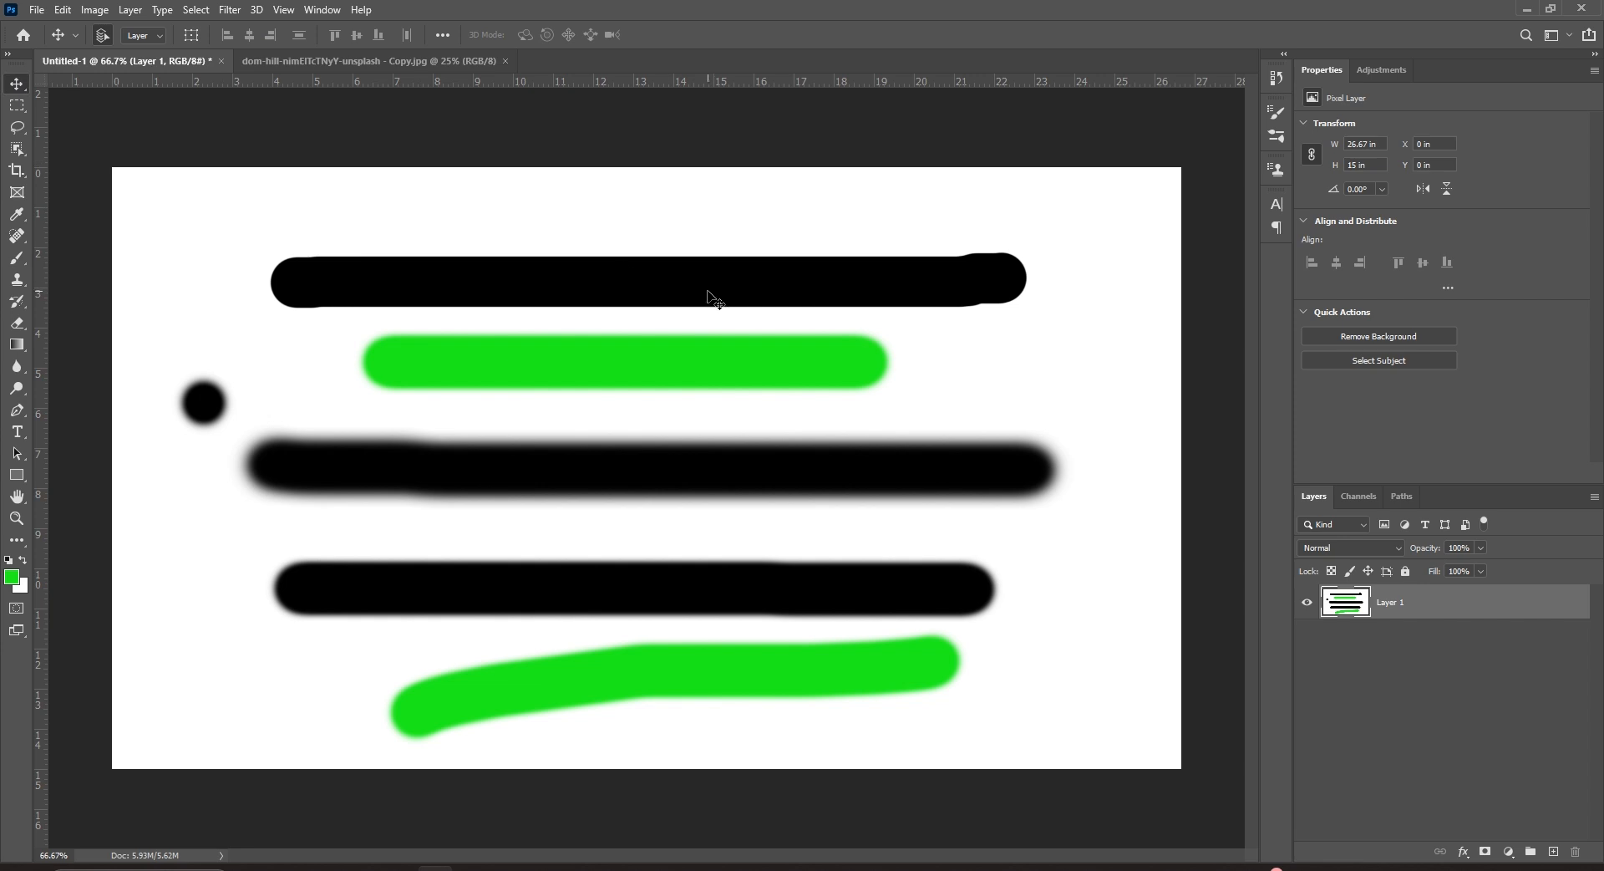
{"action": "key", "text": "ctrl"}
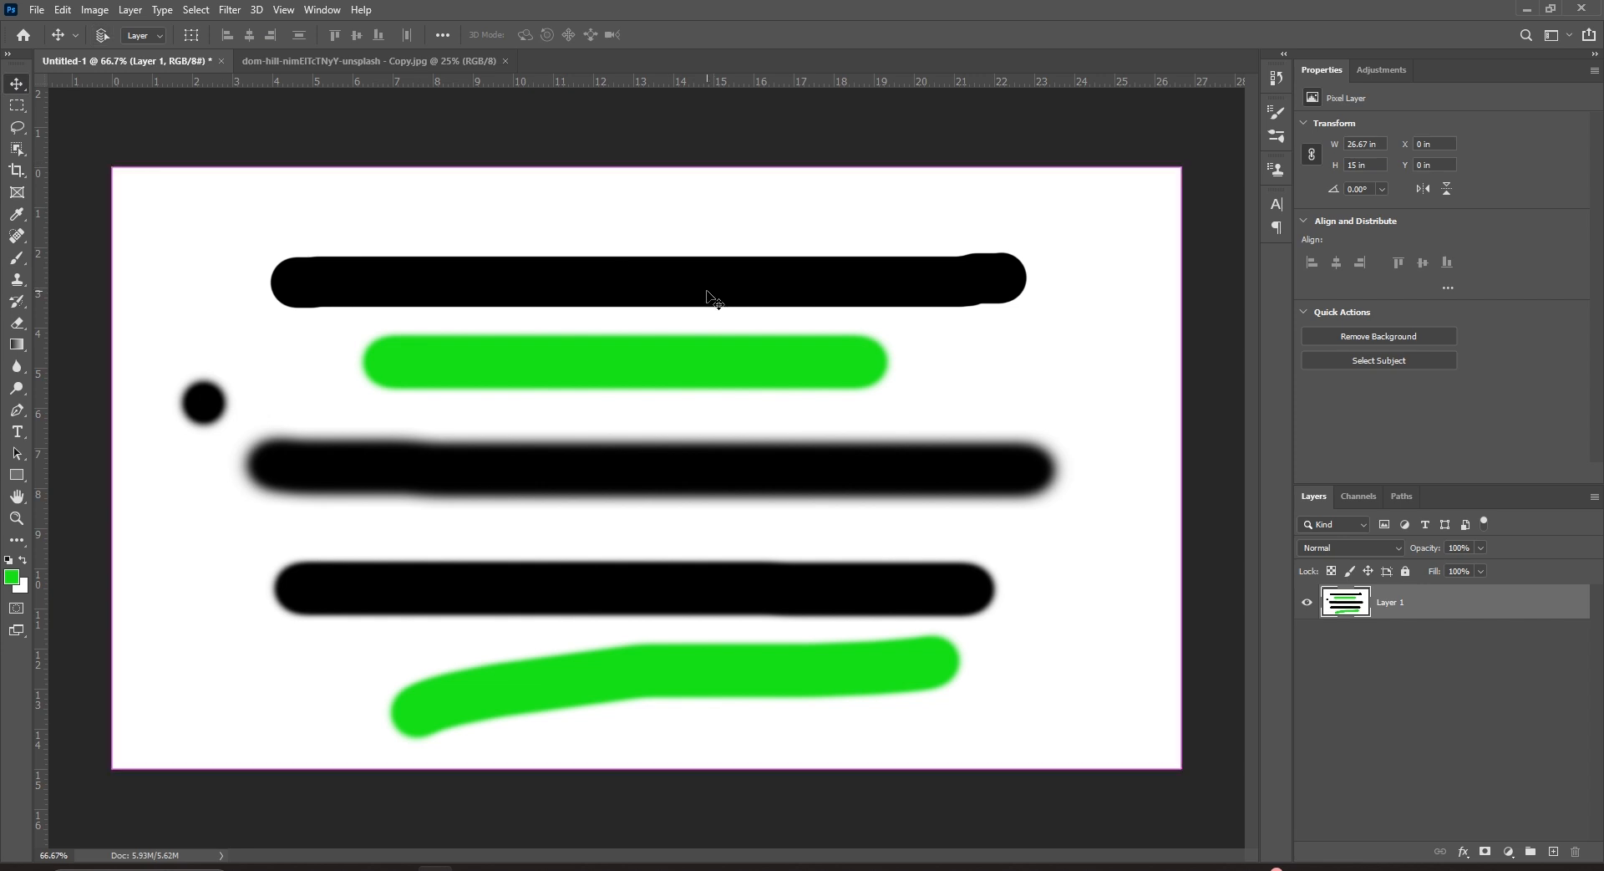
{"action": "key", "text": "ctrl+BackSpace"}
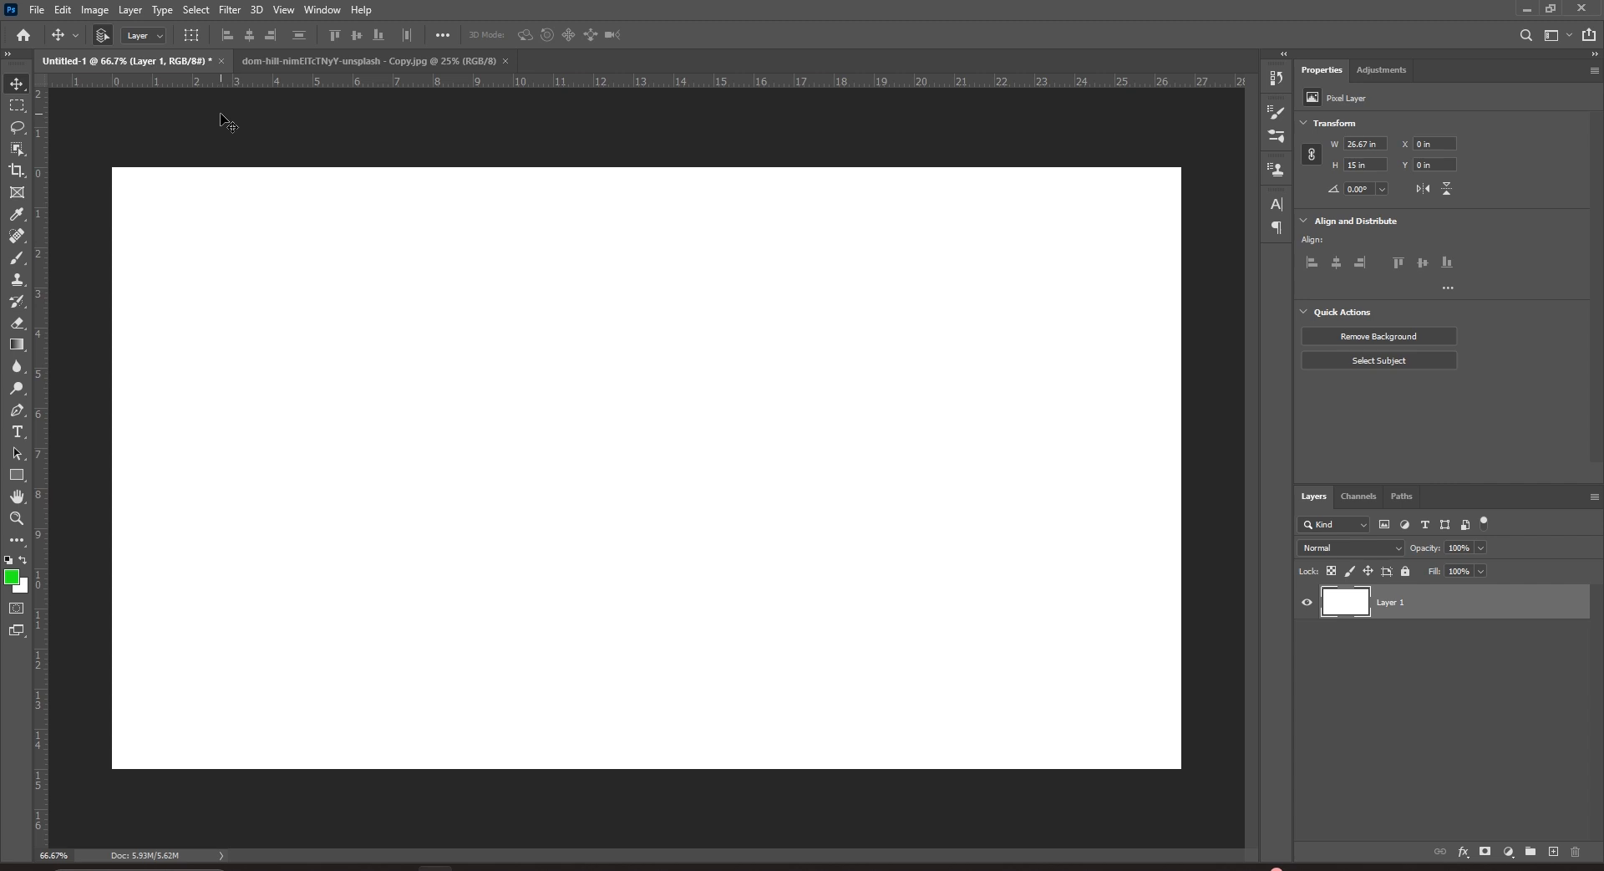
Select the ordinary Brush, open the Brush Settings panel and enlarge the soft round tip from 13 px to 45 px.
{"action": "left_click", "coordinate": [22, 258]}
{"action": "right_click", "coordinate": [22, 258]}
{"action": "left_click", "coordinate": [67, 259]}
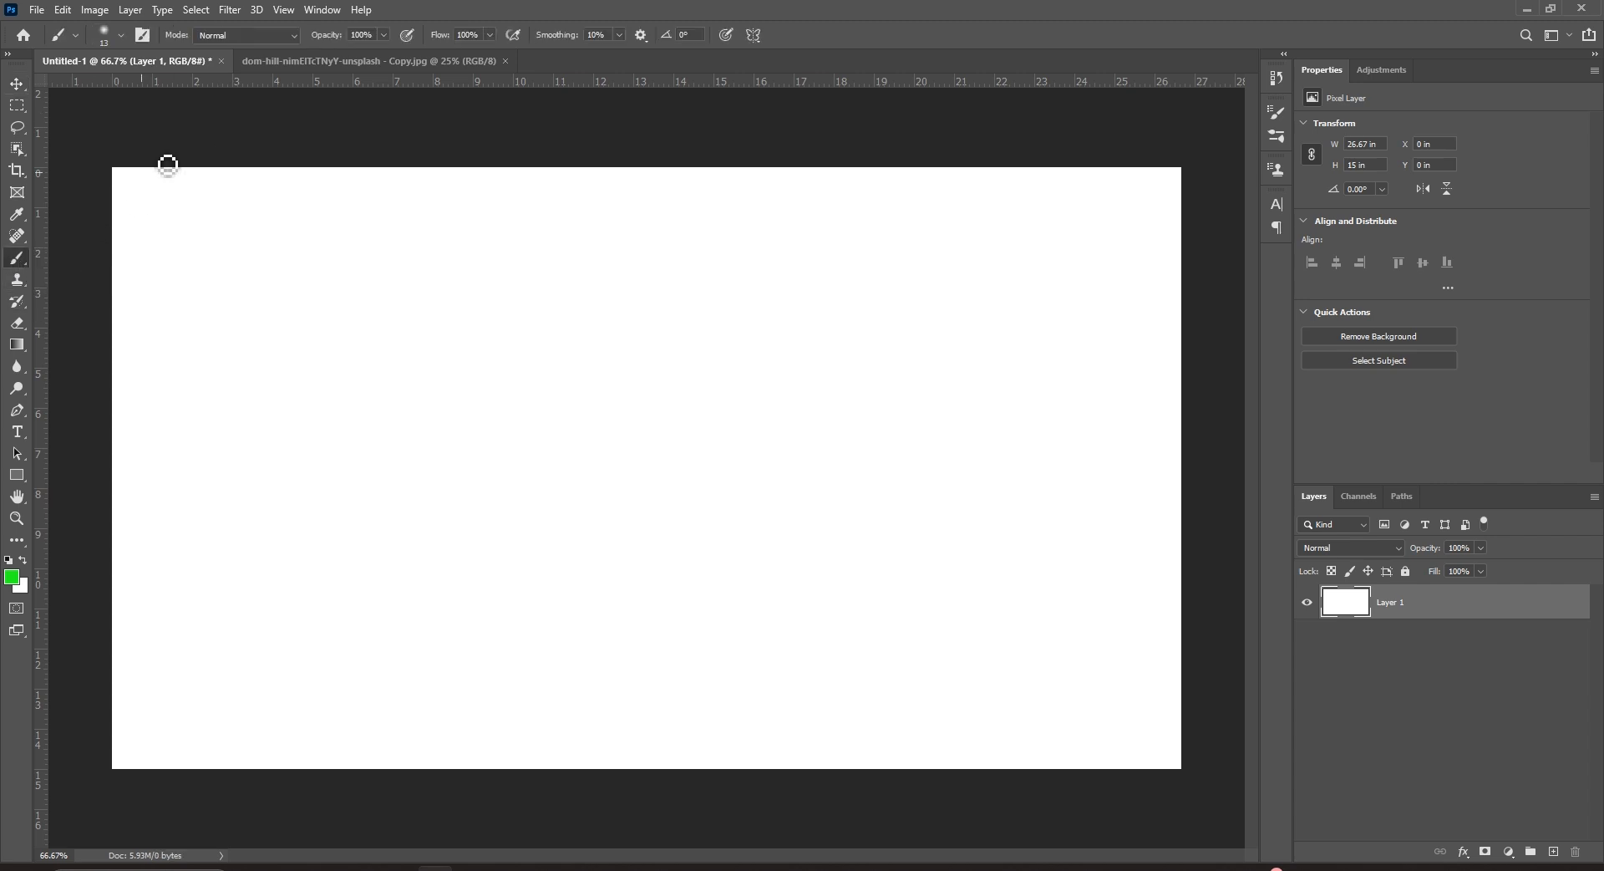
{"action": "left_click", "coordinate": [143, 39]}
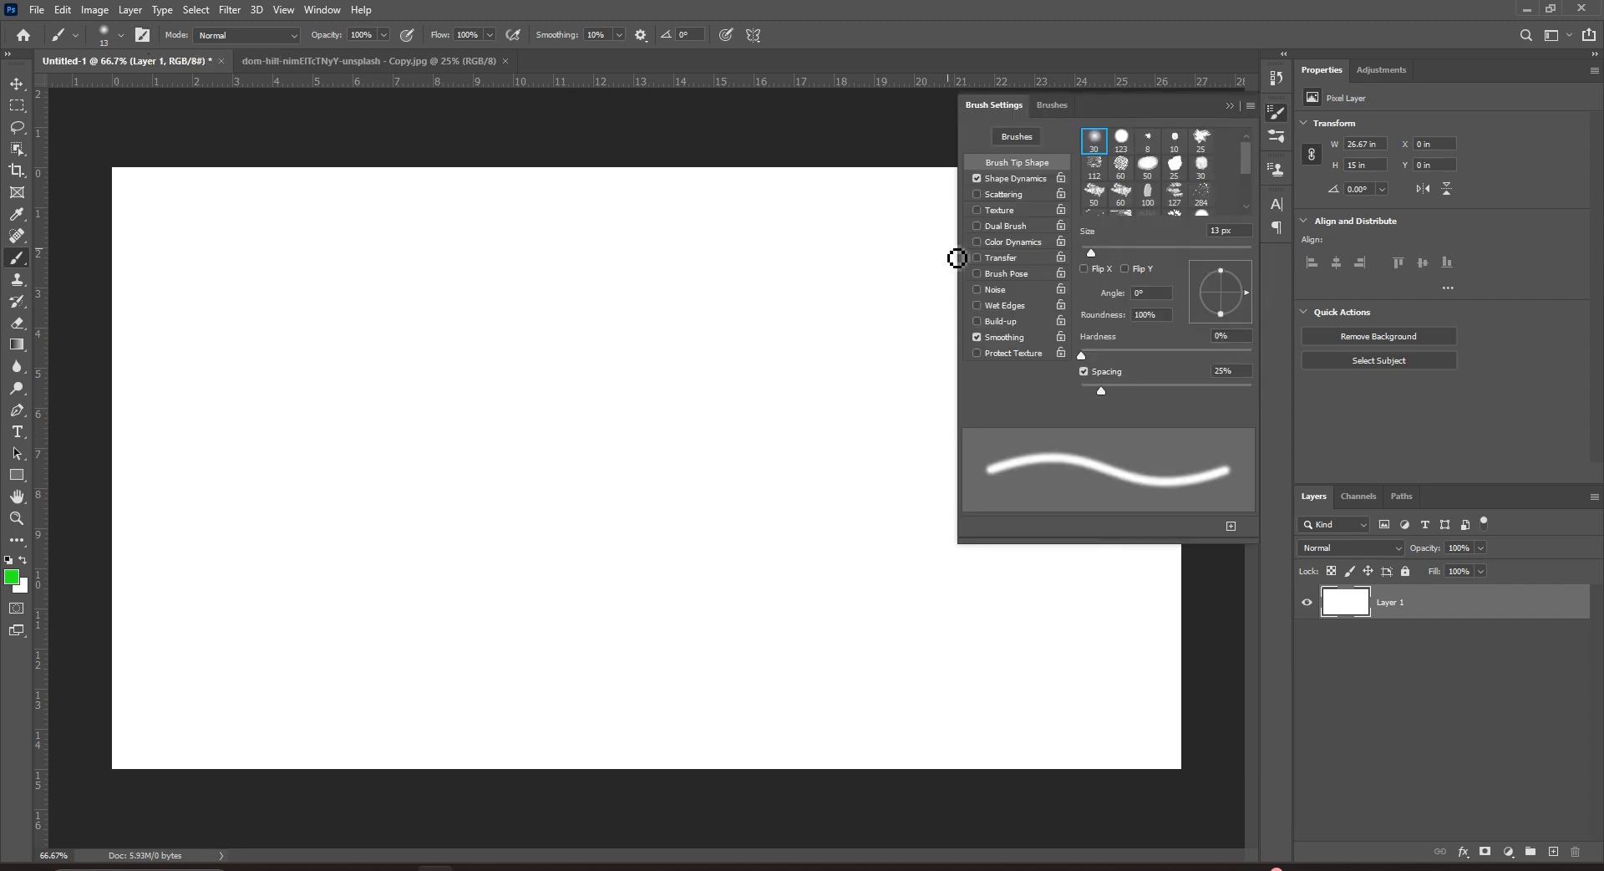
{"action": "left_click", "coordinate": [324, 11]}
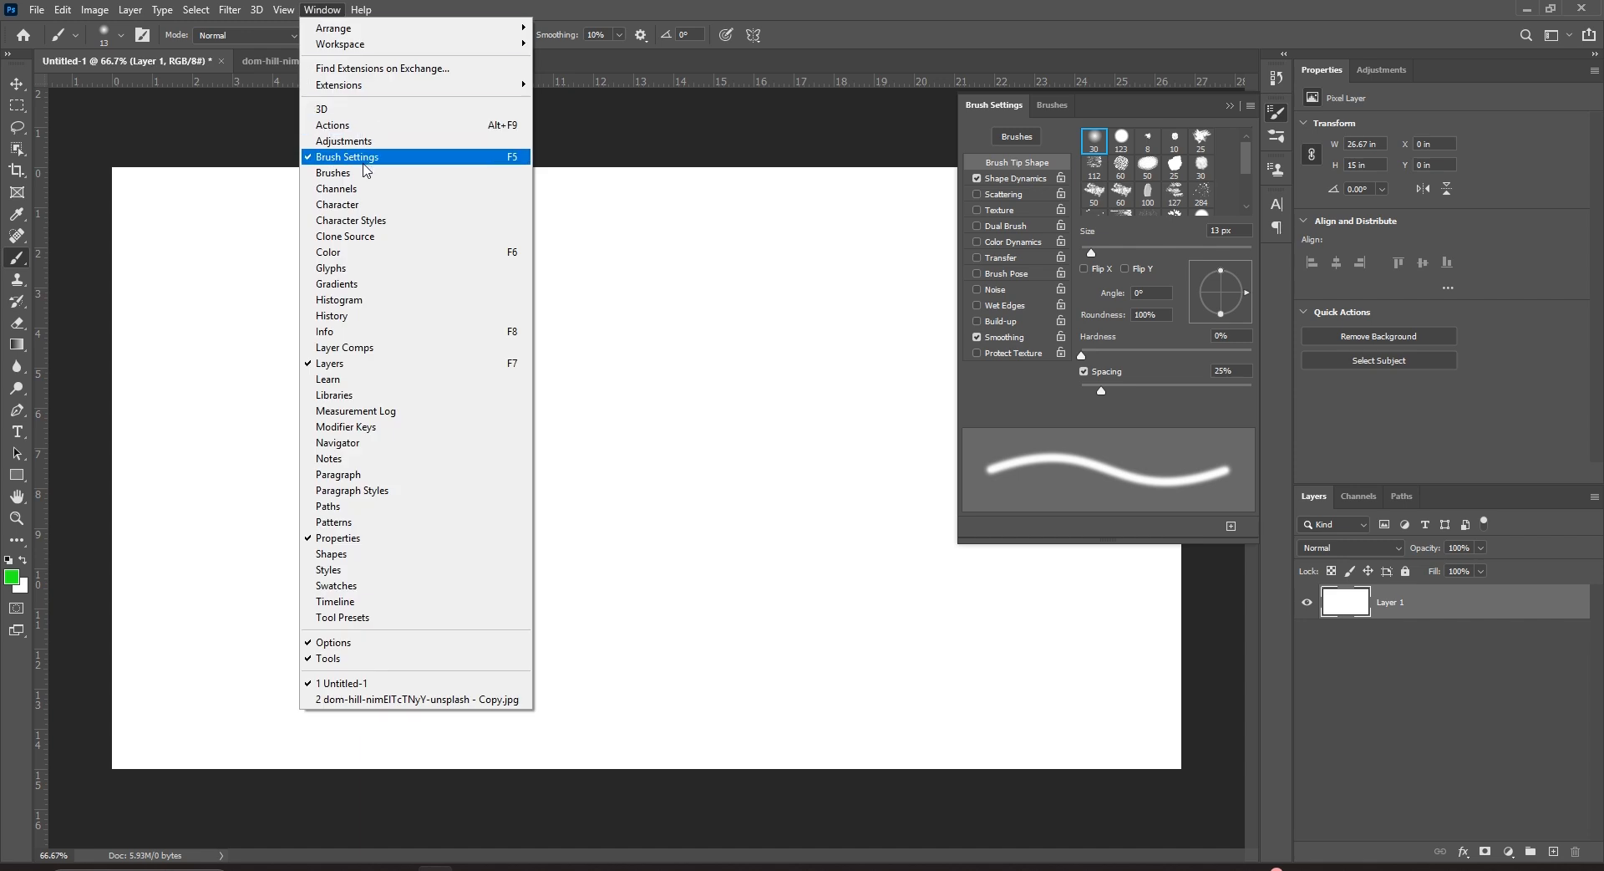
{"action": "left_click", "coordinate": [898, 165]}
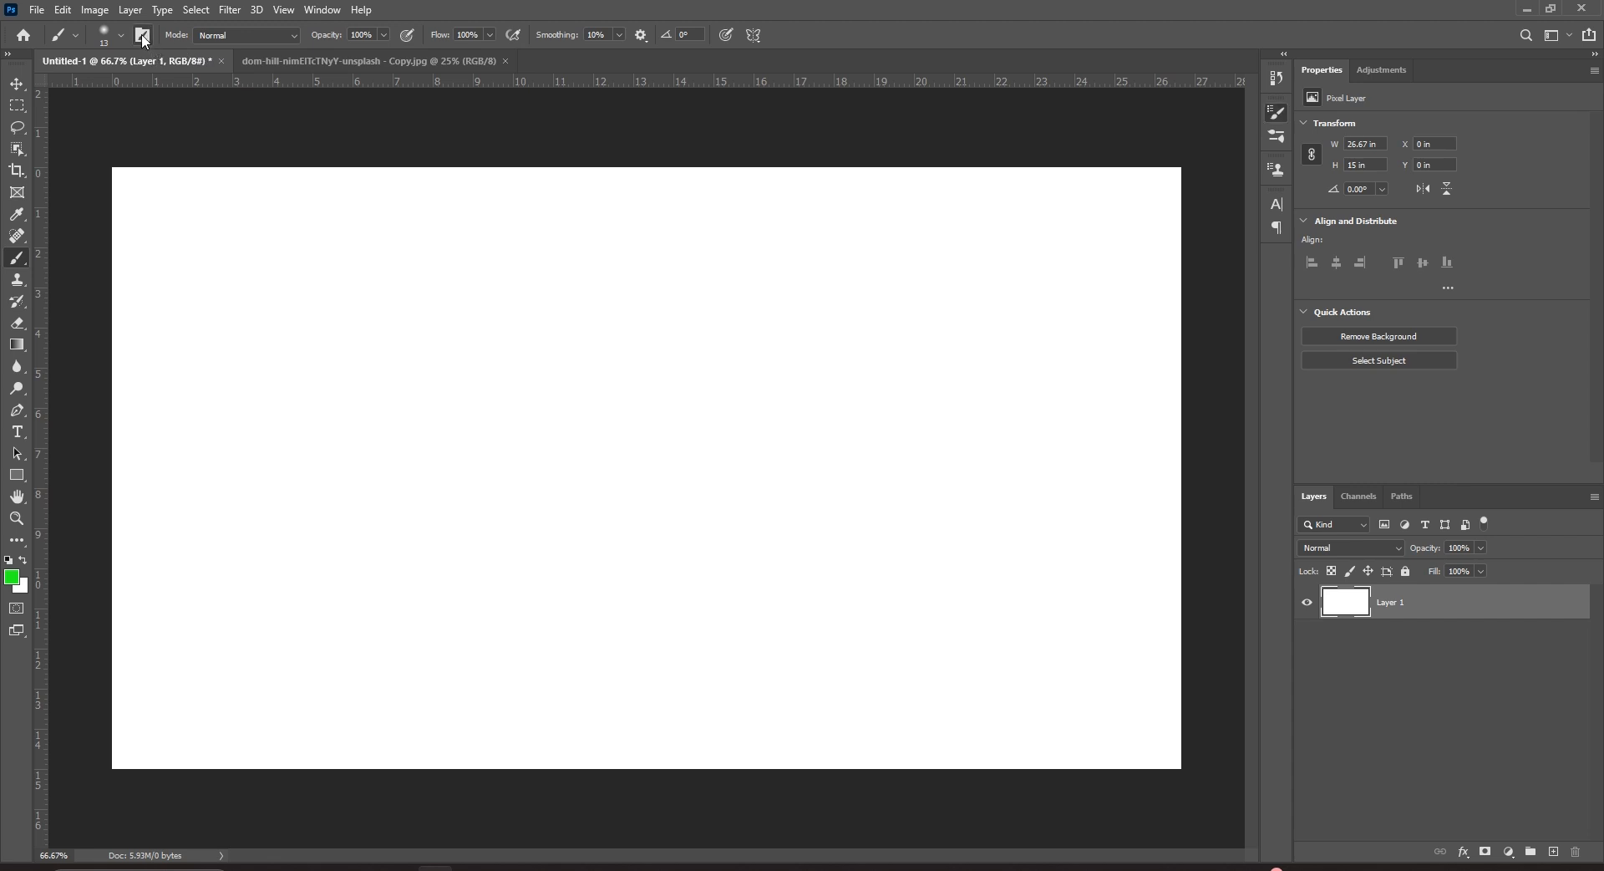
{"action": "left_click", "coordinate": [1276, 111]}
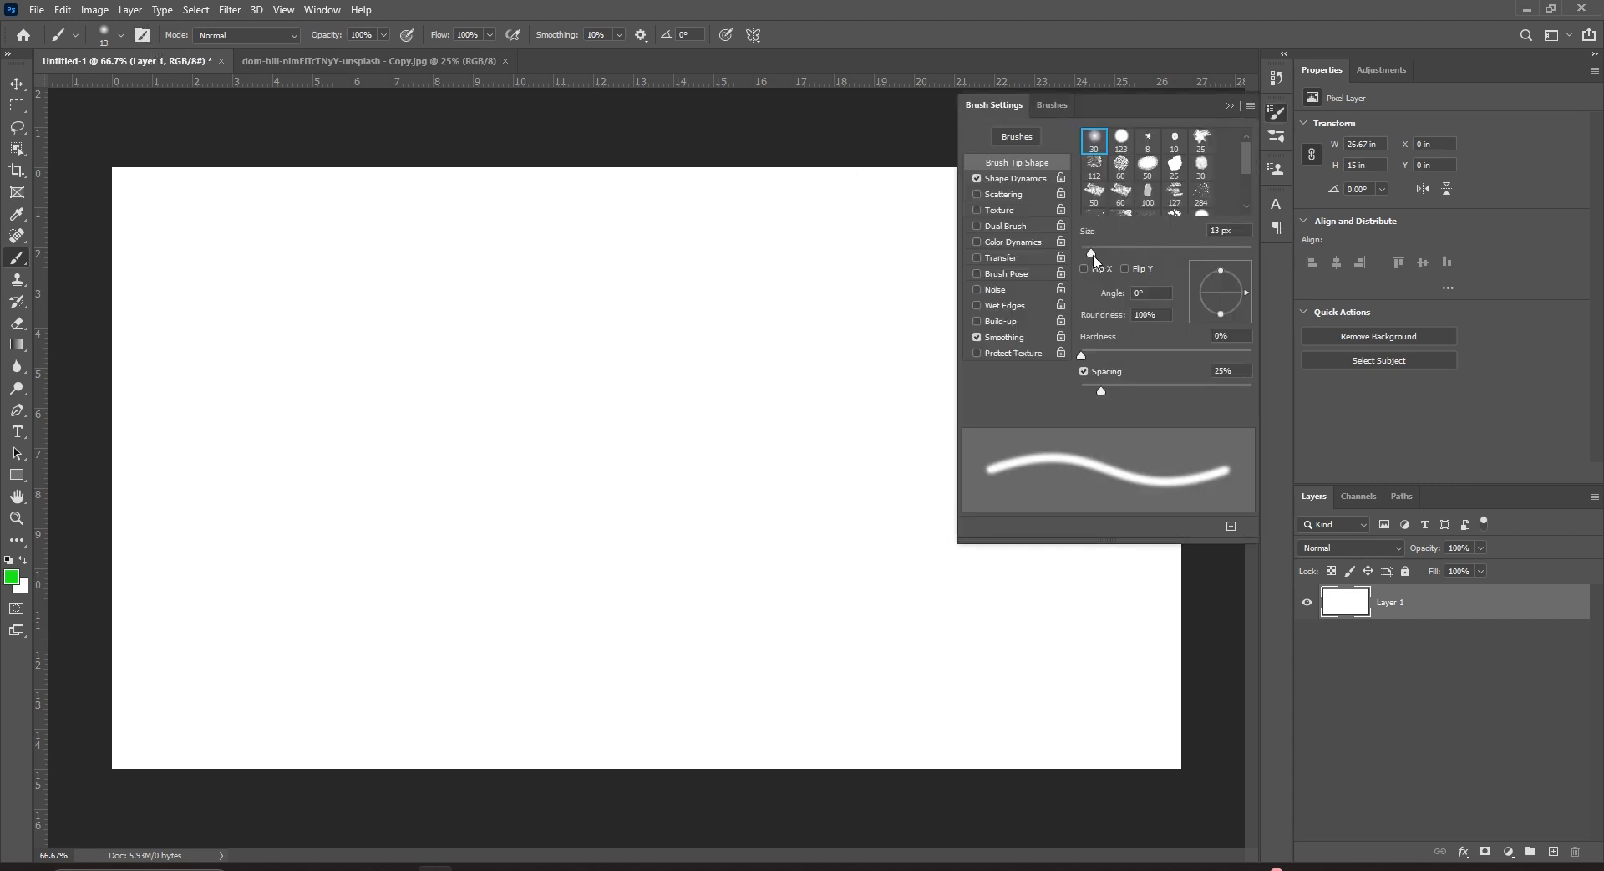
{"action": "left_click_drag", "start_coordinate": [1092, 253], "coordinate": [1122, 257]}
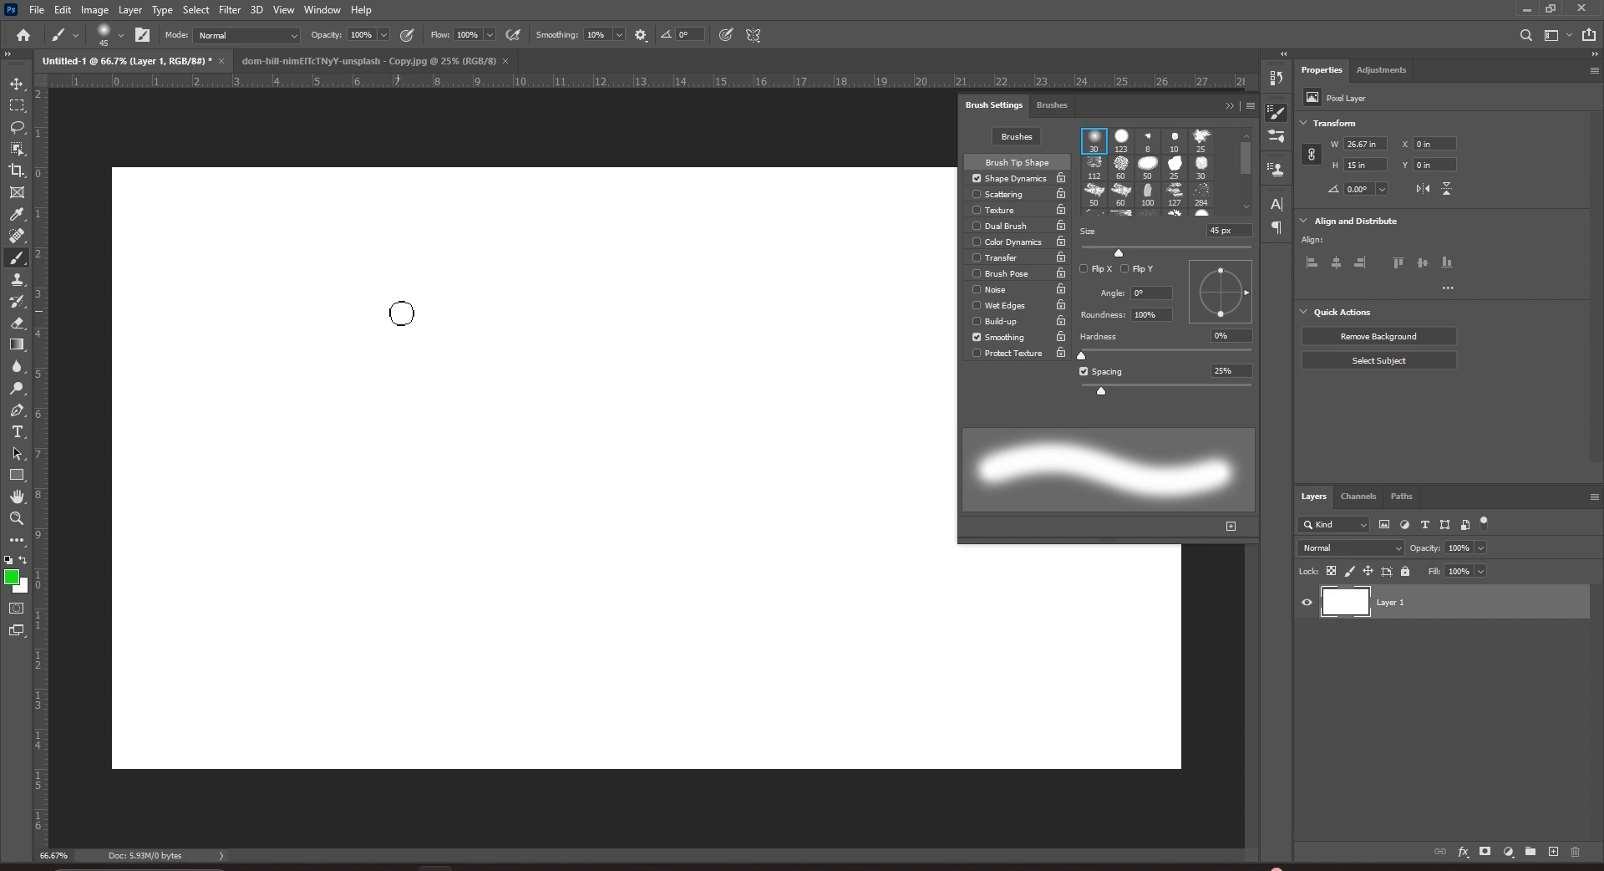
Set the foreground to red ff0000, enlarge the brush to 100 px and paint a soft stroke near the top.
{"action": "left_click", "coordinate": [10, 578]}
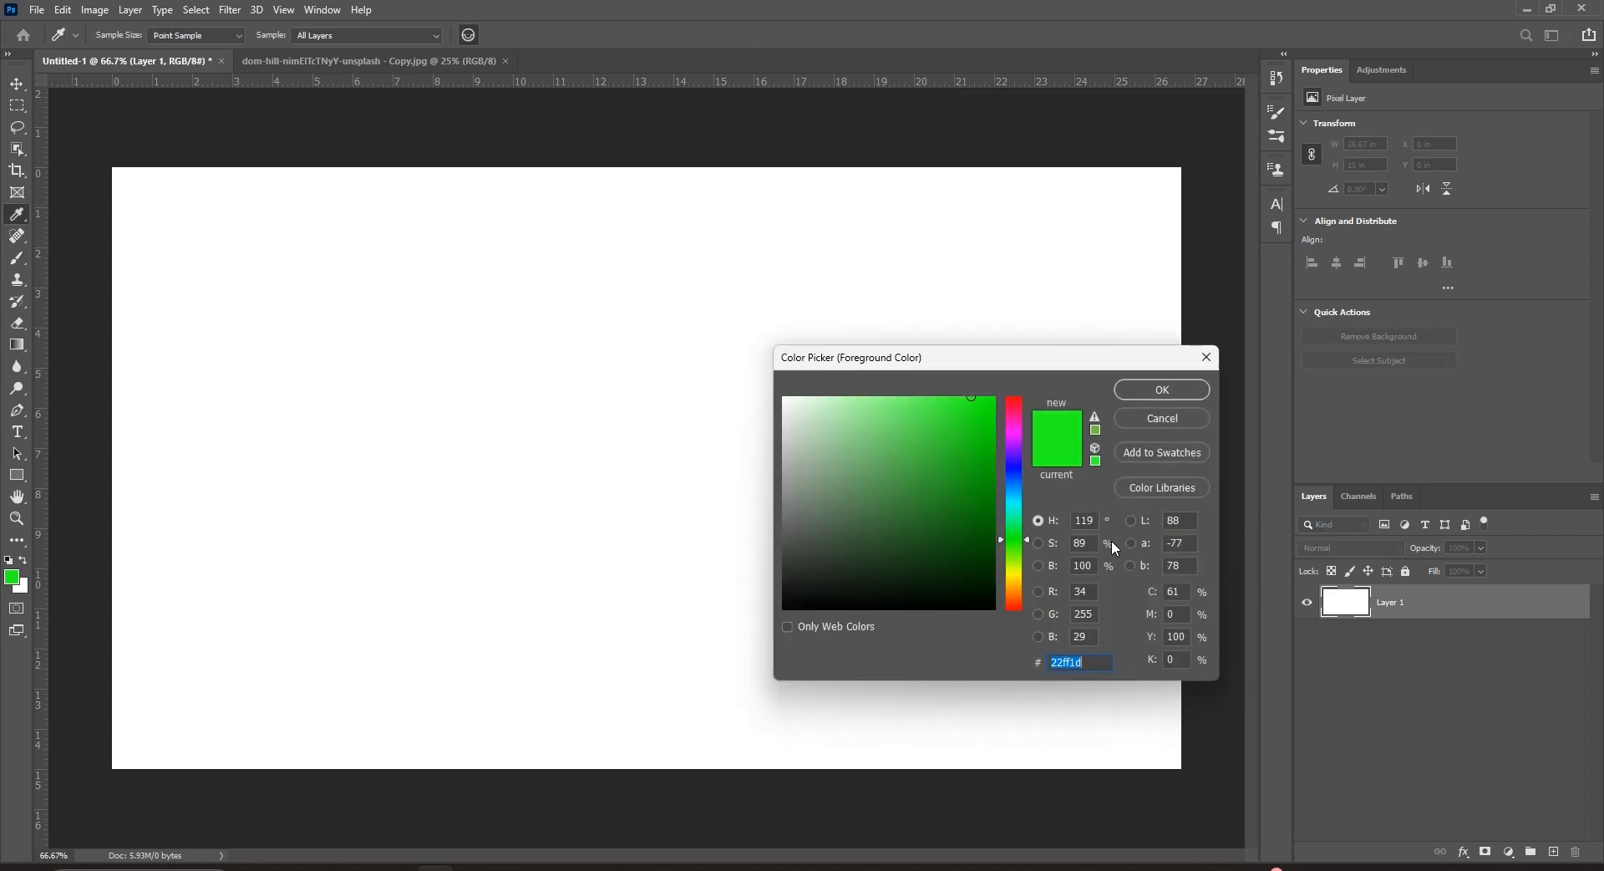
{"action": "type", "text": "ff0000"}
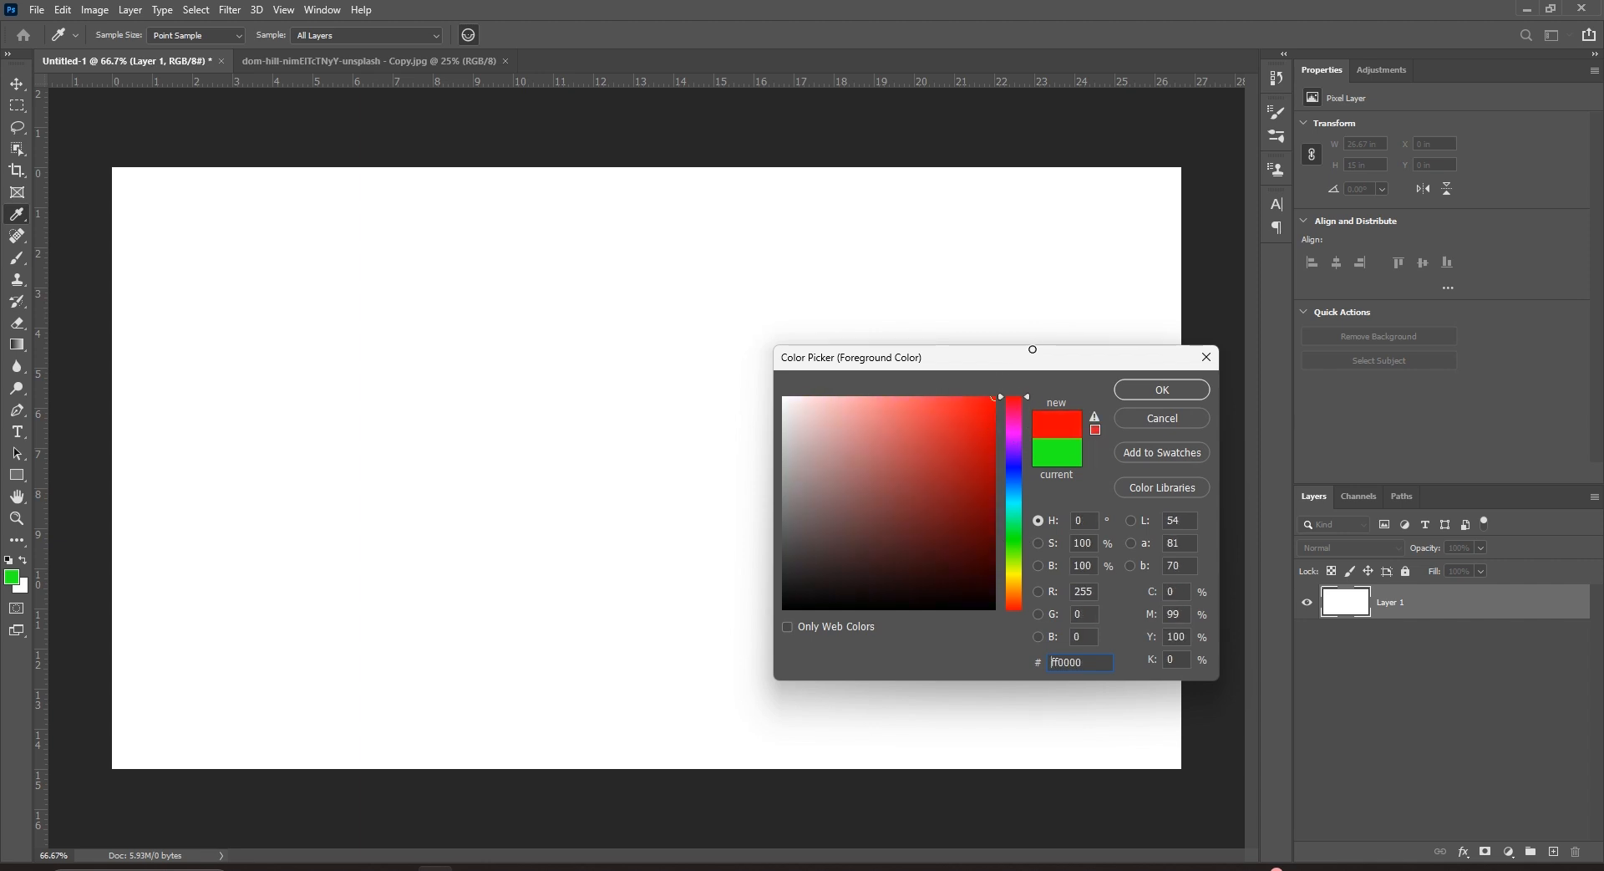
{"action": "left_click", "coordinate": [1144, 394]}
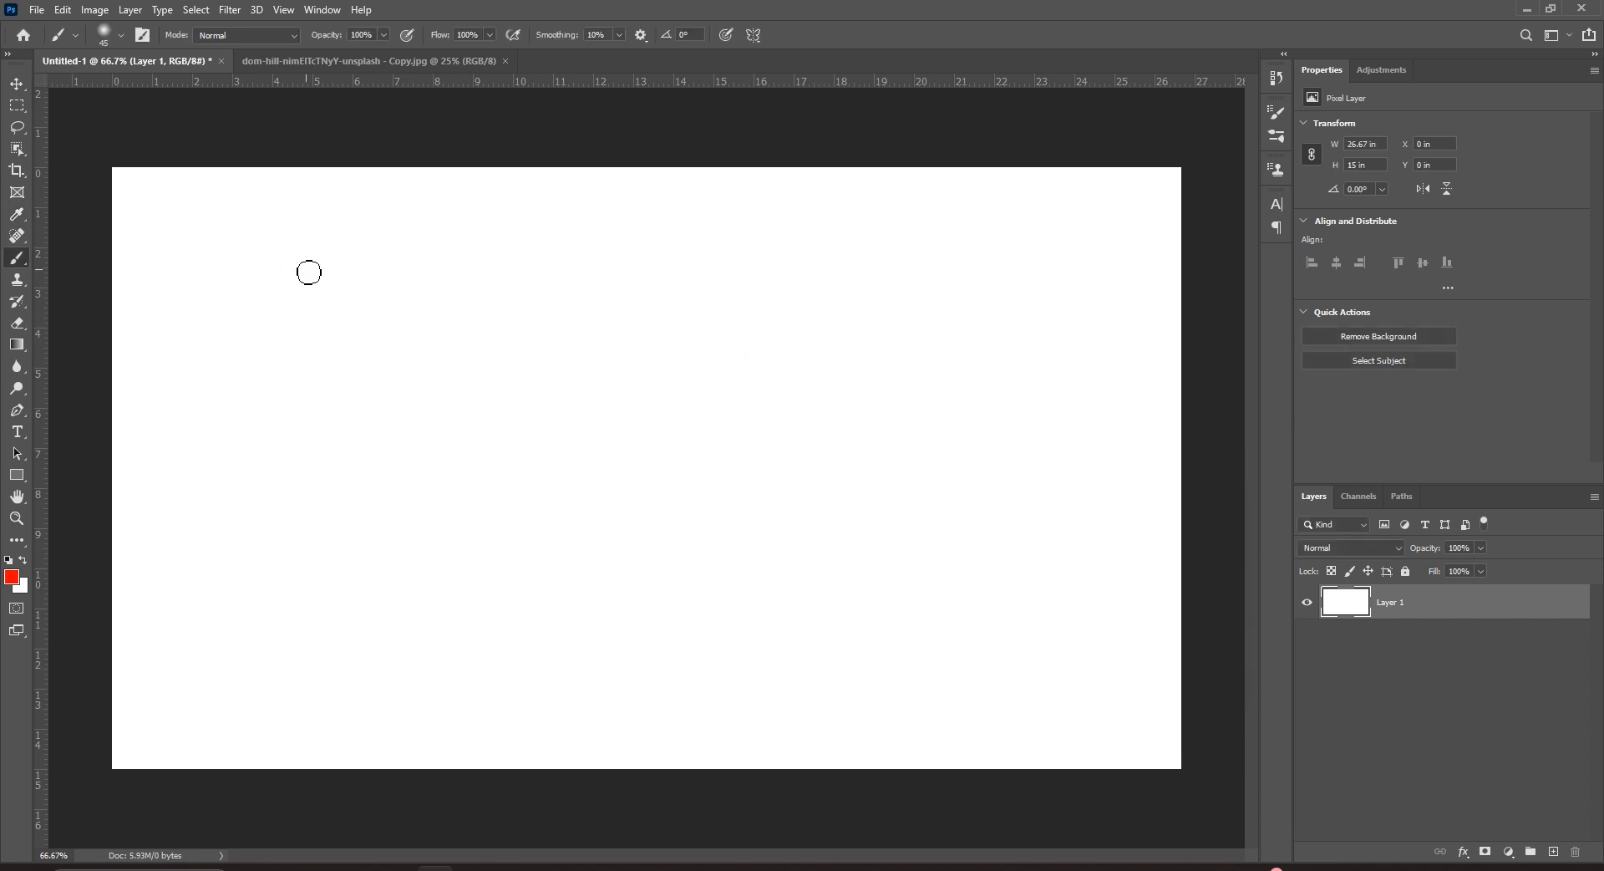
{"action": "key", "text": "bracketright"}
{"action": "key", "text": "bracketright"}
{"action": "key", "text": "bracketright"}
{"action": "key", "text": "bracketright"}
{"action": "key", "text": "bracketright"}
{"action": "key", "text": "bracketright"}
{"action": "mouse_move", "coordinate": [234, 298]}
{"action": "left_mouse_down"}
{"action": "mouse_move", "coordinate": [397, 320]}
{"action": "mouse_move", "coordinate": [621, 311]}
{"action": "left_mouse_up"}
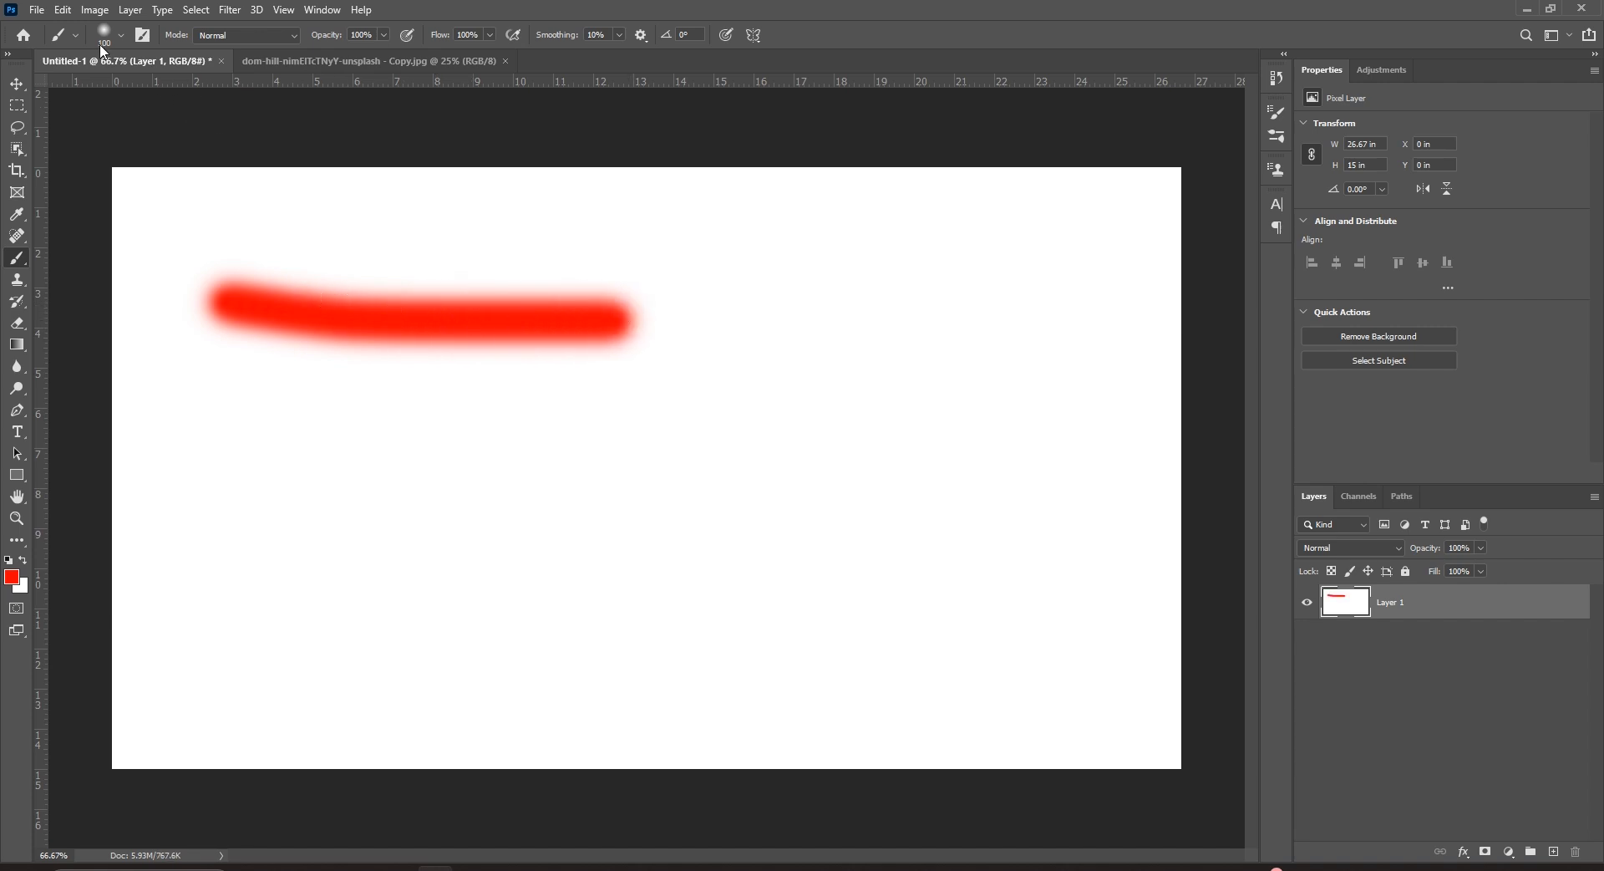
Raise hardness to 100% and paint a hard red stroke below the soft one.
{"action": "left_click", "coordinate": [120, 36]}
{"action": "left_click_drag", "start_coordinate": [97, 125], "coordinate": [202, 131]}
{"action": "left_click_drag", "start_coordinate": [208, 386], "coordinate": [555, 377]}
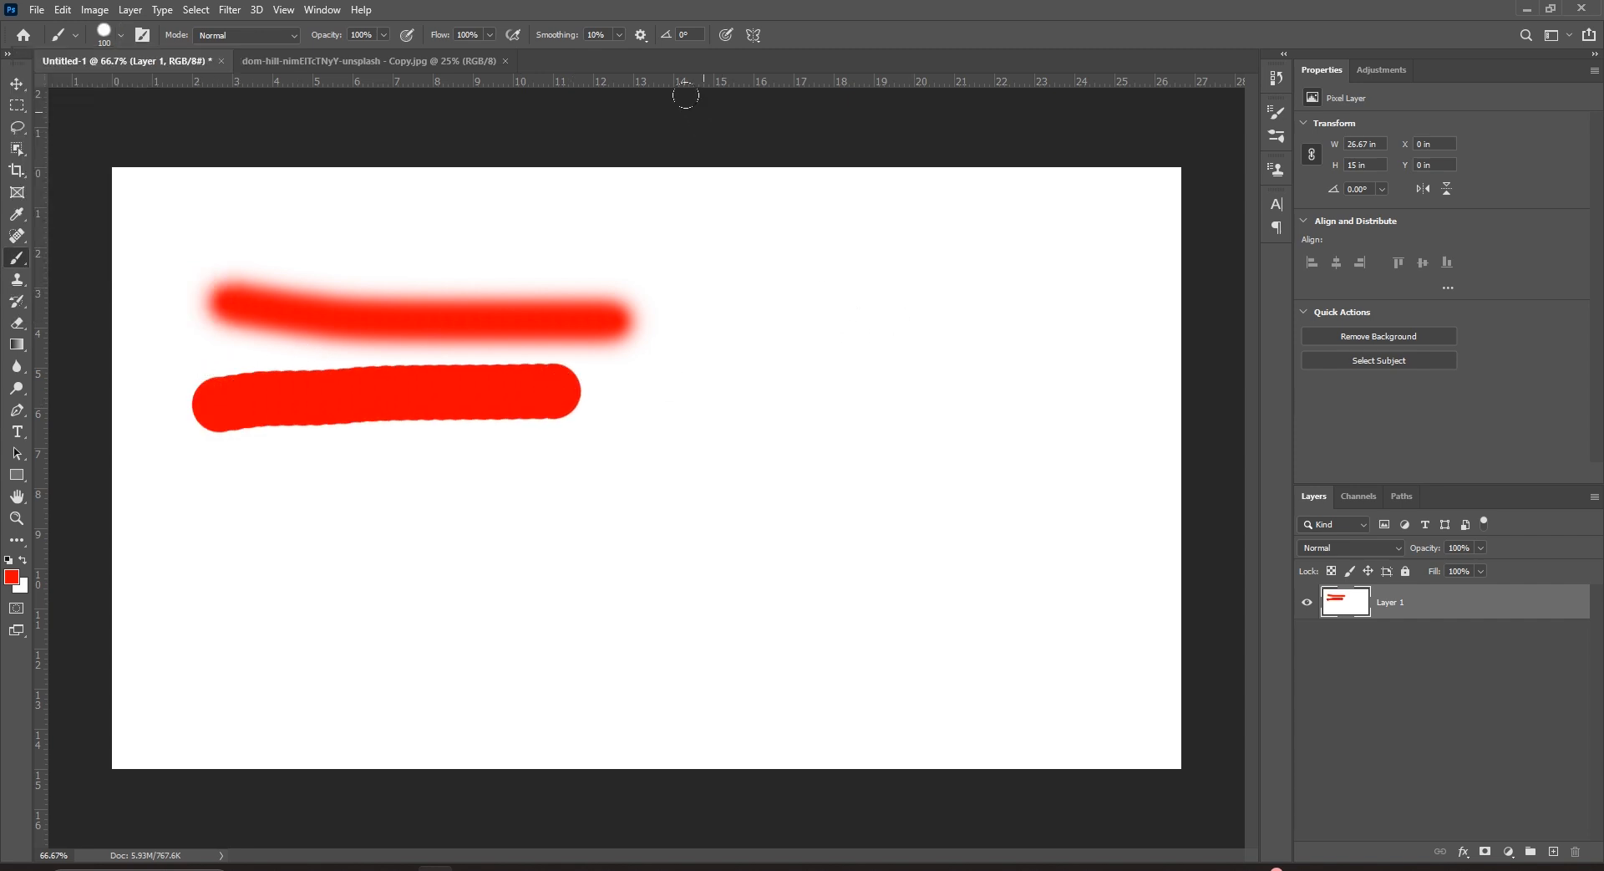
{"action": "left_click", "coordinate": [142, 36]}
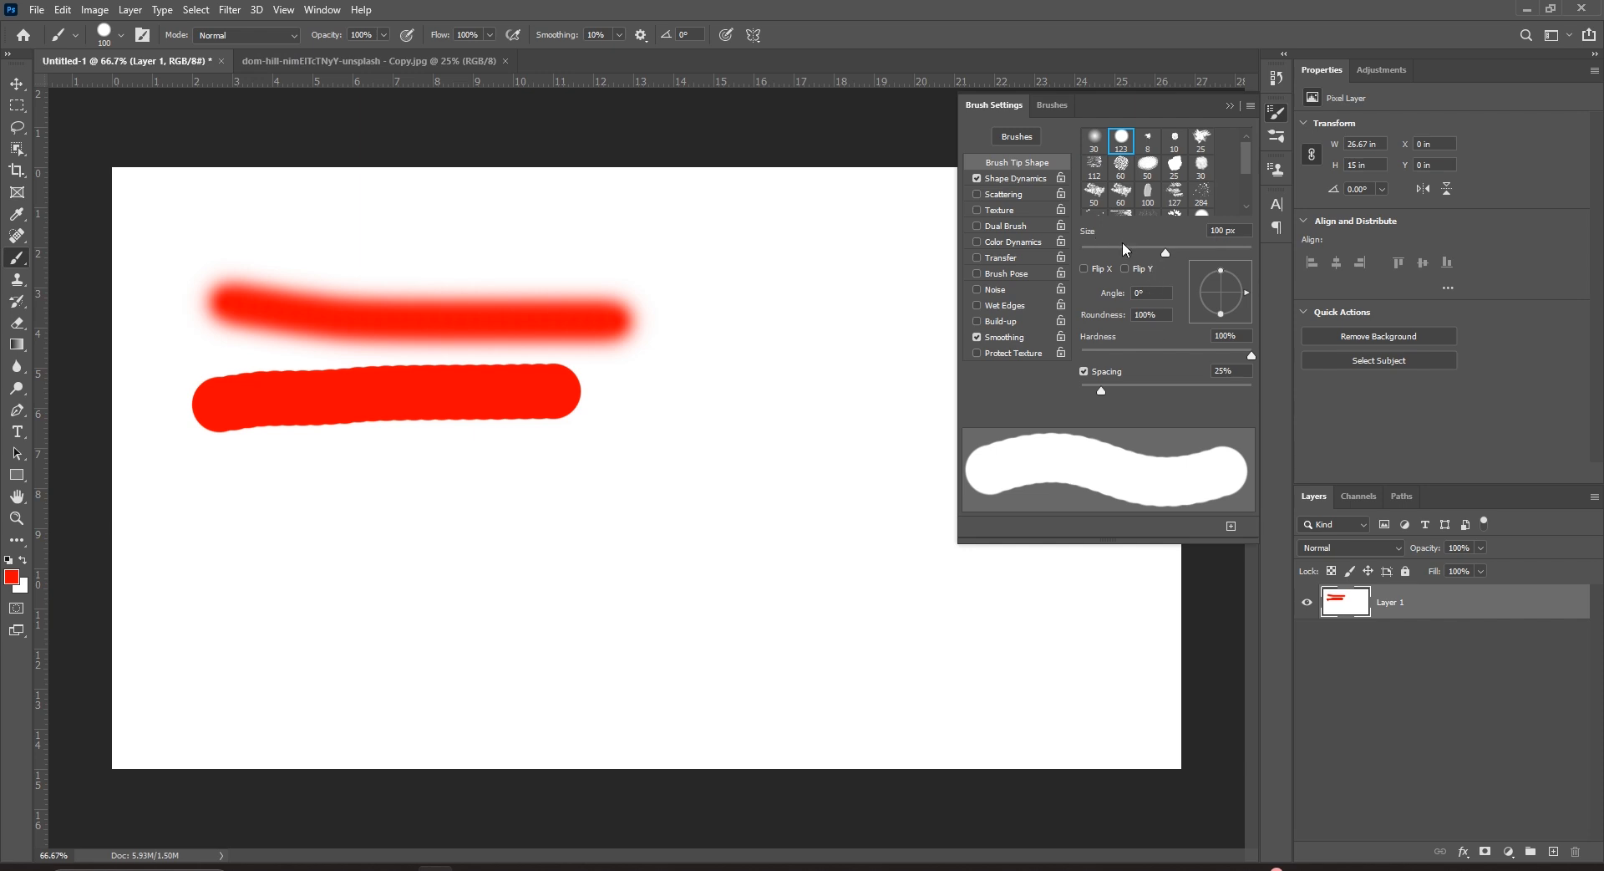
Flatten the brush tip to 50% roundness and paint a flattened red stroke lower on the canvas.
{"action": "left_click_drag", "start_coordinate": [1144, 317], "coordinate": [1124, 323]}
{"action": "type", "text": "5"}
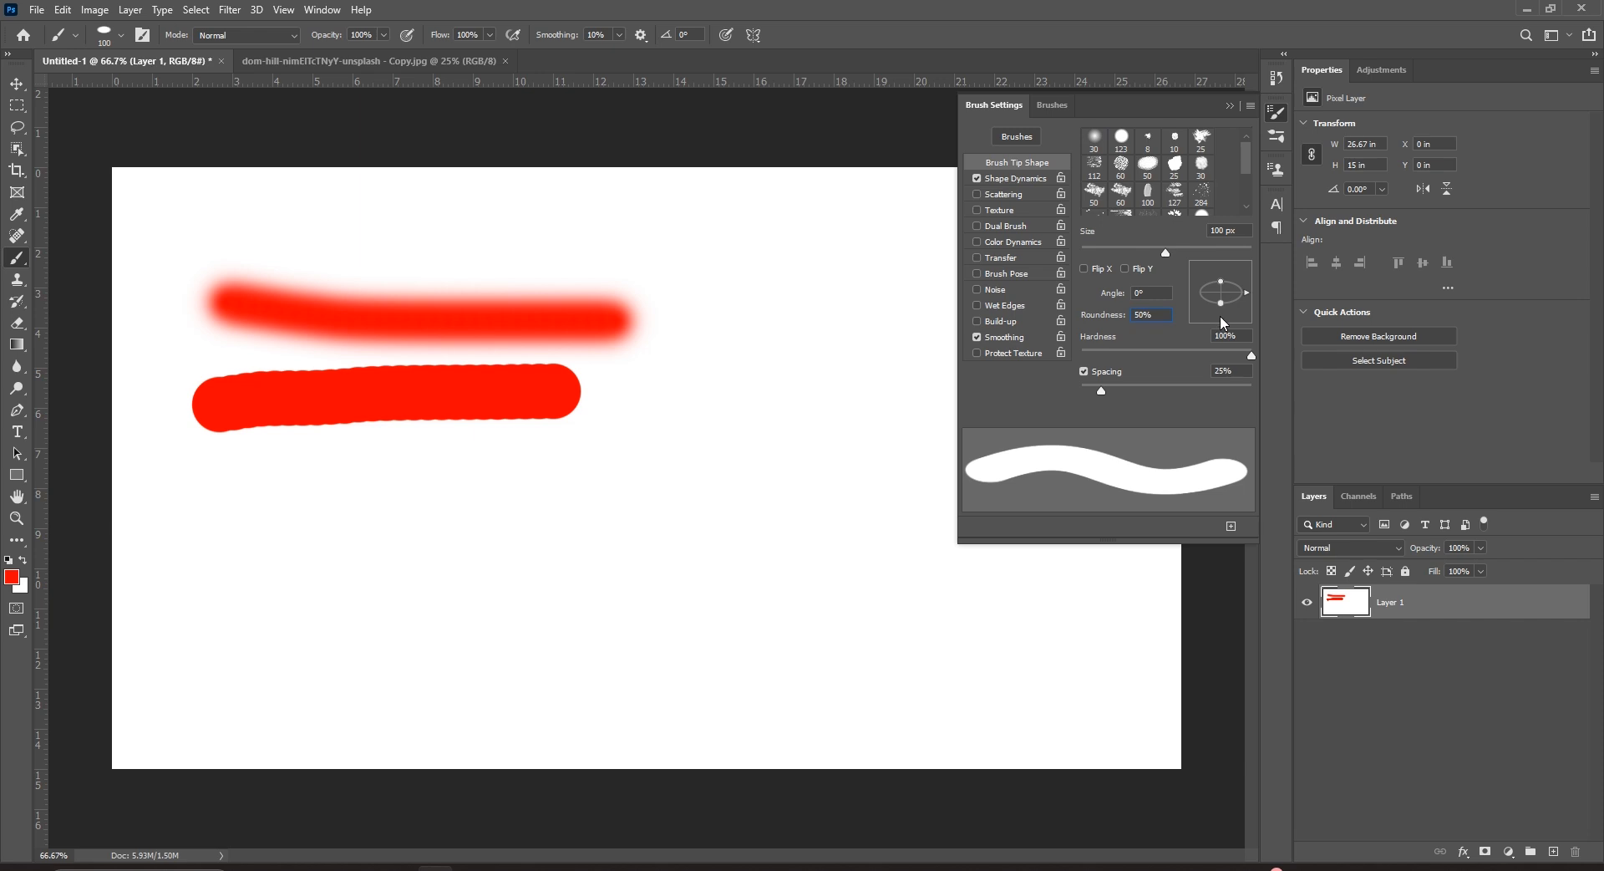
{"action": "left_click_drag", "start_coordinate": [254, 541], "coordinate": [743, 549]}
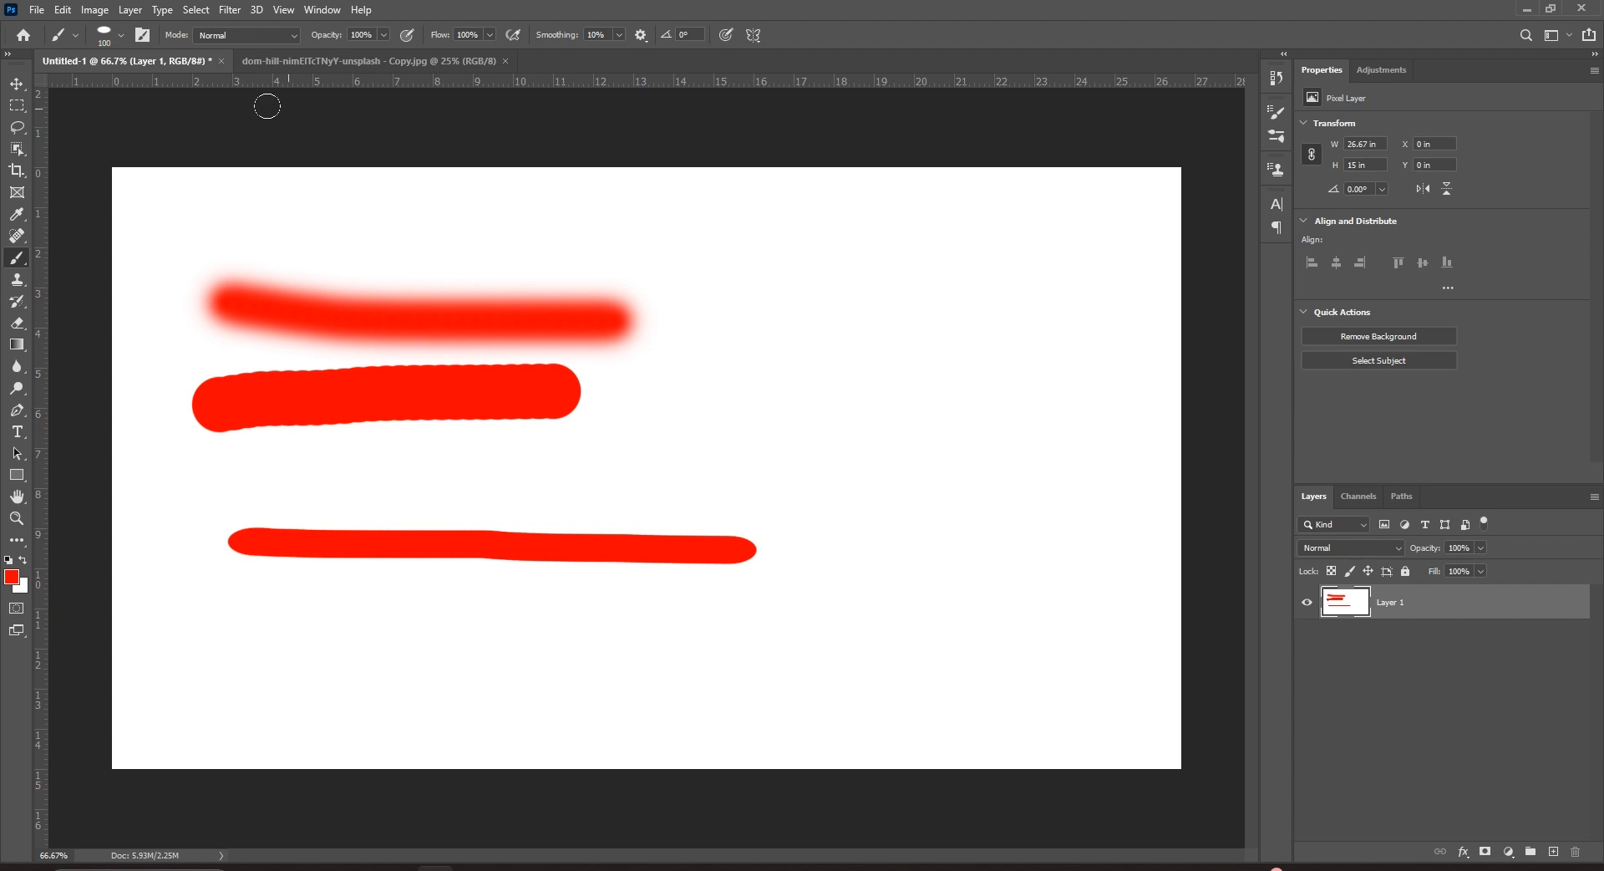
Tilt the tip to 40°, paint four angled red strokes, then set roundness back to 100.
{"action": "left_click", "coordinate": [142, 35]}
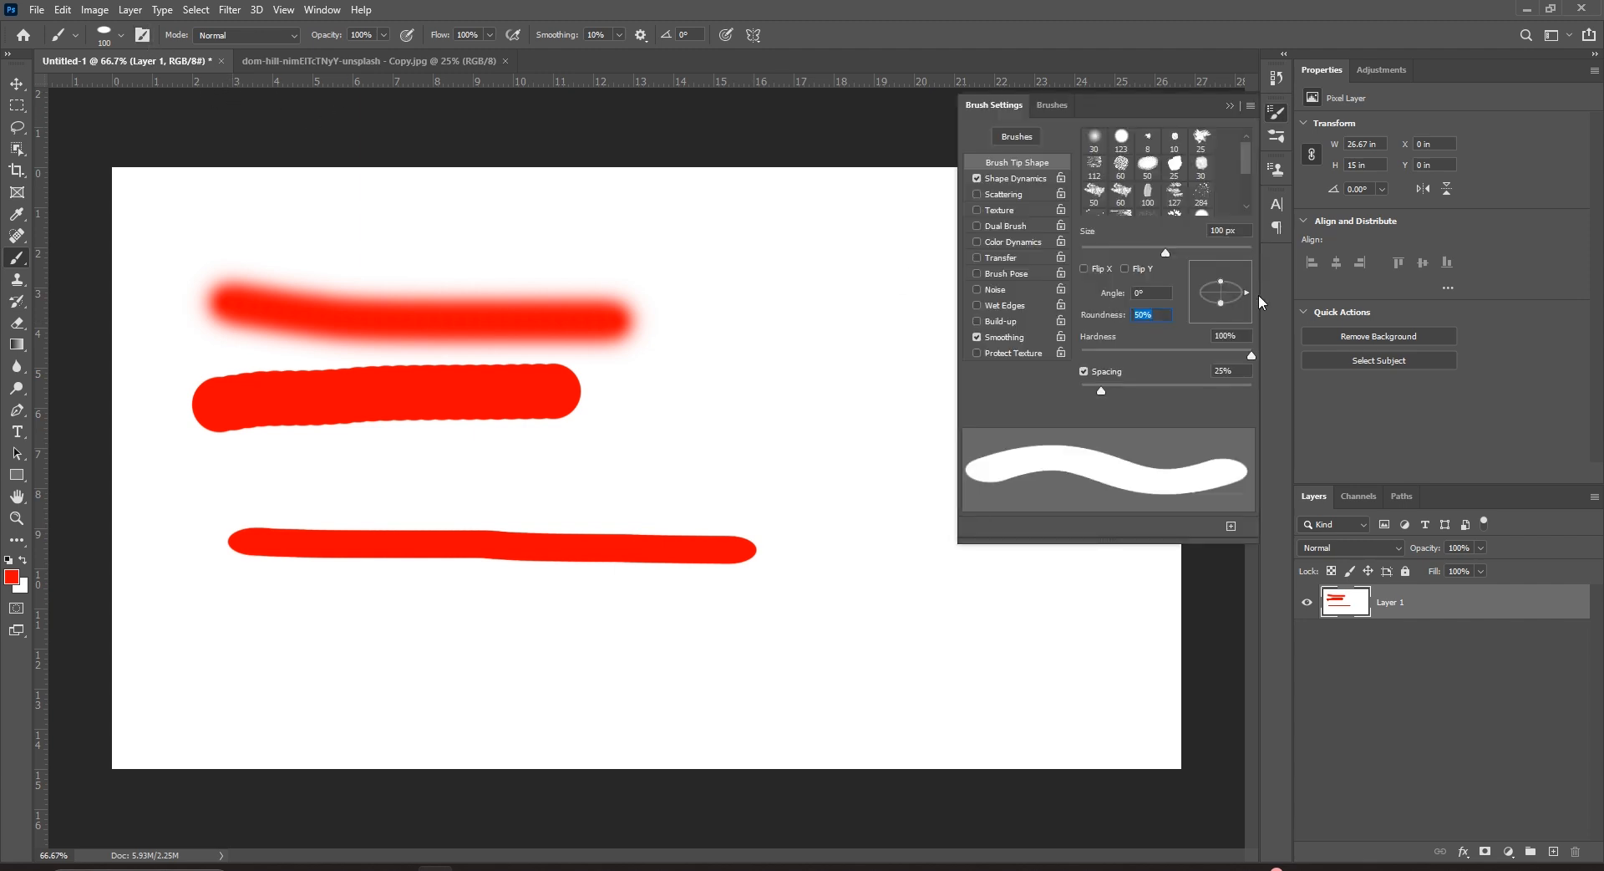
{"action": "left_click_drag", "start_coordinate": [1248, 292], "coordinate": [1239, 278]}
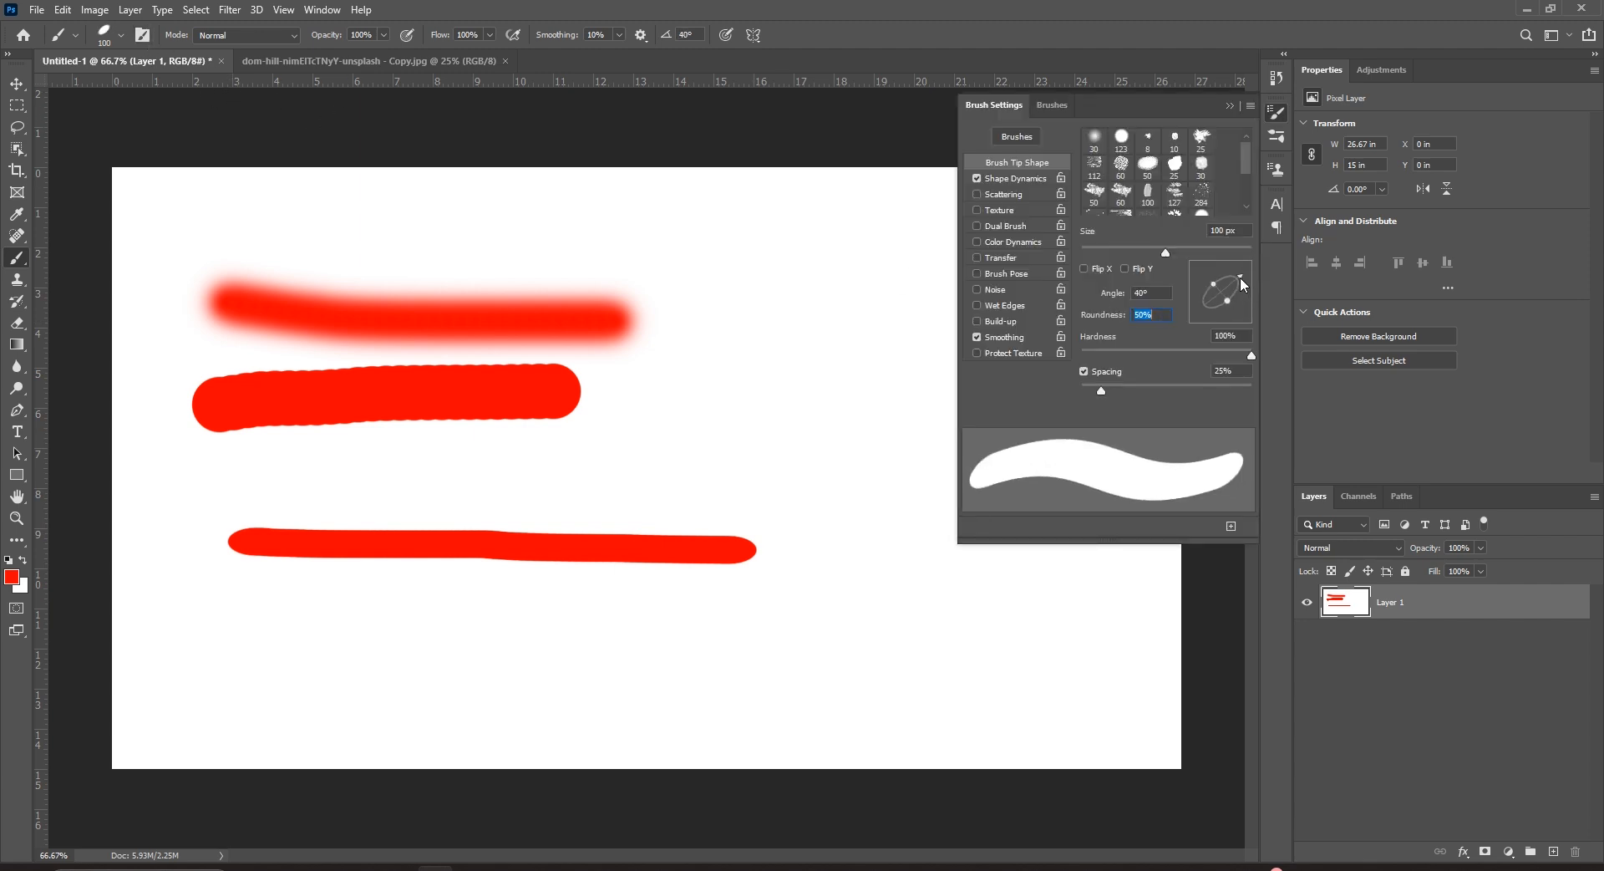
{"action": "left_click_drag", "start_coordinate": [436, 648], "coordinate": [926, 637]}
{"action": "left_click_drag", "start_coordinate": [722, 372], "coordinate": [1086, 528]}
{"action": "left_click_drag", "start_coordinate": [1013, 275], "coordinate": [1132, 525]}
{"action": "left_click_drag", "start_coordinate": [1024, 588], "coordinate": [1107, 645]}
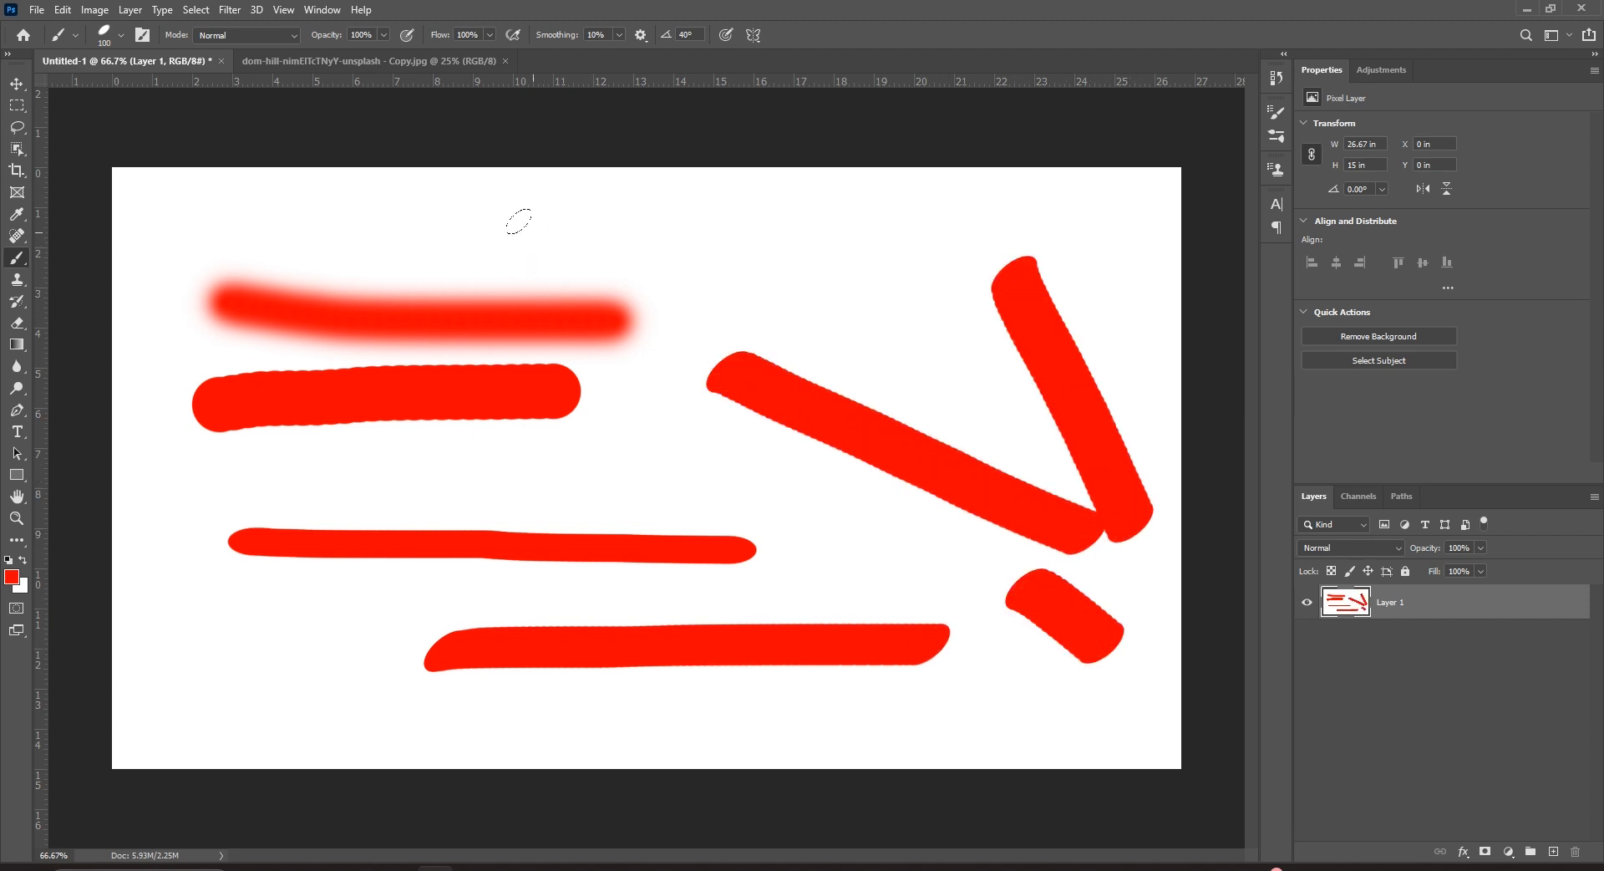
{"action": "left_click", "coordinate": [140, 39]}
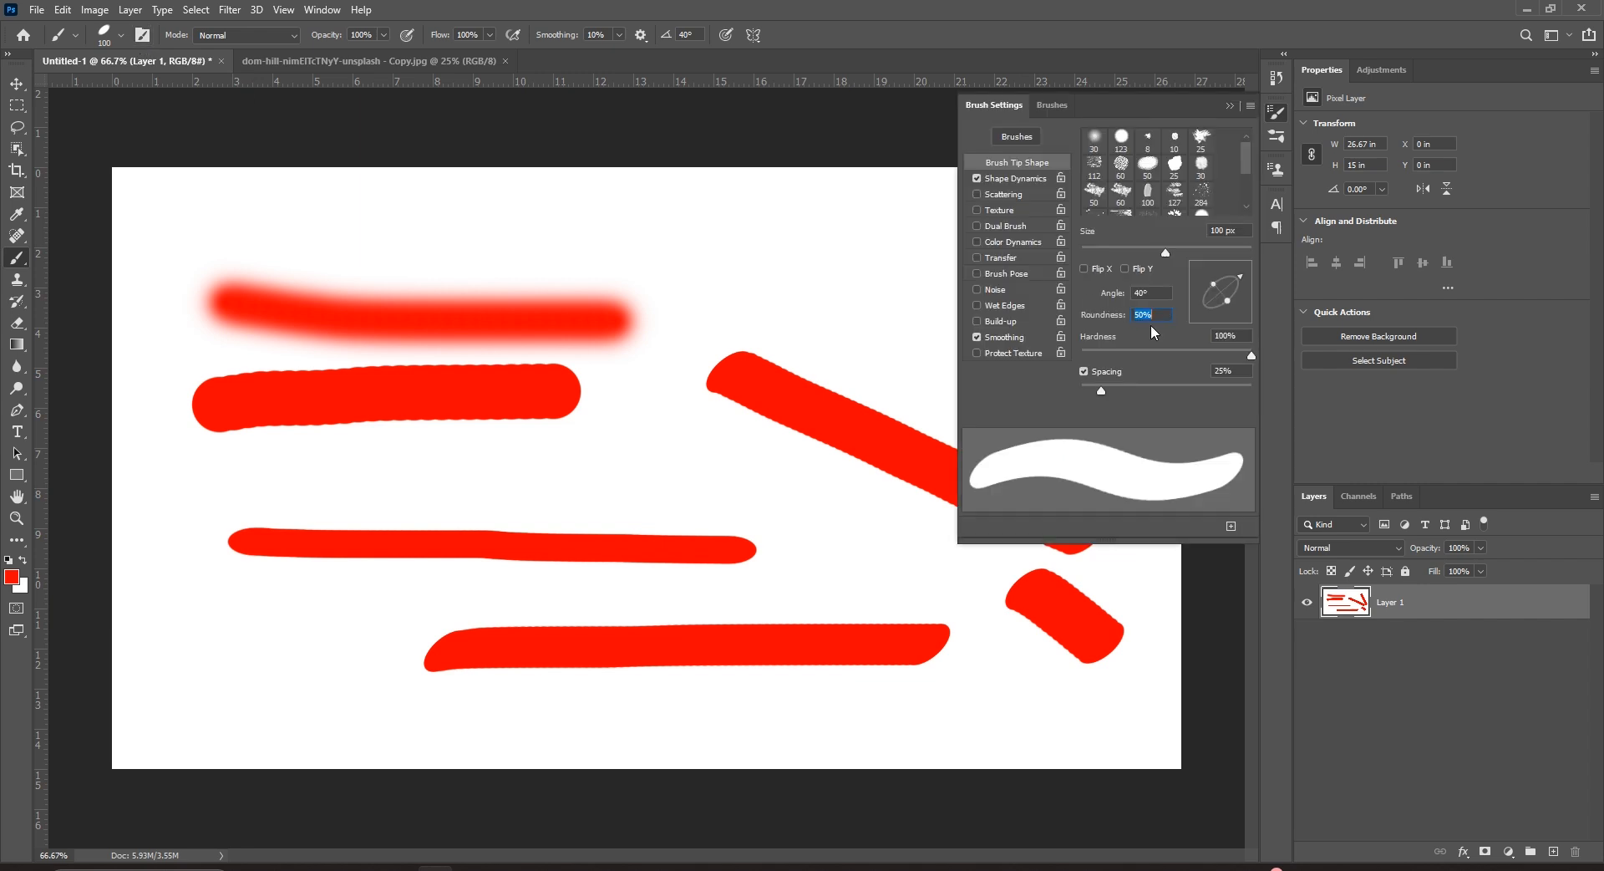
{"action": "type", "text": "100"}
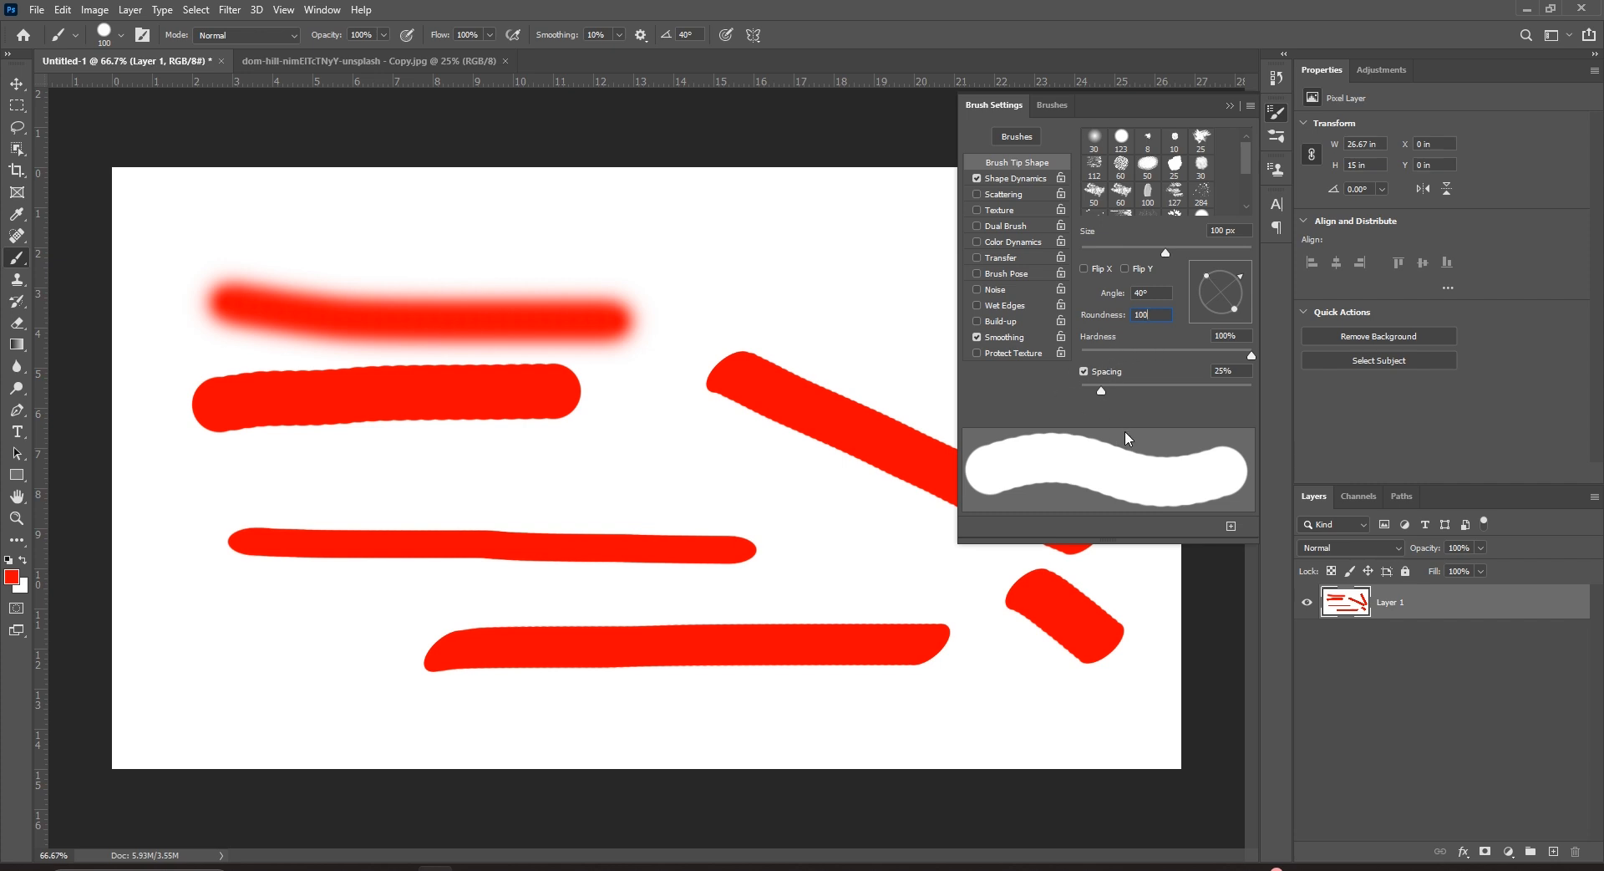
Paint a round red stroke across the top, then set spacing to 1% and paint a smooth stroke lower down.
{"action": "left_click_drag", "start_coordinate": [301, 209], "coordinate": [763, 205]}
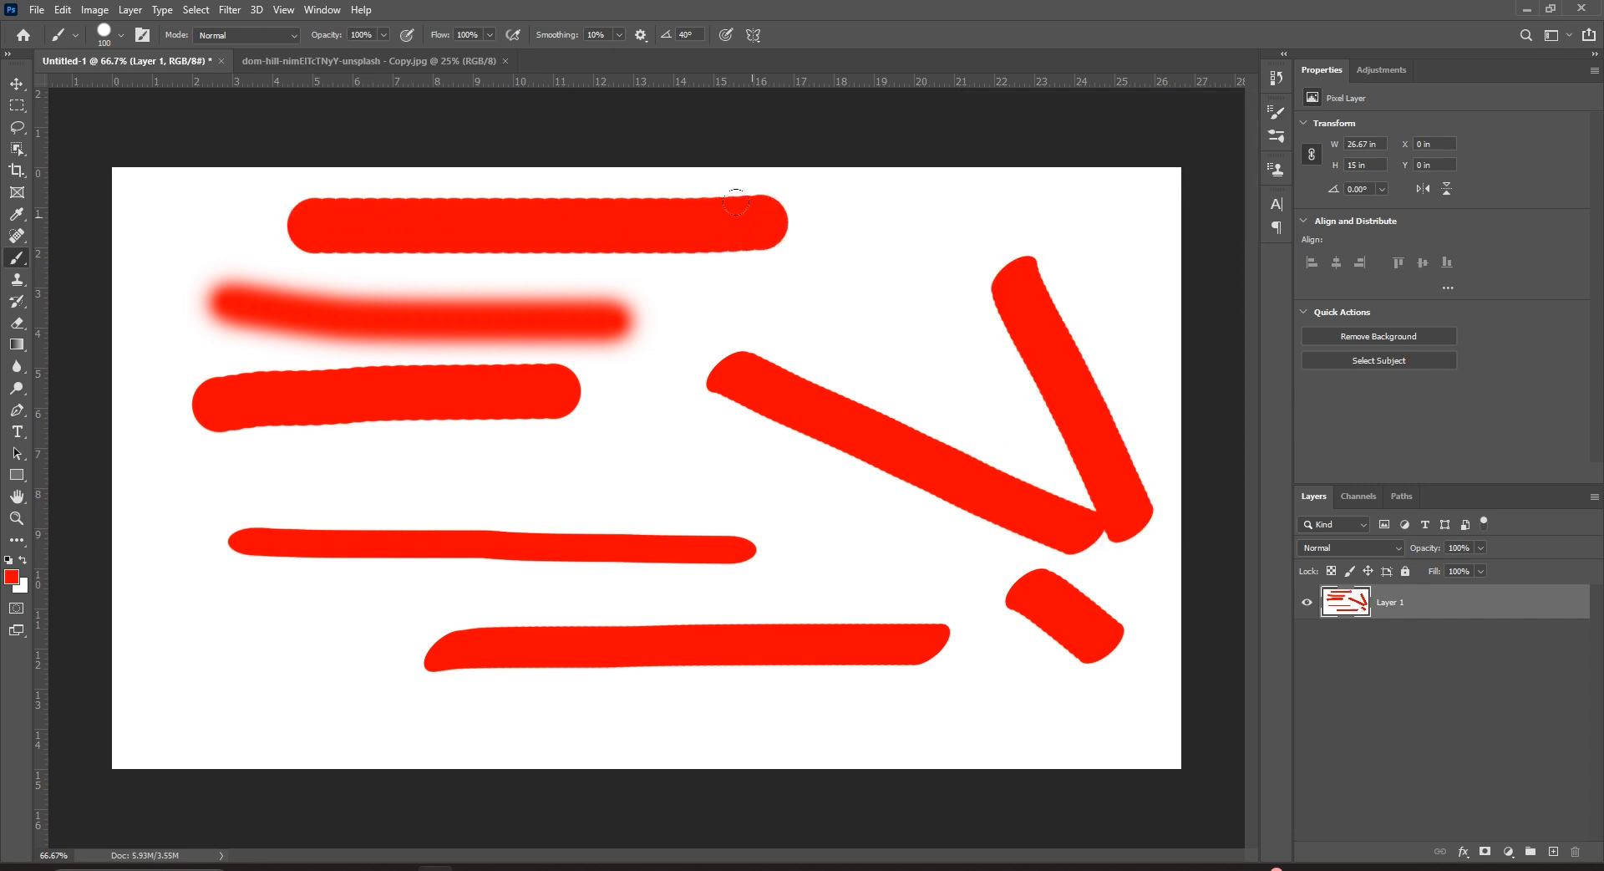
{"action": "key", "text": "ctrl+plus"}
{"action": "left_click_drag", "start_coordinate": [529, 229], "coordinate": [637, 415]}
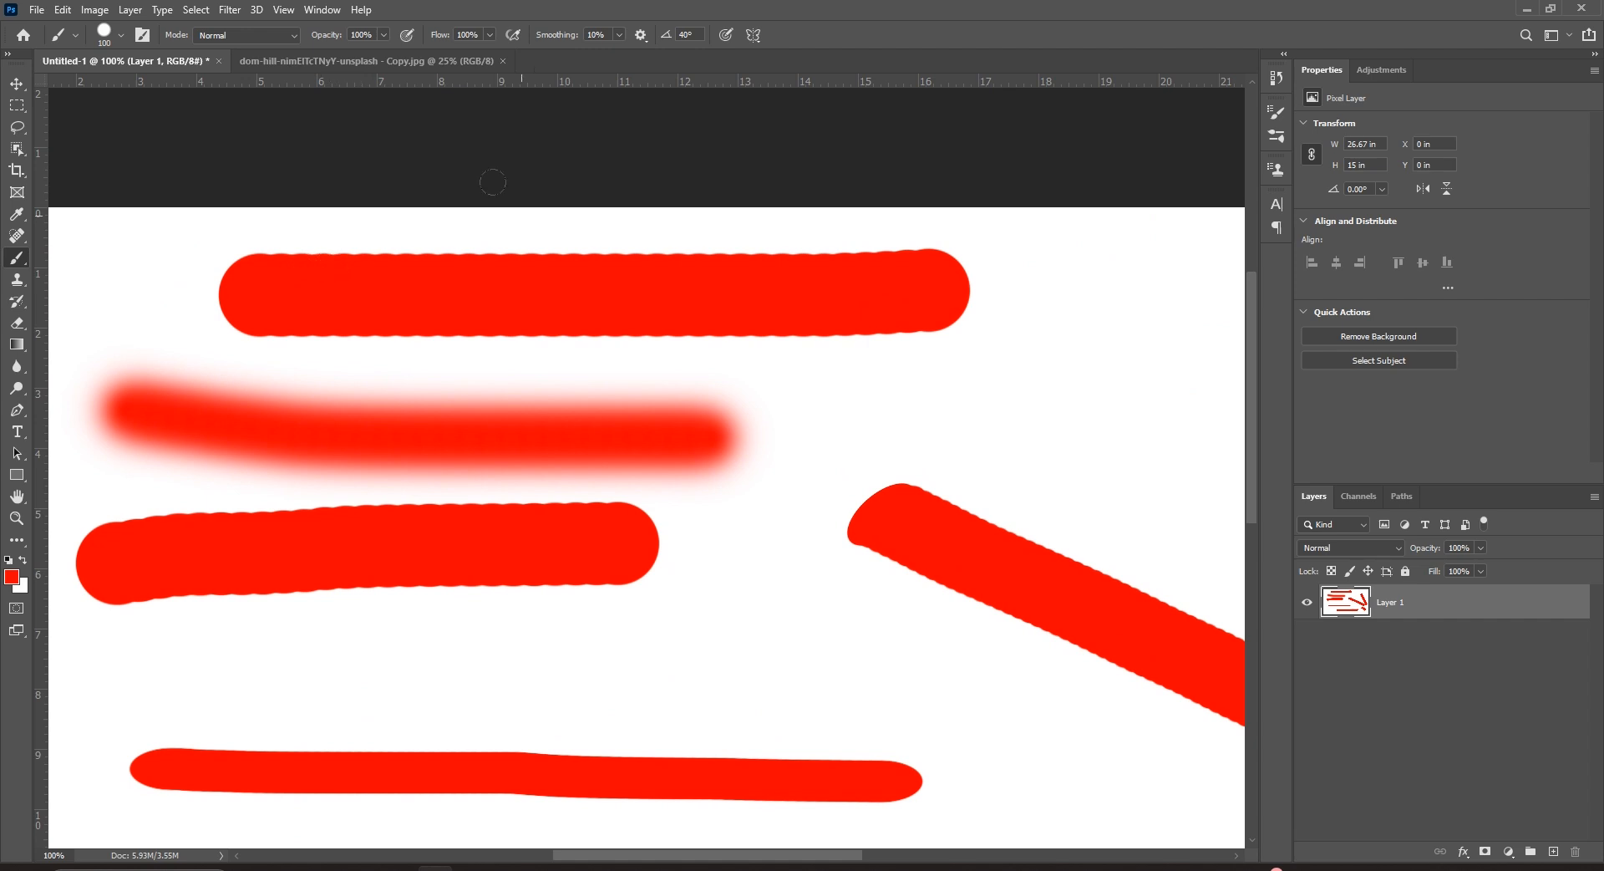
{"action": "left_click", "coordinate": [145, 36]}
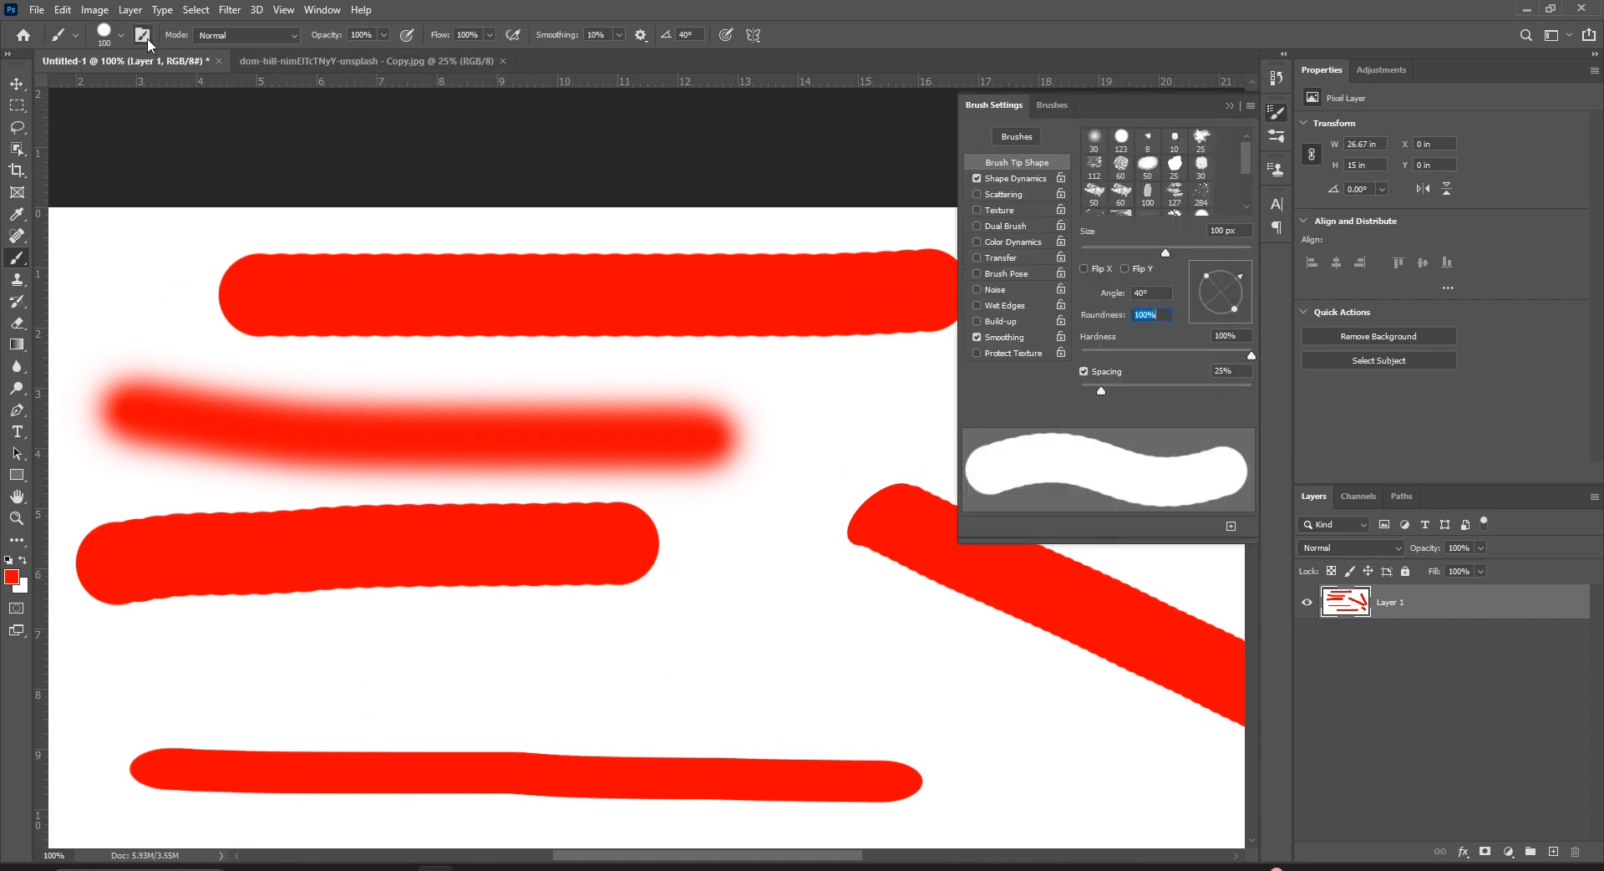
{"action": "left_click_drag", "start_coordinate": [1103, 390], "coordinate": [1069, 395]}
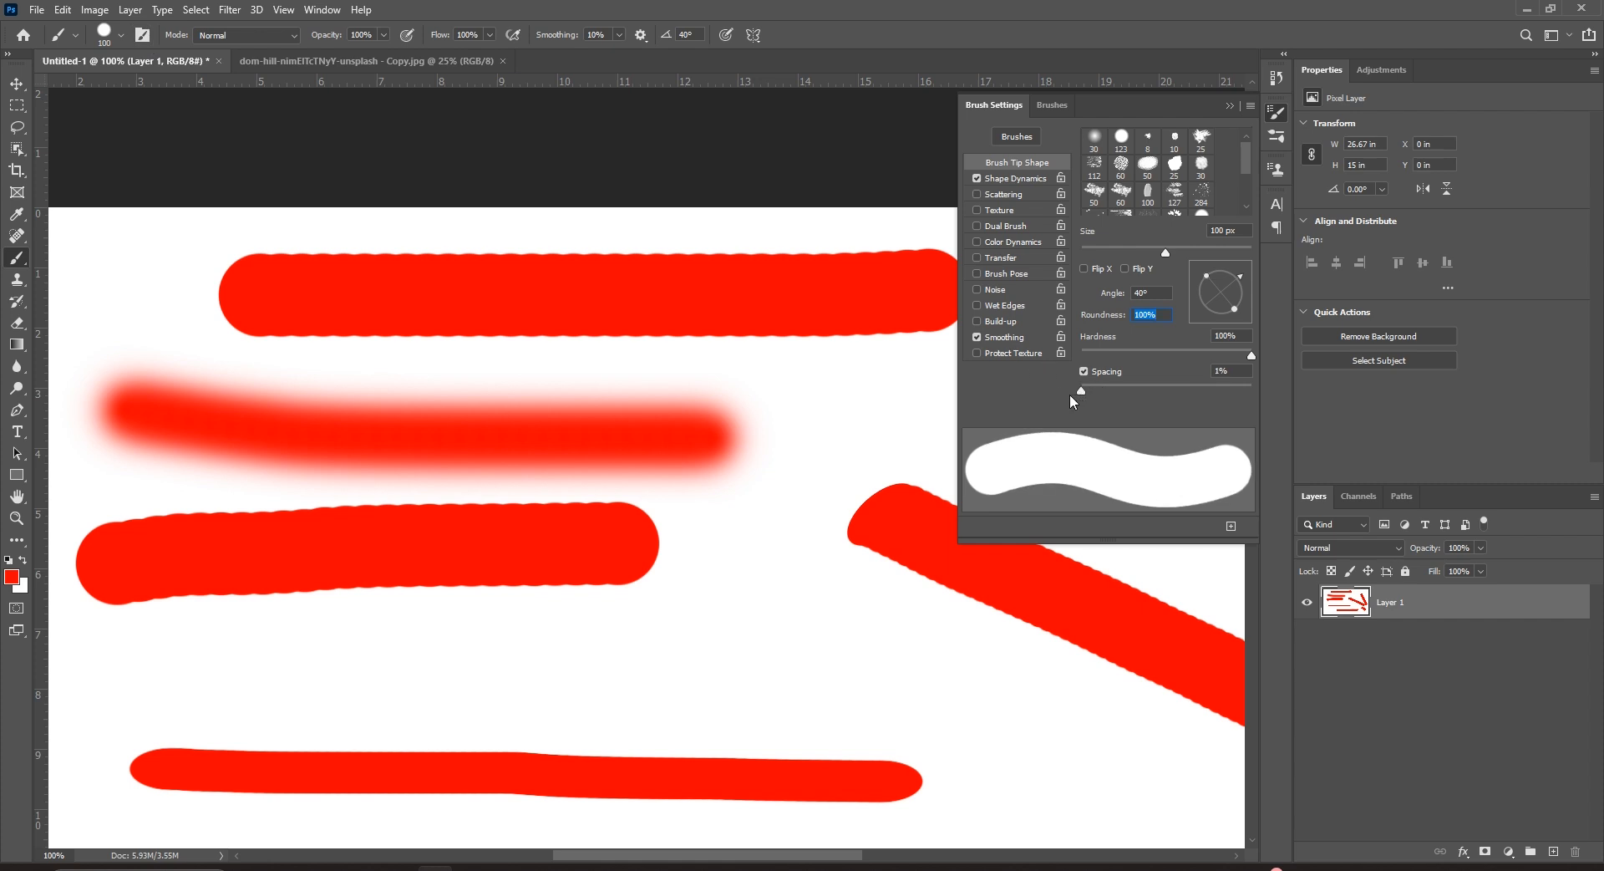
{"action": "left_click_drag", "start_coordinate": [335, 657], "coordinate": [841, 660]}
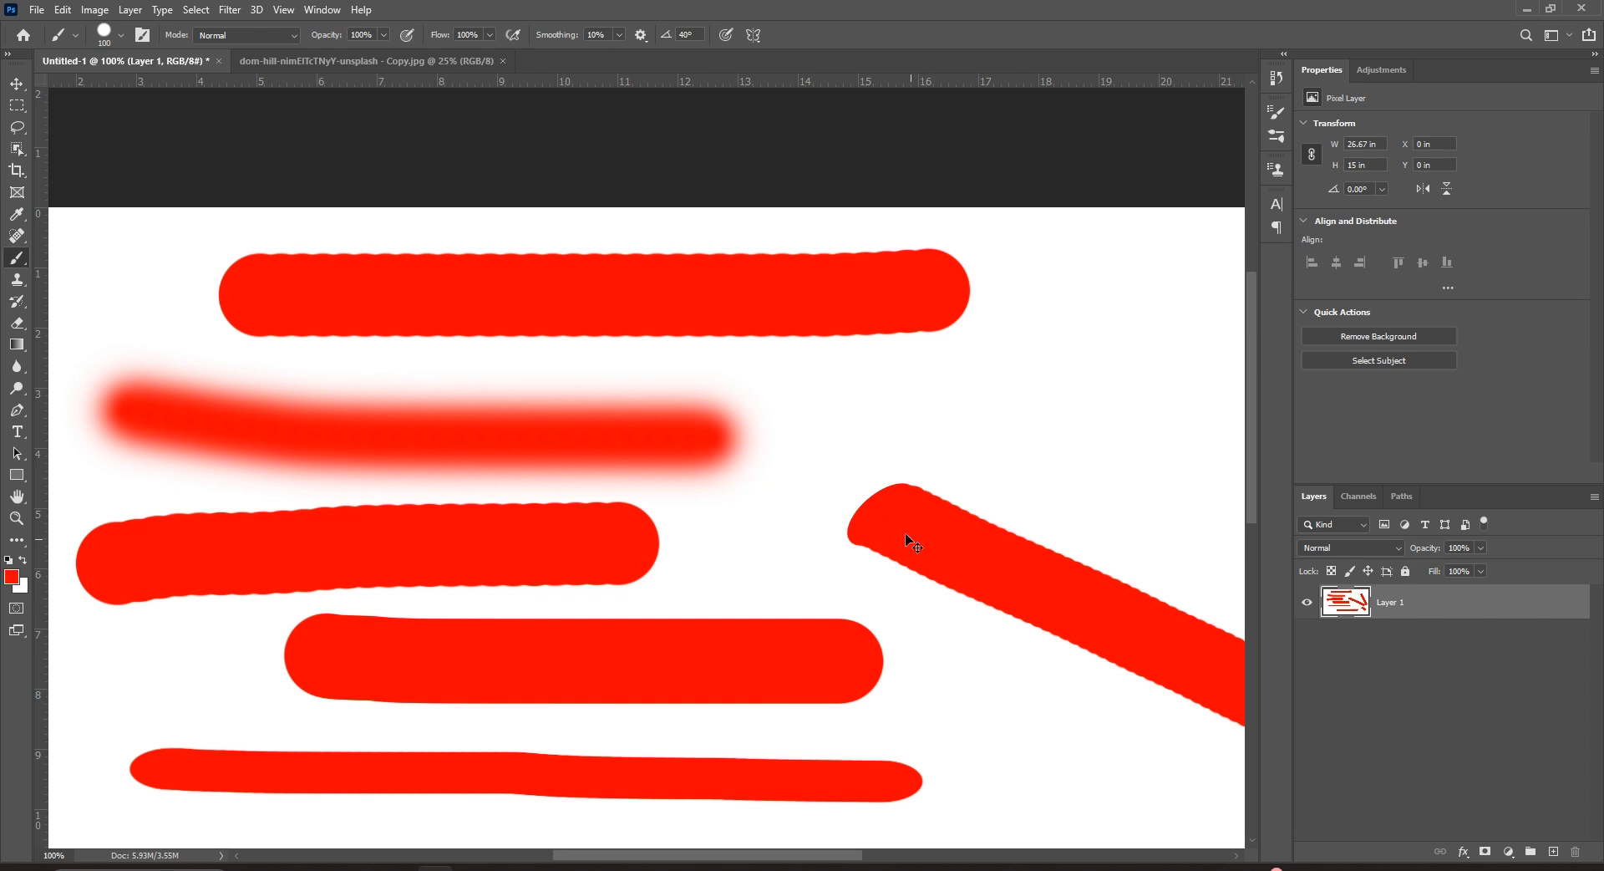
{"action": "key", "text": "ctrl+minus"}
Set brush spacing to 50%, paint a beaded stroke along the bottom, then clear the layer.
{"action": "left_click", "coordinate": [141, 37]}
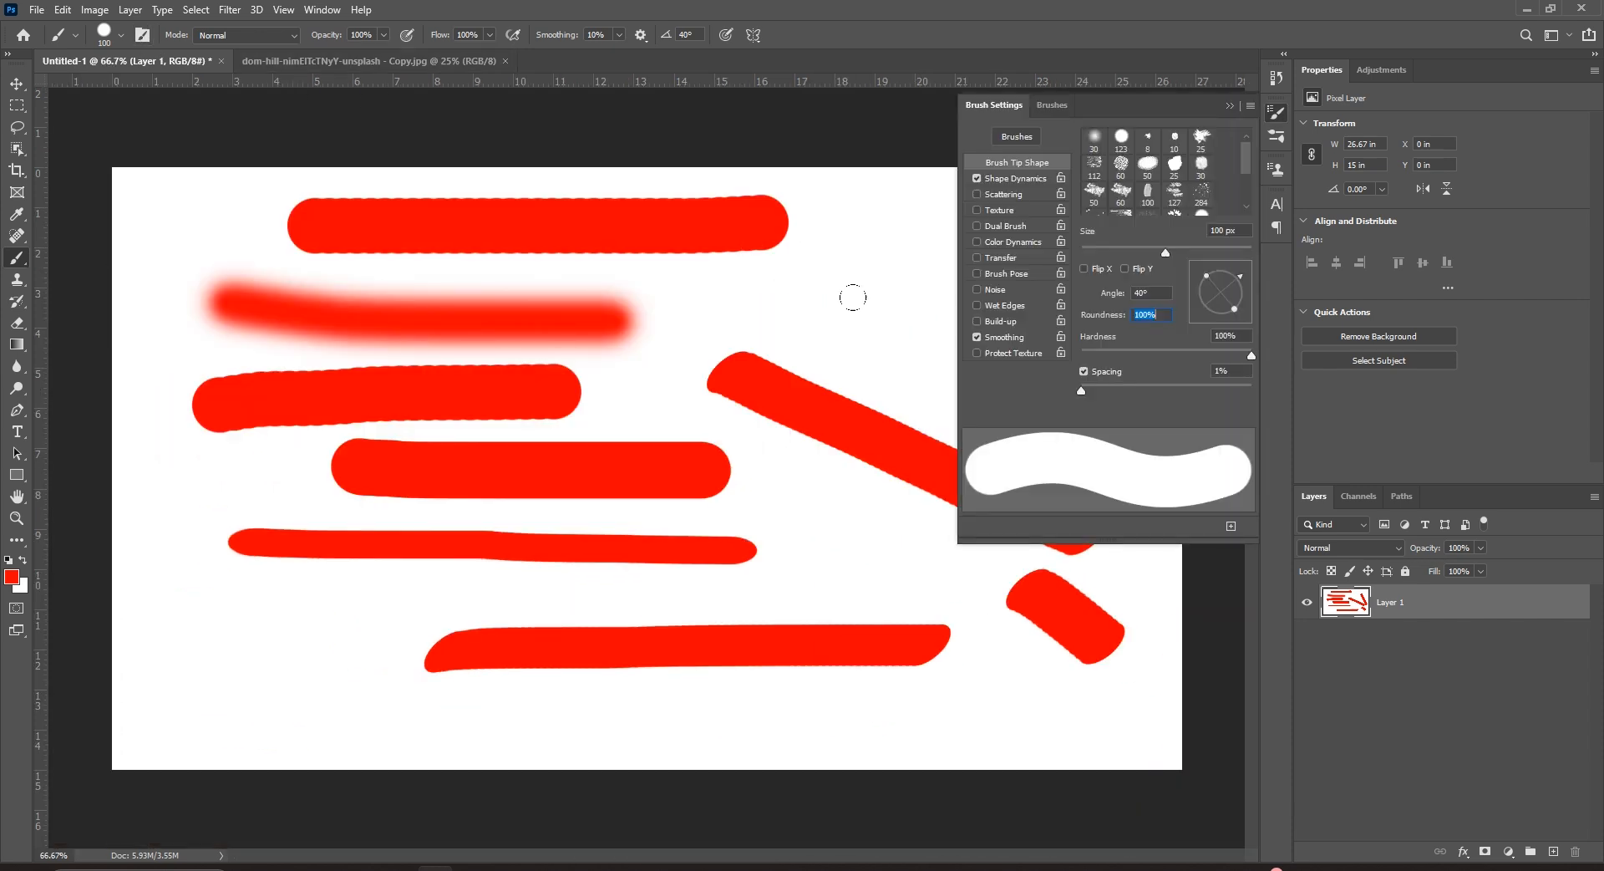
{"action": "mouse_move", "coordinate": [1082, 390]}
{"action": "left_mouse_down"}
{"action": "mouse_move", "coordinate": [1211, 389]}
{"action": "mouse_move", "coordinate": [1136, 393]}
{"action": "left_mouse_up"}
{"action": "left_click", "coordinate": [1213, 371]}
{"action": "type", "text": "50"}
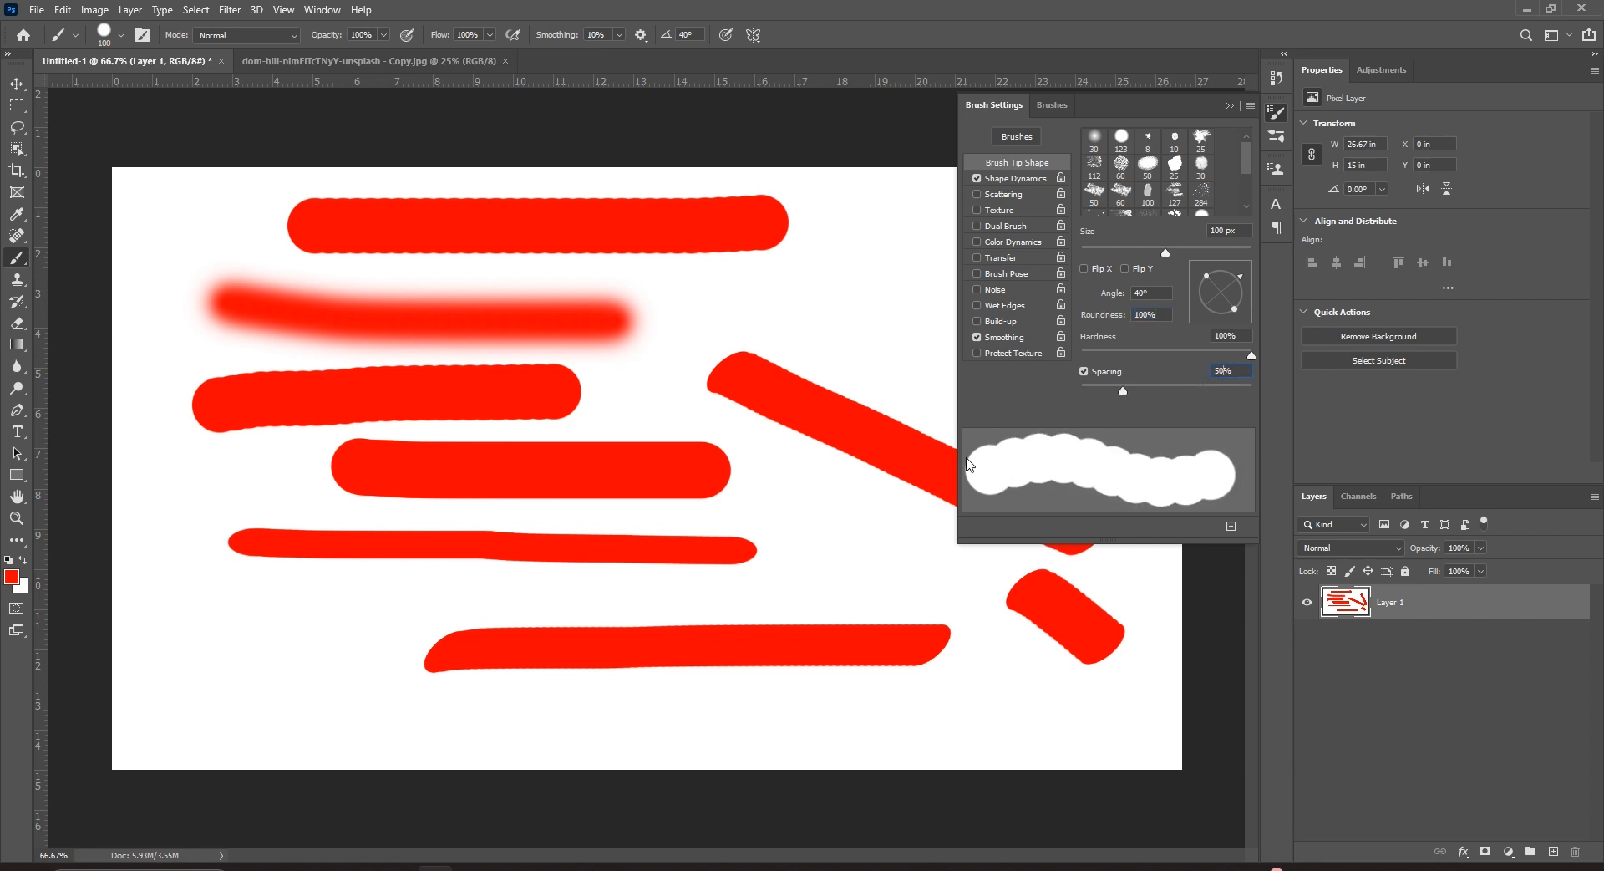
{"action": "left_click_drag", "start_coordinate": [169, 668], "coordinate": [737, 747]}
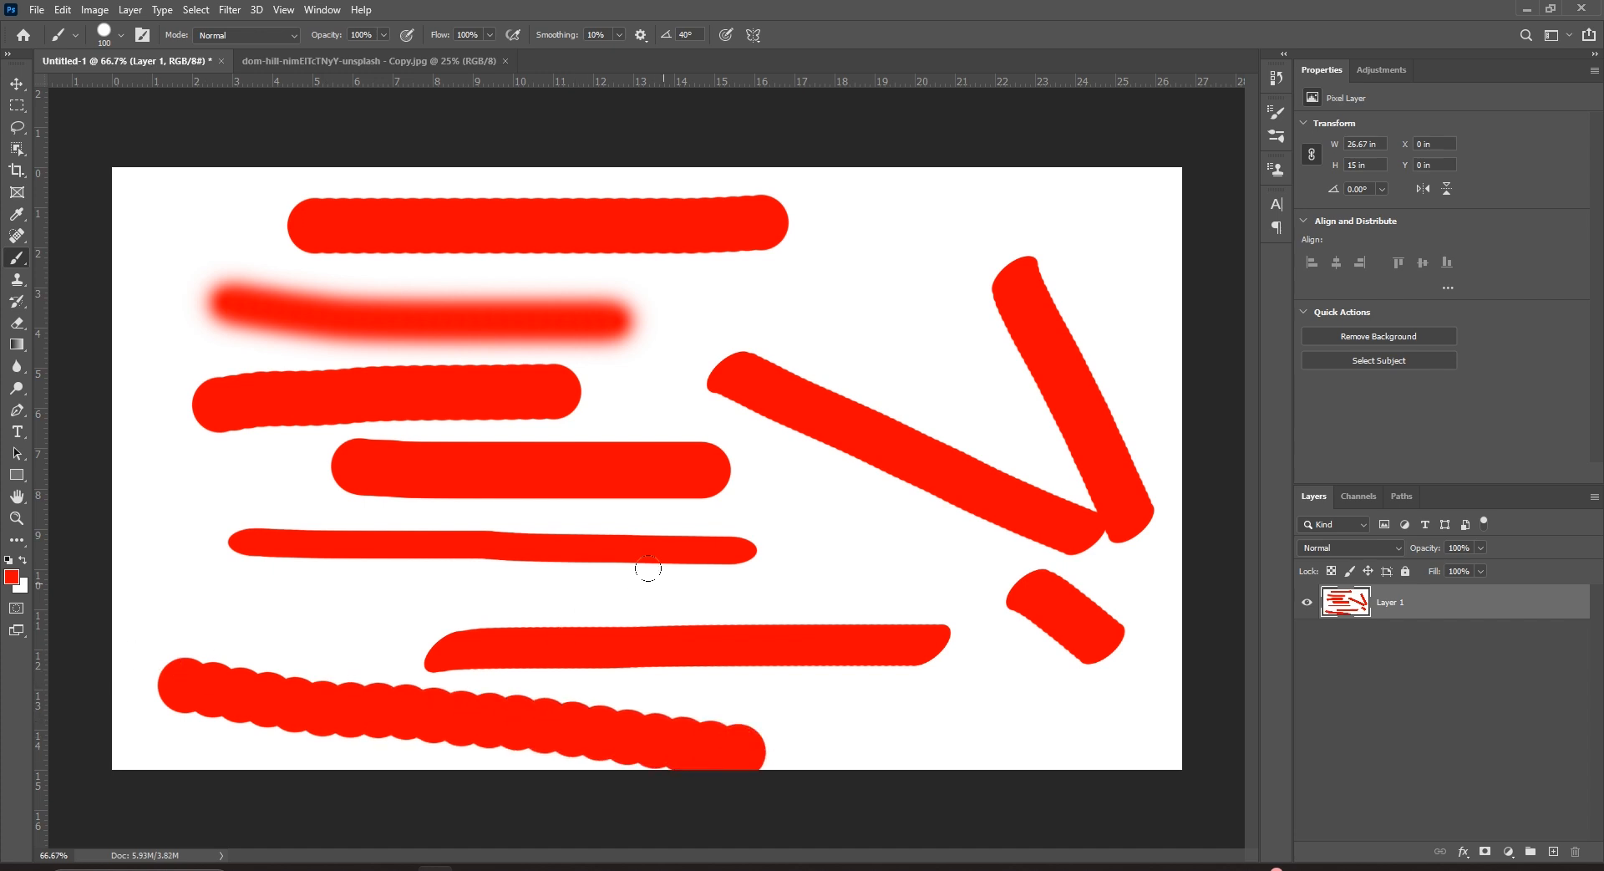
{"action": "key", "text": "ctrl+BackSpace"}
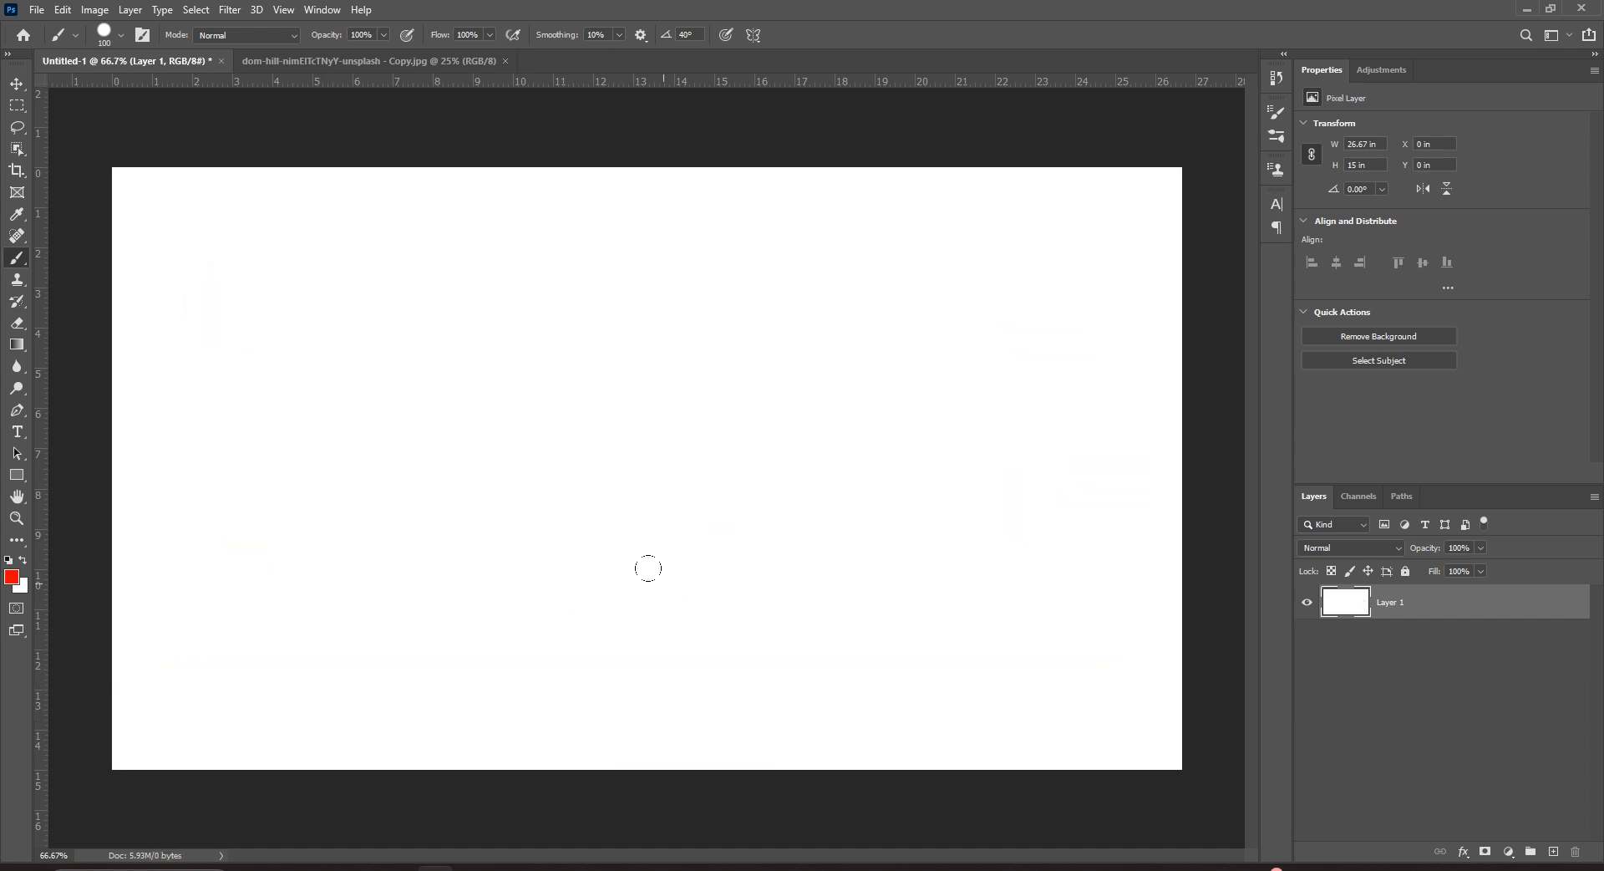
Raise brush spacing above 100% and paint a row of eleven separate red dots.
{"action": "left_click", "coordinate": [1275, 111]}
{"action": "left_click_drag", "start_coordinate": [1125, 389], "coordinate": [1171, 390]}
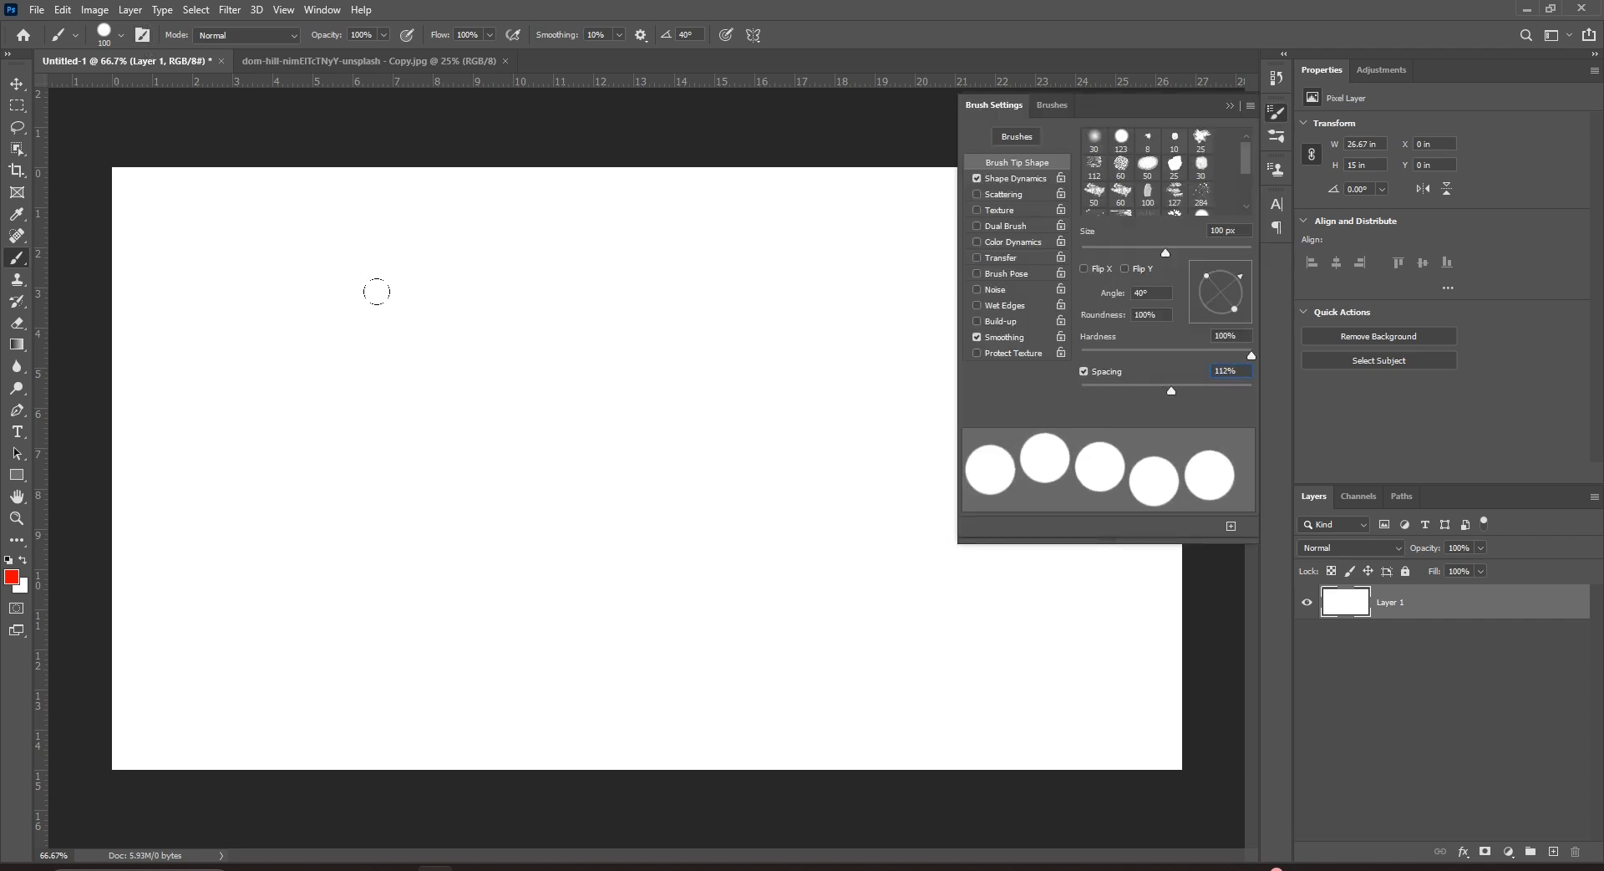
{"action": "mouse_move", "coordinate": [247, 266]}
{"action": "left_mouse_down"}
{"action": "mouse_move", "coordinate": [473, 258]}
{"action": "mouse_move", "coordinate": [881, 284]}
{"action": "left_mouse_up"}
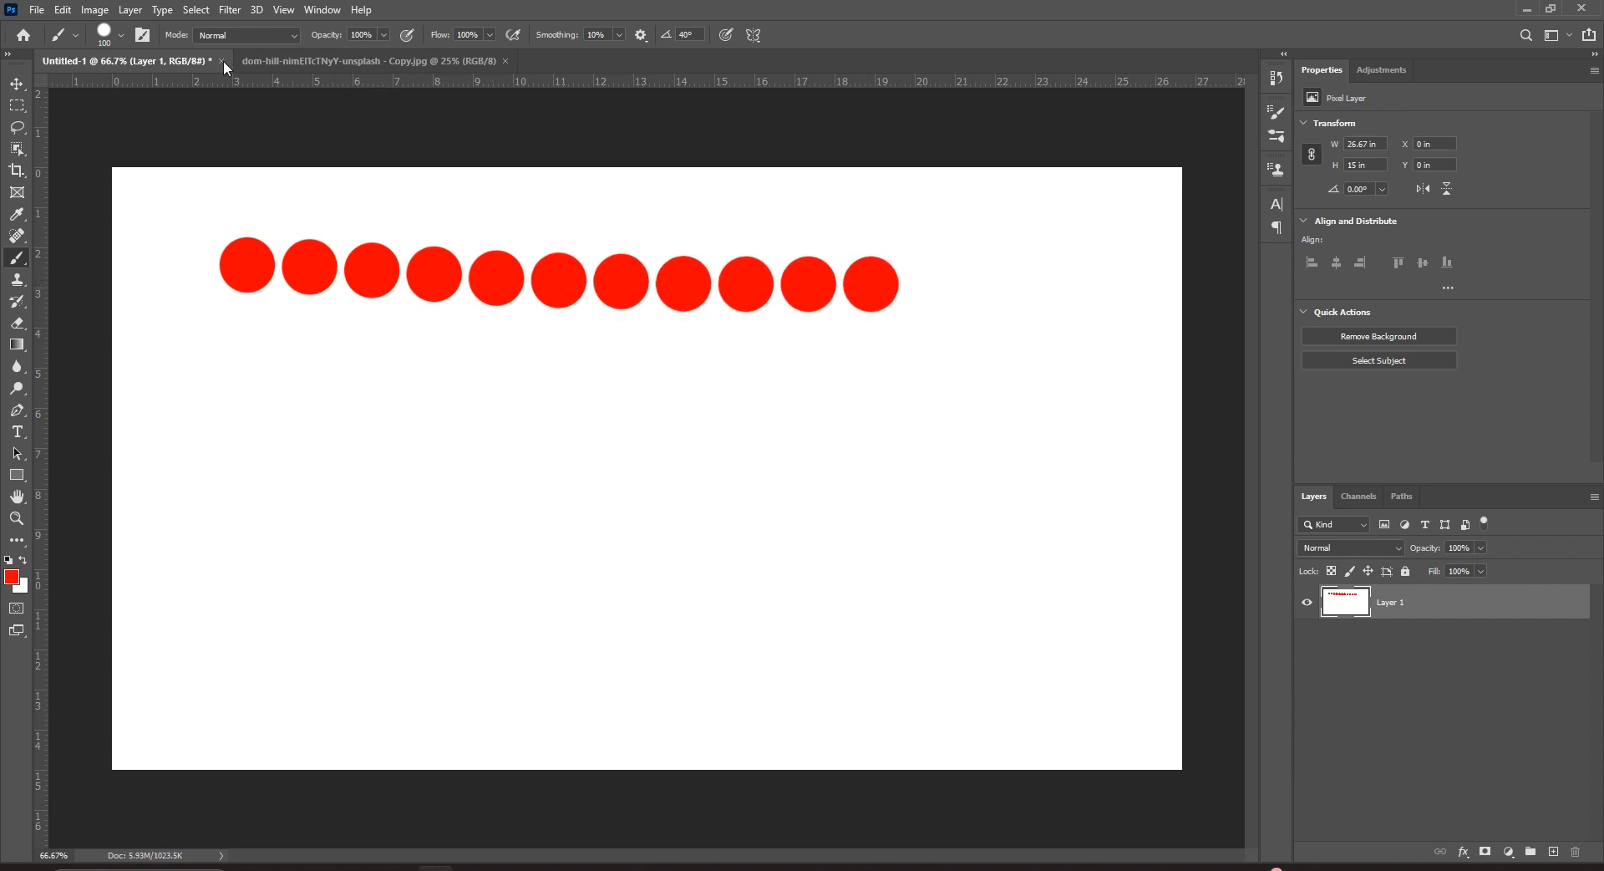
Lower brush spacing to 21% and paint a smooth red bar and a wavy red stroke.
{"action": "left_click", "coordinate": [142, 34]}
{"action": "mouse_move", "coordinate": [1170, 390]}
{"action": "left_mouse_down"}
{"action": "mouse_move", "coordinate": [1218, 391]}
{"action": "mouse_move", "coordinate": [1037, 386]}
{"action": "left_mouse_up"}
{"action": "left_click_drag", "start_coordinate": [278, 403], "coordinate": [854, 404]}
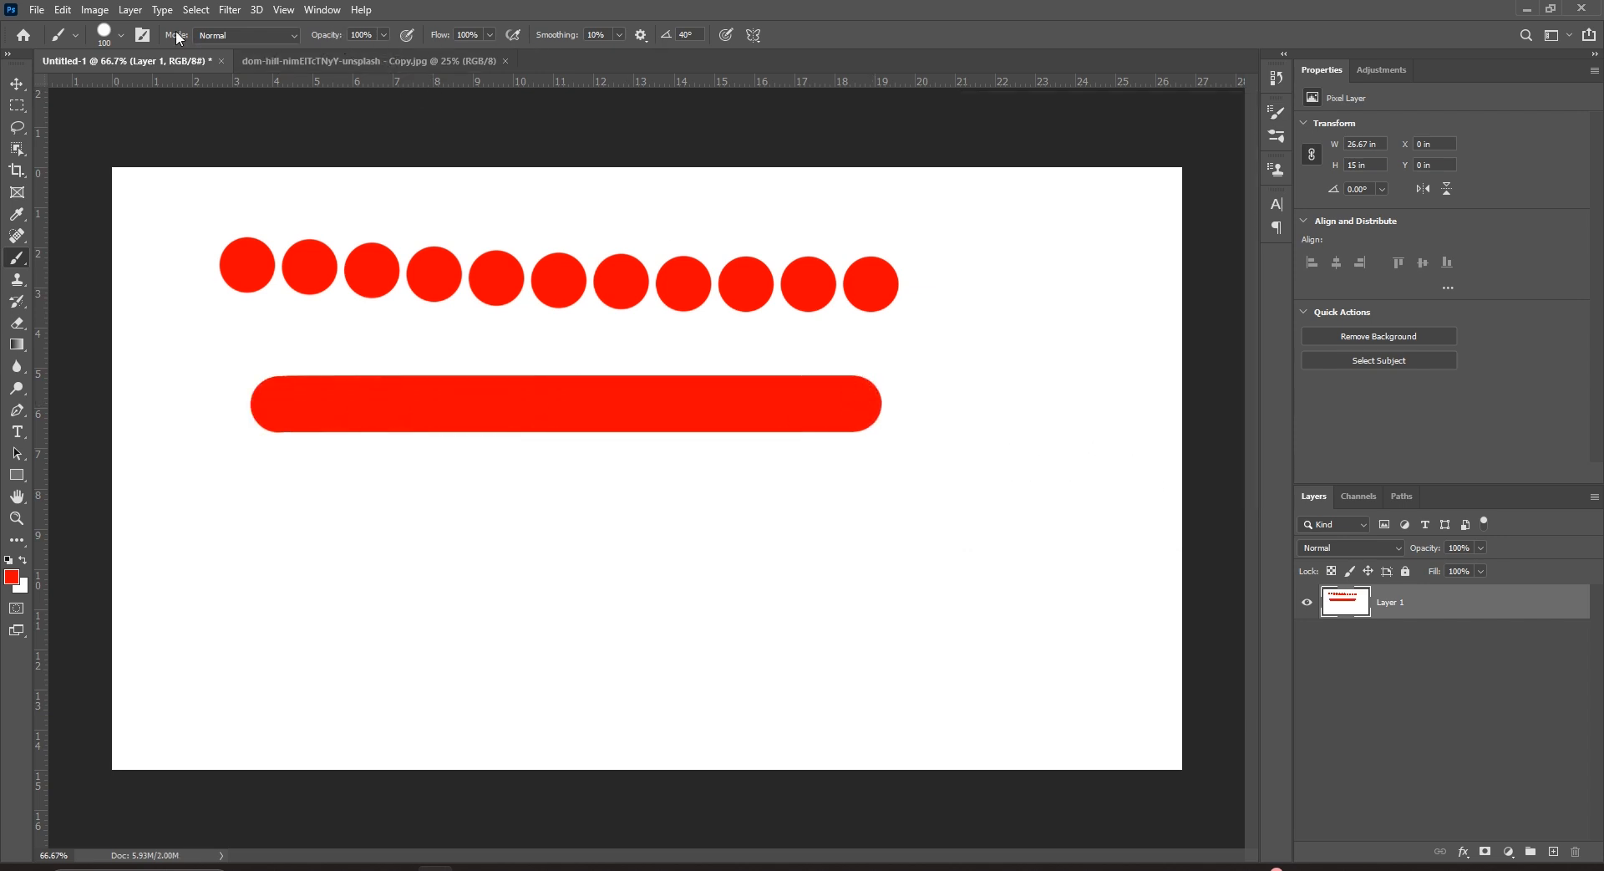
{"action": "left_click", "coordinate": [142, 34]}
{"action": "left_click_drag", "start_coordinate": [1081, 388], "coordinate": [1097, 386]}
{"action": "mouse_move", "coordinate": [278, 561]}
{"action": "left_mouse_down"}
{"action": "mouse_move", "coordinate": [403, 542]}
{"action": "mouse_move", "coordinate": [525, 573]}
{"action": "mouse_move", "coordinate": [651, 518]}
{"action": "mouse_move", "coordinate": [761, 556]}
{"action": "left_mouse_up"}
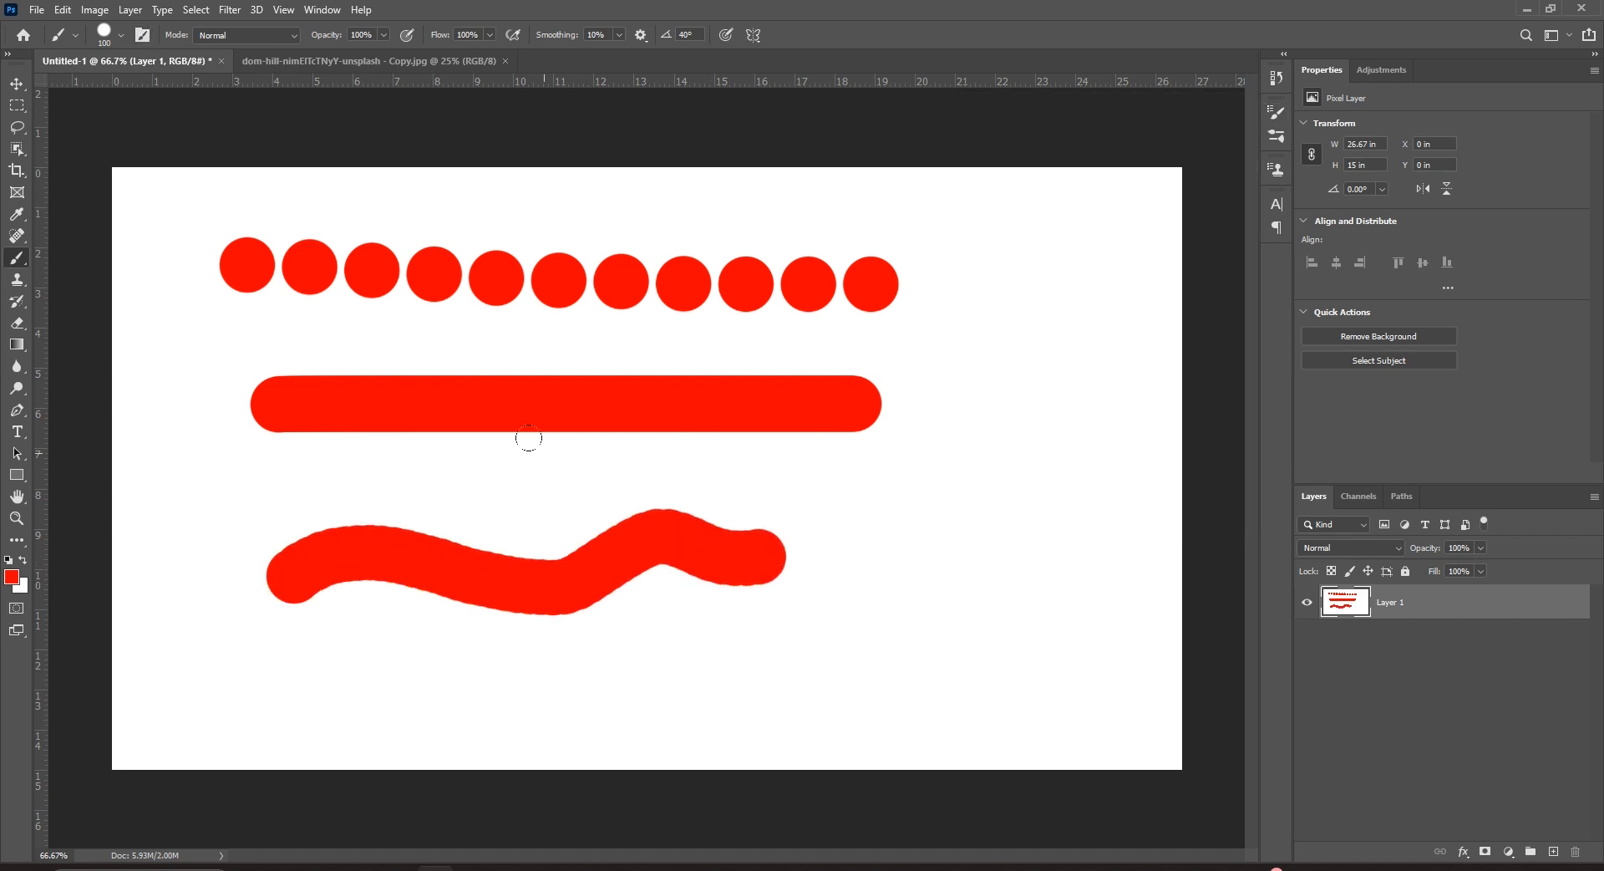
{"action": "left_click", "coordinate": [142, 36]}
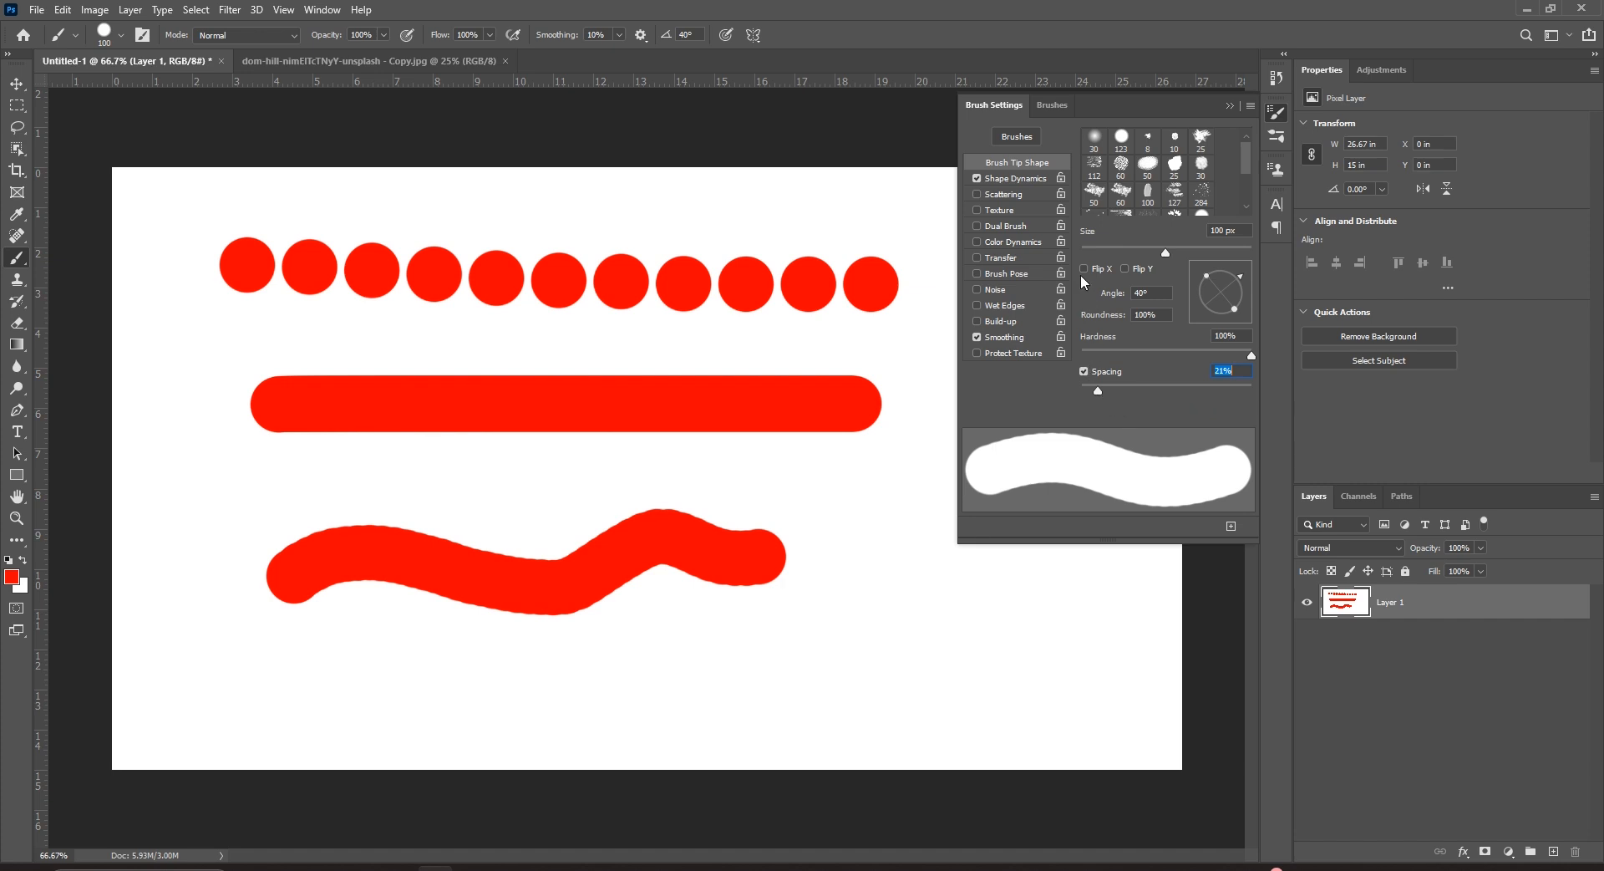
Keep Pen Pressure as the Shape Dynamics Size Jitter control and enable Texture on the brush.
{"action": "left_click", "coordinate": [1030, 178]}
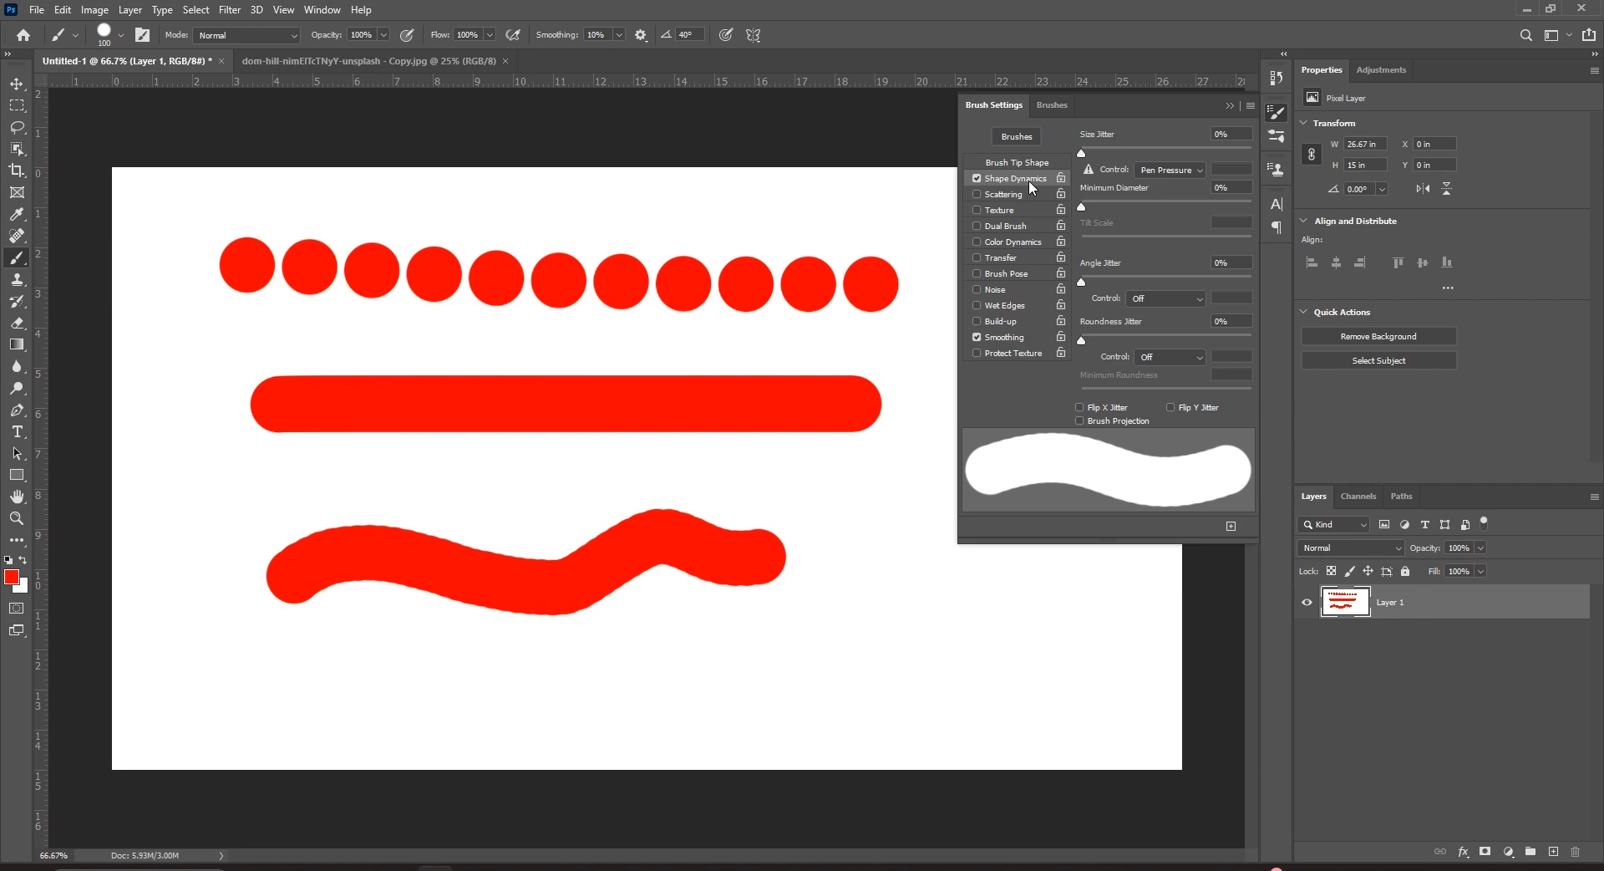
{"action": "left_click", "coordinate": [1174, 175]}
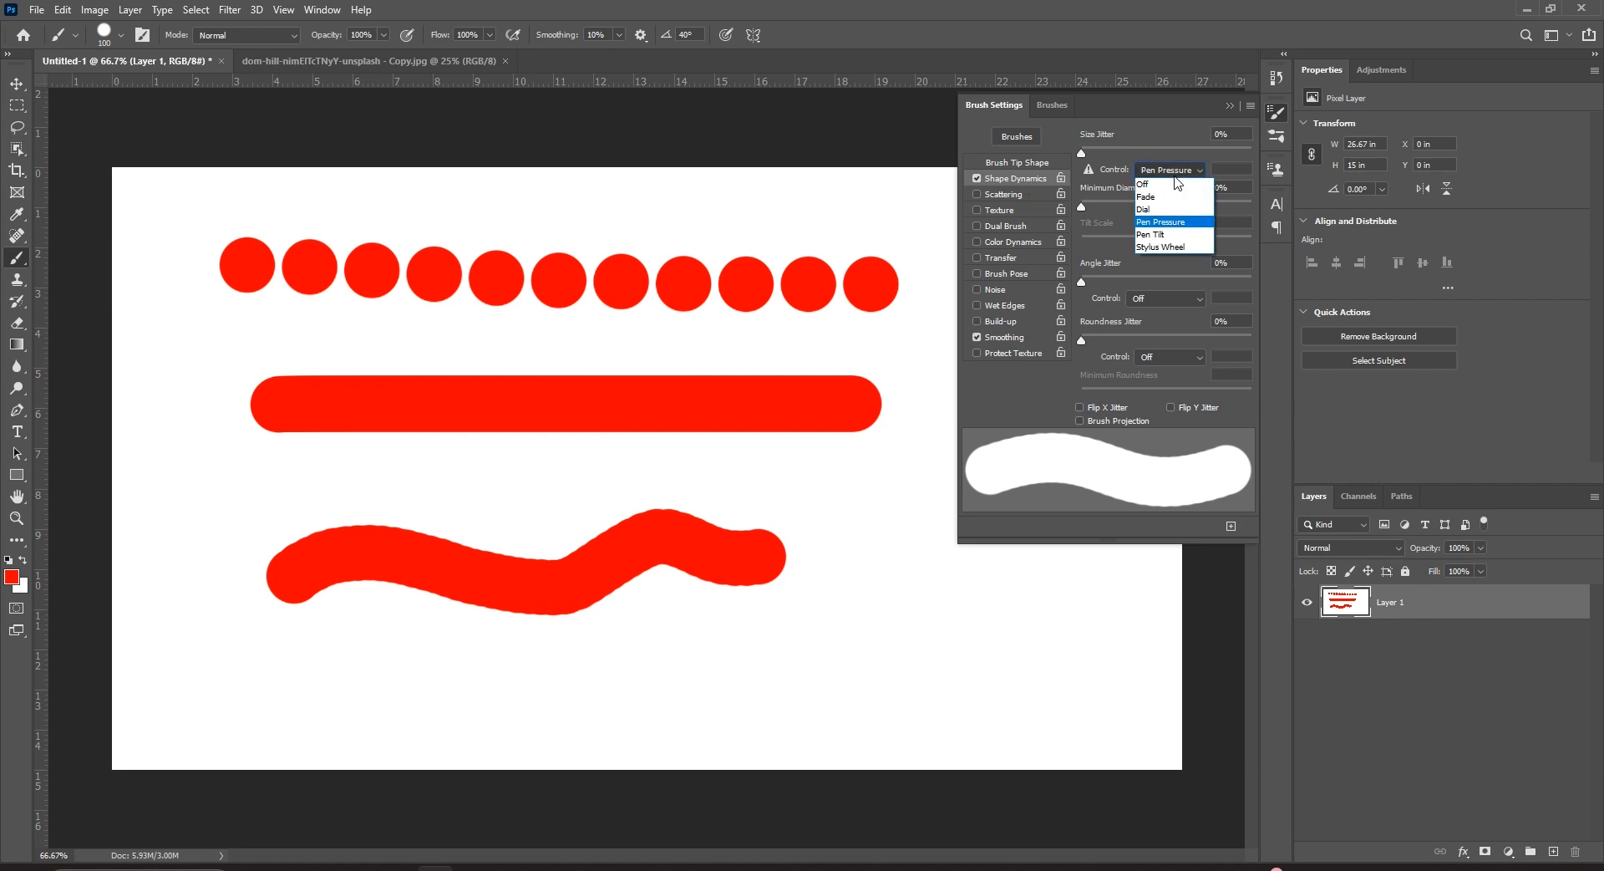
{"action": "left_click", "coordinate": [1175, 175]}
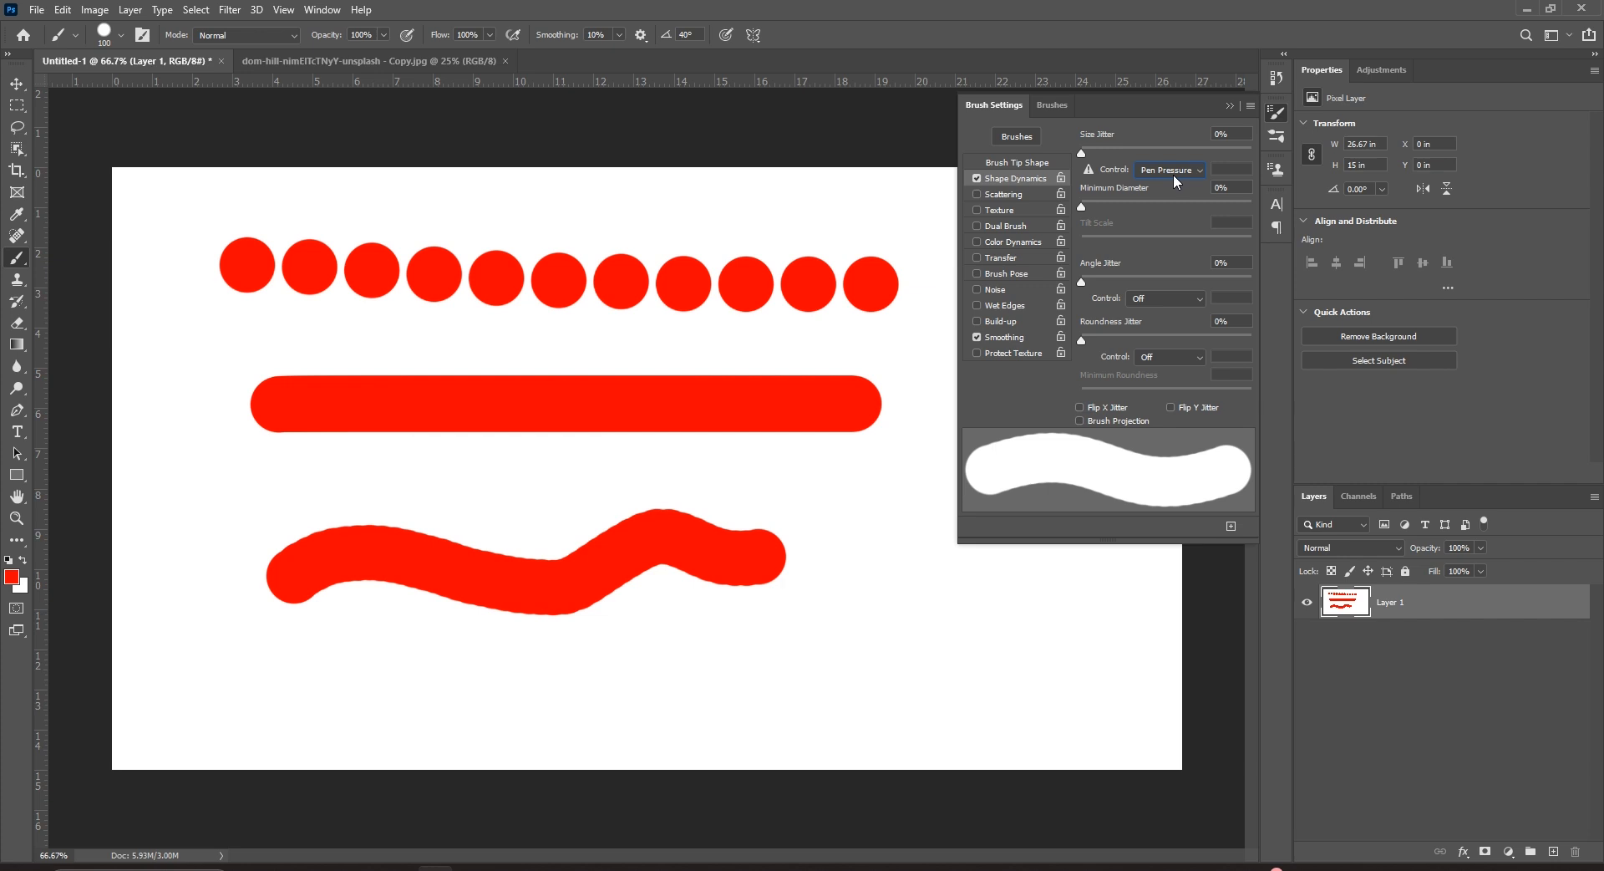
{"action": "left_click", "coordinate": [1026, 212]}
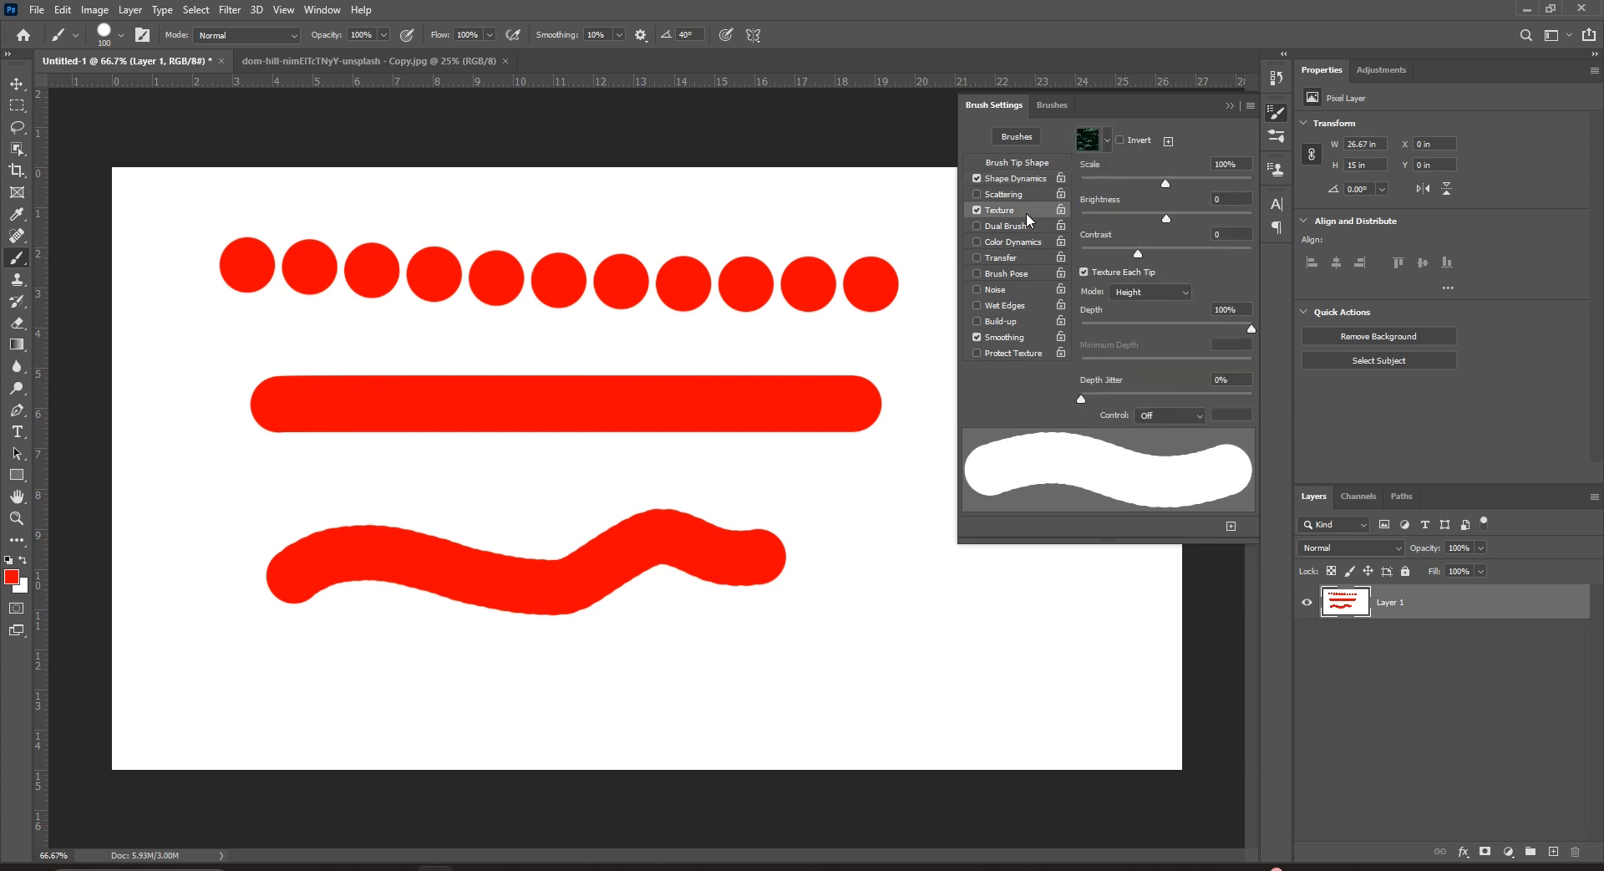
{"action": "left_click", "coordinate": [1020, 163]}
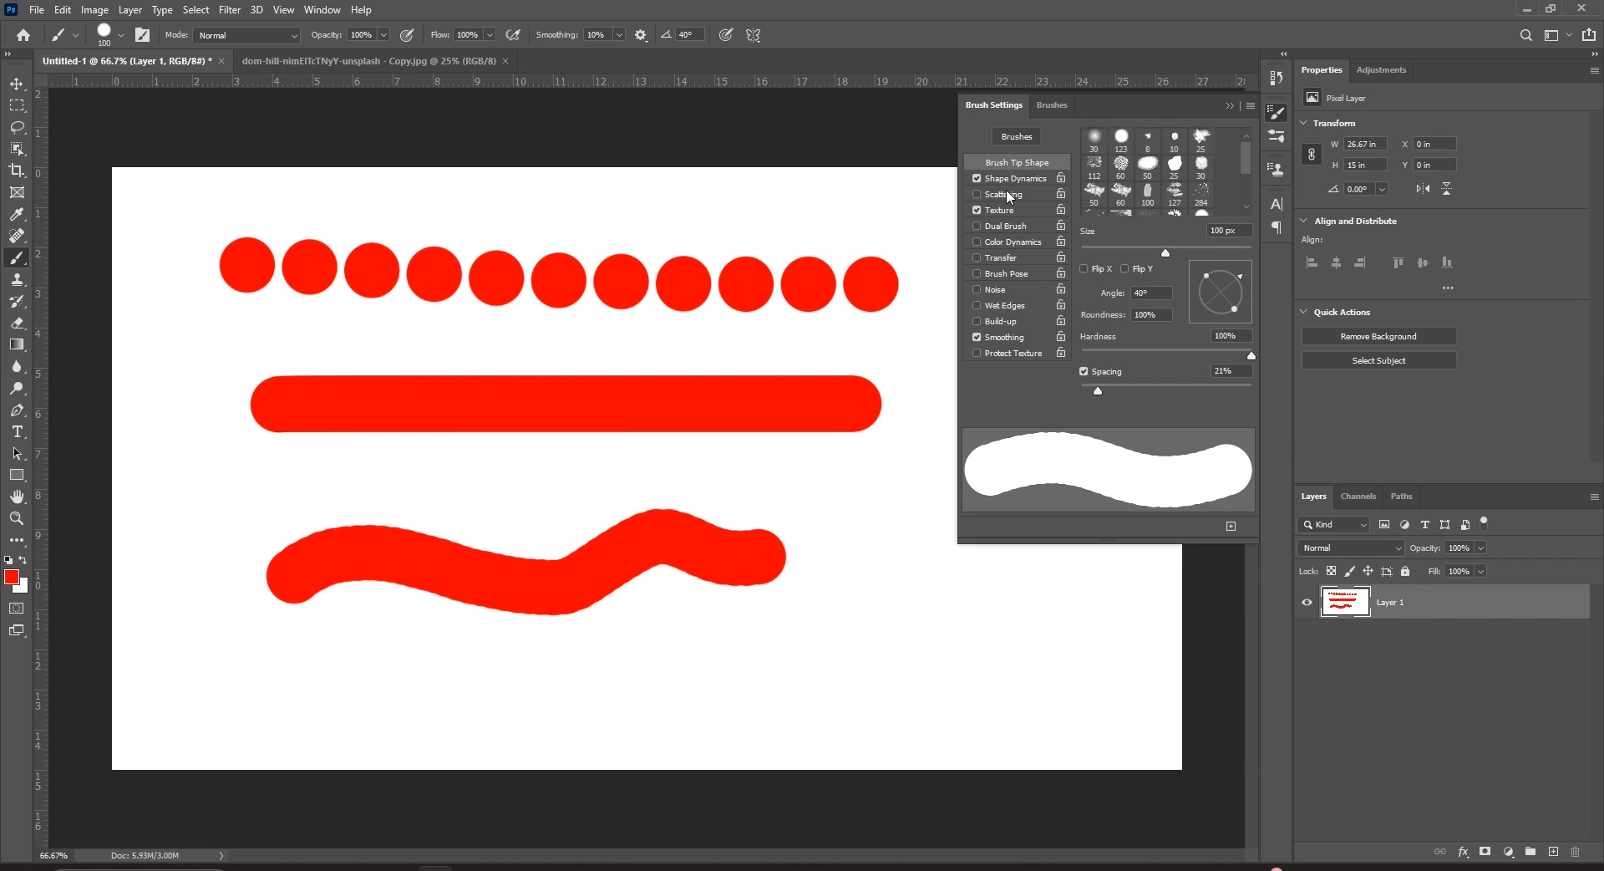
Paint a rough stroke with the textured 112 px brush, then two KYLE Bonus Chunky Charcoal strokes.
{"action": "left_click", "coordinate": [1094, 166]}
{"action": "mouse_move", "coordinate": [645, 690]}
{"action": "left_mouse_down"}
{"action": "mouse_move", "coordinate": [769, 666]}
{"action": "mouse_move", "coordinate": [959, 675]}
{"action": "left_mouse_up"}
{"action": "left_click", "coordinate": [122, 40]}
{"action": "scroll", "coordinate": [93, 228], "scroll_direction": "up", "scroll_amount": 2}
{"action": "scroll", "coordinate": [93, 227], "scroll_direction": "down", "scroll_amount": 6}
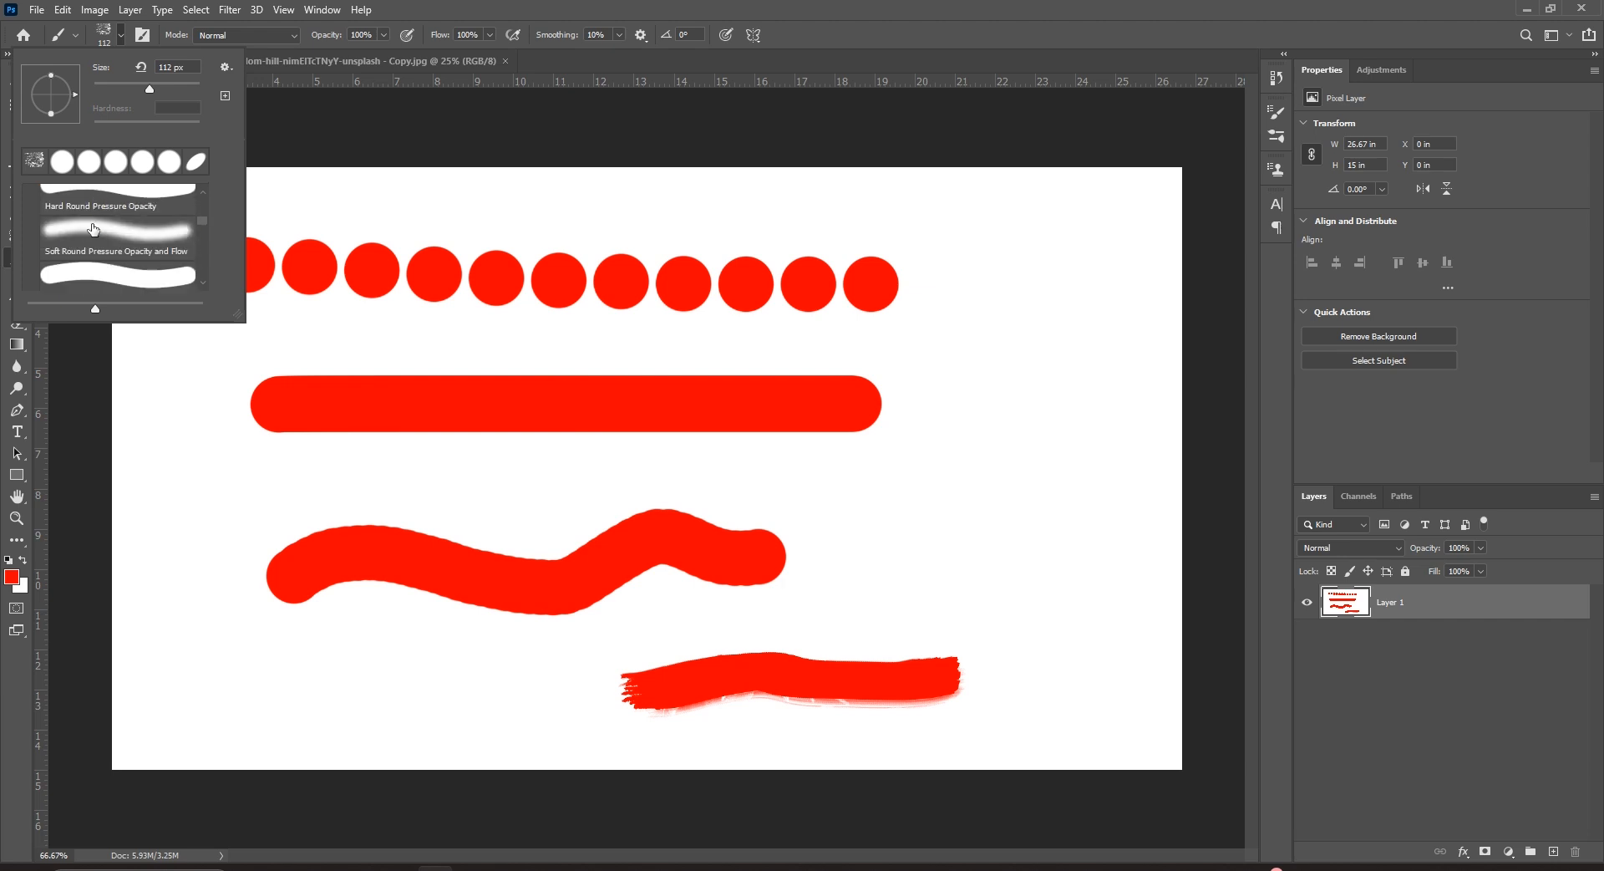
{"action": "scroll", "coordinate": [94, 228], "scroll_direction": "down", "scroll_amount": 2}
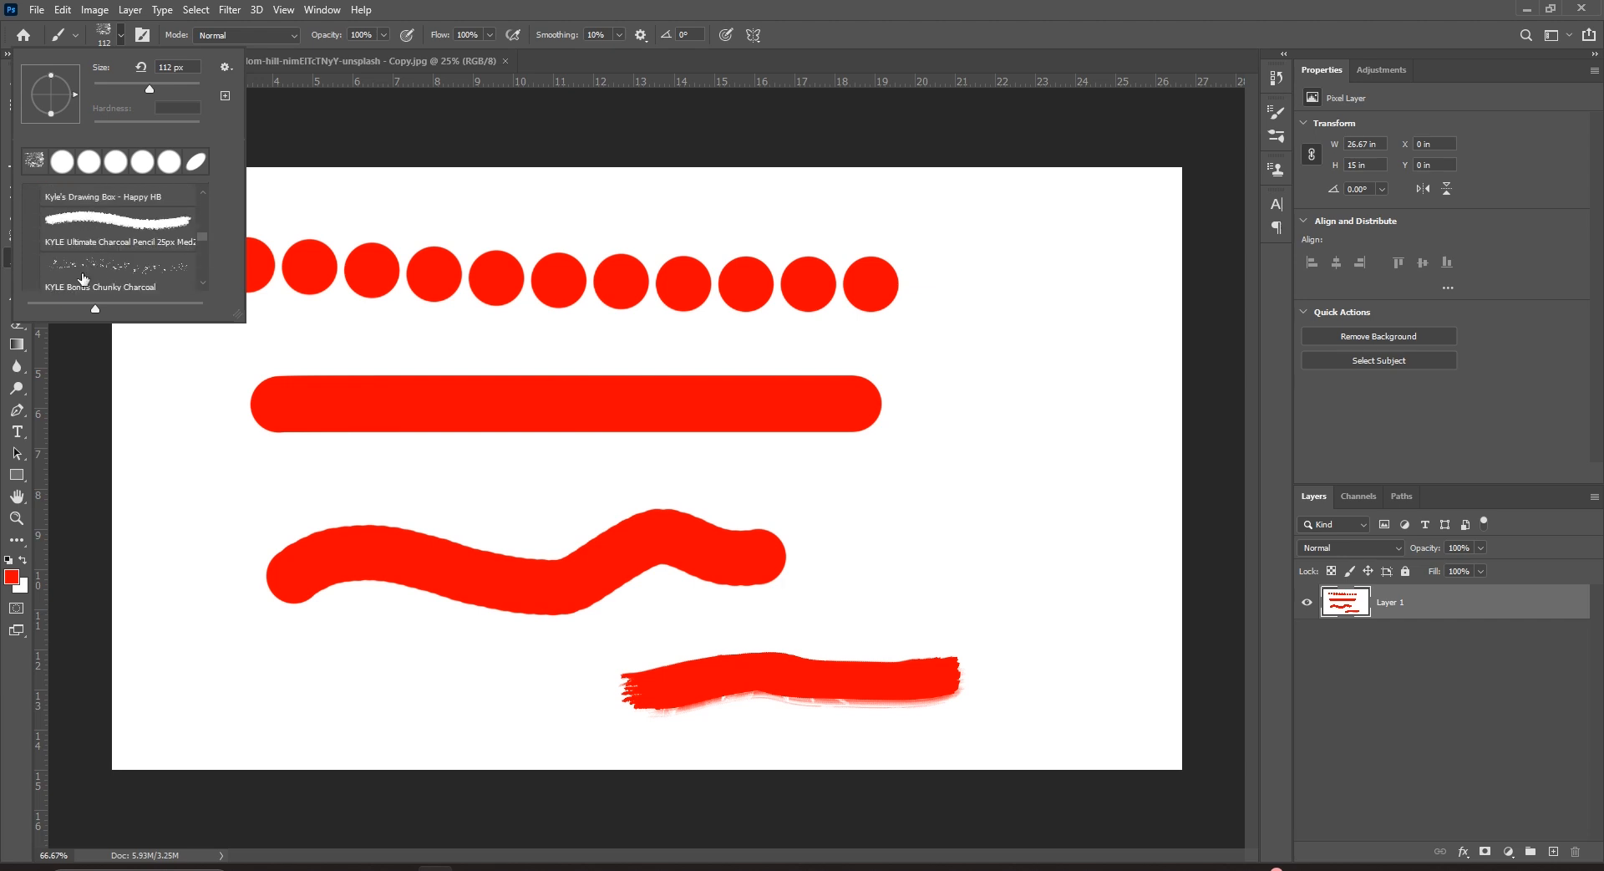
{"action": "left_click", "coordinate": [99, 272]}
{"action": "mouse_move", "coordinate": [166, 528]}
{"action": "left_mouse_down"}
{"action": "mouse_move", "coordinate": [249, 466]}
{"action": "mouse_move", "coordinate": [640, 478]}
{"action": "left_mouse_up"}
{"action": "mouse_move", "coordinate": [1049, 266]}
{"action": "left_mouse_down"}
{"action": "mouse_move", "coordinate": [975, 443]}
{"action": "mouse_move", "coordinate": [1055, 595]}
{"action": "left_mouse_up"}
Switch to Kyle's Inkbox from Wet Media Brushes and ink several thin lines across the shapes.
{"action": "left_click", "coordinate": [121, 35]}
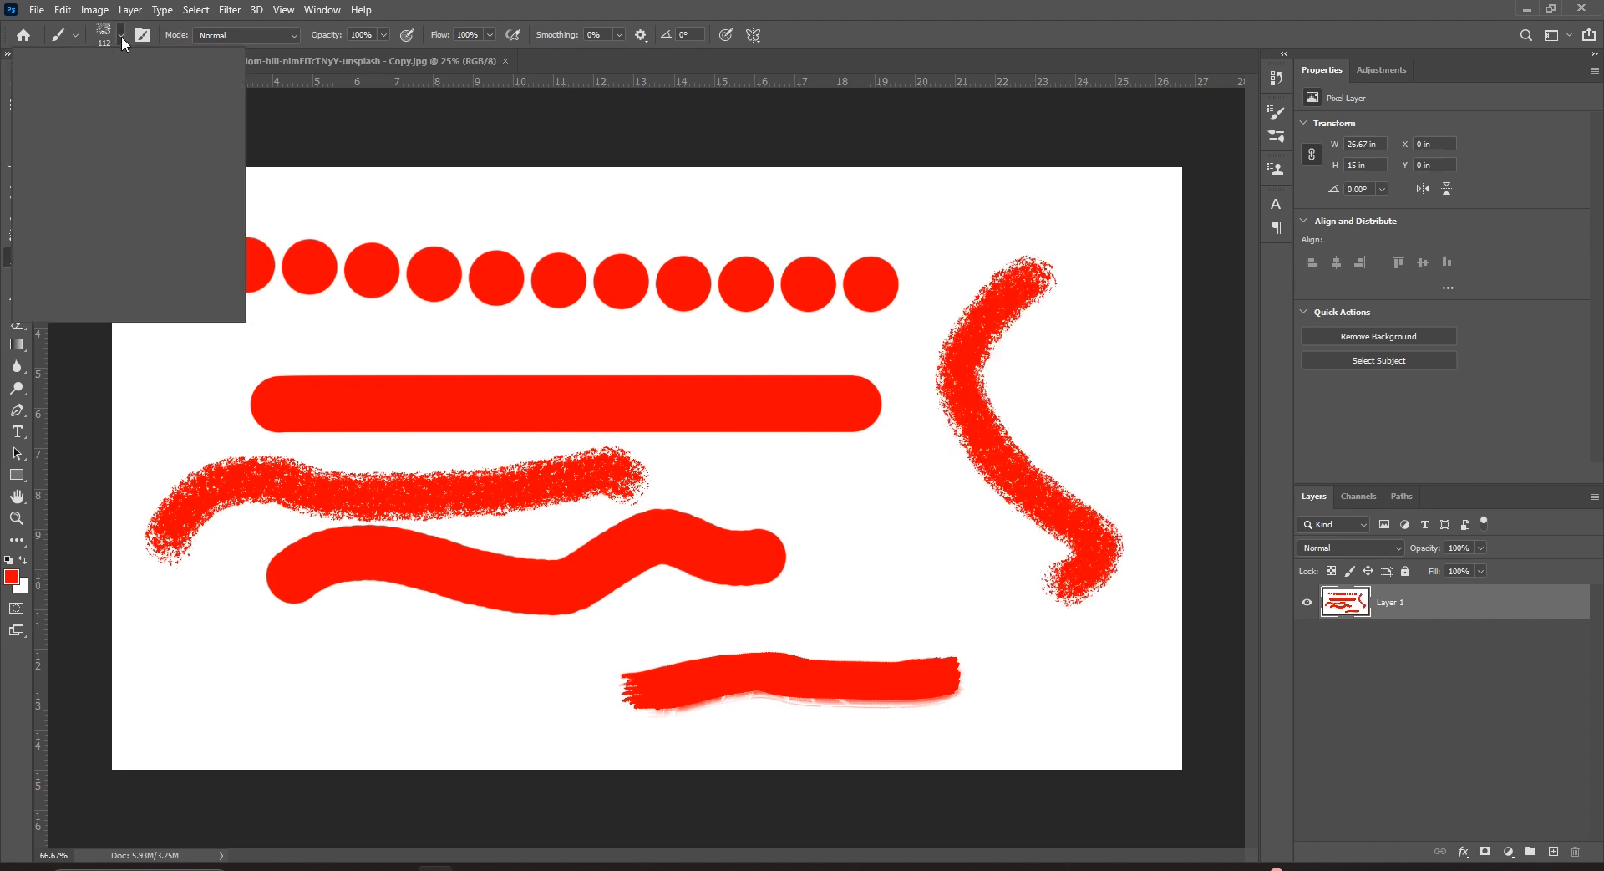
{"action": "scroll", "coordinate": [131, 248], "scroll_direction": "down", "scroll_amount": 3}
{"action": "scroll", "coordinate": [114, 242], "scroll_direction": "up", "scroll_amount": 2}
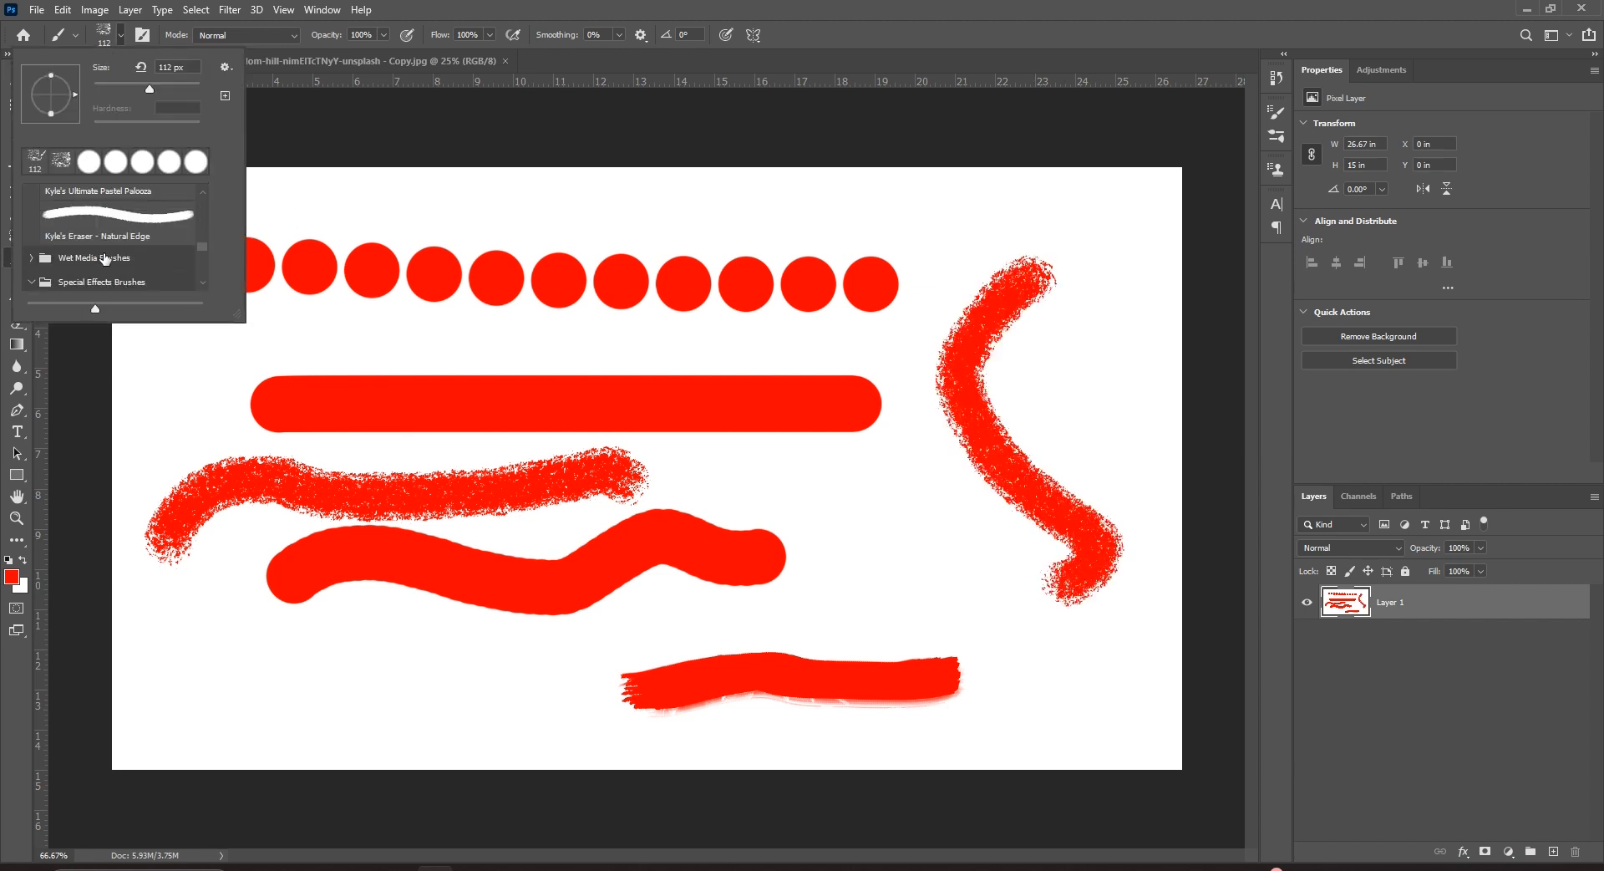
{"action": "left_click", "coordinate": [92, 236]}
{"action": "left_click", "coordinate": [31, 257]}
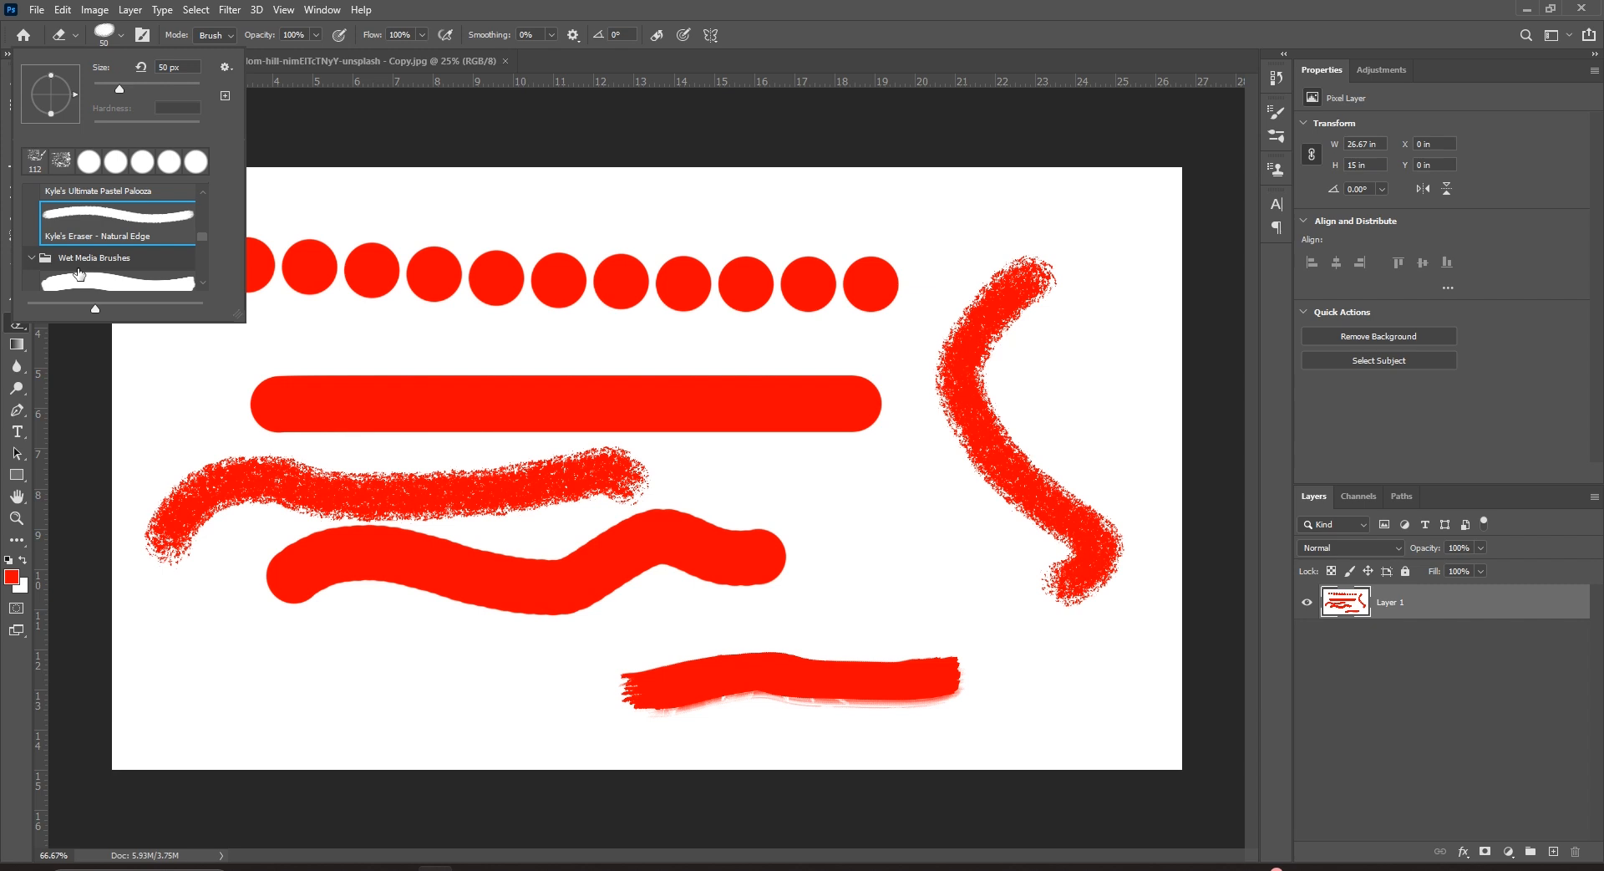
{"action": "scroll", "coordinate": [84, 251], "scroll_direction": "down", "scroll_amount": 2}
{"action": "left_click", "coordinate": [84, 240]}
{"action": "mouse_move", "coordinate": [228, 673]}
{"action": "left_mouse_down"}
{"action": "mouse_move", "coordinate": [316, 643]}
{"action": "mouse_move", "coordinate": [405, 709]}
{"action": "mouse_move", "coordinate": [454, 690]}
{"action": "left_mouse_up"}
{"action": "left_click_drag", "start_coordinate": [905, 276], "coordinate": [905, 393]}
{"action": "left_click_drag", "start_coordinate": [929, 514], "coordinate": [923, 547]}
{"action": "left_click_drag", "start_coordinate": [577, 337], "coordinate": [746, 469]}
{"action": "left_click_drag", "start_coordinate": [749, 284], "coordinate": [732, 444]}
Browse the brush presets and bring up the Brush Settings panel.
{"action": "left_click", "coordinate": [118, 38]}
{"action": "scroll", "coordinate": [168, 218], "scroll_direction": "up", "scroll_amount": 3}
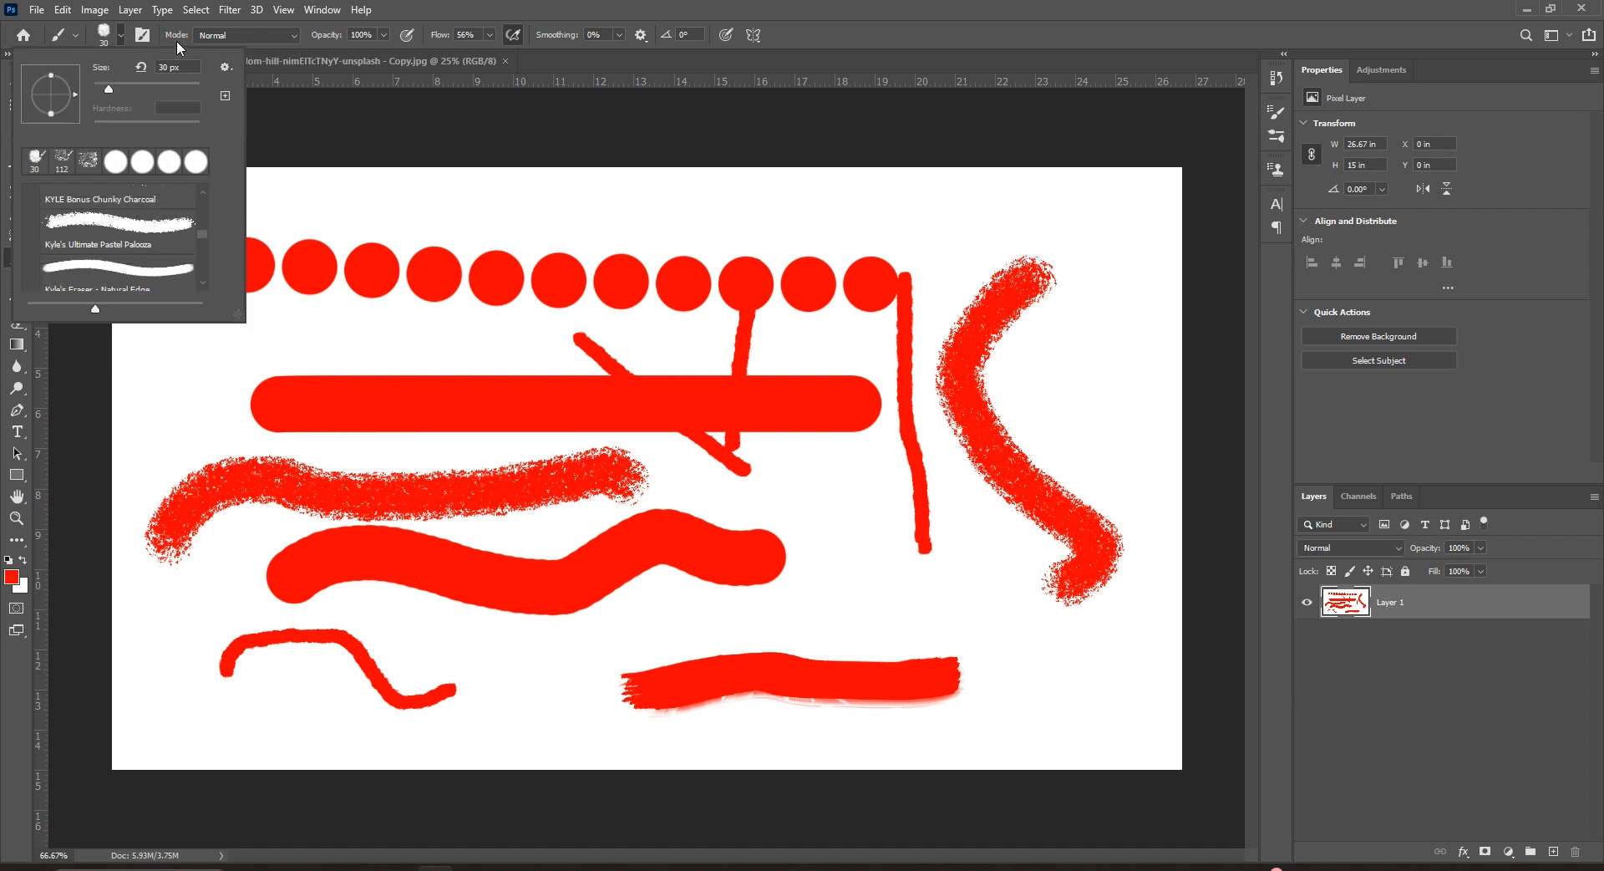
{"action": "left_click", "coordinate": [142, 38]}
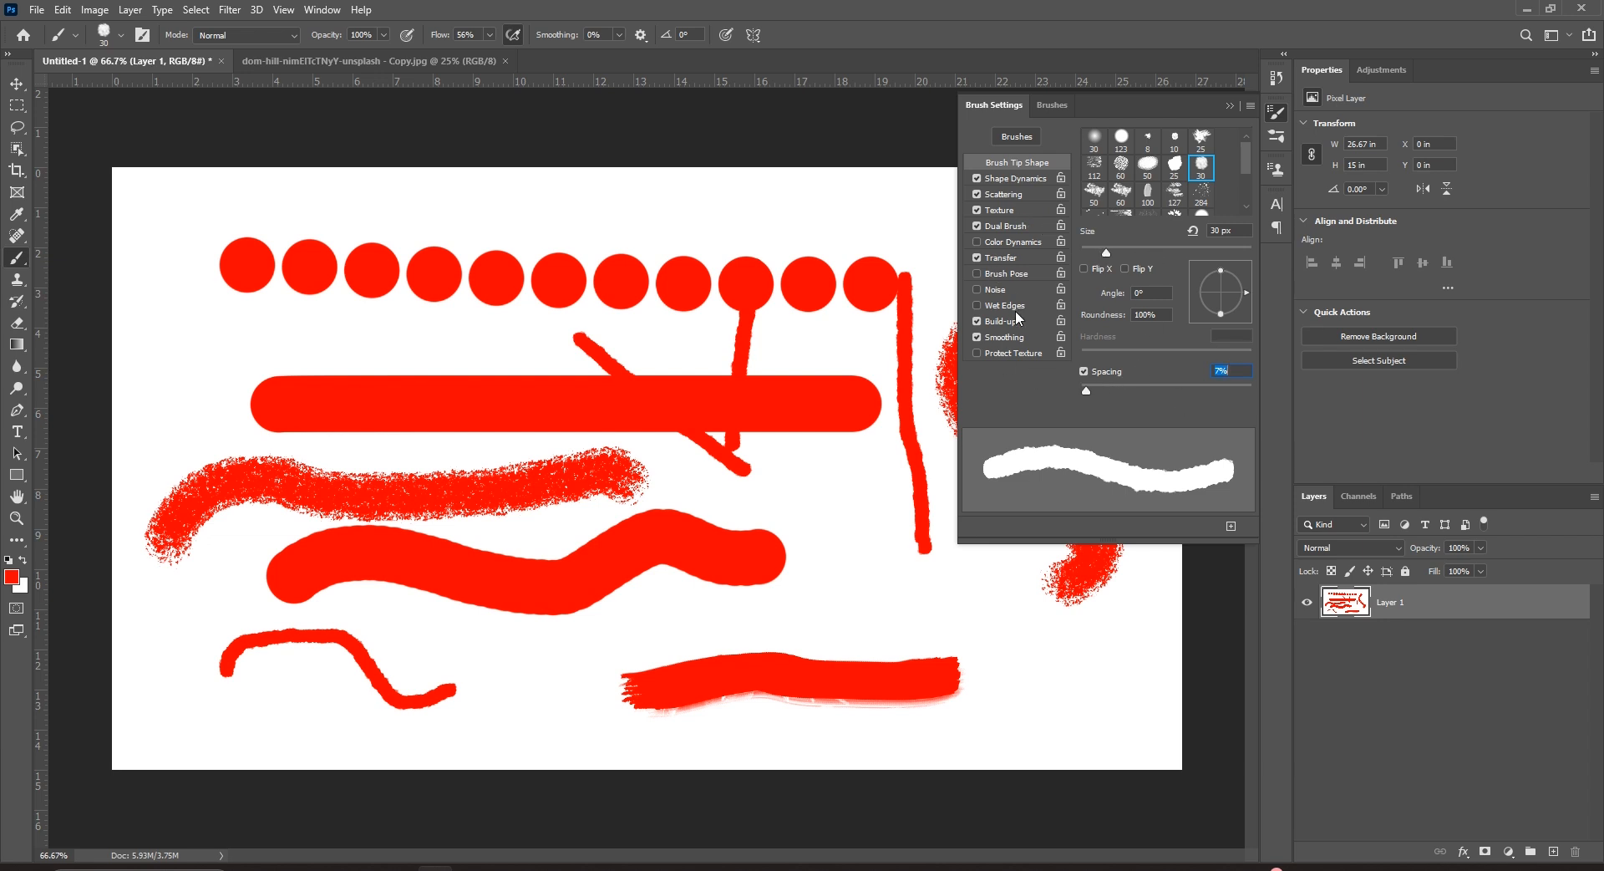
Close Brush Settings, keep Normal blend mode, and fill Layer 1 with white to erase the strokes.
{"action": "scroll", "coordinate": [1162, 188], "scroll_direction": "down", "scroll_amount": 2}
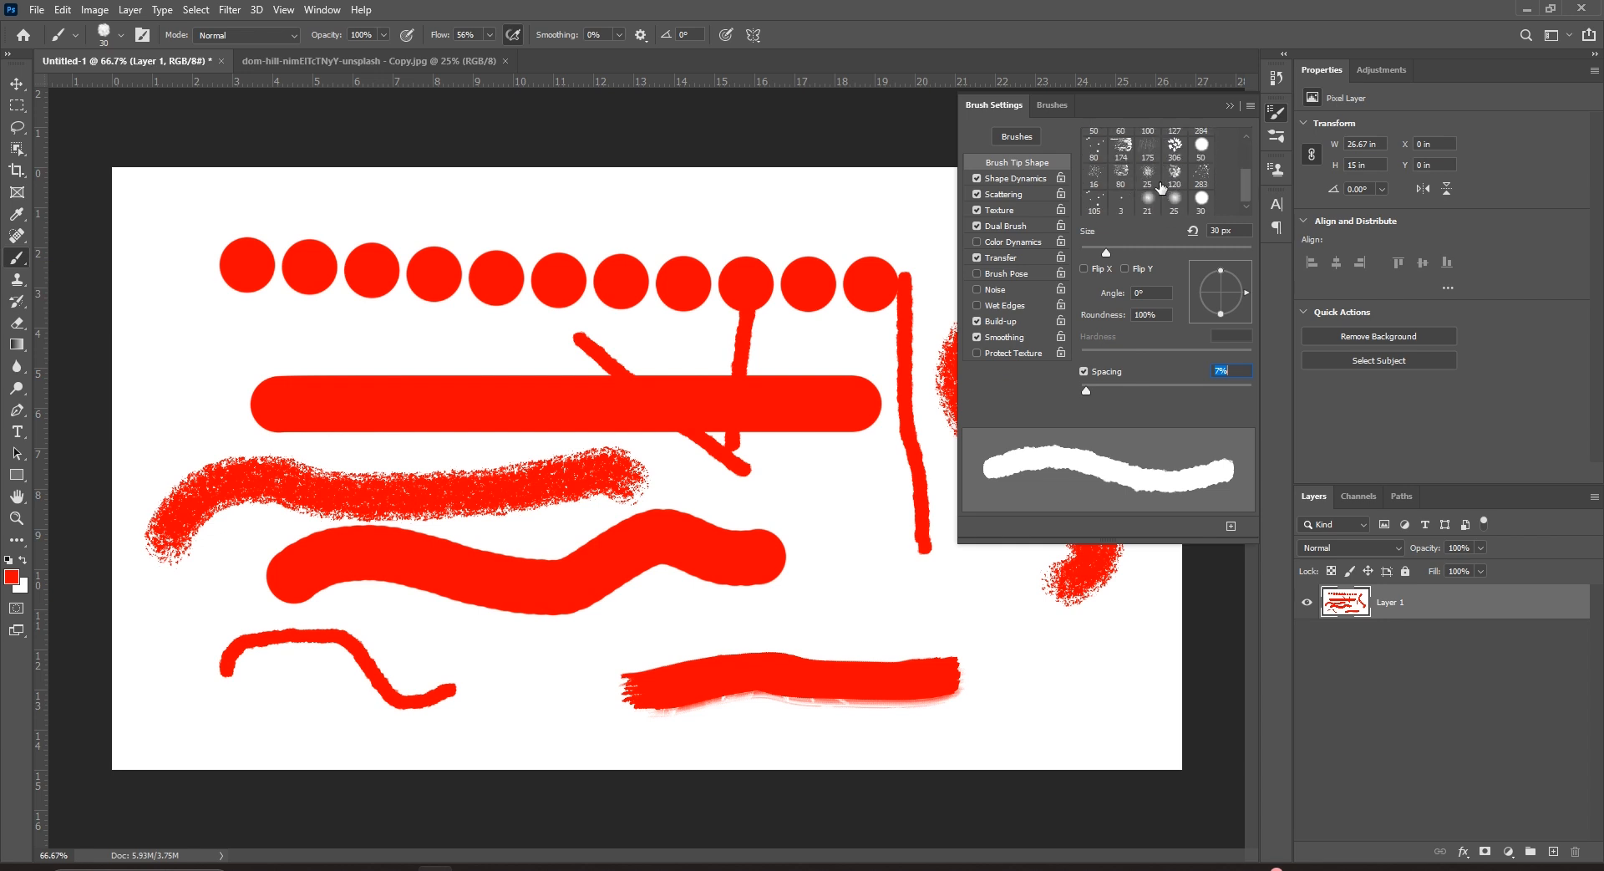
{"action": "left_click", "coordinate": [17, 87]}
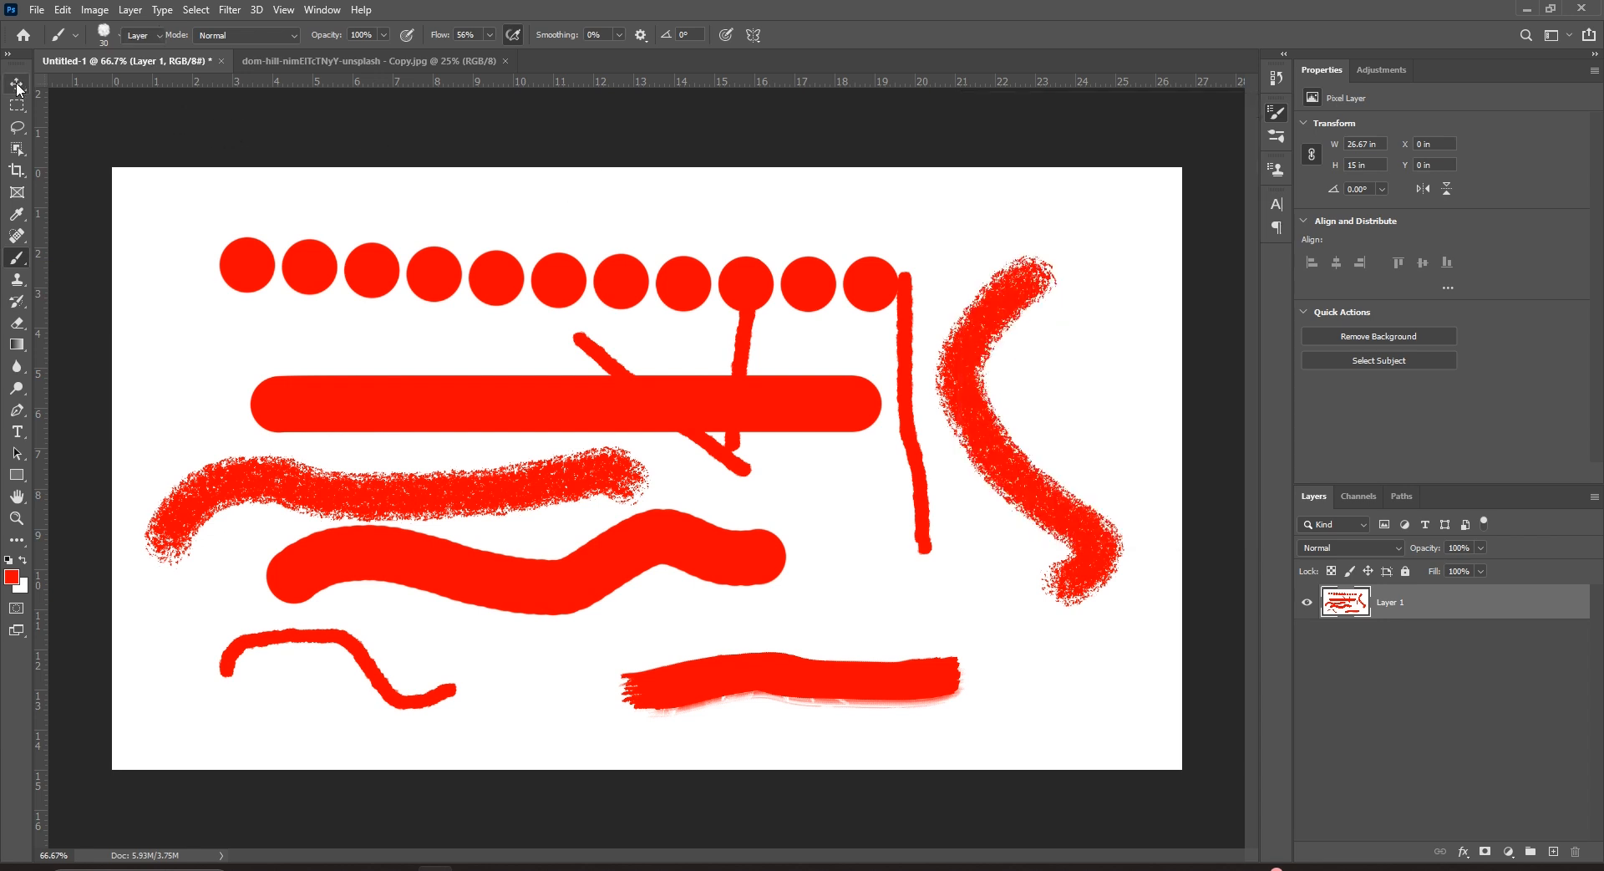
{"action": "left_click", "coordinate": [17, 257]}
{"action": "left_click", "coordinate": [246, 35]}
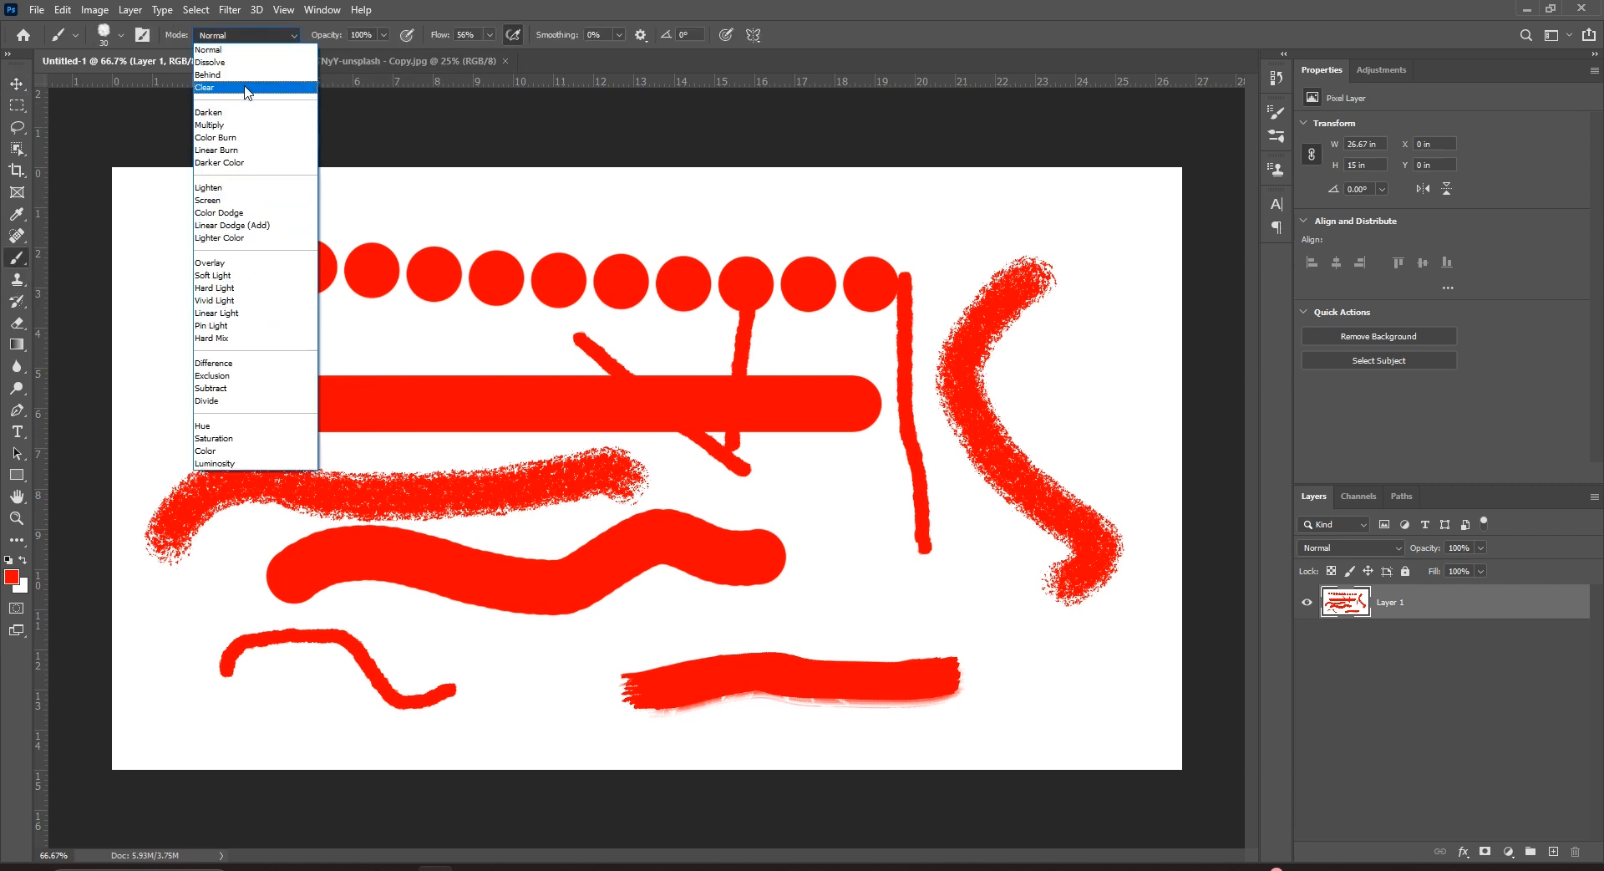
{"action": "left_click", "coordinate": [493, 140]}
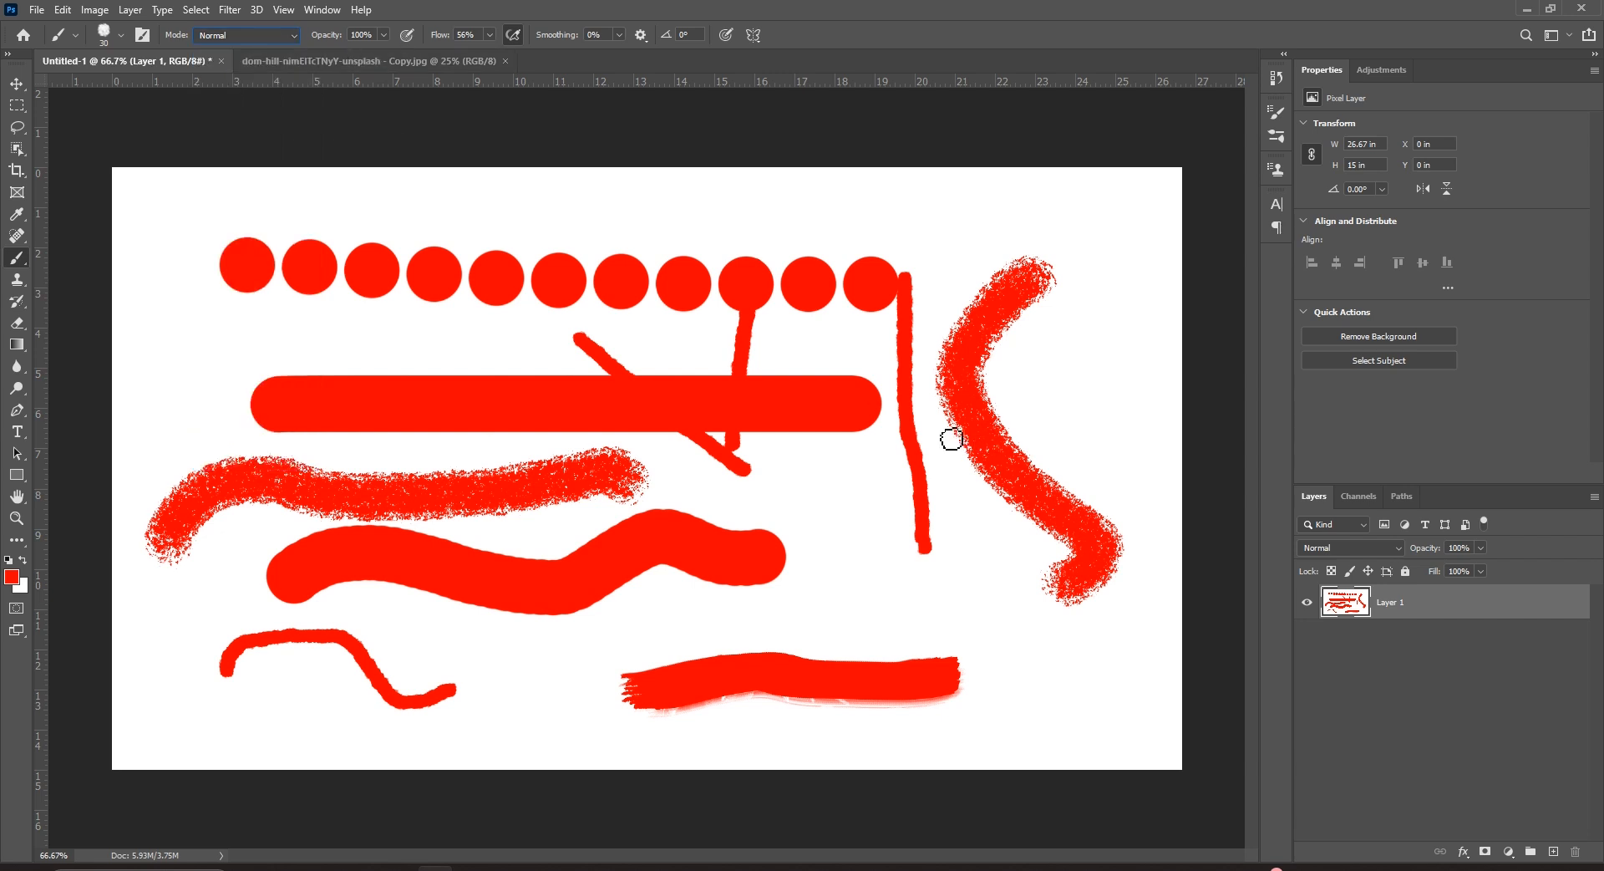
{"action": "left_click", "coordinate": [16, 84]}
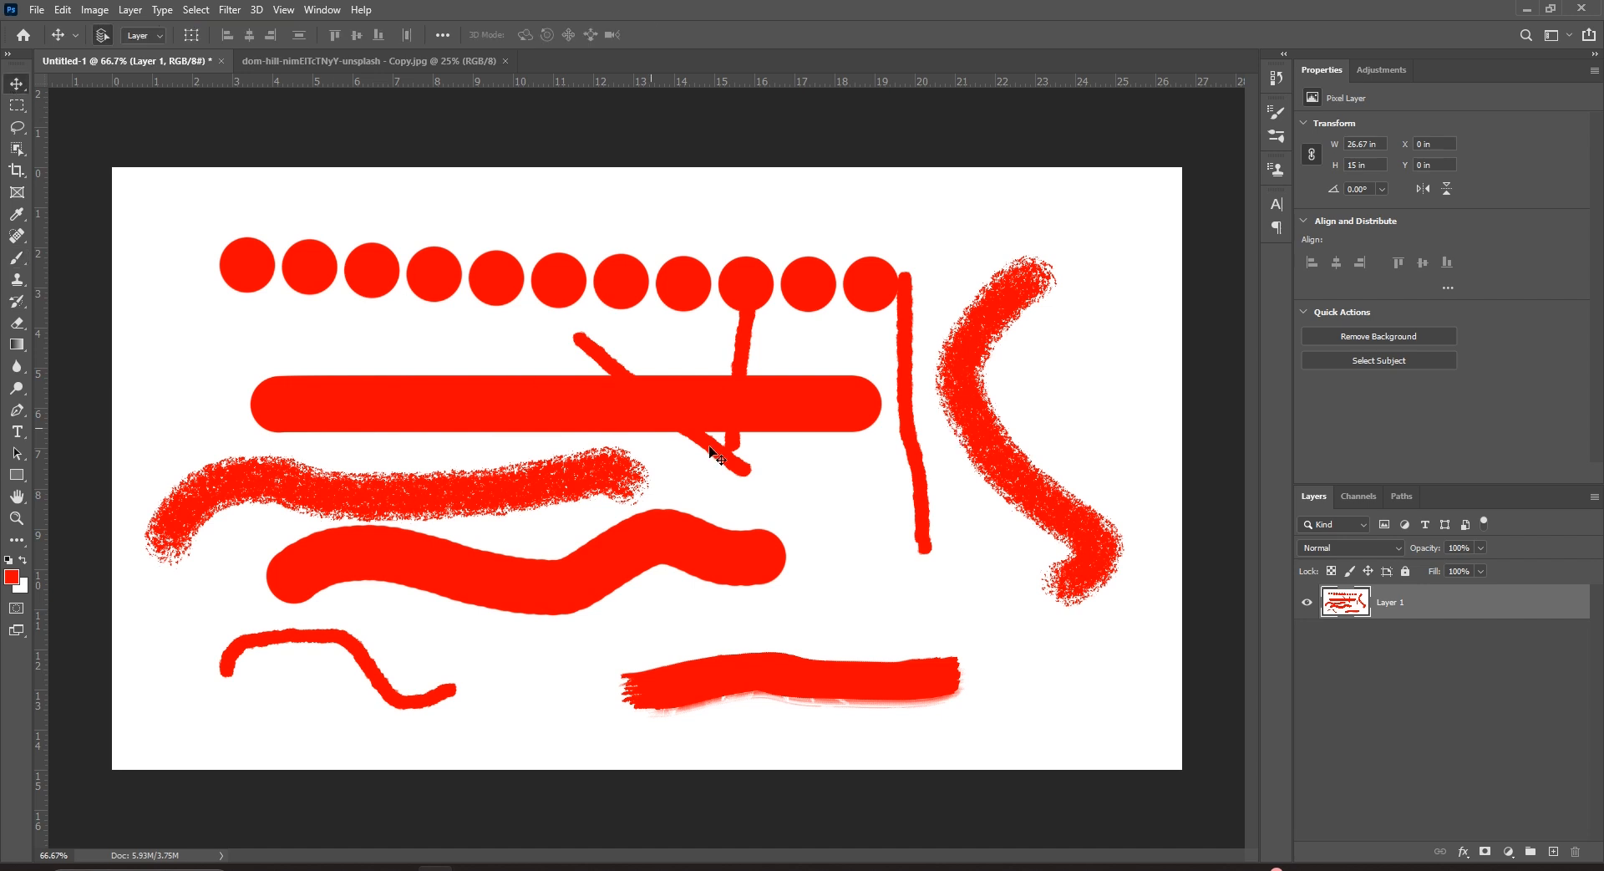
{"action": "key", "text": "ctrl+BackSpace"}
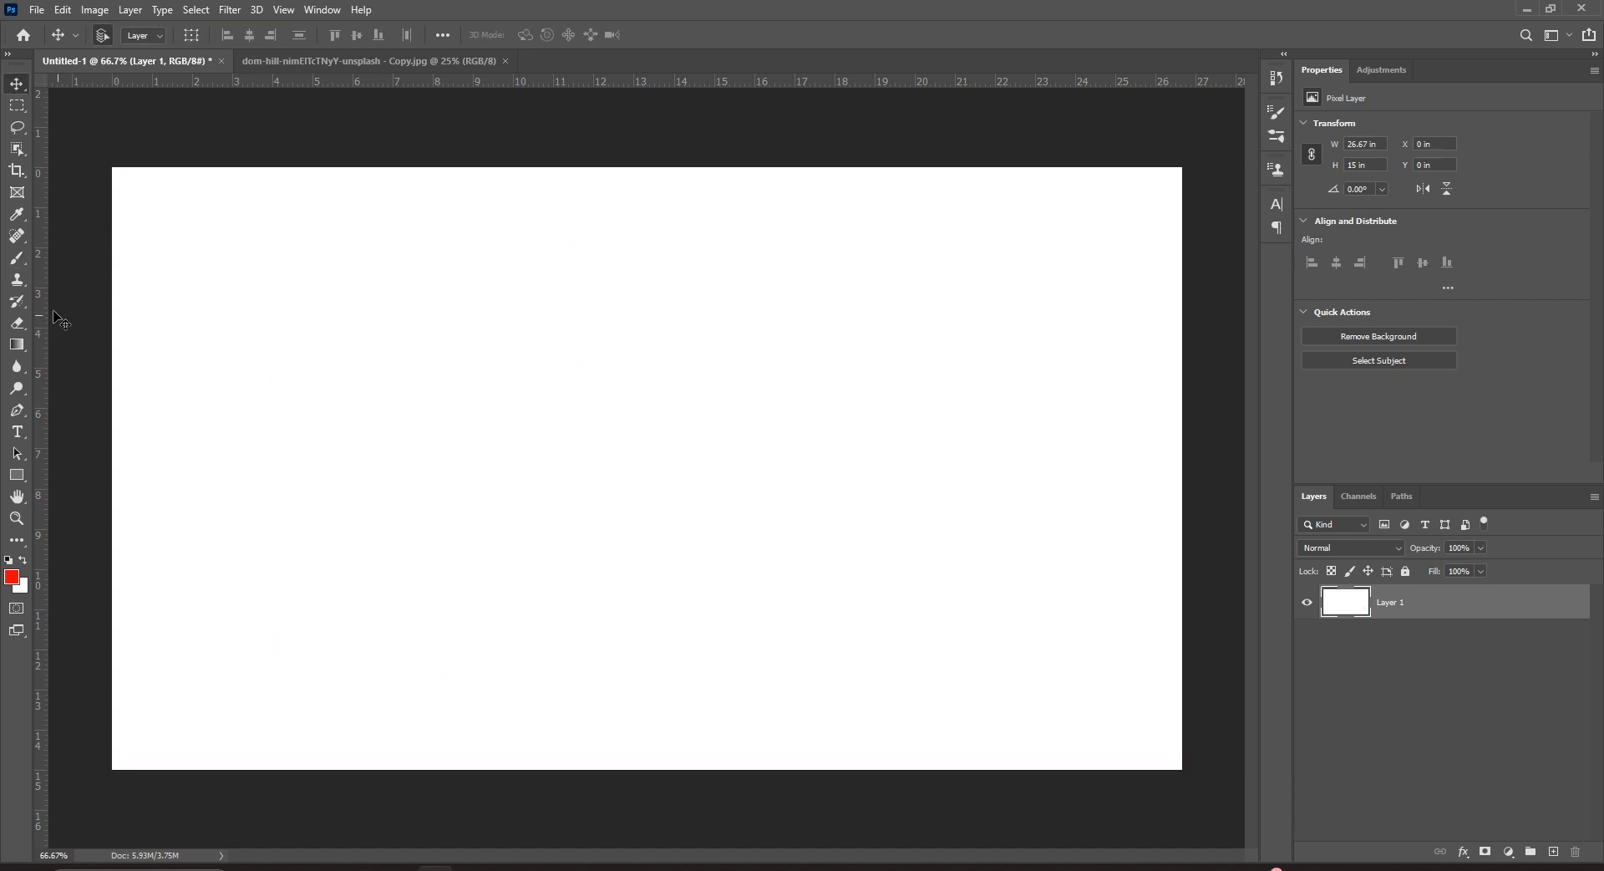
Choose the 100 px Hard Round brush preset and paint a long stroke across the top.
{"action": "left_click", "coordinate": [17, 257]}
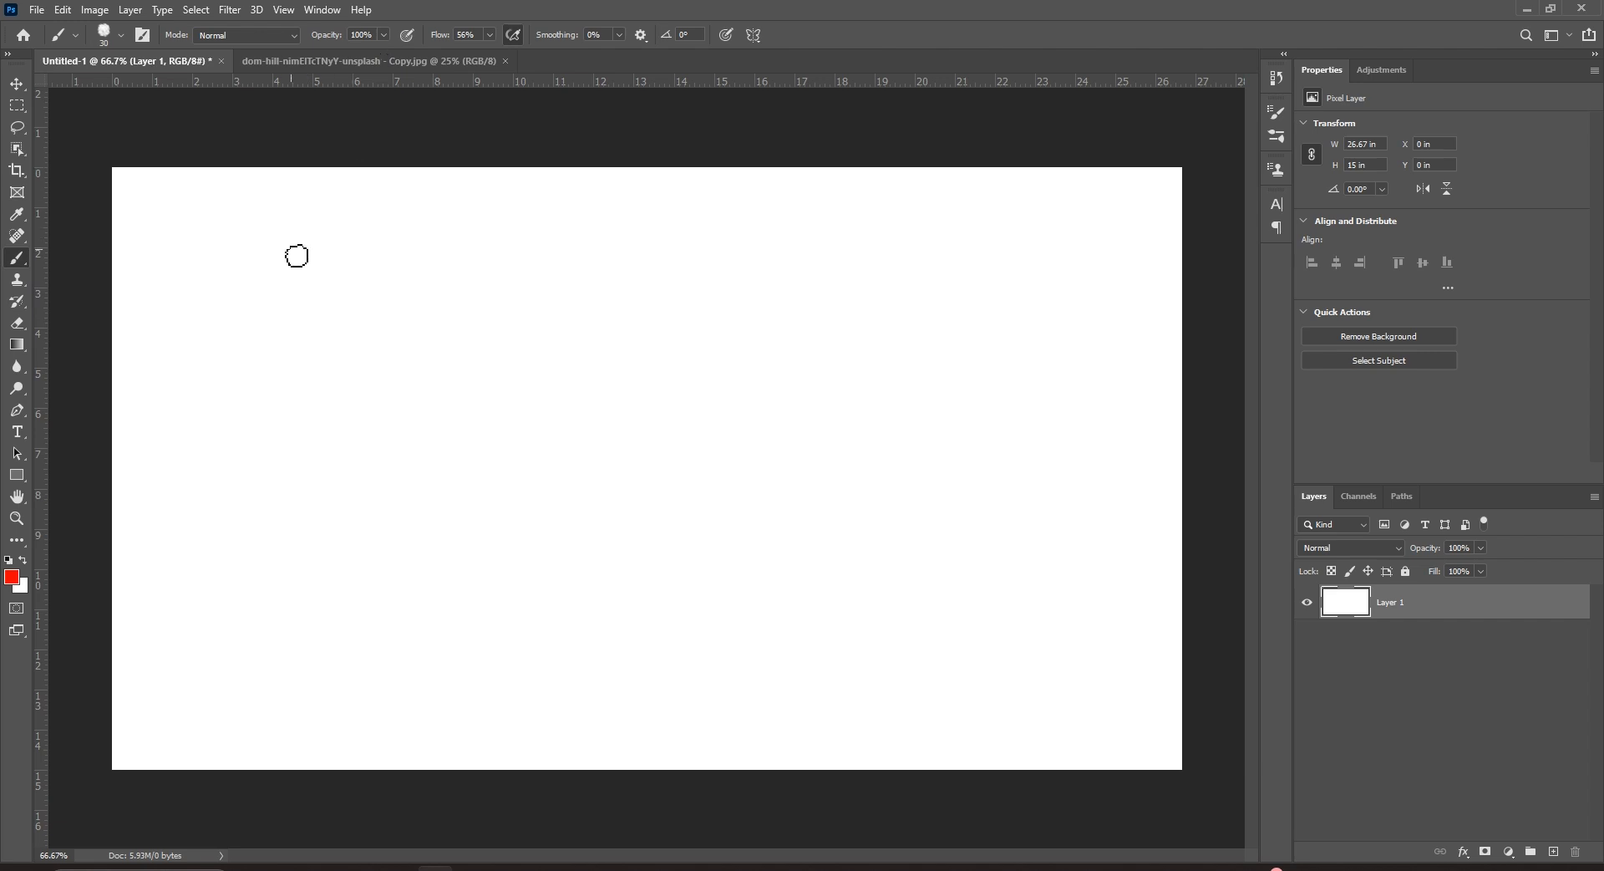
{"action": "key", "text": "]"}
{"action": "key", "text": "]"}
{"action": "key", "text": "]"}
{"action": "key", "text": "]"}
{"action": "key", "text": "]"}
{"action": "key", "text": "]"}
{"action": "key", "text": "]"}
{"action": "key", "text": "]"}
{"action": "key", "text": "]"}
{"action": "left_click_drag", "start_coordinate": [200, 224], "coordinate": [683, 242]}
{"action": "key", "text": "ctrl+z"}
{"action": "left_click", "coordinate": [121, 35]}
{"action": "scroll", "coordinate": [134, 213], "scroll_direction": "up", "scroll_amount": 5}
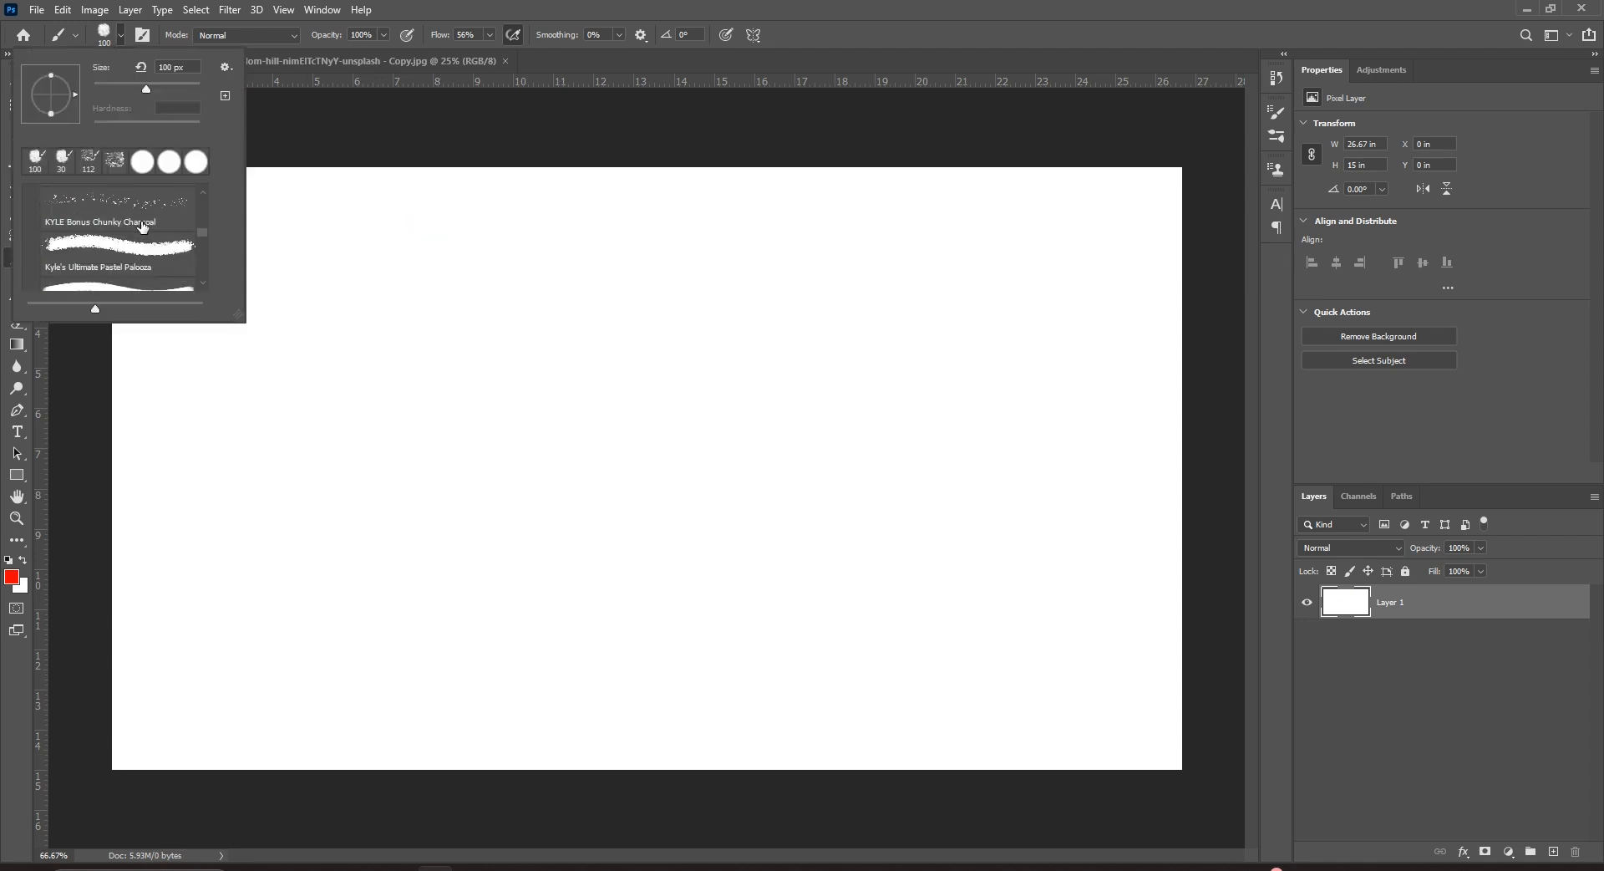
{"action": "scroll", "coordinate": [184, 237], "scroll_direction": "up", "scroll_amount": 2}
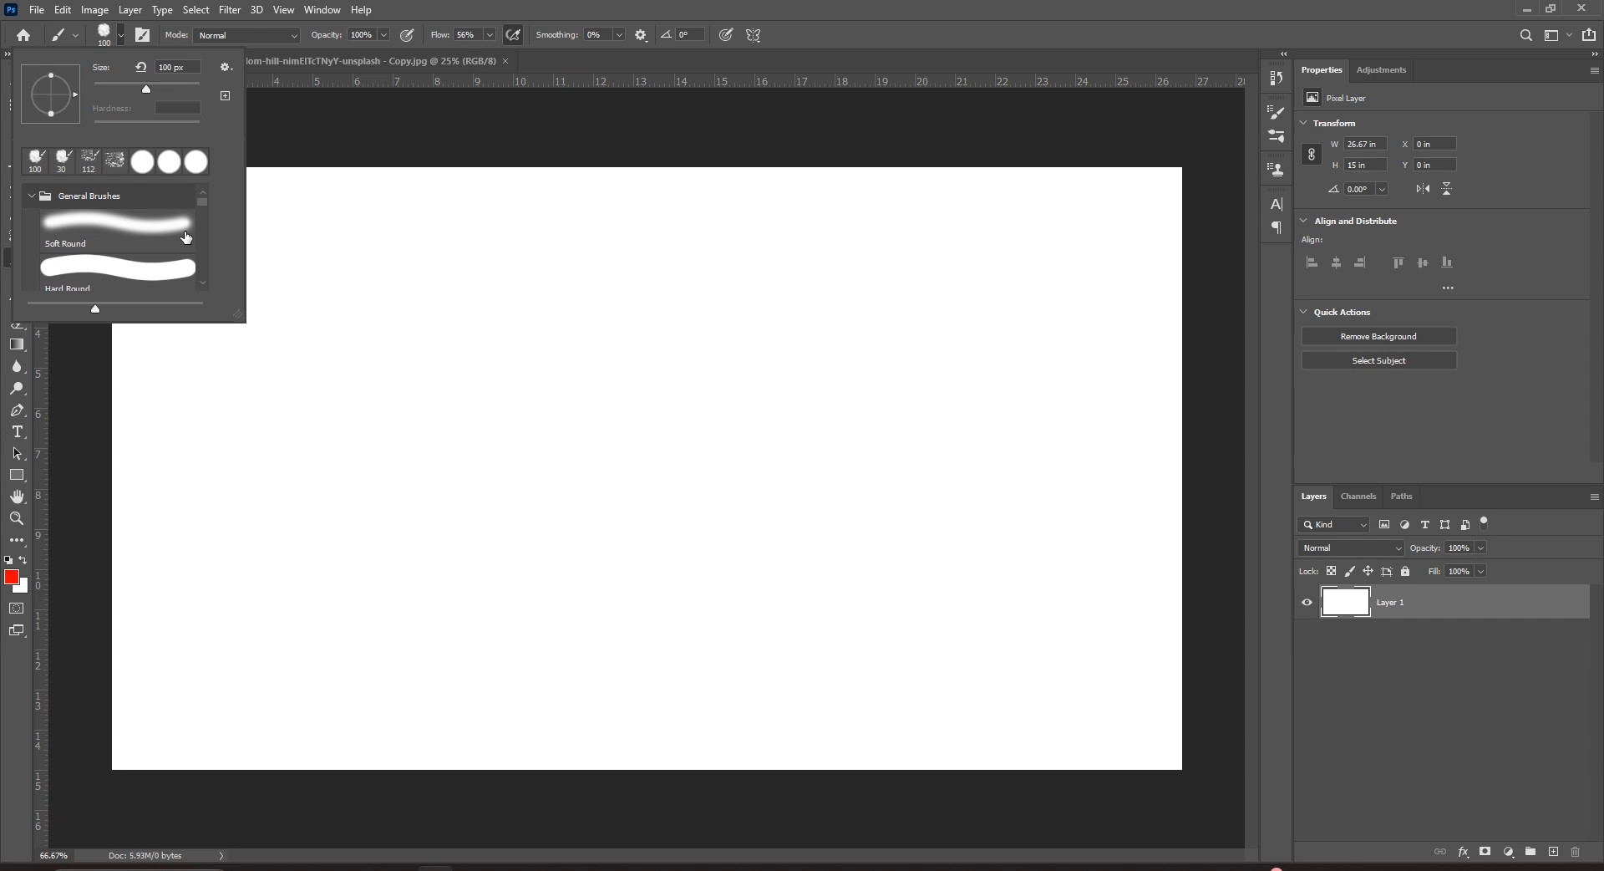
{"action": "left_click", "coordinate": [132, 269]}
{"action": "left_click_drag", "start_coordinate": [284, 247], "coordinate": [910, 246]}
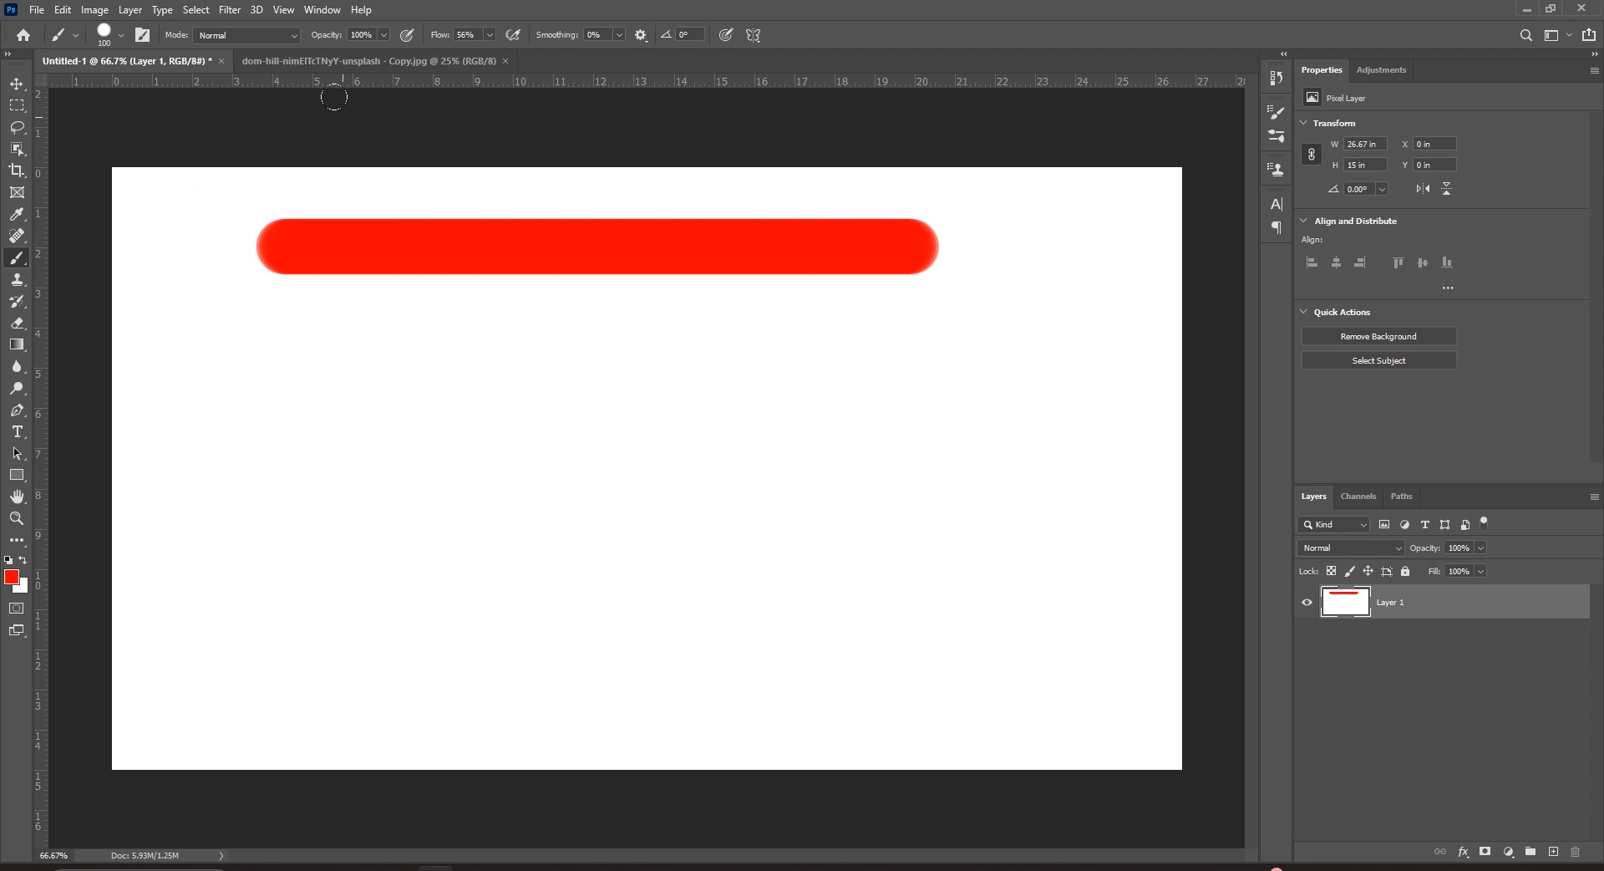
Raise brush flow to 100% and paint a full-flow stroke below the first.
{"action": "left_click", "coordinate": [490, 34]}
{"action": "left_click_drag", "start_coordinate": [494, 50], "coordinate": [644, 63]}
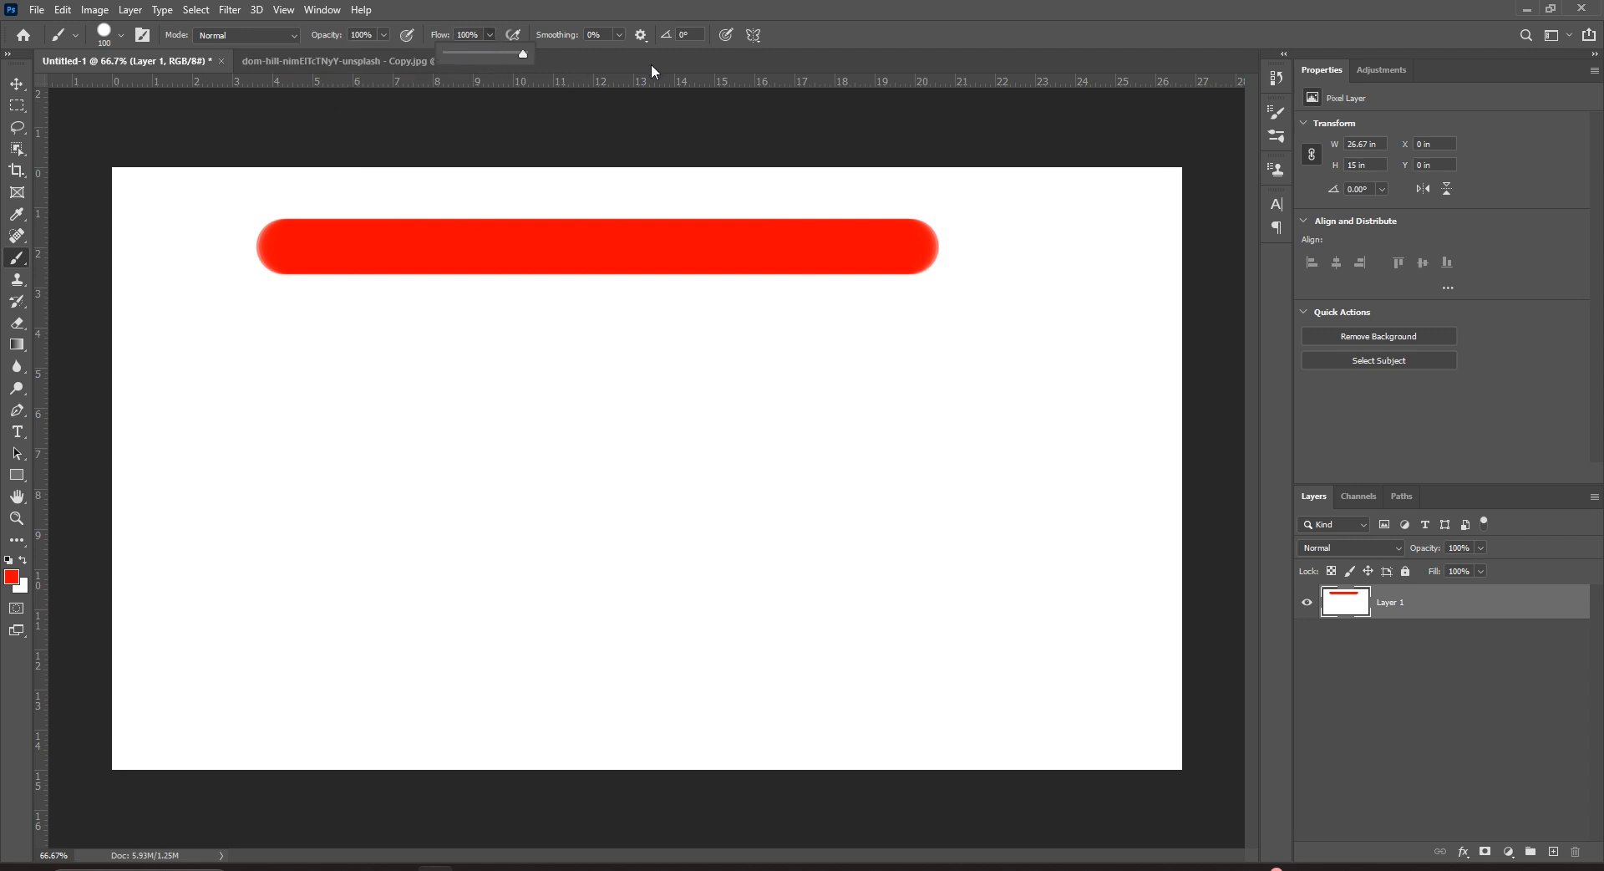
{"action": "left_click_drag", "start_coordinate": [257, 359], "coordinate": [950, 328]}
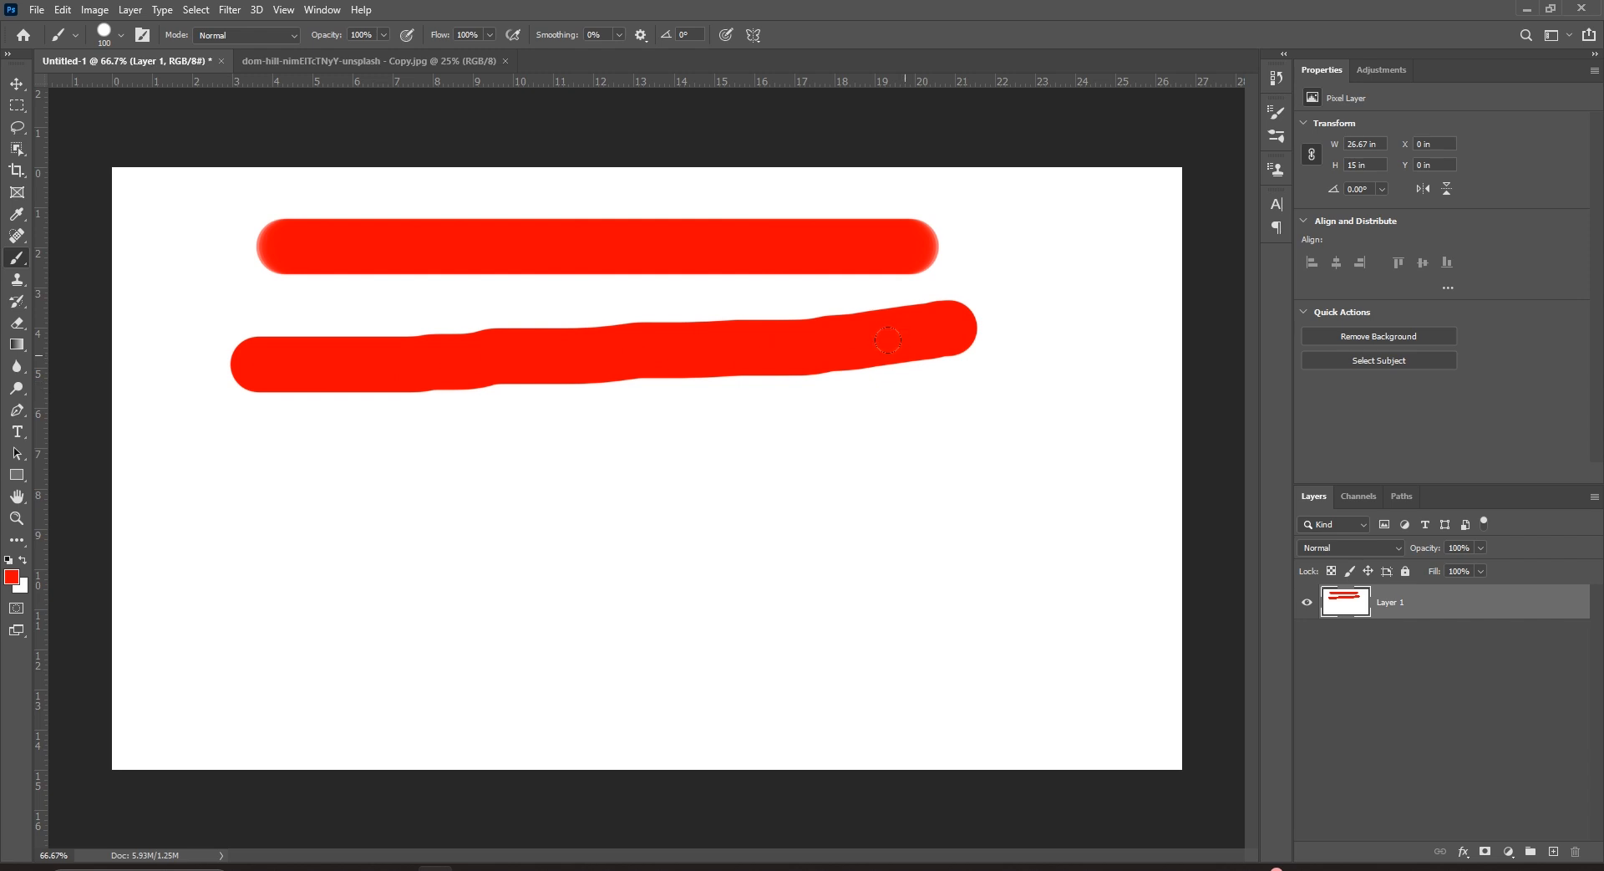
Paint strokes at 34% and 78% opacity, then fill the layer white to clear them.
{"action": "left_click", "coordinate": [384, 35]}
{"action": "mouse_move", "coordinate": [251, 512]}
{"action": "left_mouse_down"}
{"action": "mouse_move", "coordinate": [483, 489]}
{"action": "mouse_move", "coordinate": [912, 444]}
{"action": "left_mouse_up"}
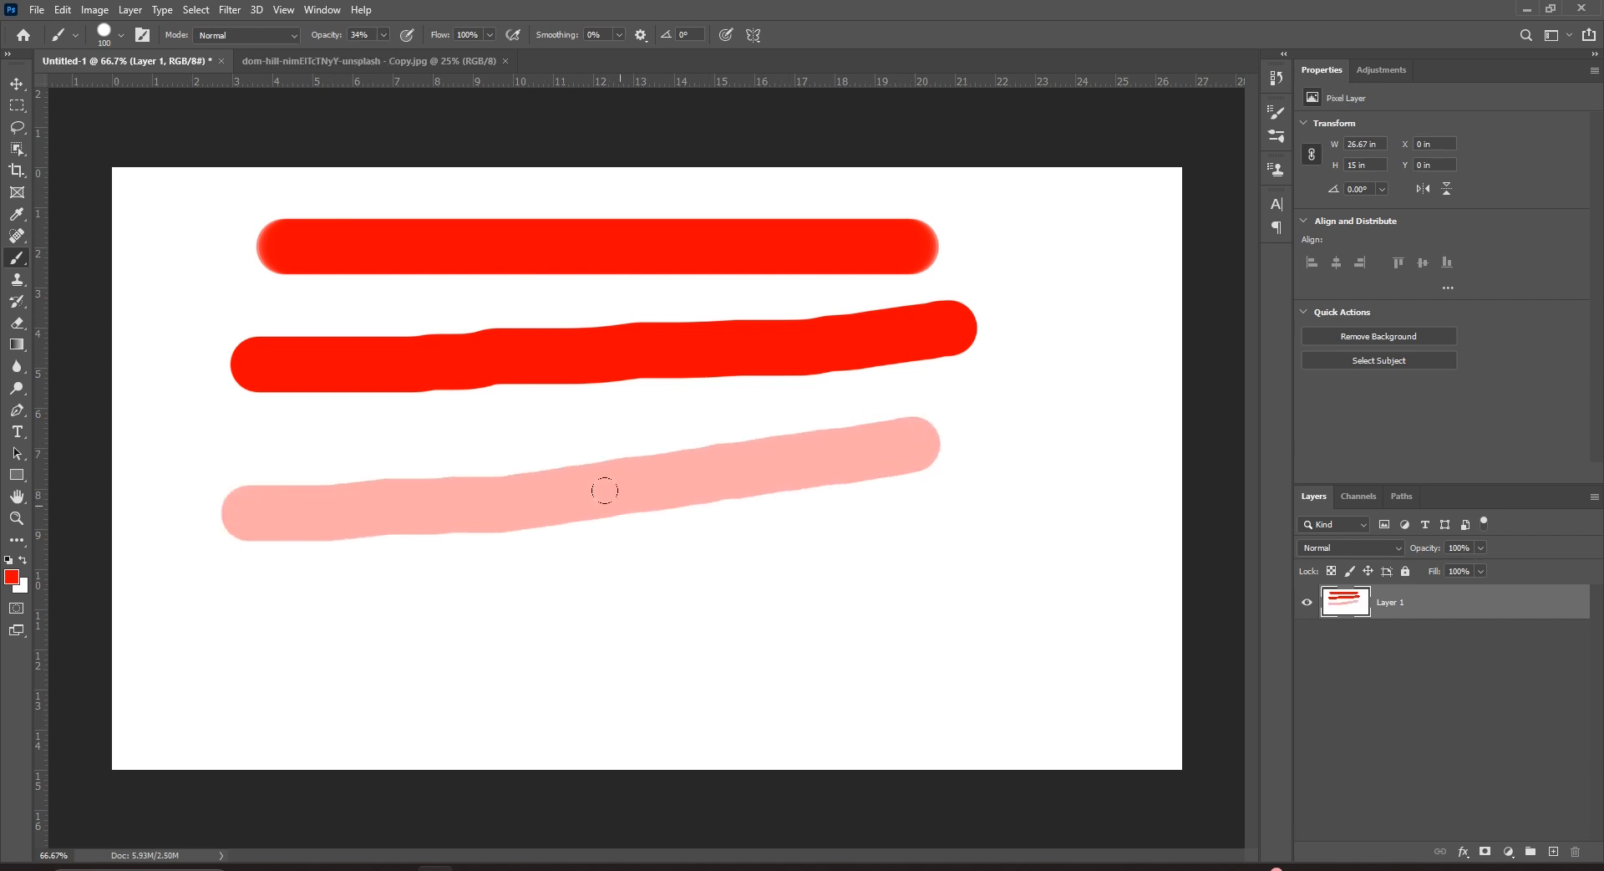
{"action": "left_click", "coordinate": [382, 35]}
{"action": "left_click_drag", "start_coordinate": [943, 566], "coordinate": [441, 588]}
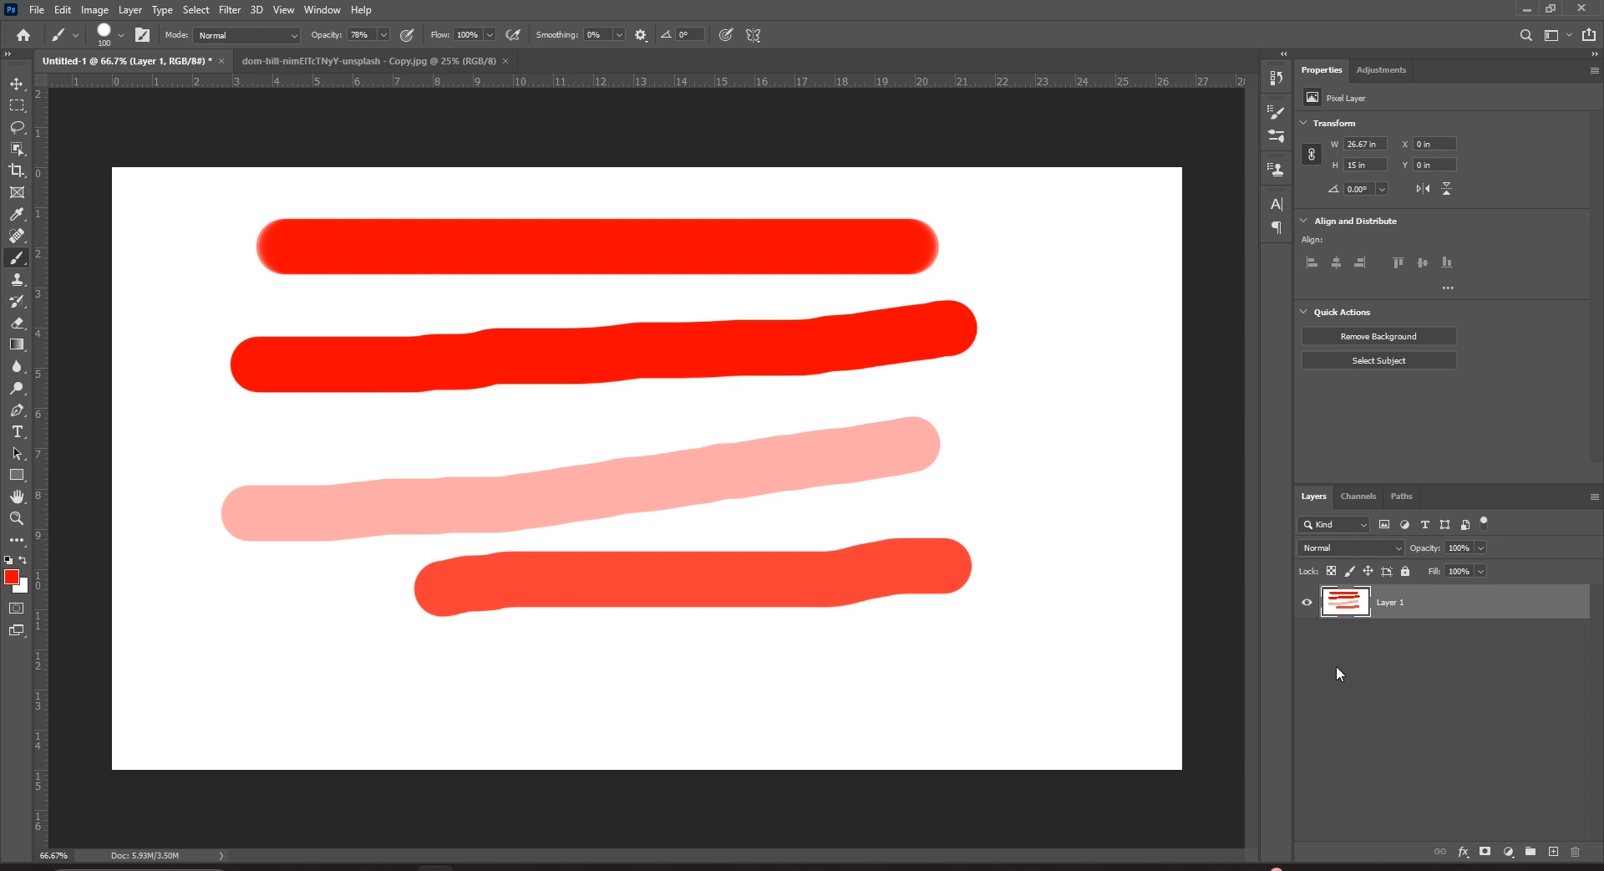
{"action": "key", "text": "ctrl+BackSpace"}
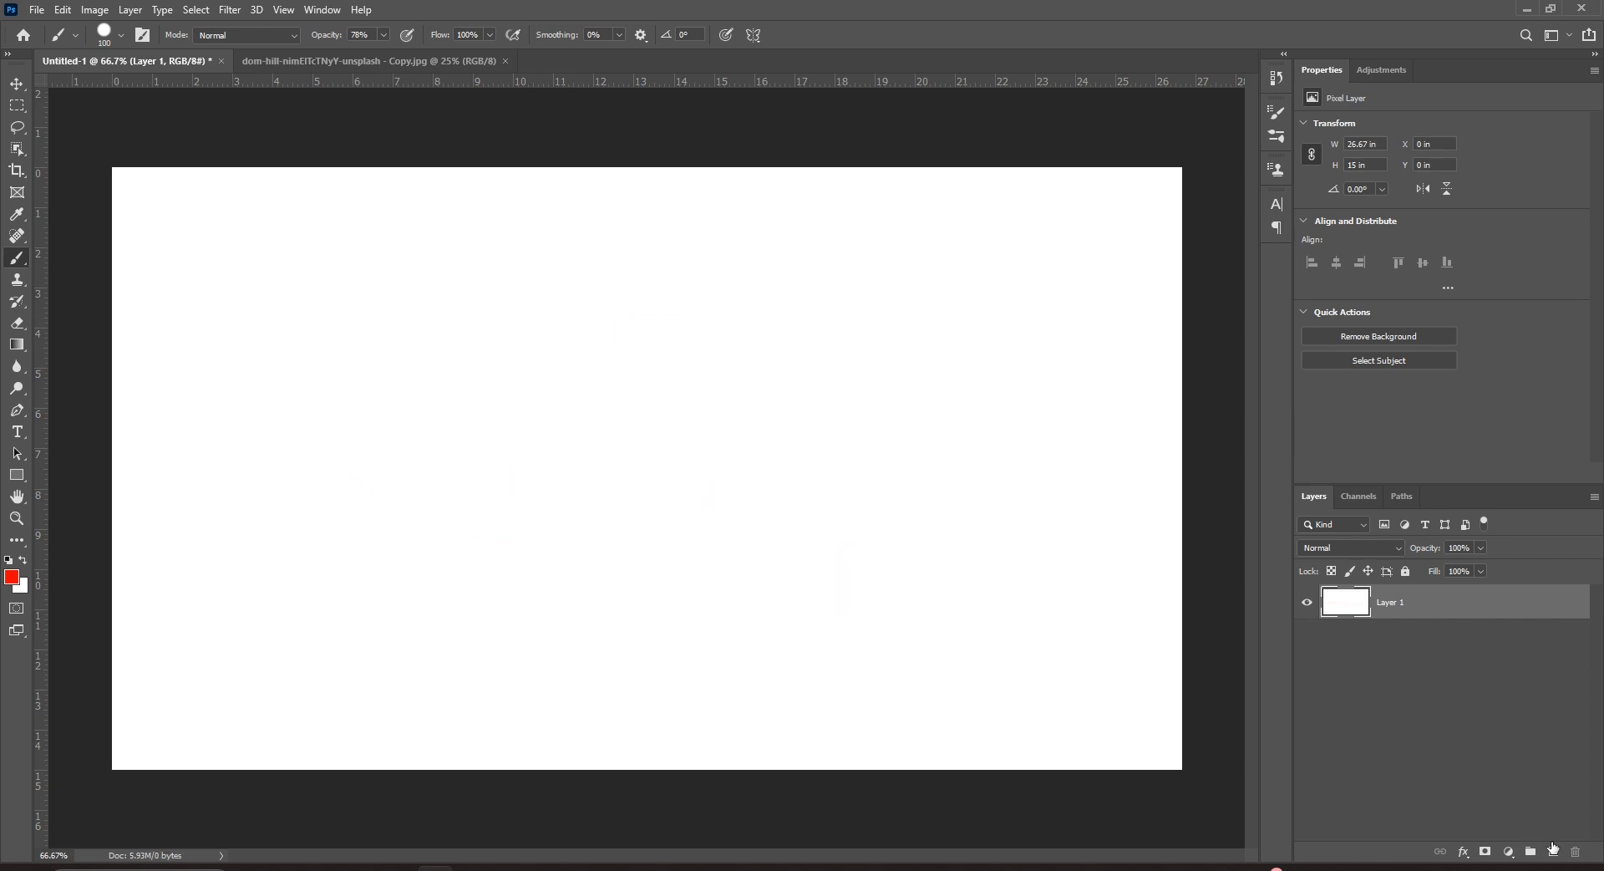
On a new Layer 2, paint one red stroke at 100% opacity and another at 47%.
{"action": "left_click", "coordinate": [1552, 850]}
{"action": "left_click_drag", "start_coordinate": [269, 332], "coordinate": [775, 335]}
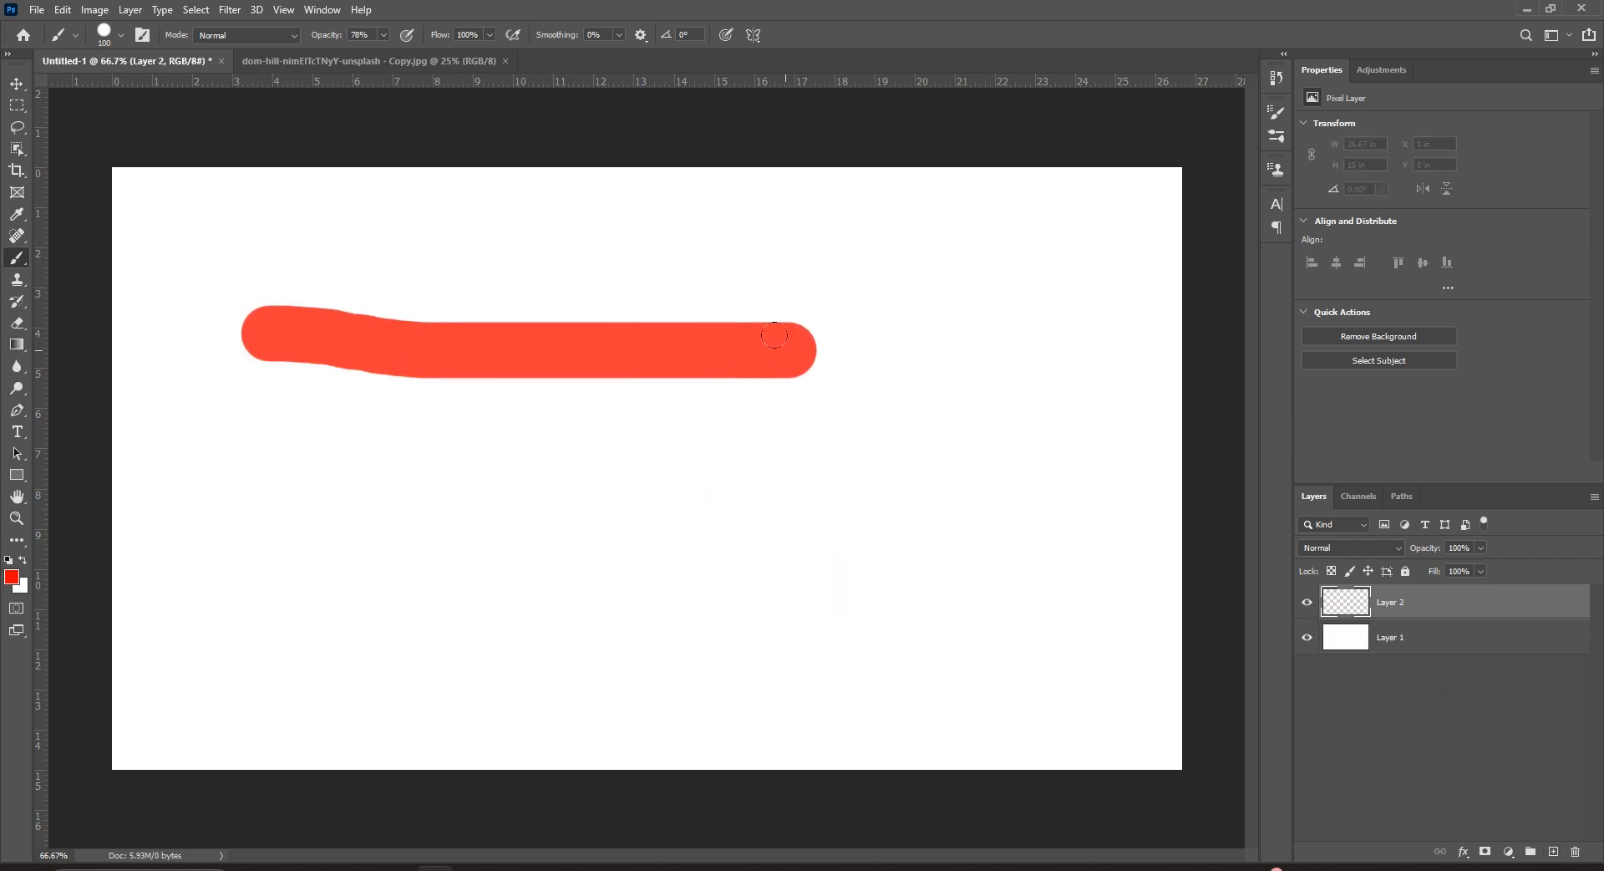
{"action": "left_click", "coordinate": [384, 36]}
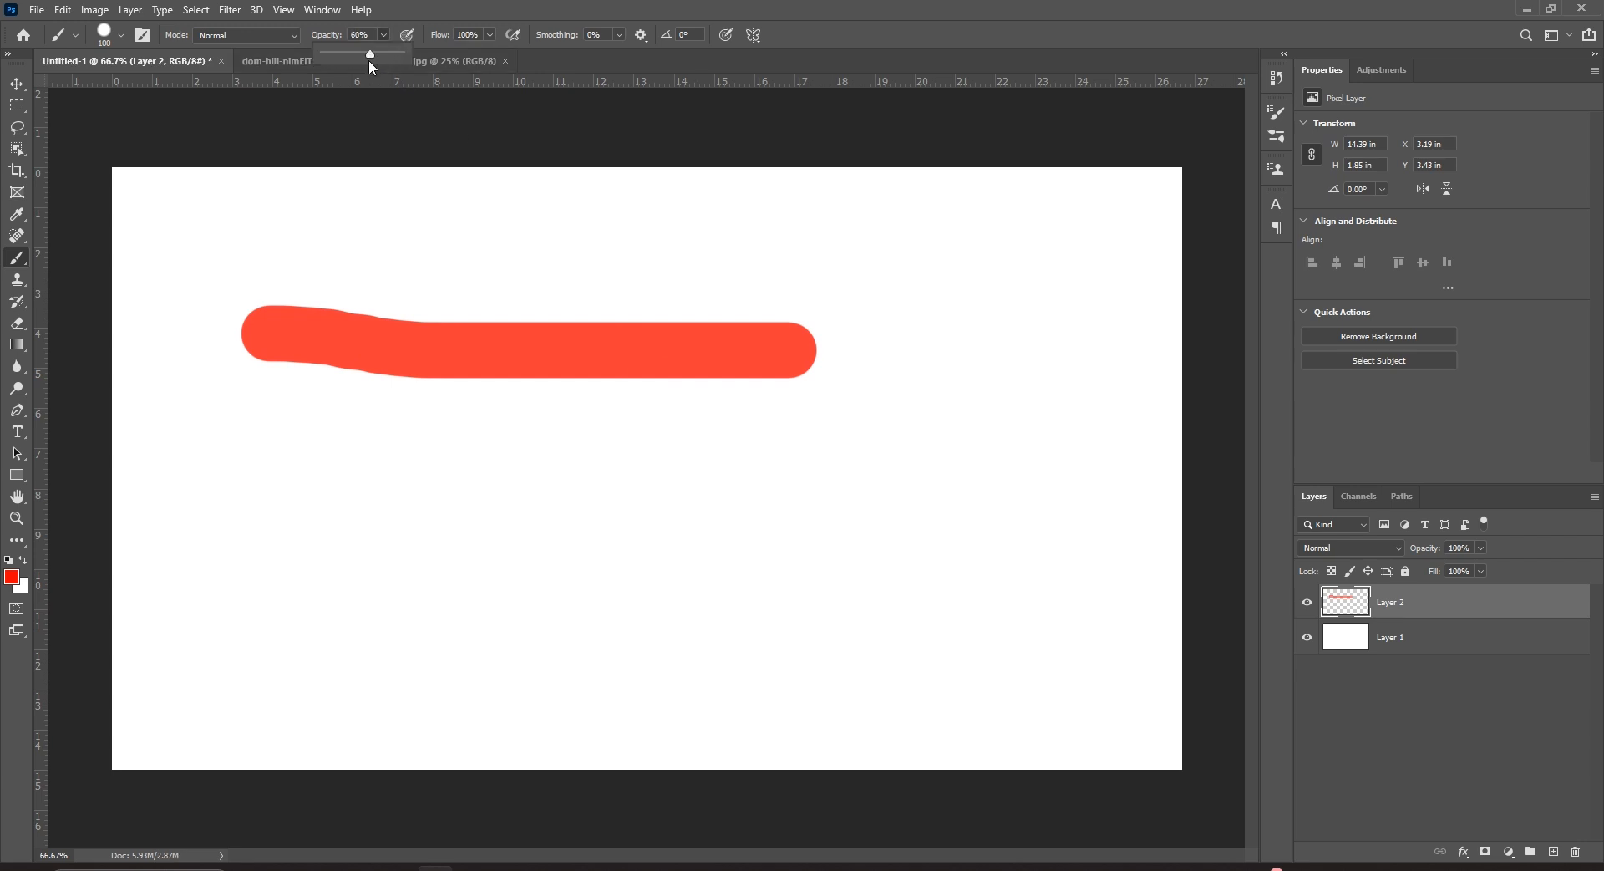
{"action": "left_click_drag", "start_coordinate": [402, 492], "coordinate": [931, 465]}
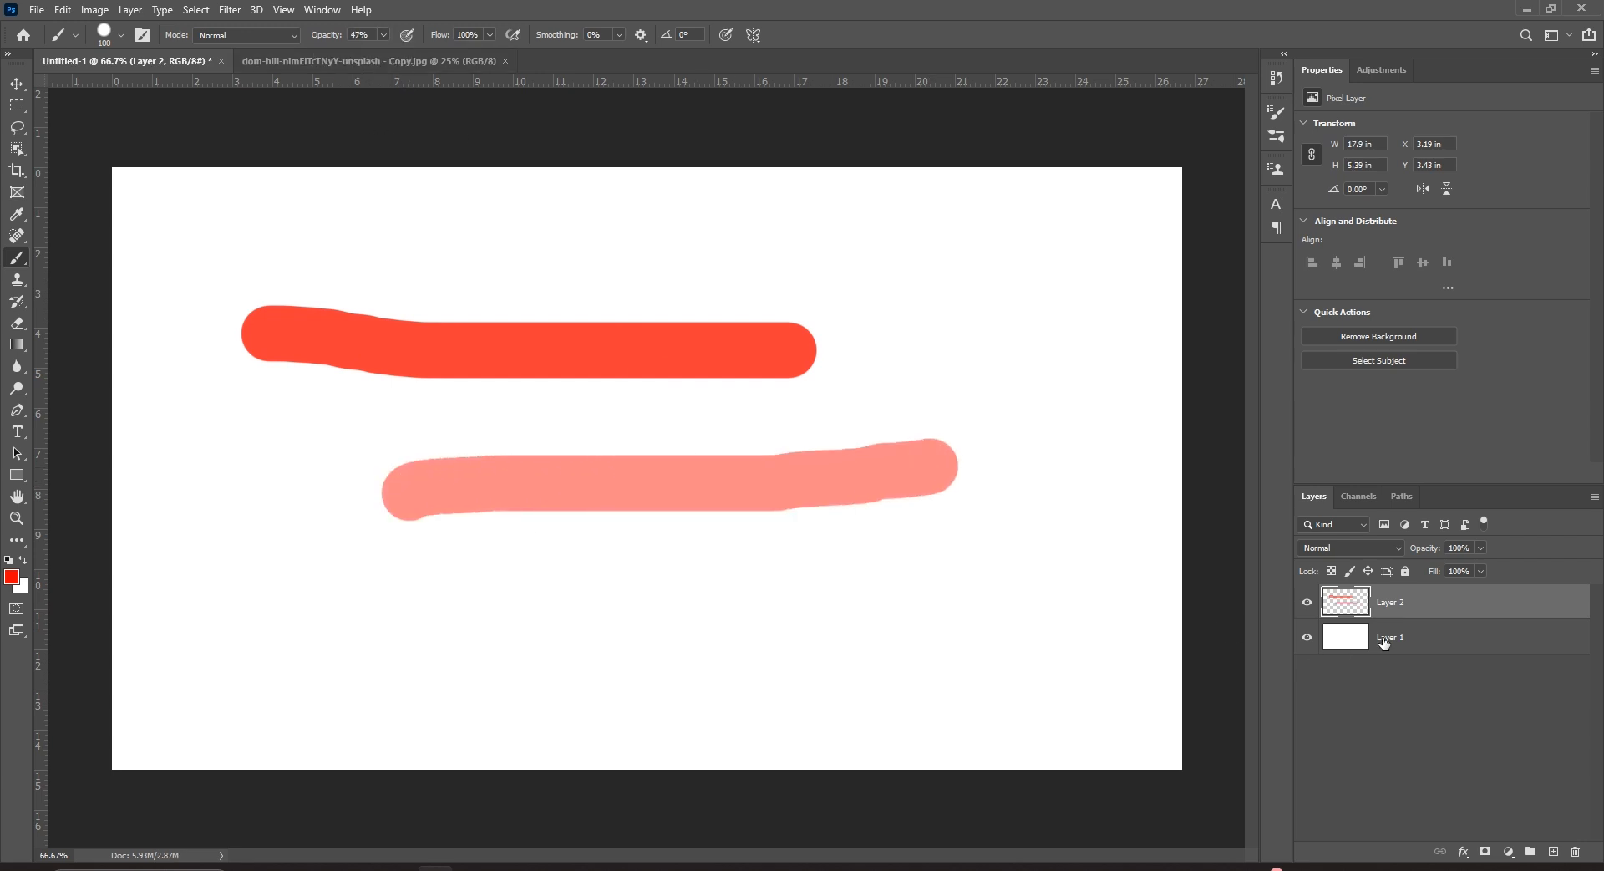
Set the foreground colour to blue, undo a trial blue fill of Layer 1, and hide Layer 2.
{"action": "left_click", "coordinate": [1409, 655]}
{"action": "left_click", "coordinate": [11, 576]}
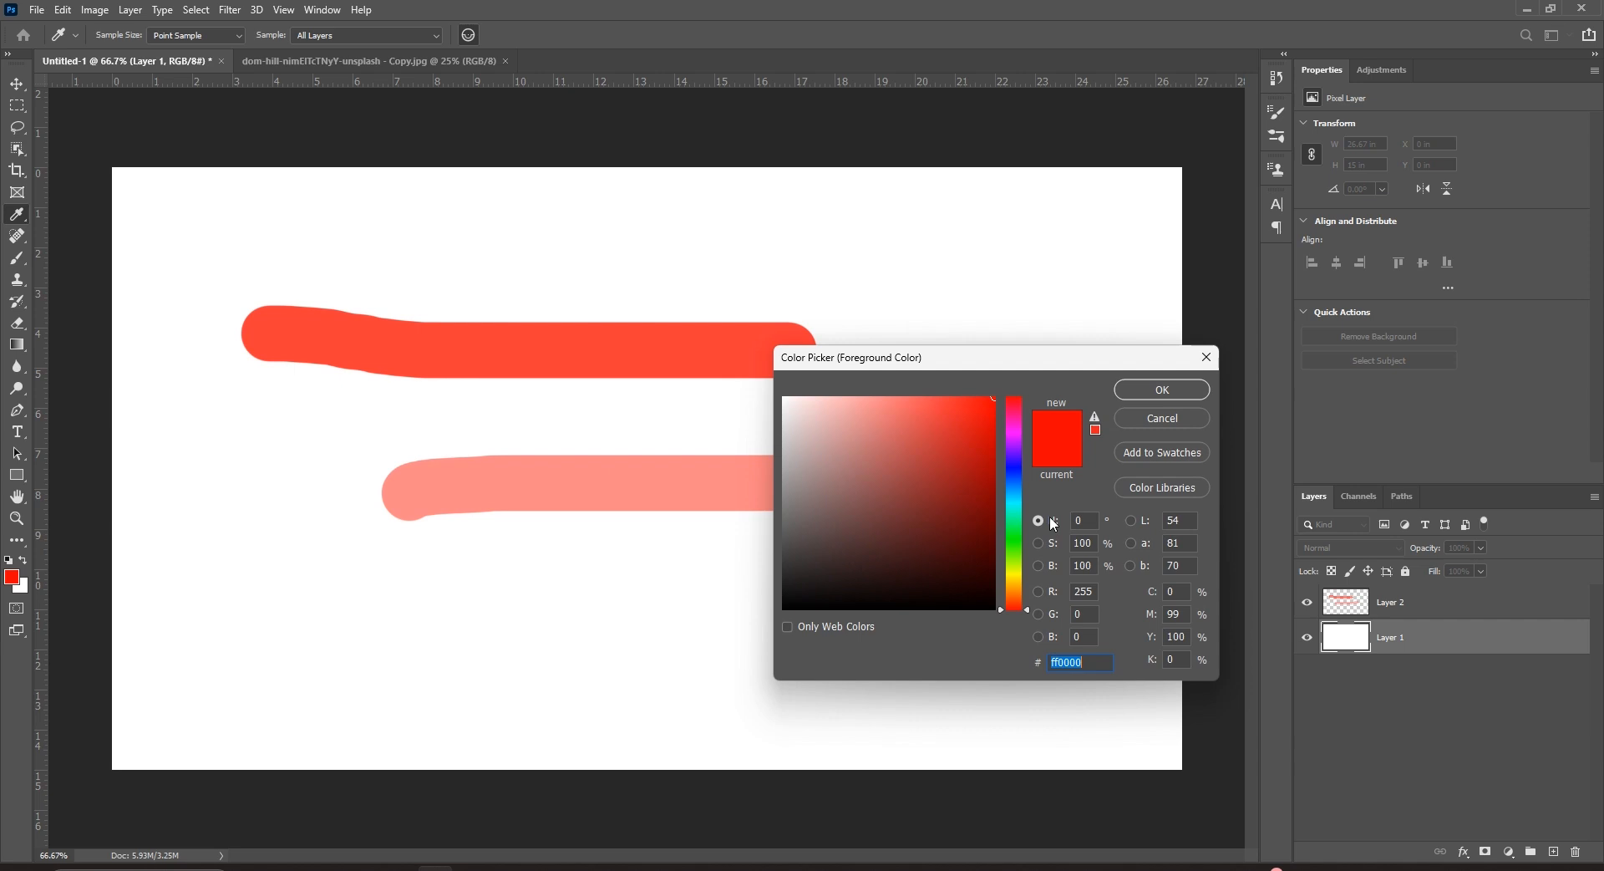
{"action": "left_click", "coordinate": [1013, 487]}
{"action": "left_click", "coordinate": [1157, 390]}
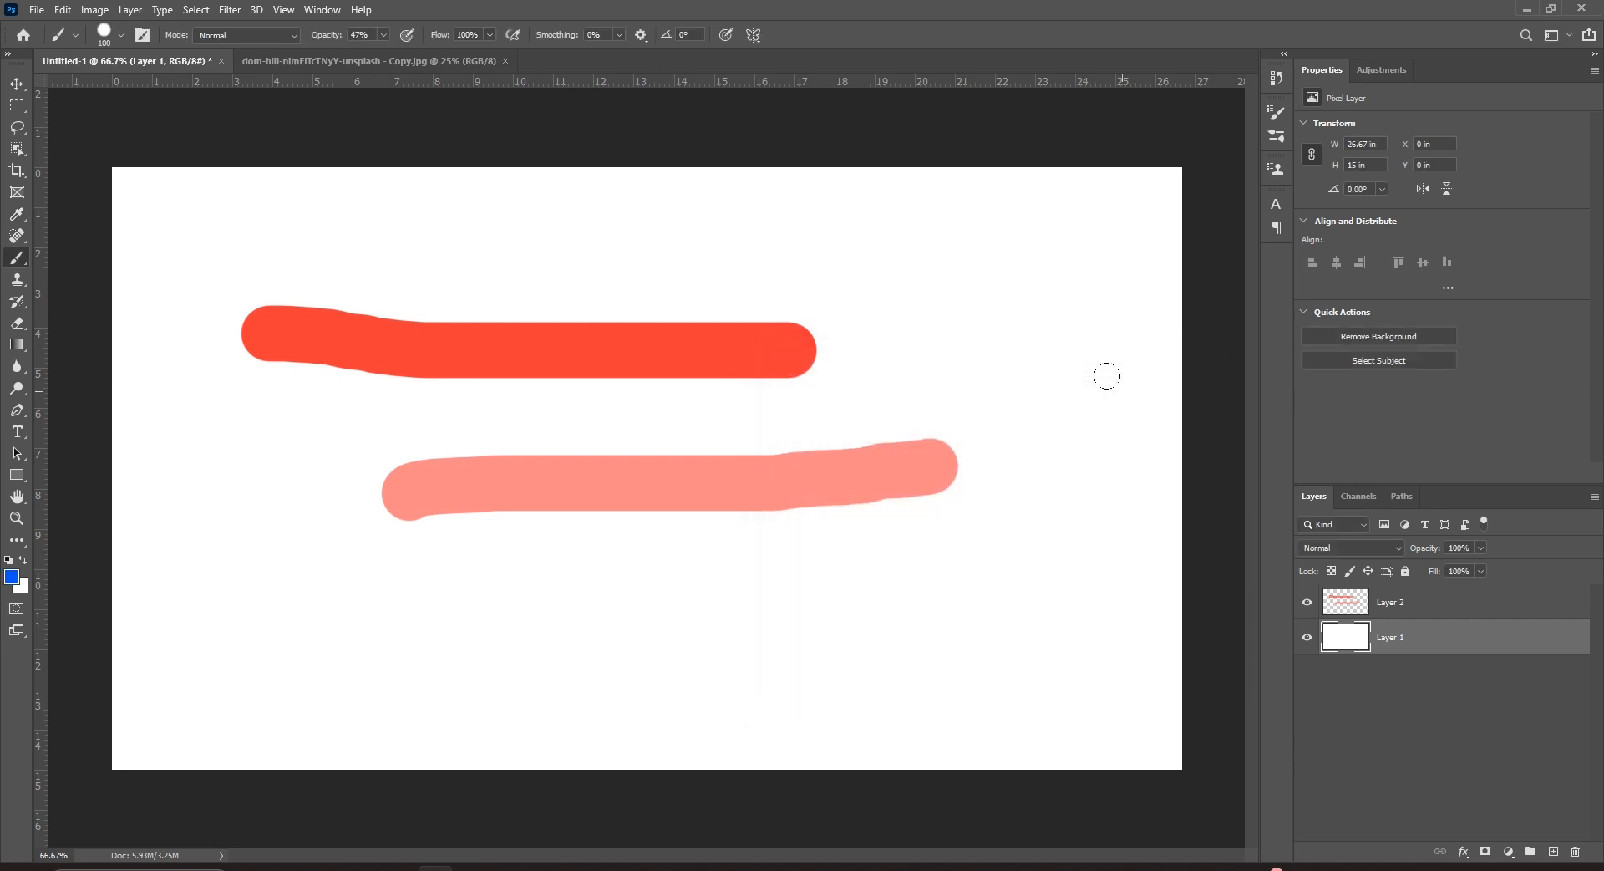
{"action": "key", "text": "alt+BackSpace"}
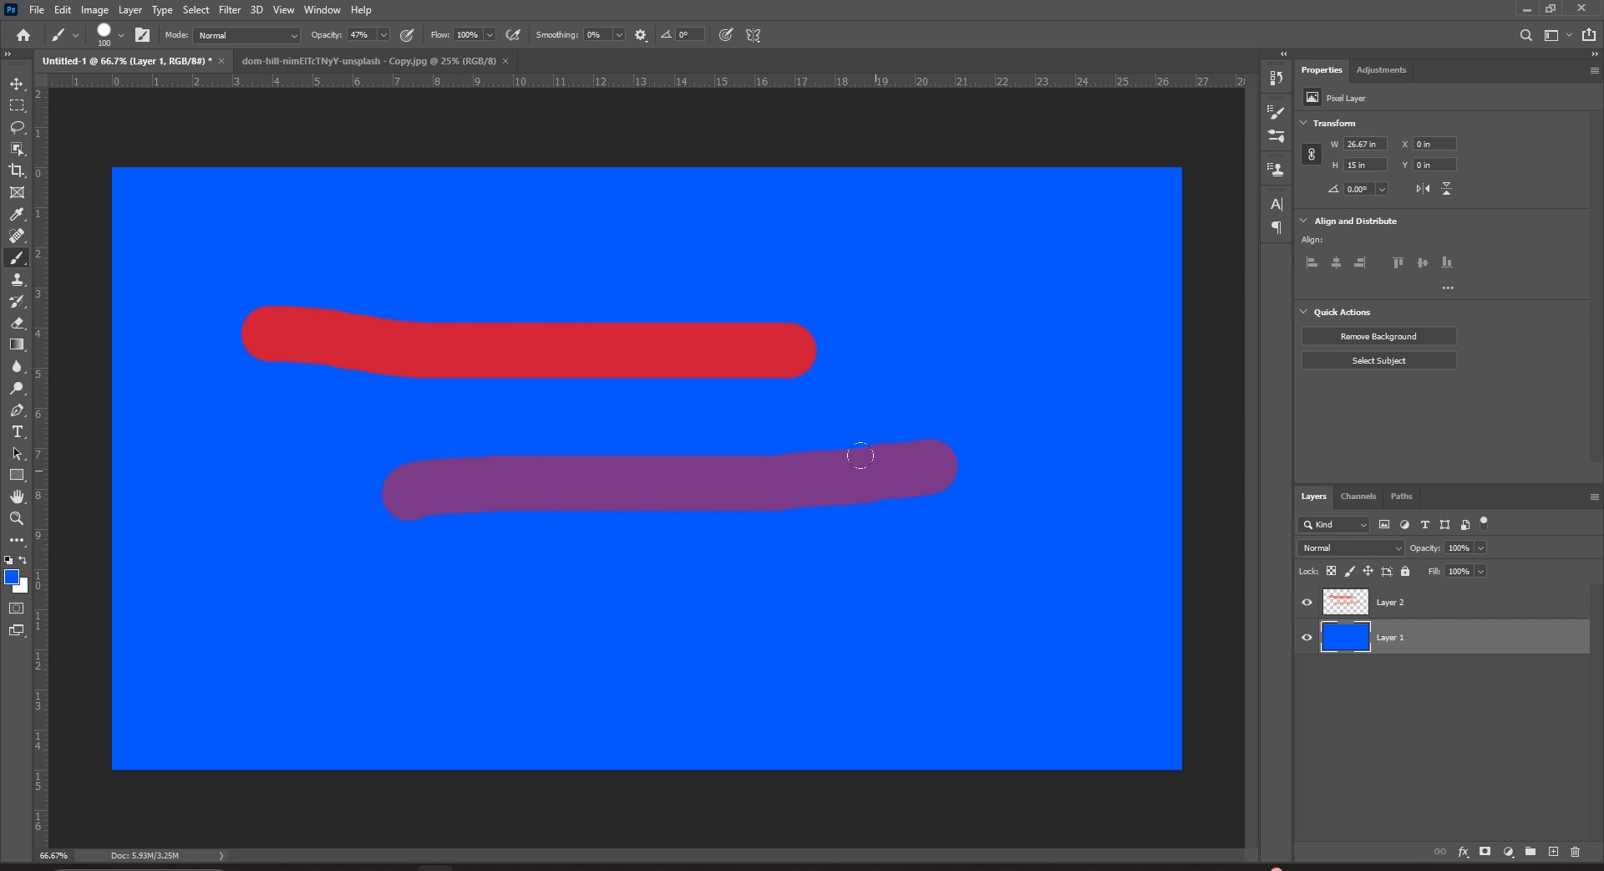
{"action": "key", "text": "ctrl+z"}
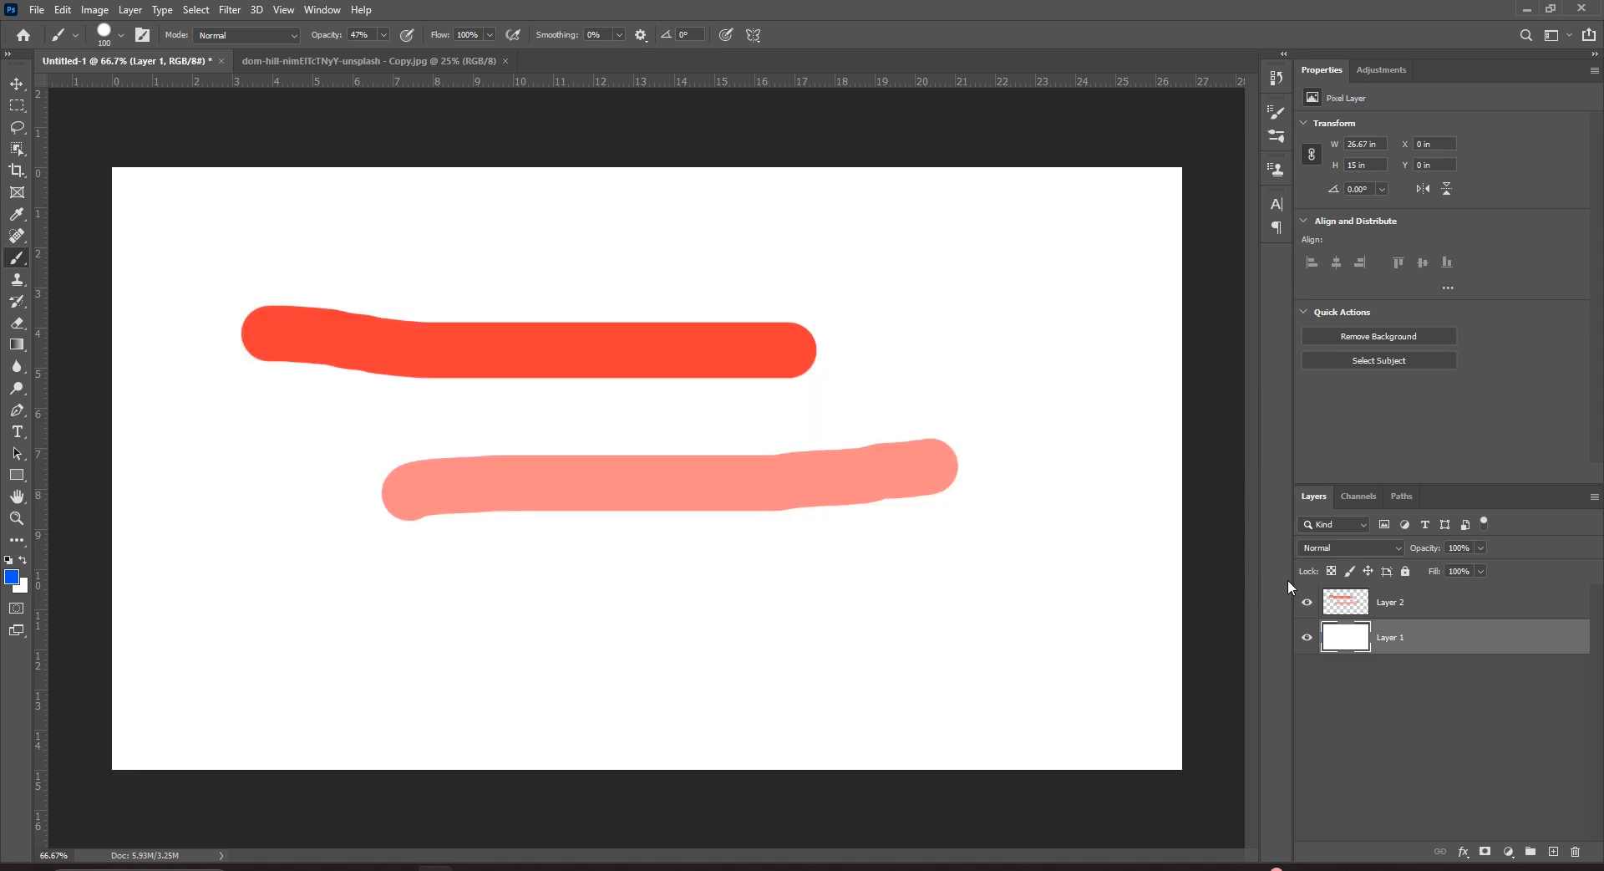
{"action": "left_click", "coordinate": [1309, 605]}
{"action": "left_click", "coordinate": [1341, 613]}
Restore brush opacity to 100% and paint three blue strokes on new Layer 3 at full and 46% flow.
{"action": "right_click", "coordinate": [15, 264]}
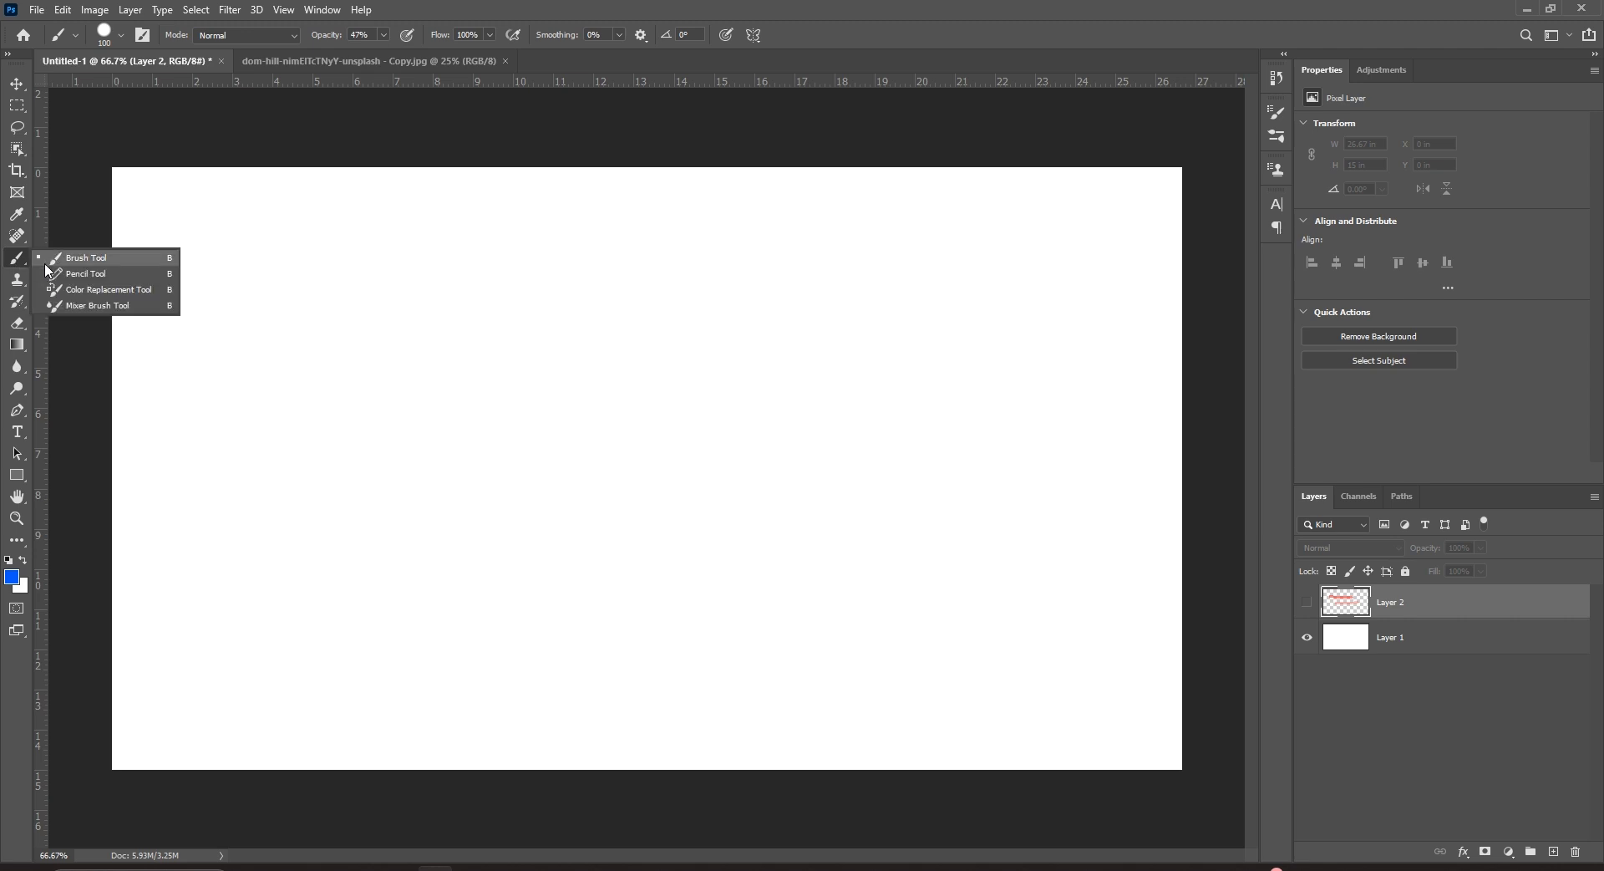
{"action": "left_click", "coordinate": [87, 264]}
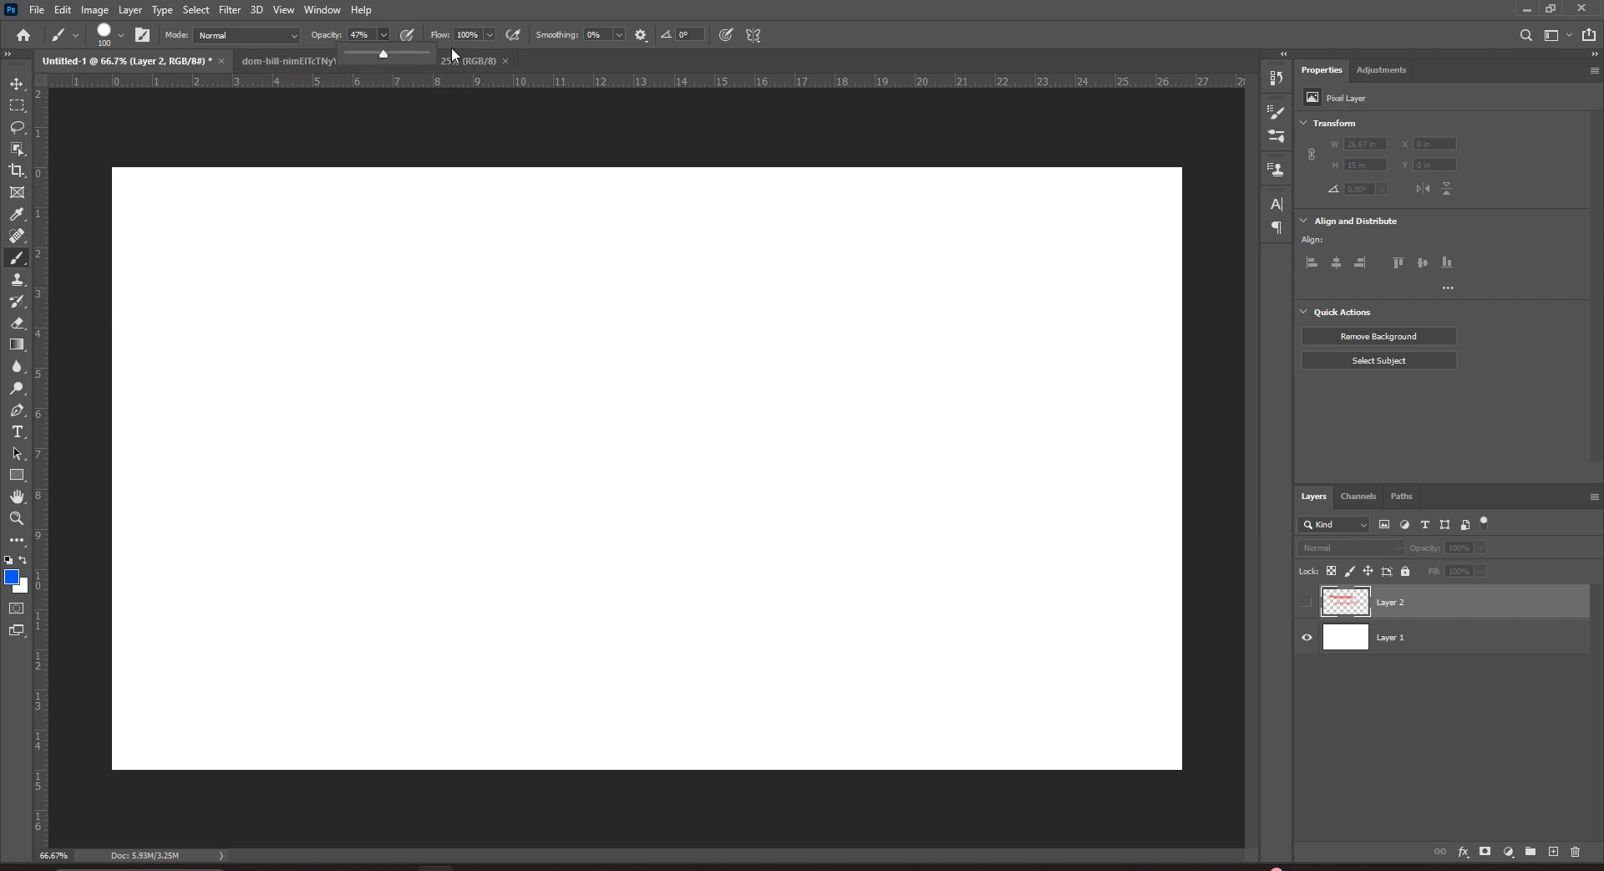
{"action": "left_click_drag", "start_coordinate": [423, 52], "coordinate": [441, 53]}
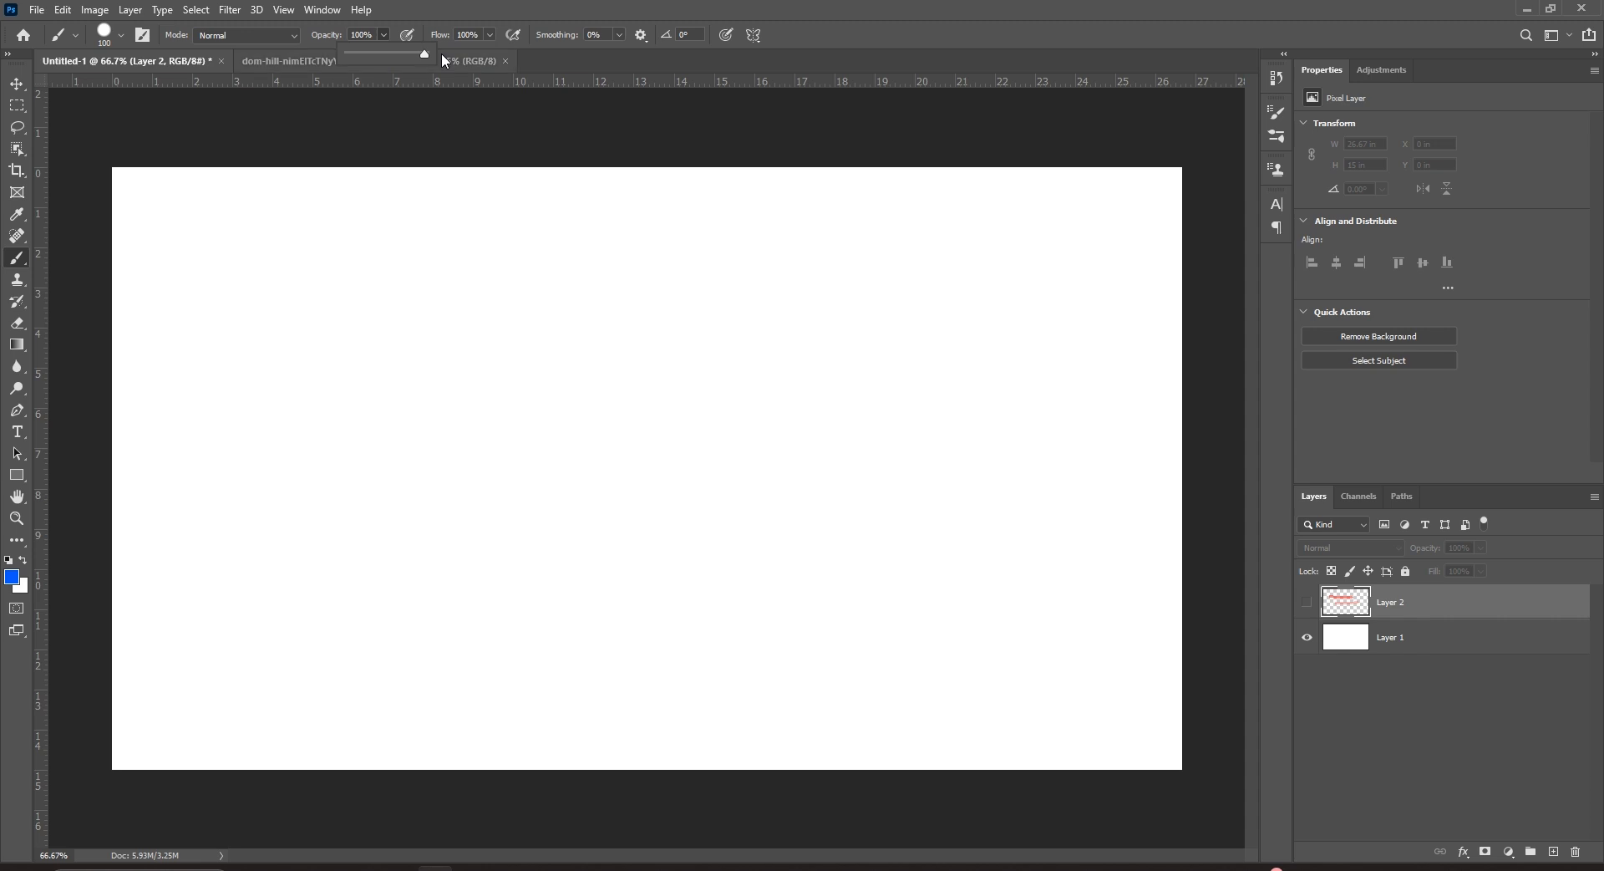
{"action": "left_click", "coordinate": [1554, 852]}
{"action": "left_click_drag", "start_coordinate": [222, 279], "coordinate": [939, 281]}
{"action": "left_click", "coordinate": [490, 35]}
{"action": "left_click_drag", "start_coordinate": [451, 61], "coordinate": [447, 61]}
{"action": "left_click_drag", "start_coordinate": [236, 408], "coordinate": [479, 405]}
{"action": "mouse_move", "coordinate": [286, 537]}
{"action": "left_mouse_down"}
{"action": "mouse_move", "coordinate": [575, 549]}
{"action": "mouse_move", "coordinate": [746, 526]}
{"action": "left_mouse_up"}
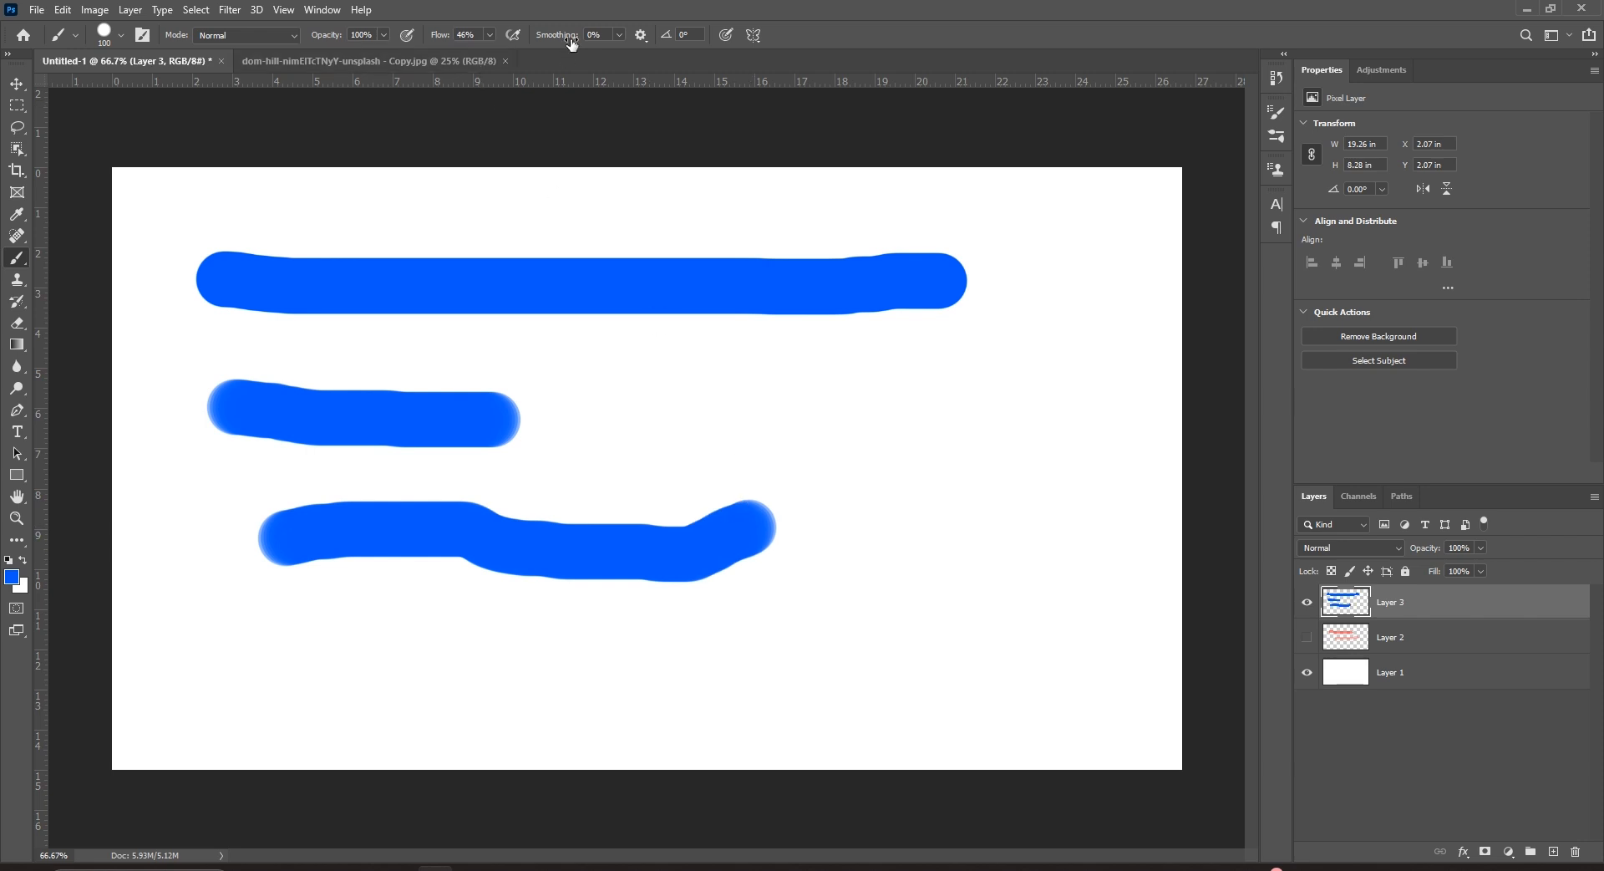
Reset all tools to their defaults, hide Layer 3, and set brush flow to 46%.
{"action": "right_click", "coordinate": [70, 33]}
{"action": "left_click", "coordinate": [109, 47]}
{"action": "left_click", "coordinate": [736, 328]}
{"action": "left_click", "coordinate": [1307, 601]}
{"action": "left_click", "coordinate": [490, 35]}
{"action": "left_click_drag", "start_coordinate": [496, 55], "coordinate": [449, 61]}
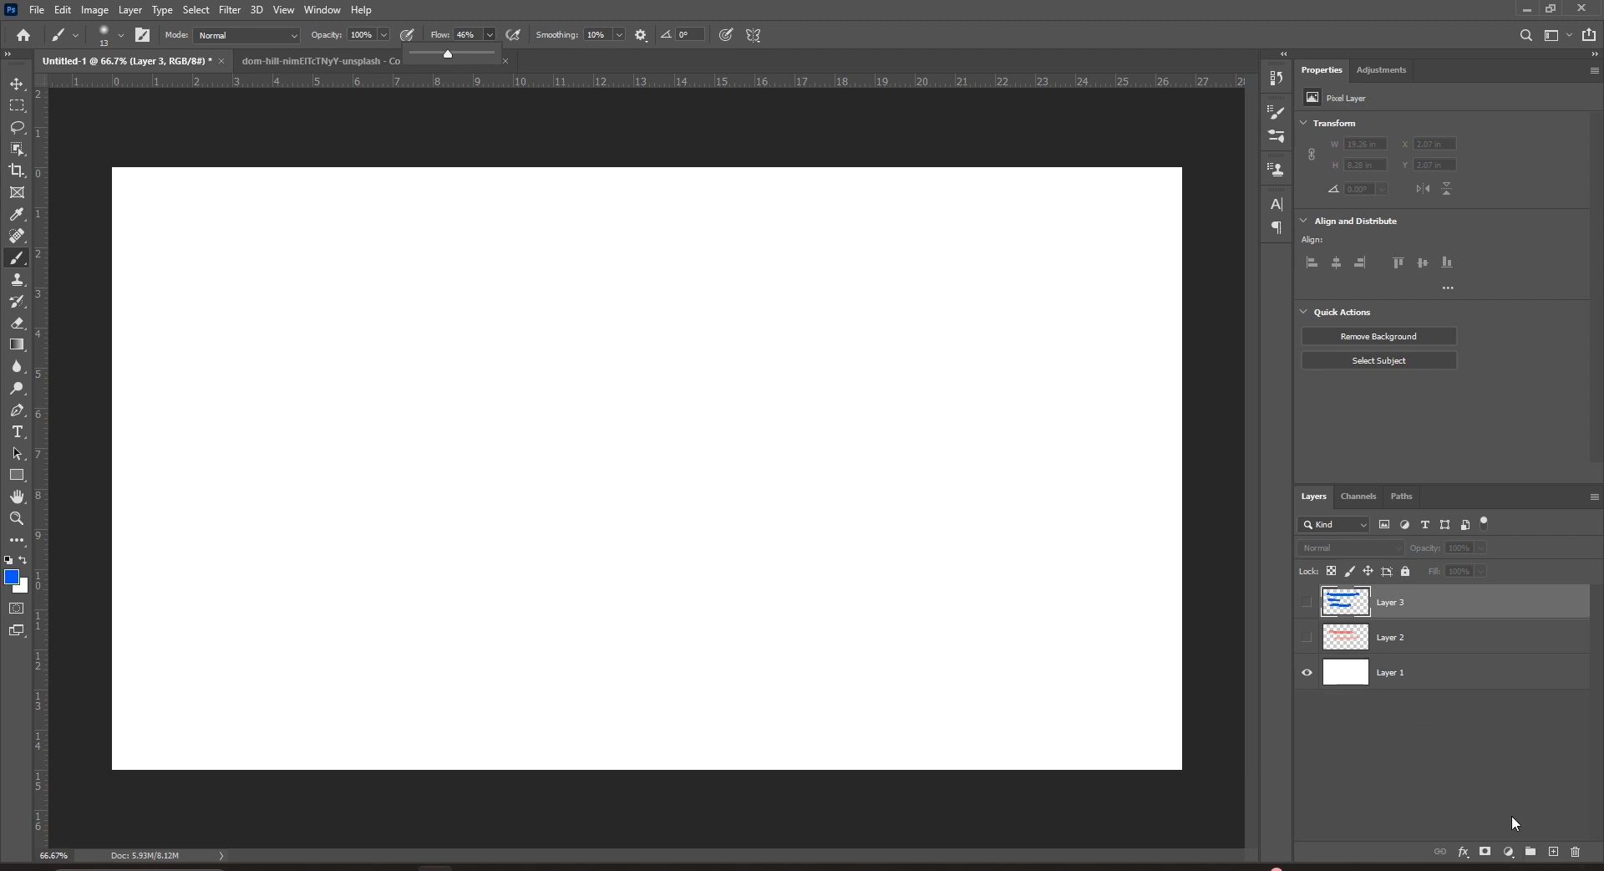
On new Layer 4, paint a soft 80 px blue stroke, then two strokes at 100% hardness.
{"action": "left_click", "coordinate": [1553, 851]}
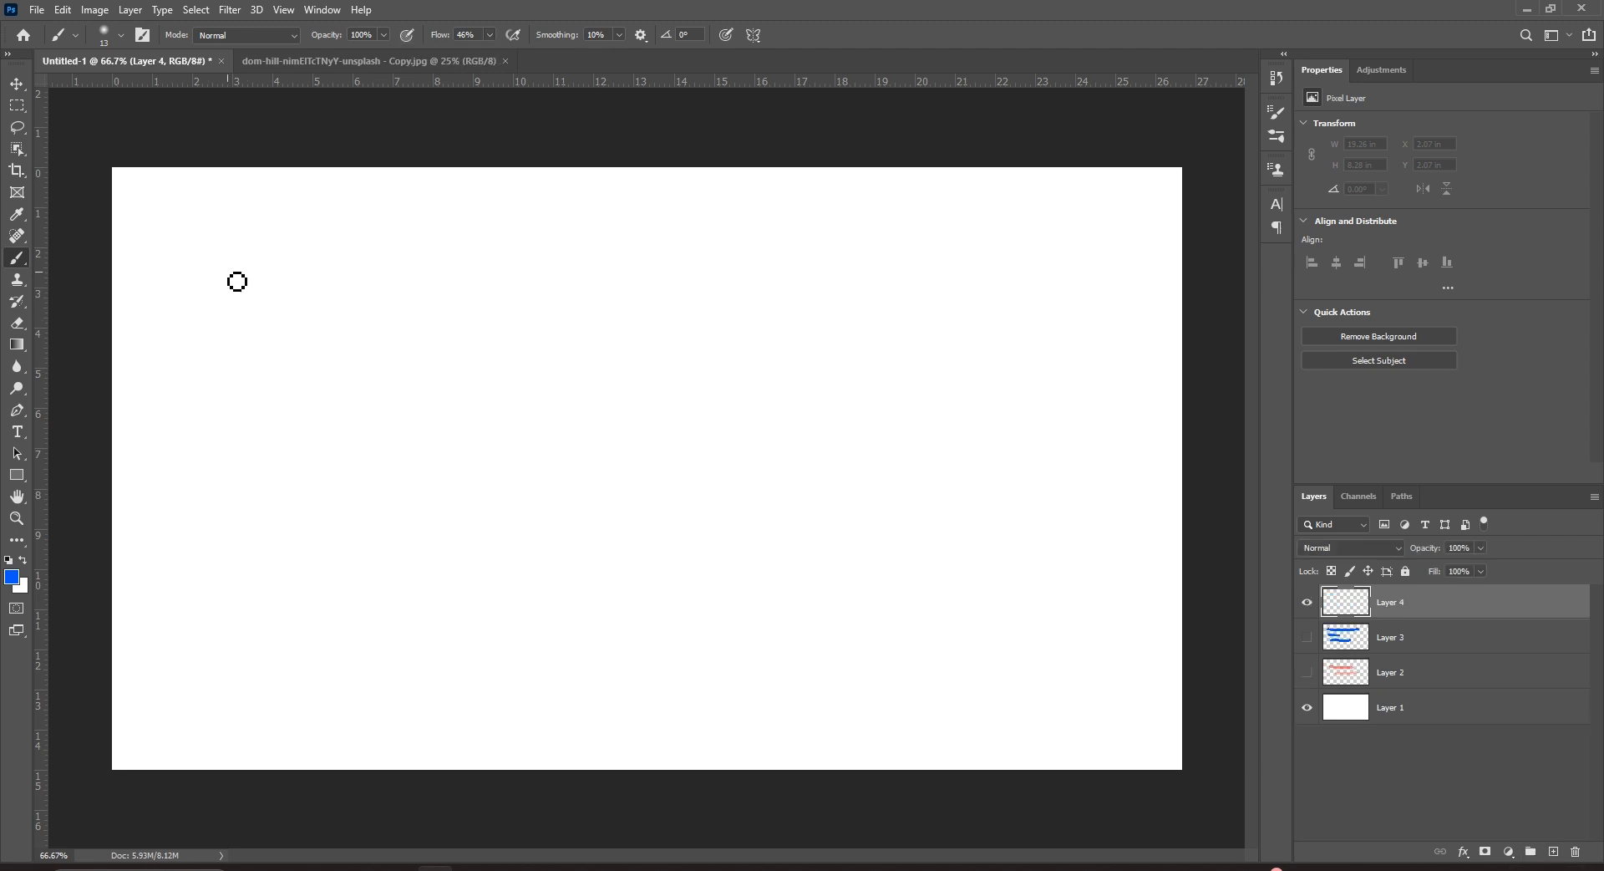
{"action": "key", "text": "bracketright"}
{"action": "key", "text": "bracketright"}
{"action": "key", "text": "bracketright"}
{"action": "key", "text": "bracketright"}
{"action": "key", "text": "bracketright"}
{"action": "key", "text": "bracketright"}
{"action": "key", "text": "bracketright"}
{"action": "key", "text": "bracketright"}
{"action": "key", "text": "bracketright"}
{"action": "key", "text": "bracketright"}
{"action": "key", "text": "bracketright"}
{"action": "key", "text": "bracketright"}
{"action": "left_click_drag", "start_coordinate": [246, 263], "coordinate": [459, 254]}
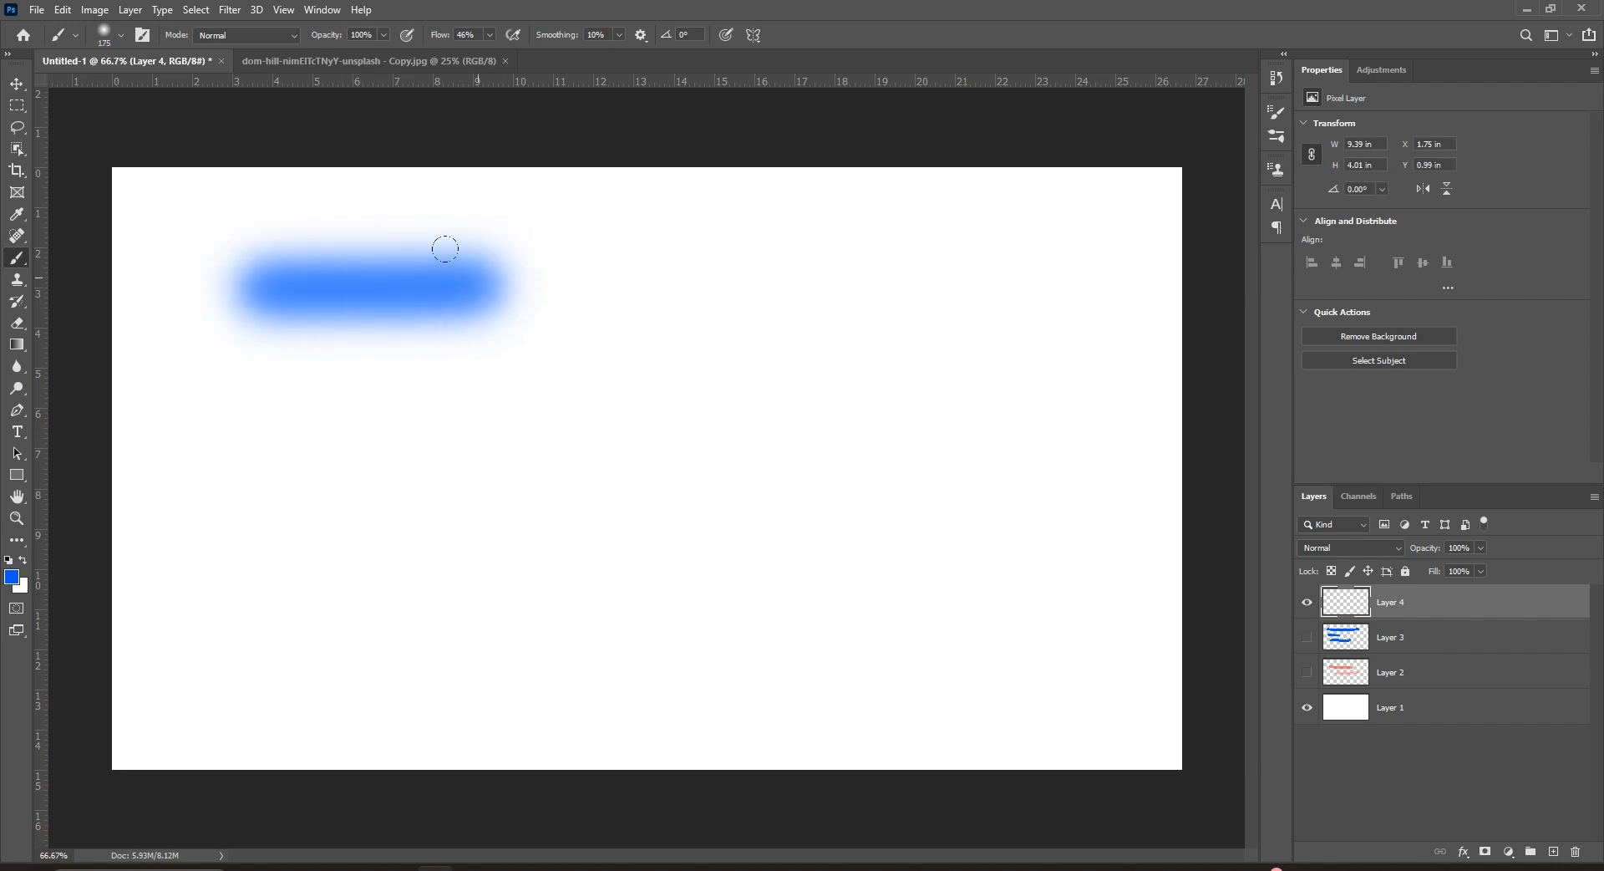
{"action": "right_click", "coordinate": [459, 254]}
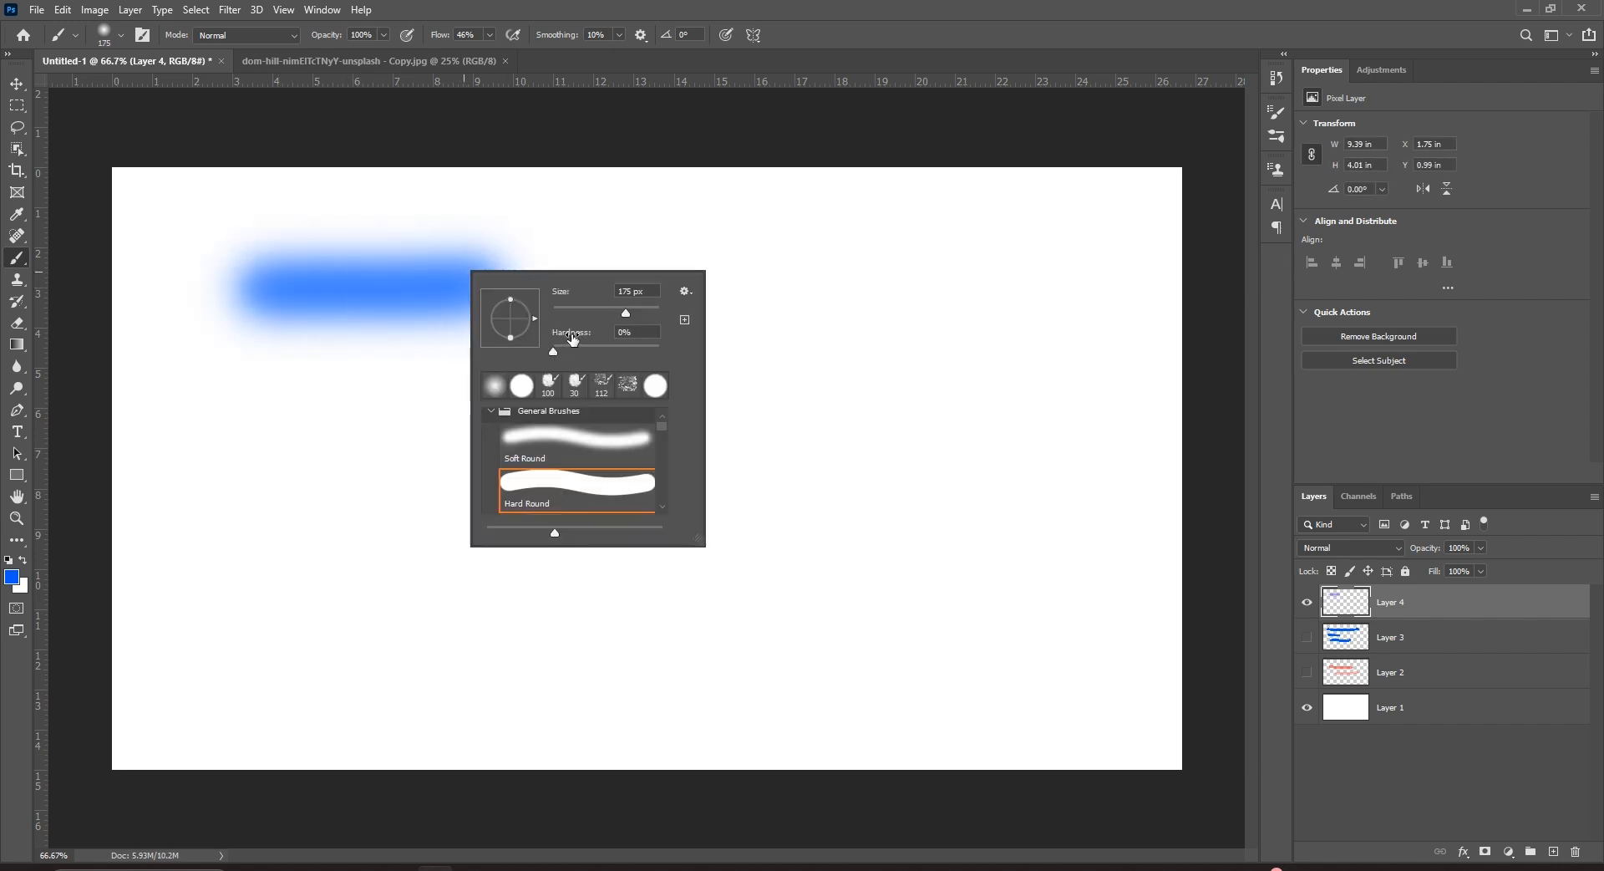
{"action": "left_click_drag", "start_coordinate": [553, 350], "coordinate": [761, 359]}
{"action": "left_click_drag", "start_coordinate": [270, 439], "coordinate": [781, 409]}
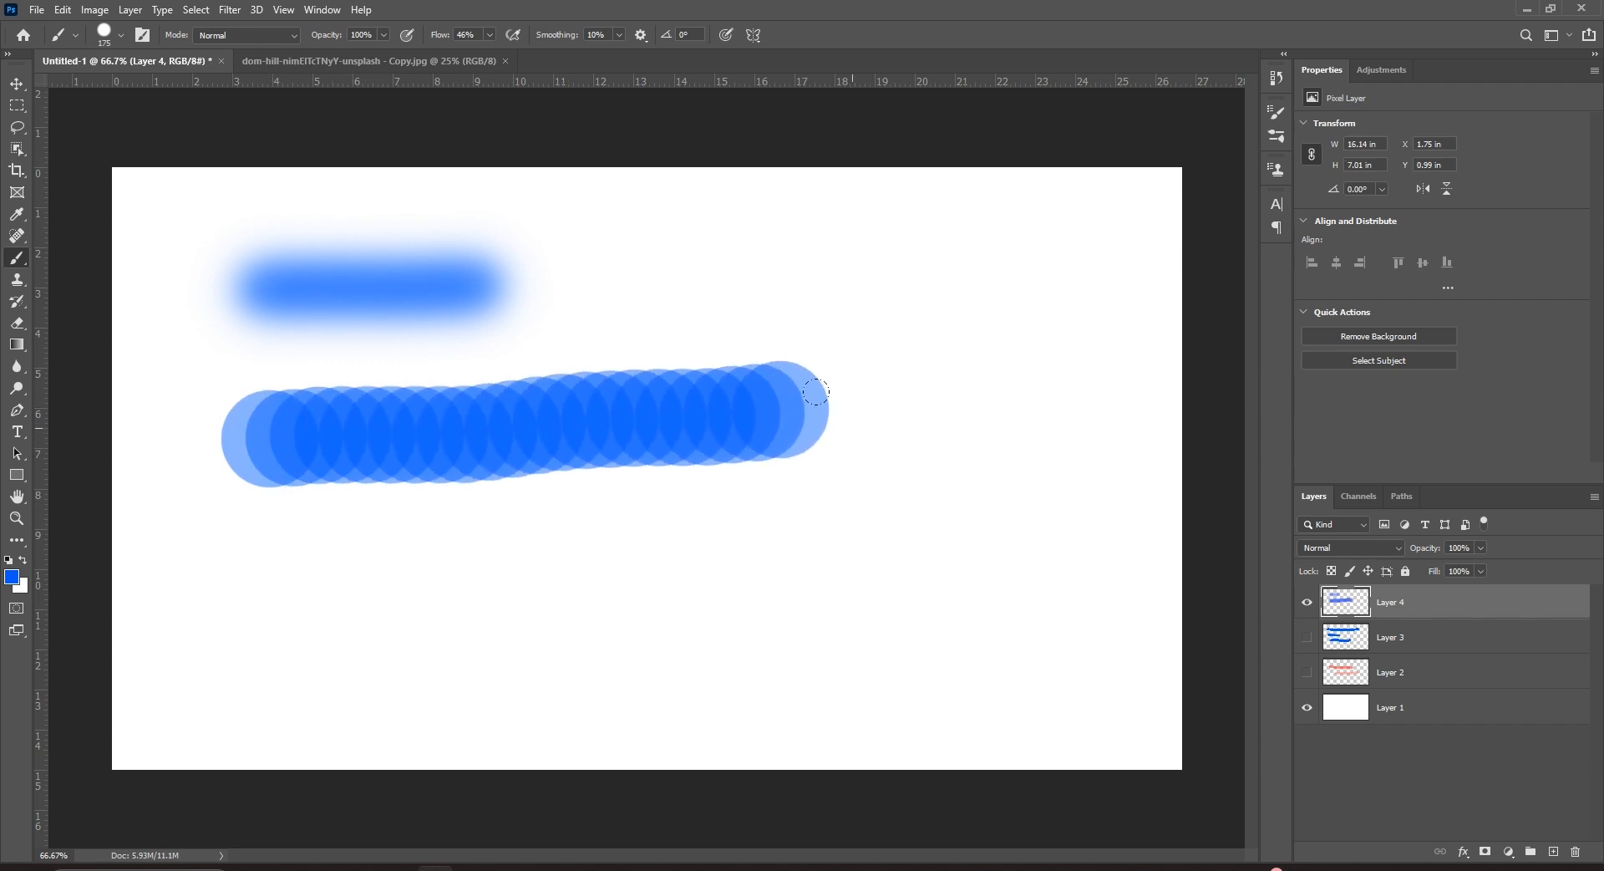
{"action": "mouse_move", "coordinate": [238, 544]}
{"action": "left_mouse_down"}
{"action": "mouse_move", "coordinate": [520, 548]}
{"action": "mouse_move", "coordinate": [794, 524]}
{"action": "left_mouse_up"}
Paint blue strokes at lowered opacity, 100% flow and 28% flow, then hide Layer 4.
{"action": "left_click", "coordinate": [384, 35]}
{"action": "left_click_drag", "start_coordinate": [645, 240], "coordinate": [875, 242]}
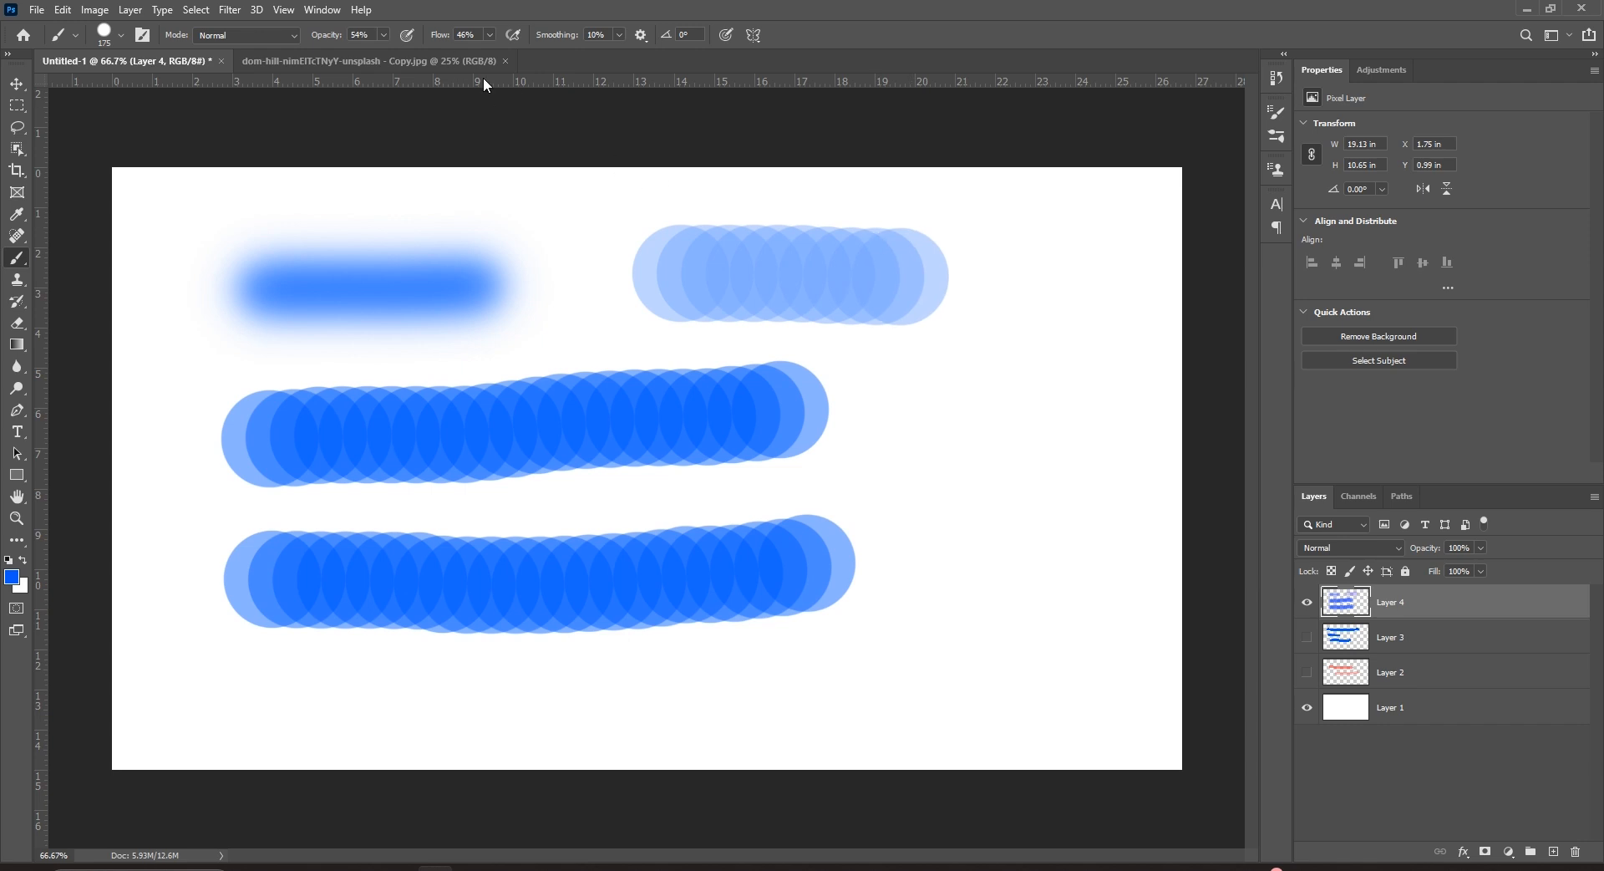
{"action": "left_click", "coordinate": [490, 35]}
{"action": "left_click_drag", "start_coordinate": [495, 52], "coordinate": [642, 60]}
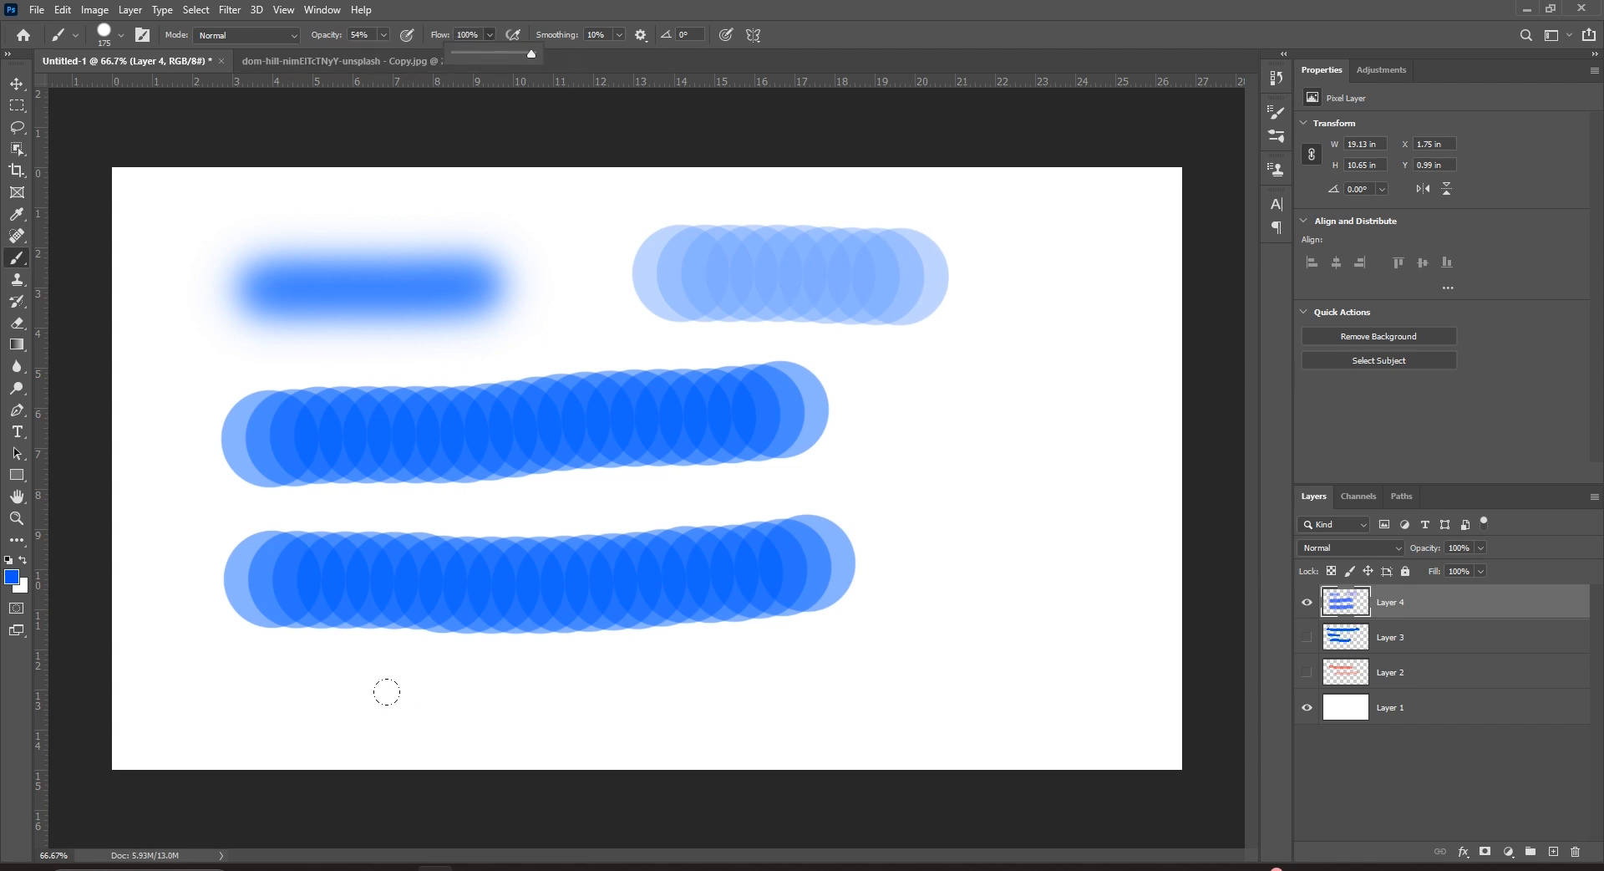
{"action": "mouse_move", "coordinate": [226, 644]}
{"action": "left_mouse_down"}
{"action": "mouse_move", "coordinate": [679, 660]}
{"action": "mouse_move", "coordinate": [698, 696]}
{"action": "left_mouse_up"}
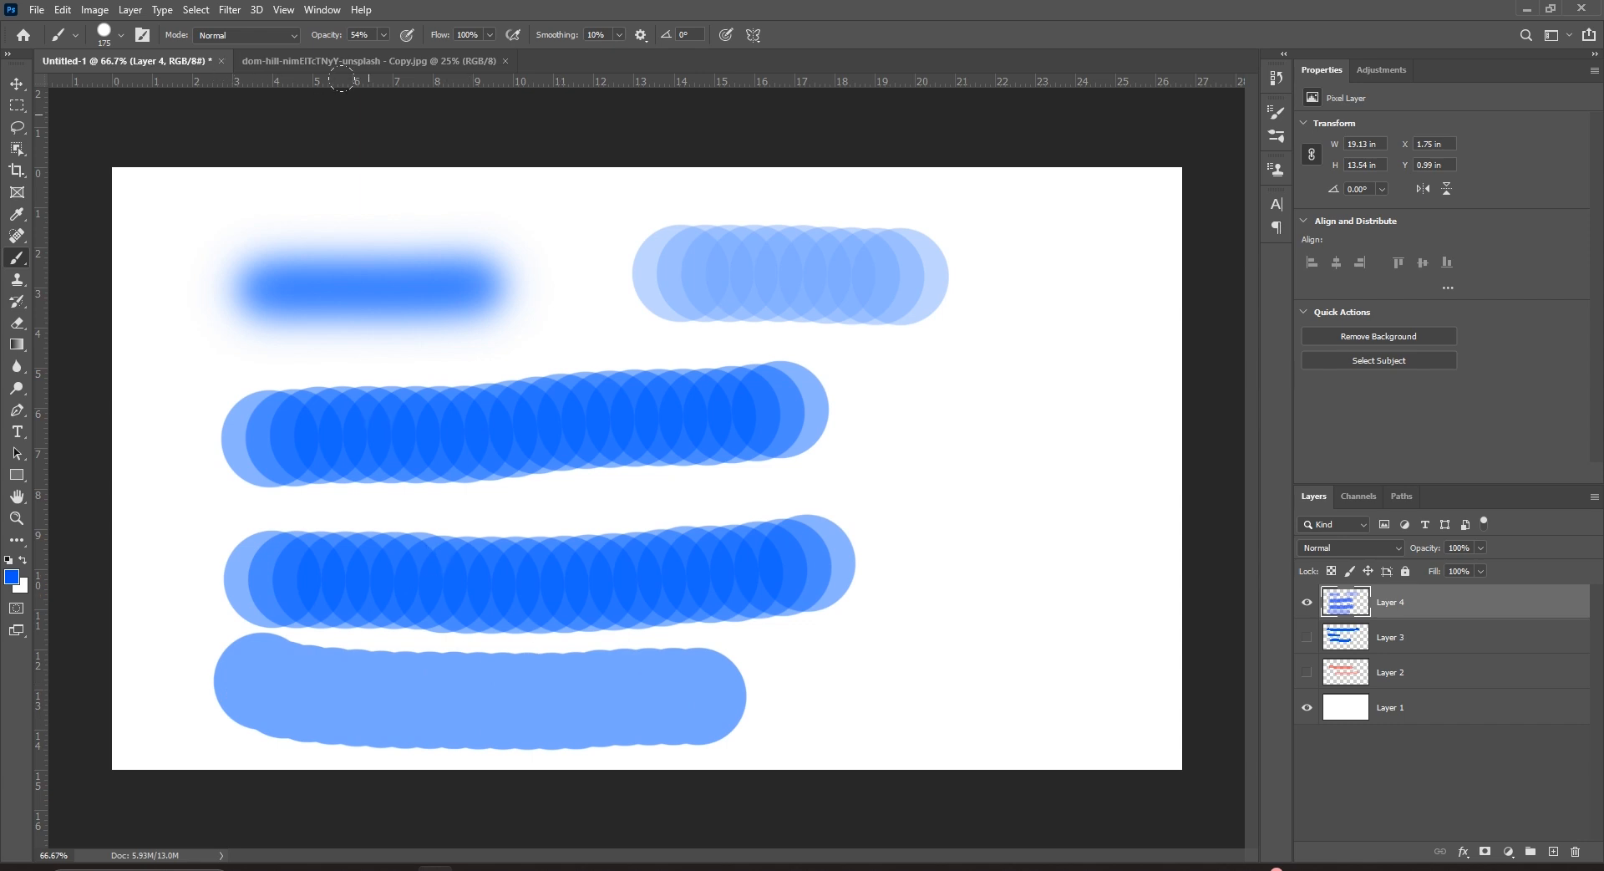
{"action": "left_click_drag", "start_coordinate": [383, 36], "coordinate": [434, 59]}
{"action": "left_click", "coordinate": [490, 35]}
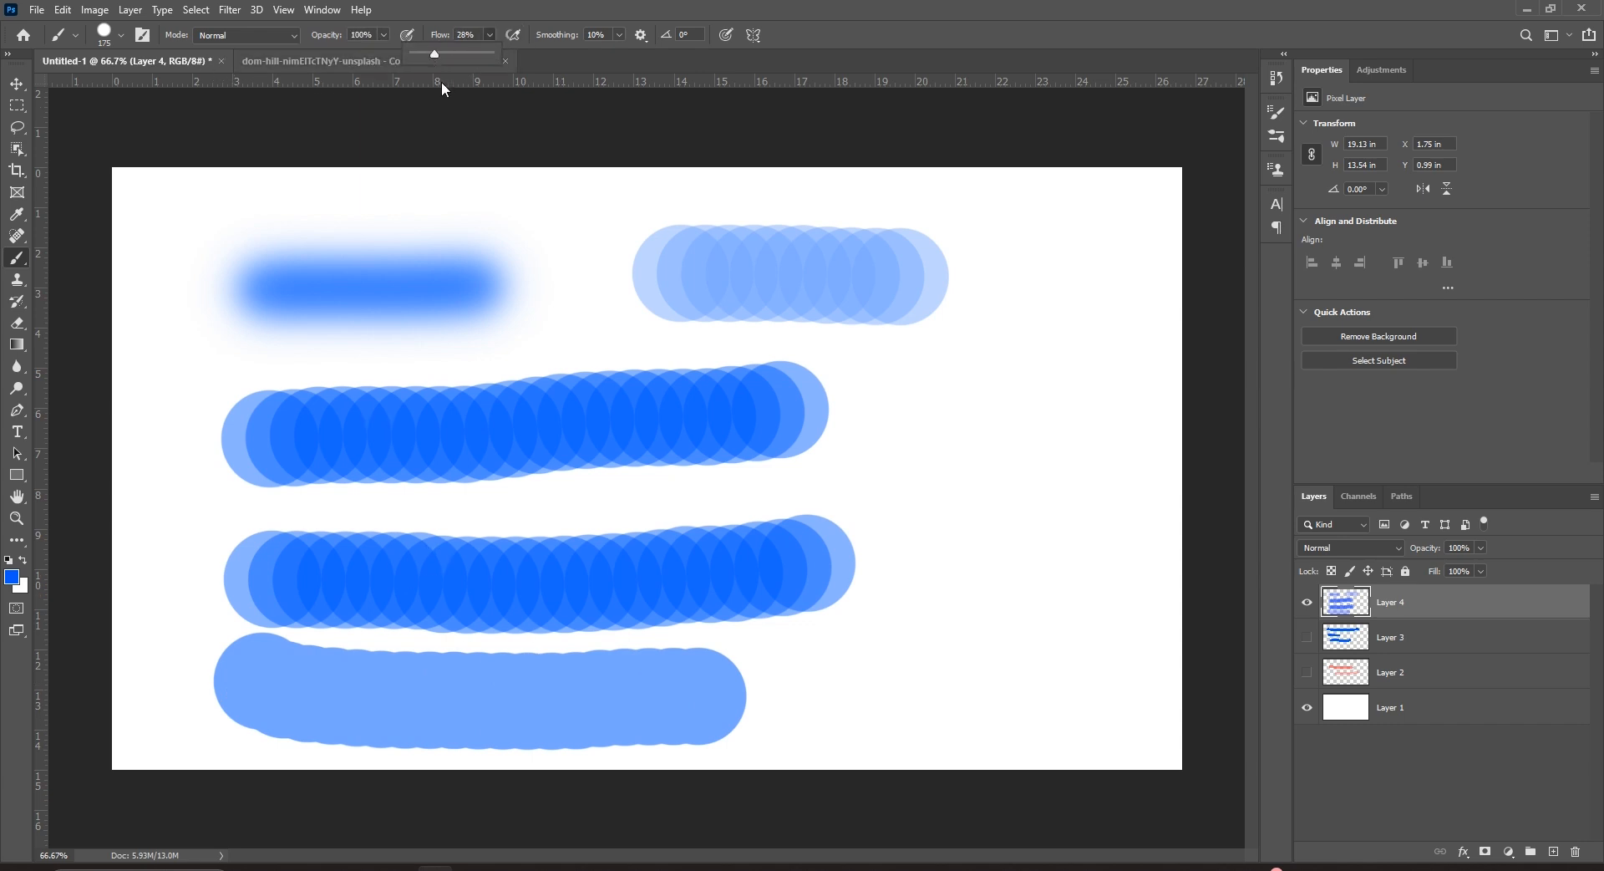
{"action": "left_click_drag", "start_coordinate": [1020, 255], "coordinate": [1021, 623]}
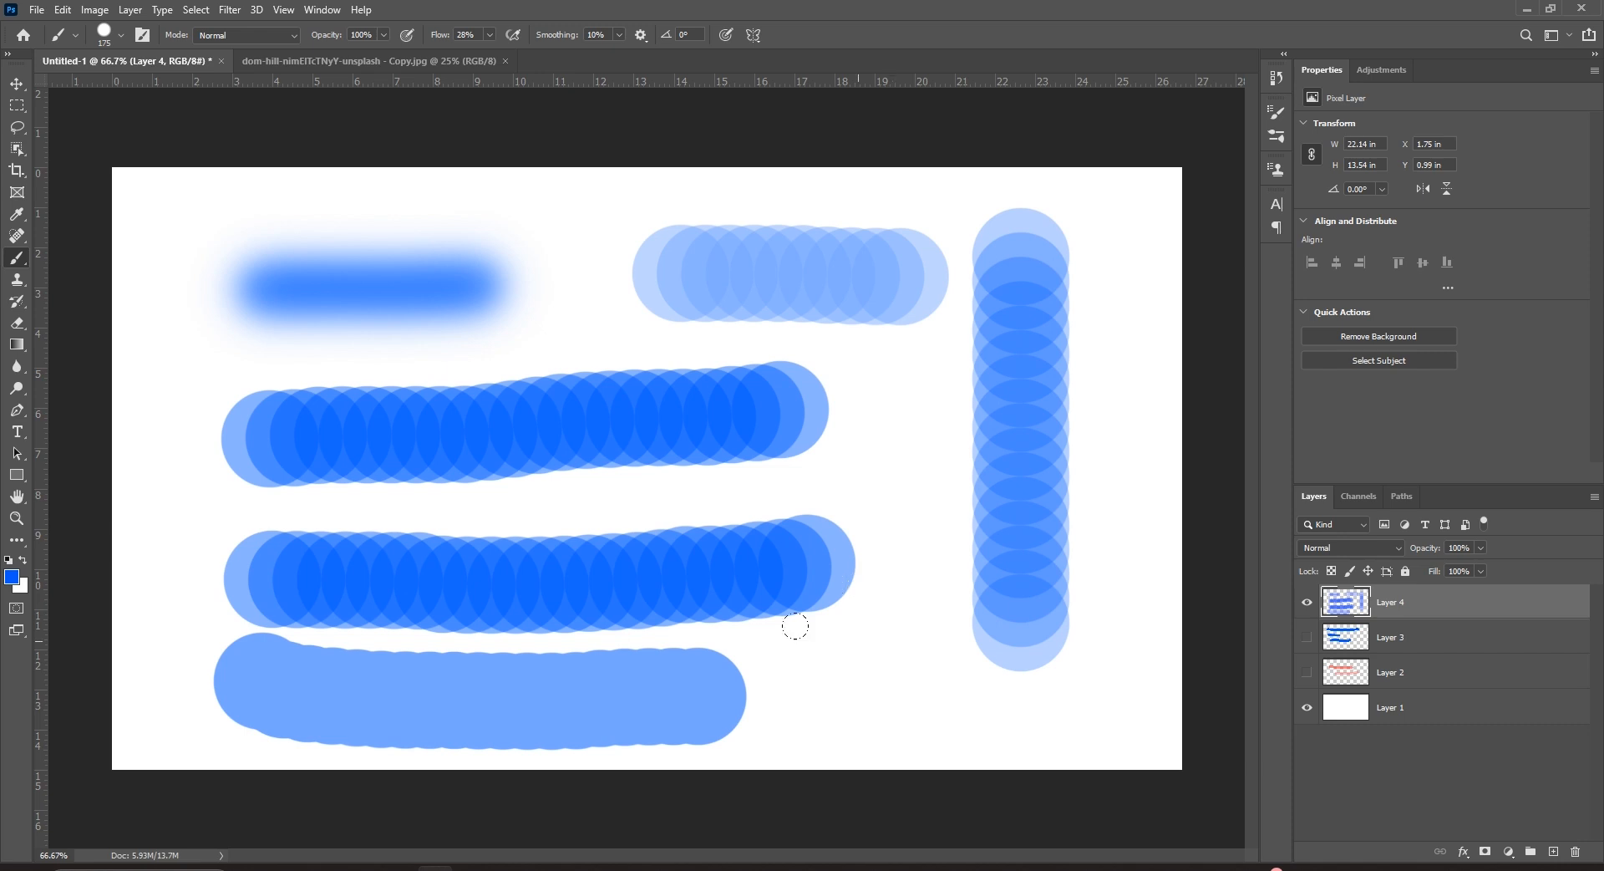
{"action": "left_click", "coordinate": [1307, 604]}
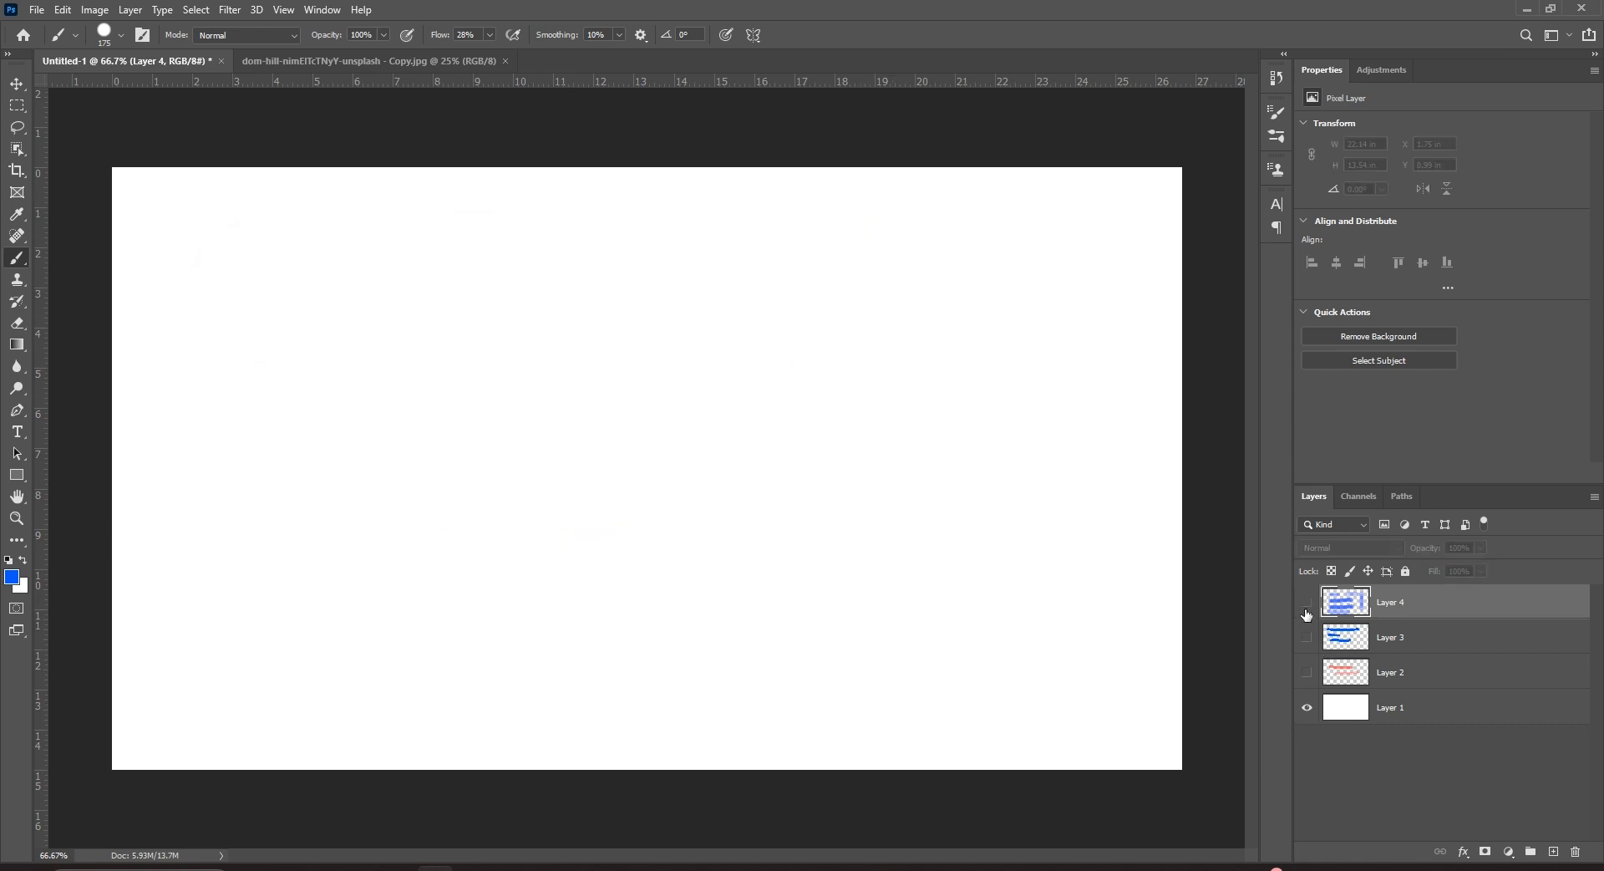
On new Layer 5, paint two blue strokes at different Smoothing values, then undo them.
{"action": "left_click", "coordinate": [620, 38]}
{"action": "left_click", "coordinate": [1553, 851]}
{"action": "left_click_drag", "start_coordinate": [205, 292], "coordinate": [741, 317]}
{"action": "left_click_drag", "start_coordinate": [860, 282], "coordinate": [885, 284]}
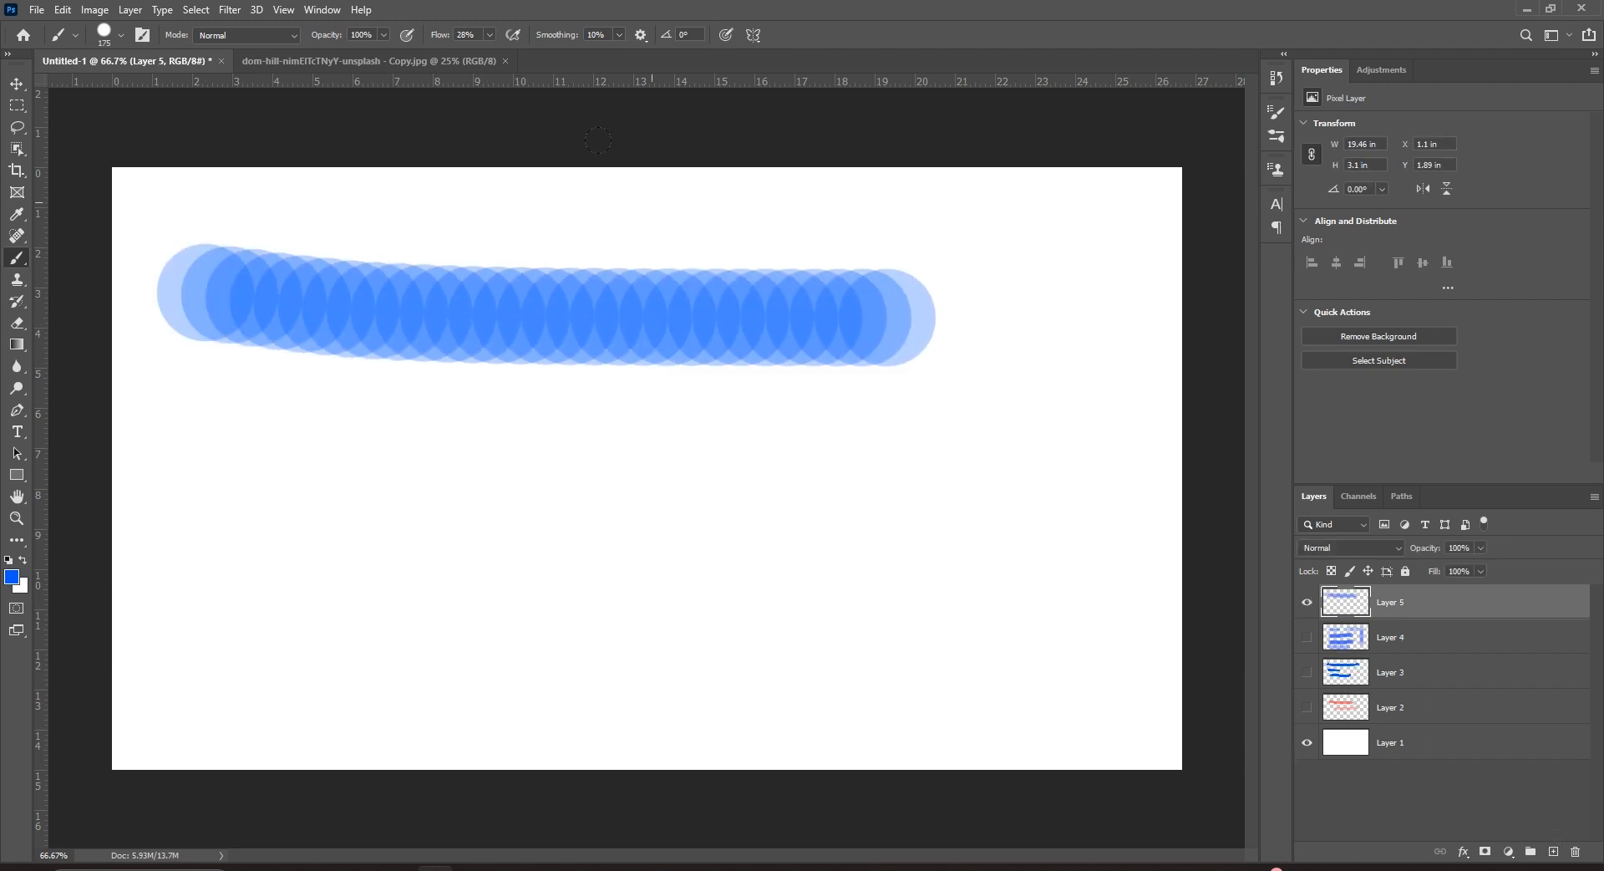
{"action": "left_click", "coordinate": [618, 38]}
{"action": "mouse_move", "coordinate": [340, 481]}
{"action": "left_mouse_down"}
{"action": "mouse_move", "coordinate": [669, 444]}
{"action": "mouse_move", "coordinate": [906, 445]}
{"action": "mouse_move", "coordinate": [925, 480]}
{"action": "left_mouse_up"}
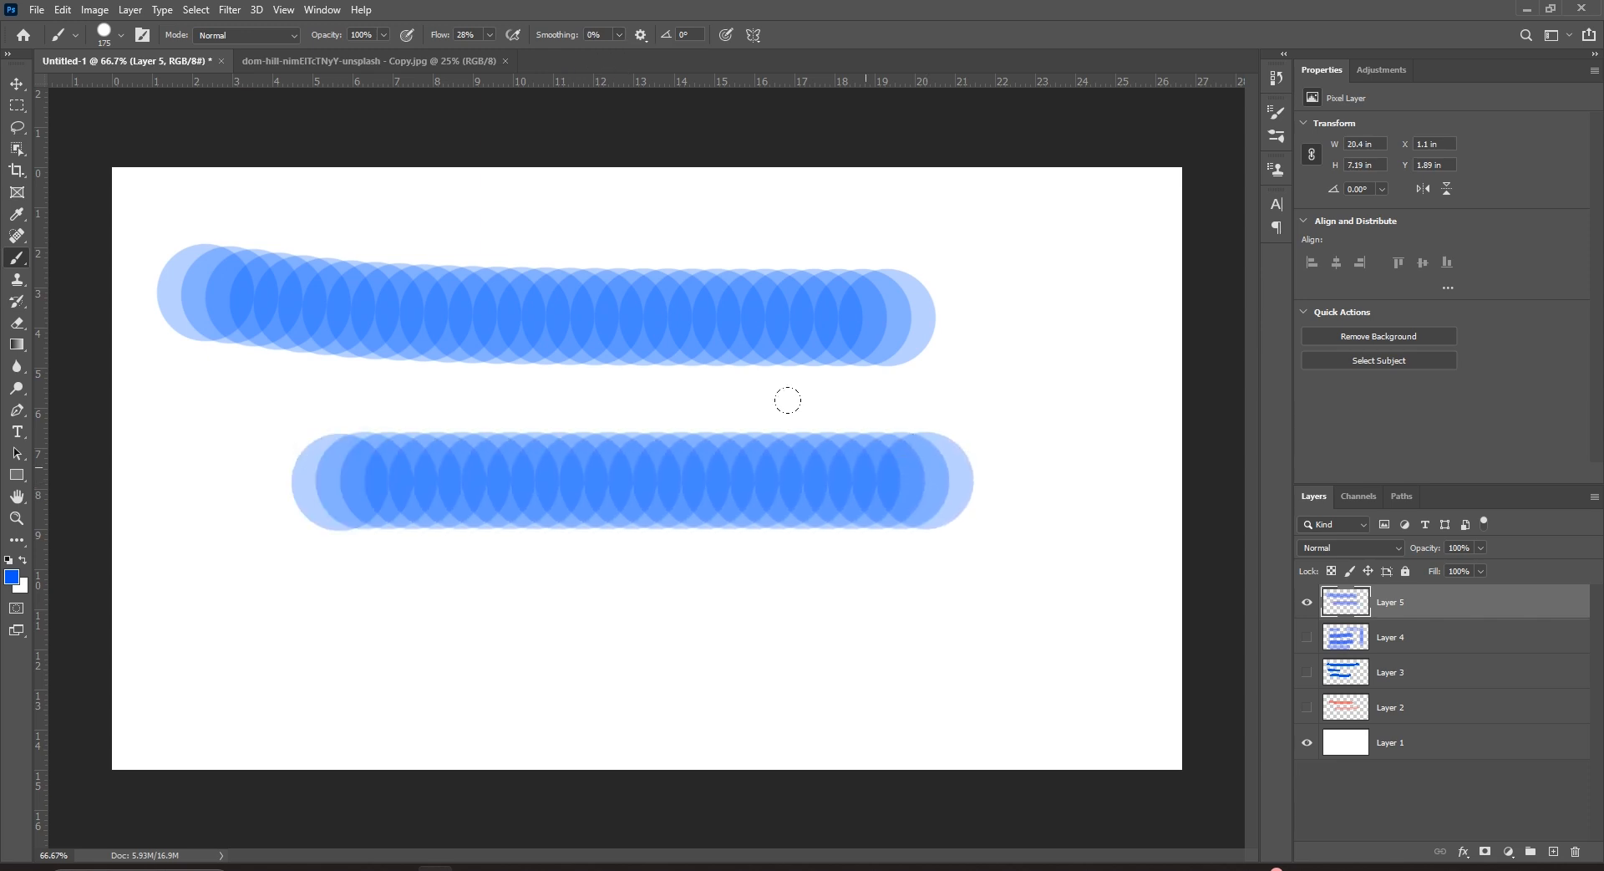
{"action": "key", "text": "ctrl+z"}
{"action": "key", "text": "ctrl+z"}
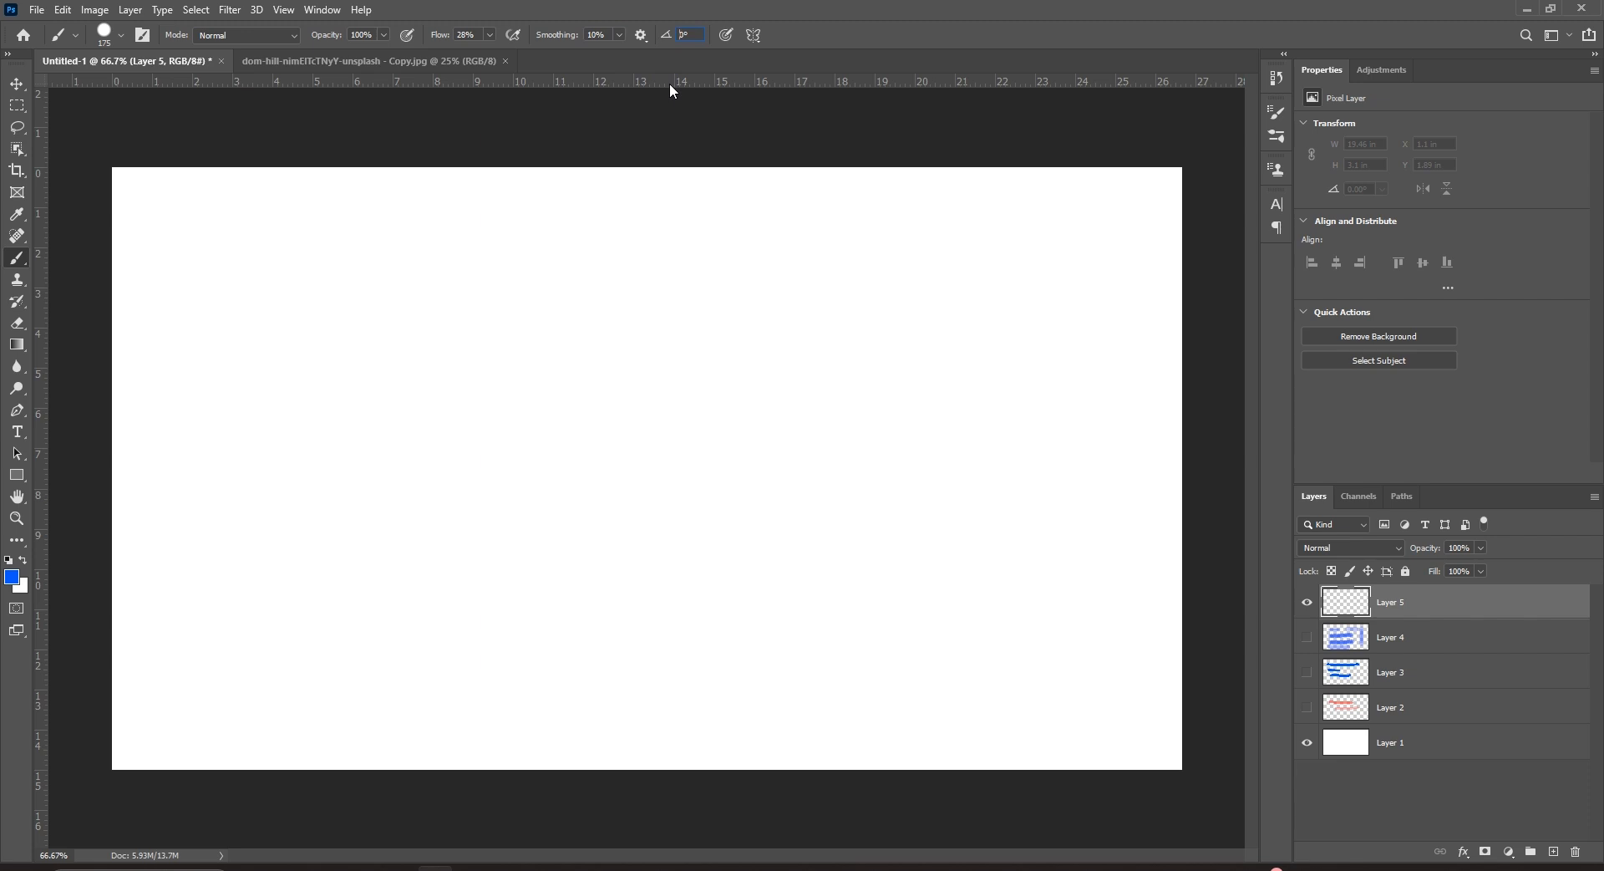
Look over Brush Settings and Smoothing options, enable pressure for size, and show the Symmetry options.
{"action": "left_click", "coordinate": [142, 34]}
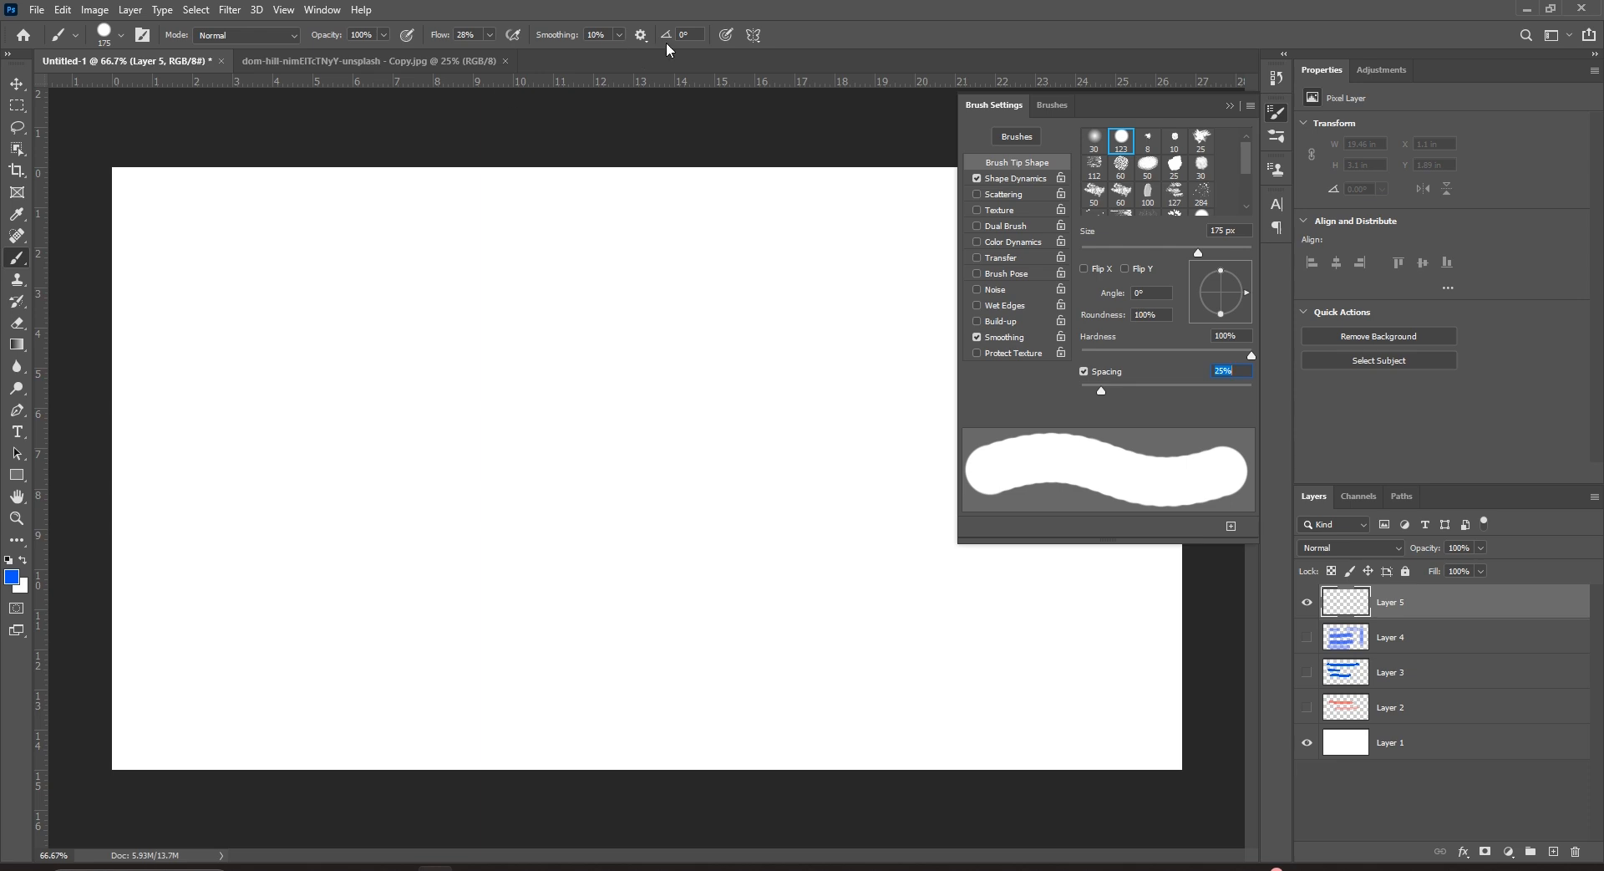
{"action": "left_click", "coordinate": [642, 36]}
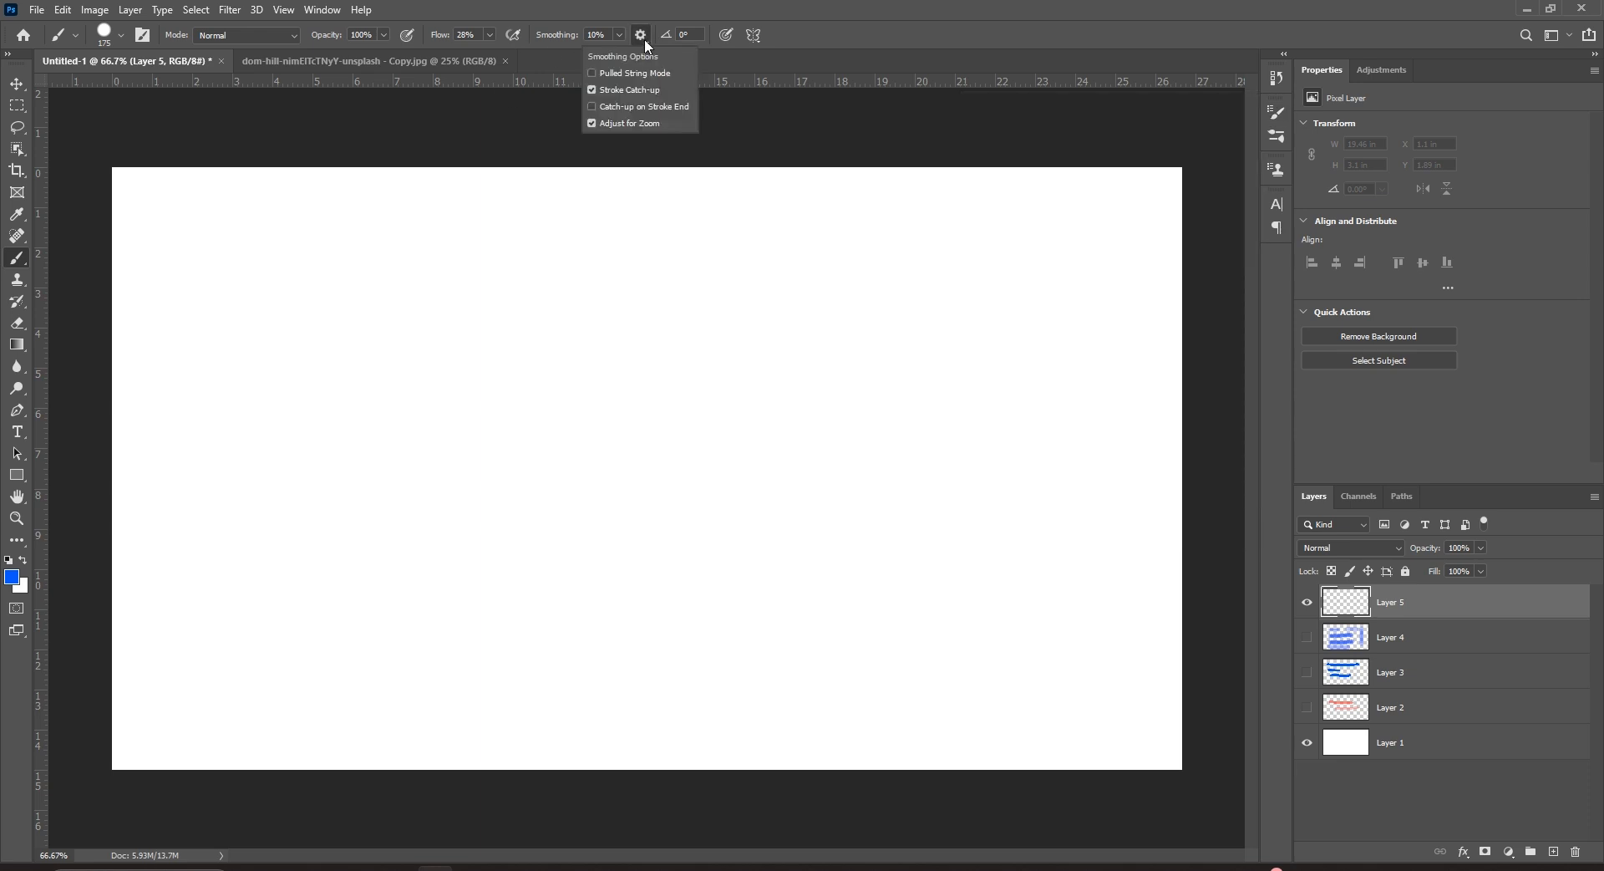
{"action": "left_click", "coordinate": [644, 39]}
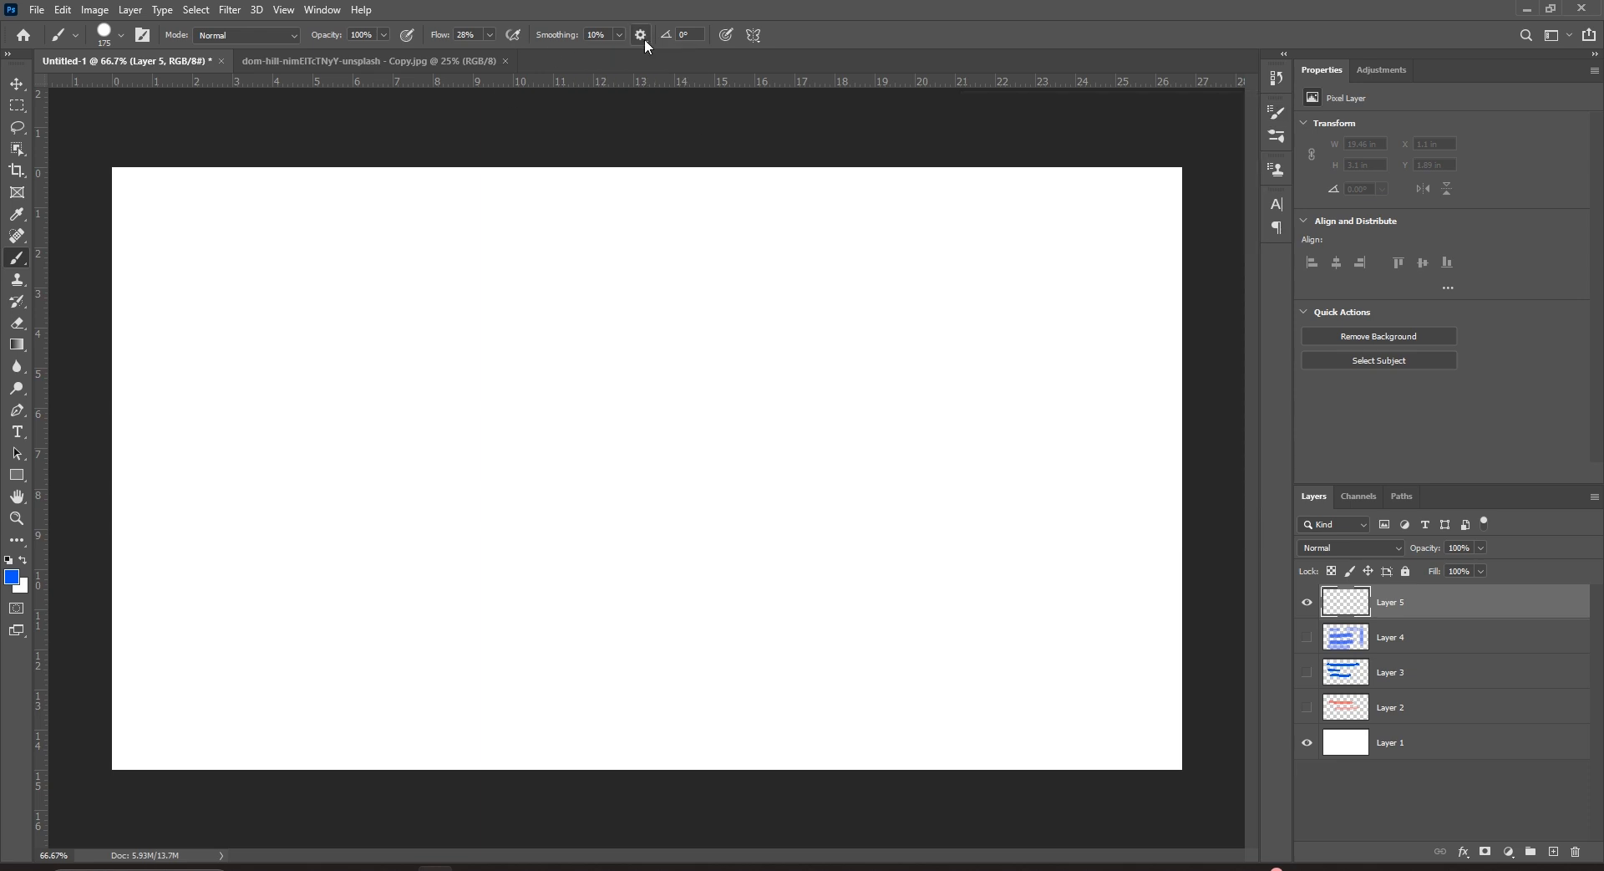
{"action": "left_click", "coordinate": [727, 38]}
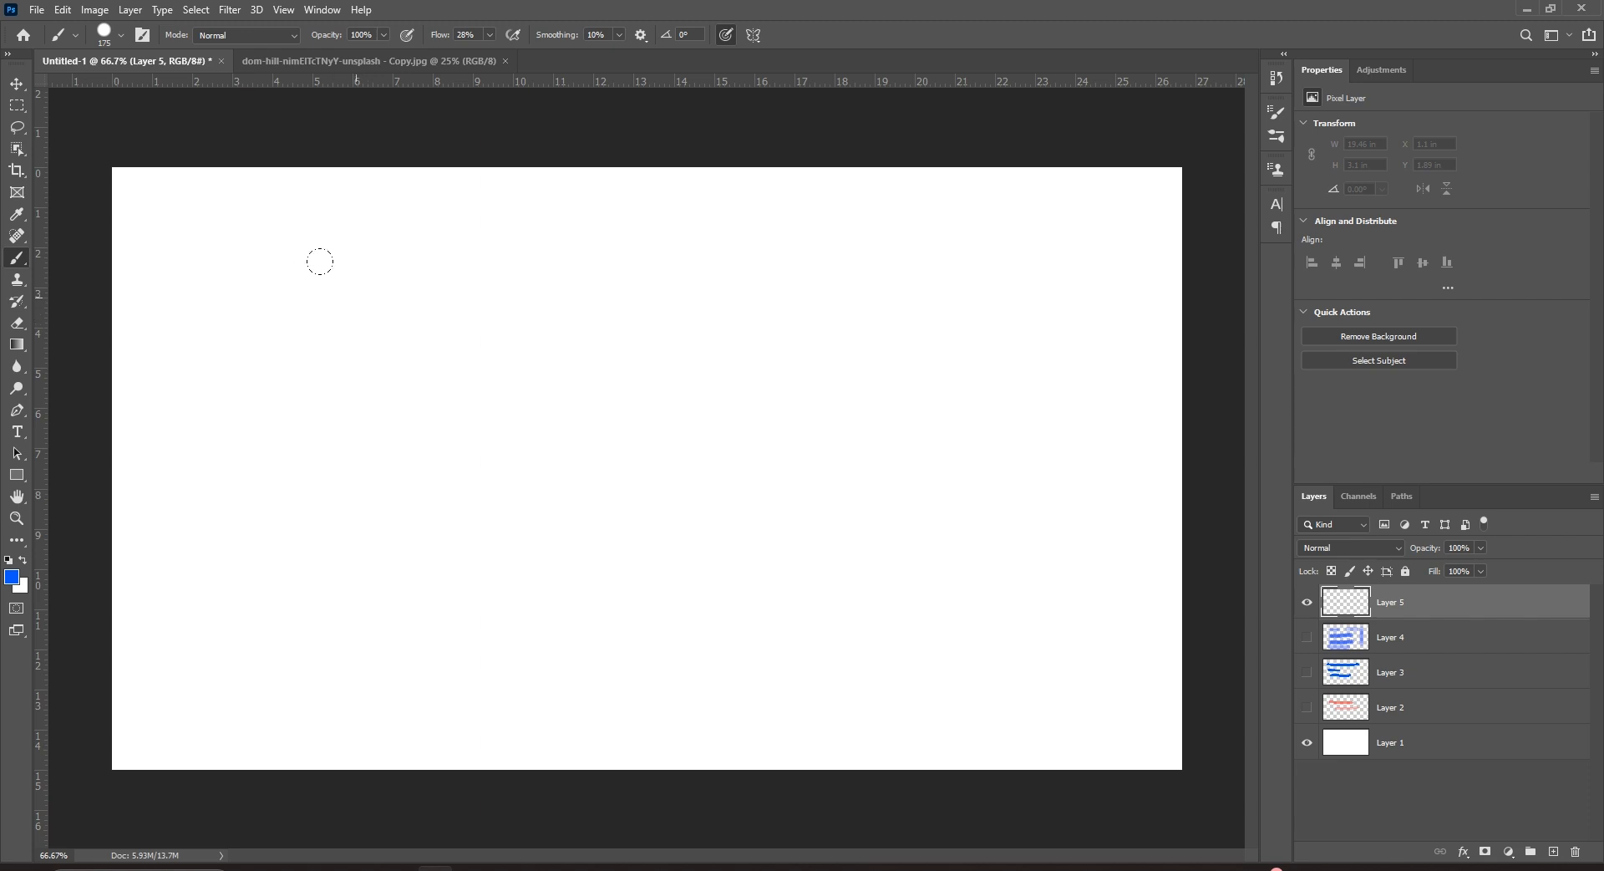
{"action": "left_click", "coordinate": [754, 35]}
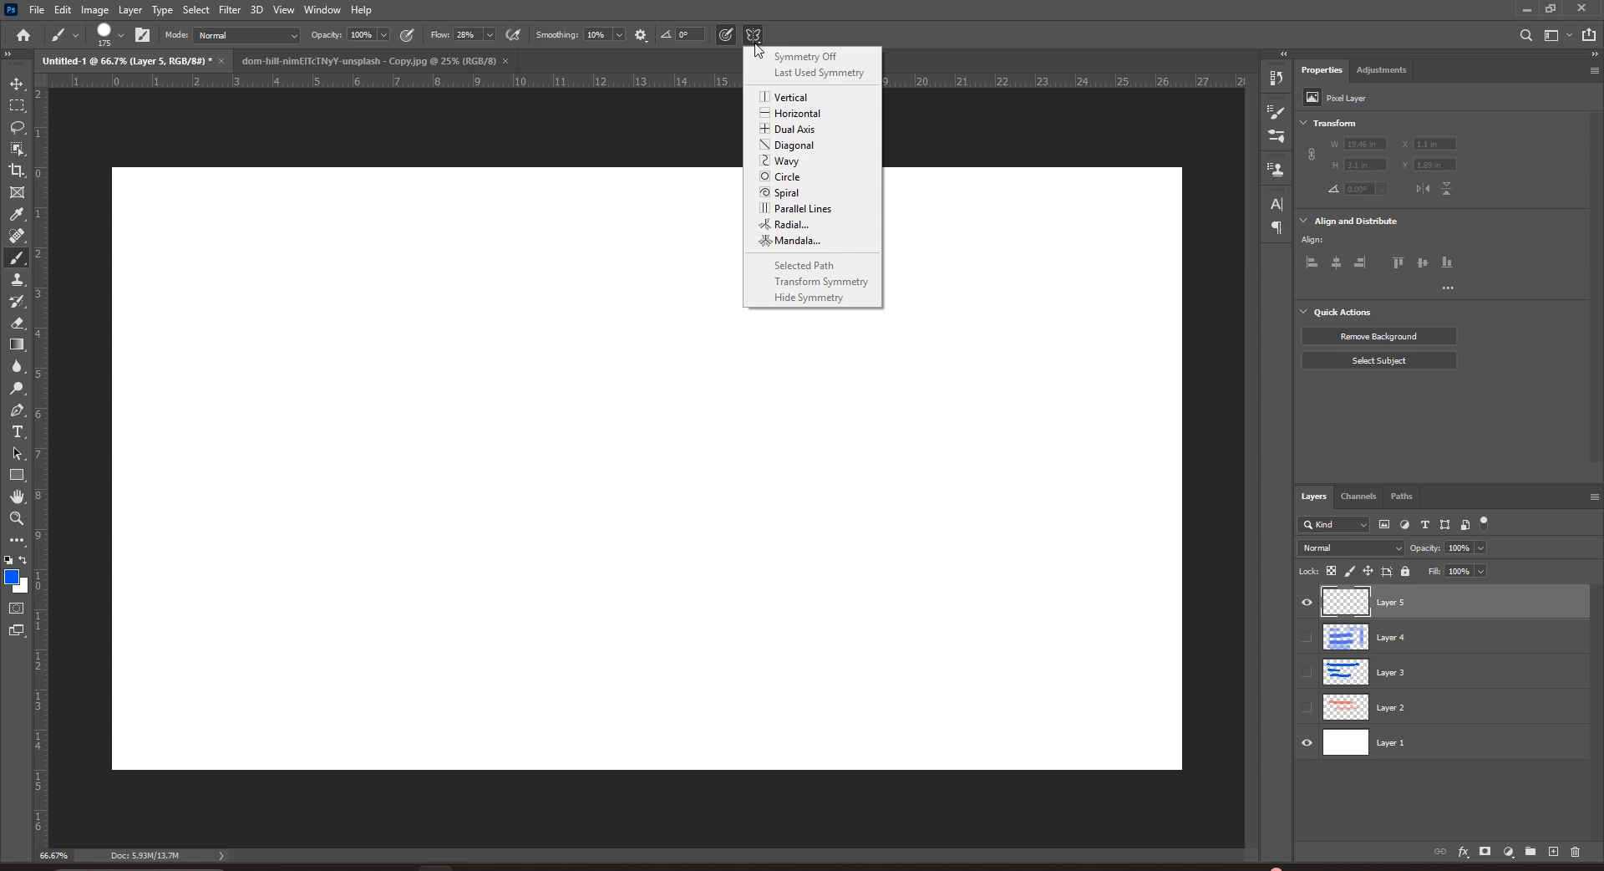
Turn on vertical symmetry and draw a mirrored pencil S-curve down the canvas.
{"action": "left_click", "coordinate": [796, 101]}
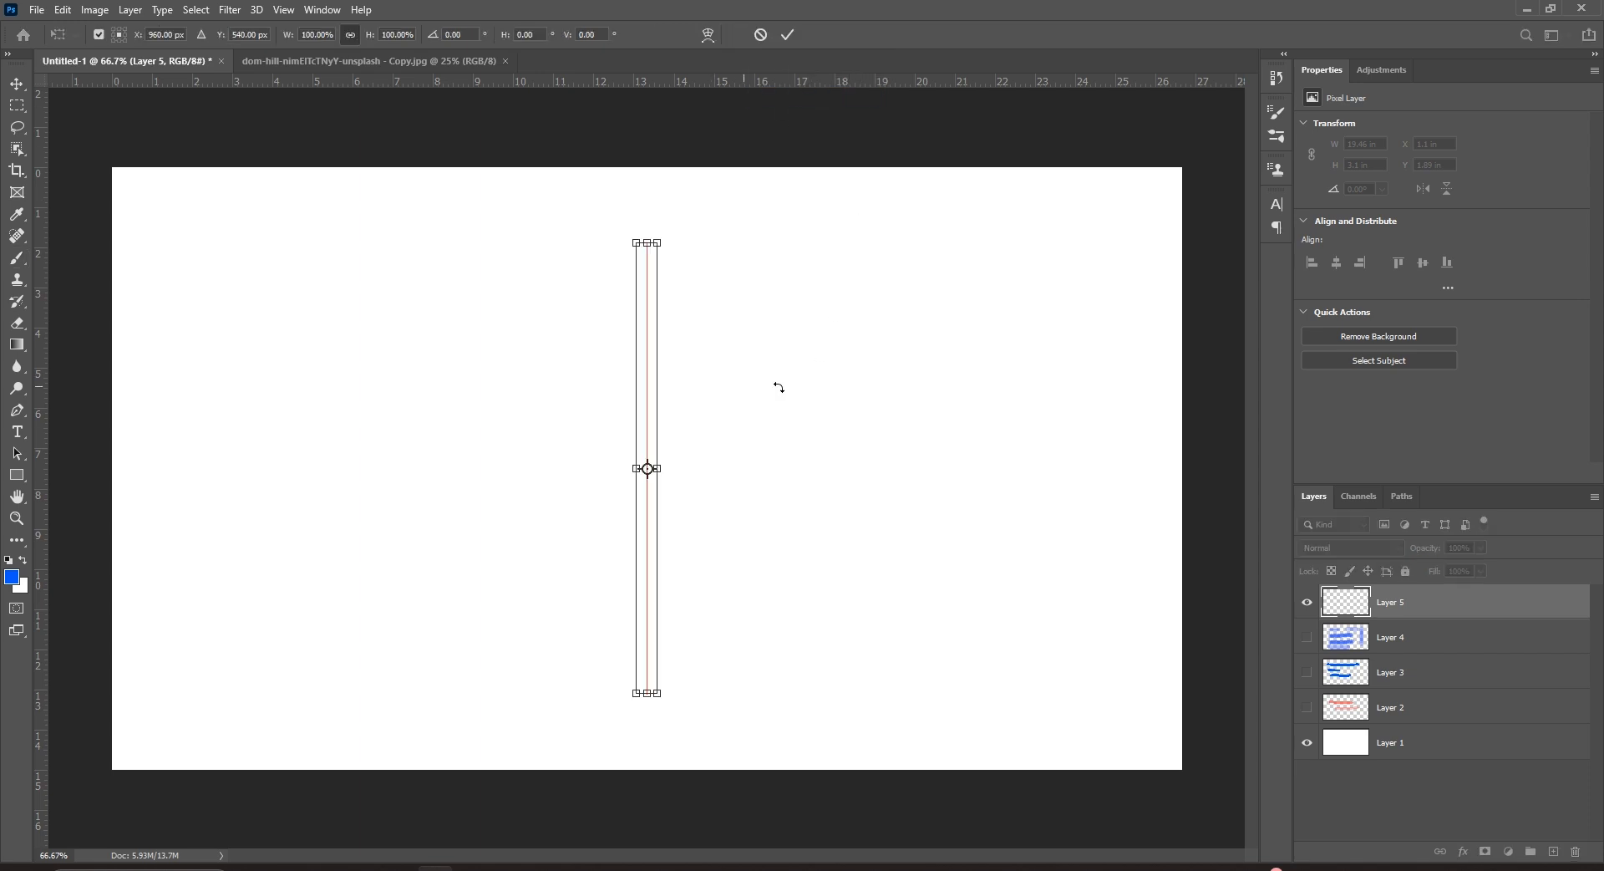
{"action": "key", "text": "Return"}
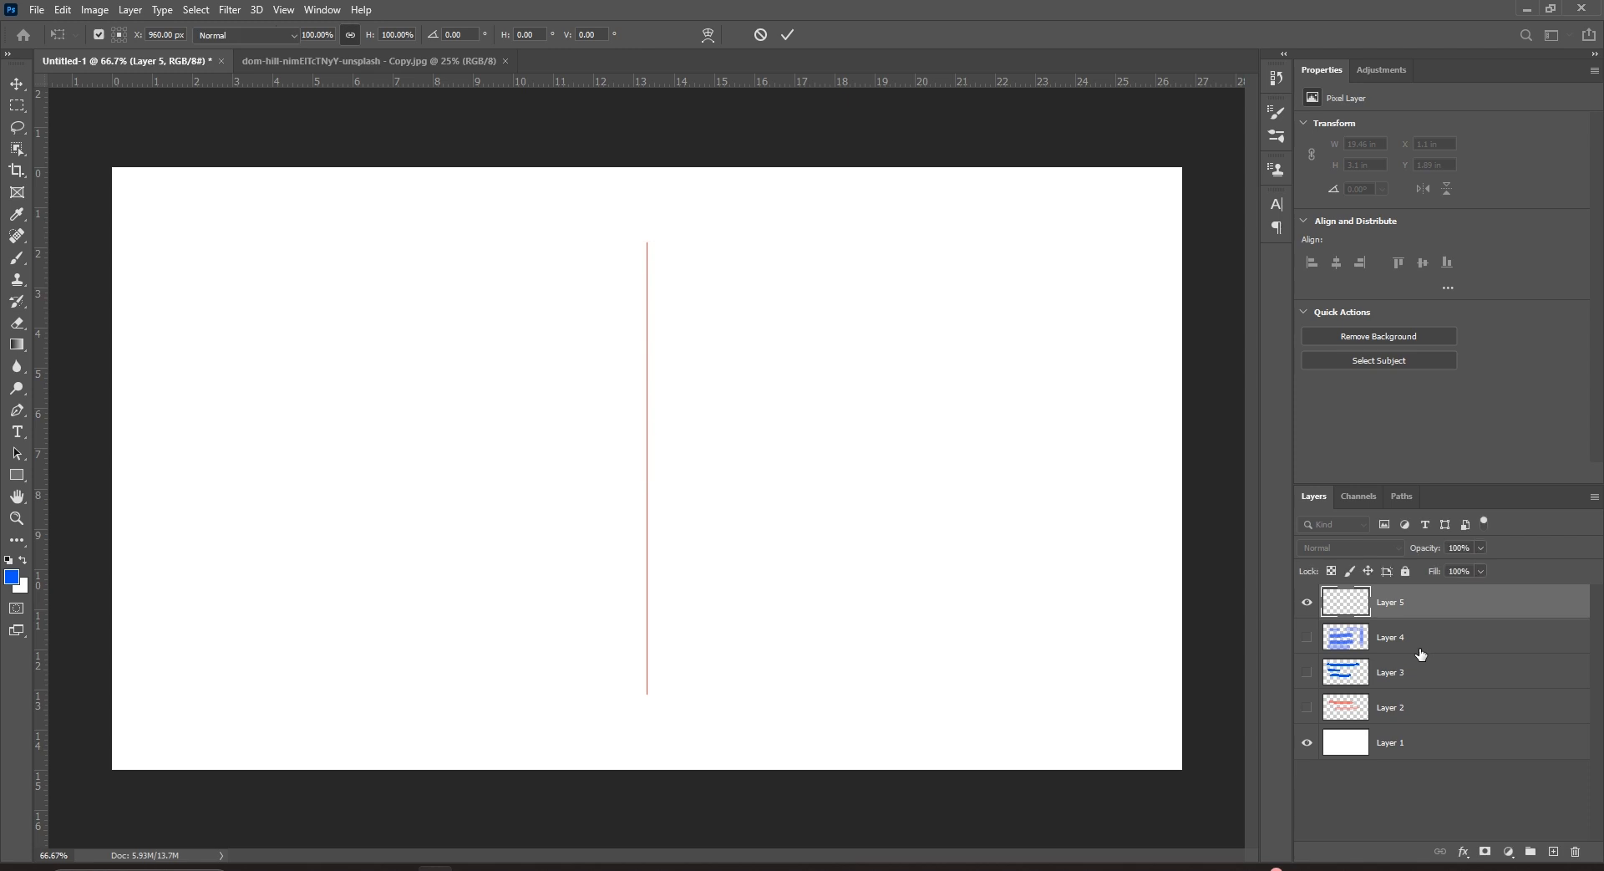
{"action": "right_click", "coordinate": [21, 263]}
{"action": "left_click", "coordinate": [83, 273]}
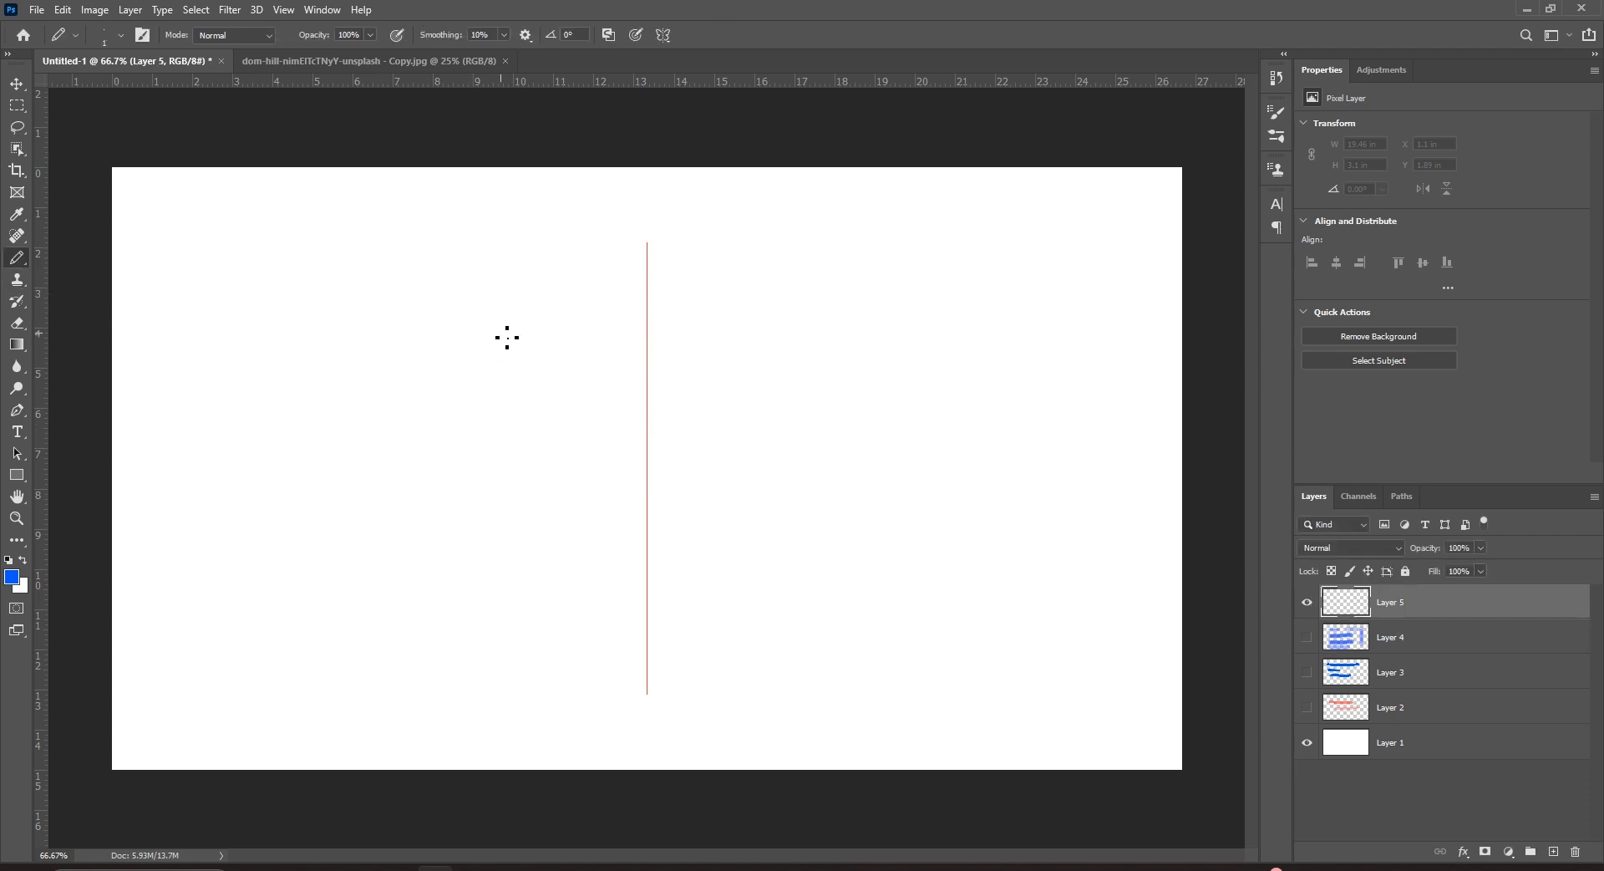
{"action": "mouse_move", "coordinate": [493, 318]}
{"action": "left_mouse_down"}
{"action": "mouse_move", "coordinate": [427, 330]}
{"action": "mouse_move", "coordinate": [417, 403]}
{"action": "mouse_move", "coordinate": [560, 537]}
{"action": "mouse_move", "coordinate": [532, 621]}
{"action": "mouse_move", "coordinate": [467, 619]}
{"action": "left_mouse_up"}
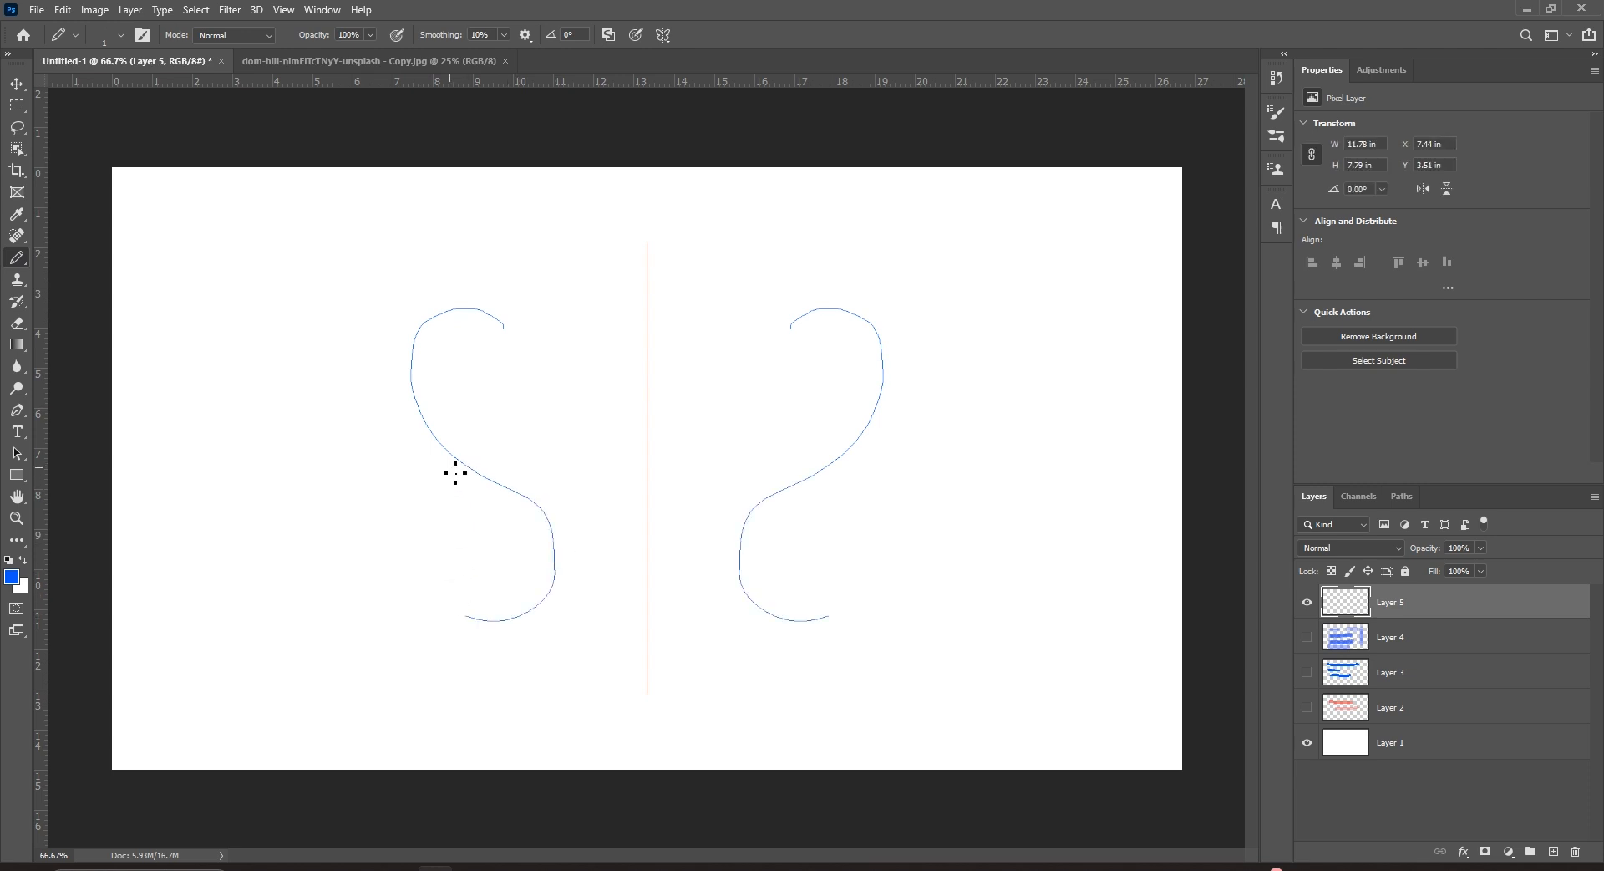
Enlarge the pencil to size 25, add thick mirrored wavy strokes, then hide Layer 5.
{"action": "key", "text": "bracketright"}
{"action": "key", "text": "bracketright"}
{"action": "key", "text": "bracketright"}
{"action": "key", "text": "bracketright"}
{"action": "key", "text": "bracketright"}
{"action": "key", "text": "bracketright"}
{"action": "mouse_move", "coordinate": [512, 369]}
{"action": "left_mouse_down"}
{"action": "mouse_move", "coordinate": [483, 347]}
{"action": "mouse_move", "coordinate": [438, 356]}
{"action": "mouse_move", "coordinate": [453, 422]}
{"action": "mouse_move", "coordinate": [561, 480]}
{"action": "mouse_move", "coordinate": [575, 548]}
{"action": "mouse_move", "coordinate": [554, 640]}
{"action": "mouse_move", "coordinate": [455, 656]}
{"action": "mouse_move", "coordinate": [537, 251]}
{"action": "mouse_move", "coordinate": [403, 248]}
{"action": "mouse_move", "coordinate": [335, 374]}
{"action": "mouse_move", "coordinate": [458, 543]}
{"action": "mouse_move", "coordinate": [451, 603]}
{"action": "mouse_move", "coordinate": [382, 634]}
{"action": "mouse_move", "coordinate": [320, 599]}
{"action": "left_mouse_up"}
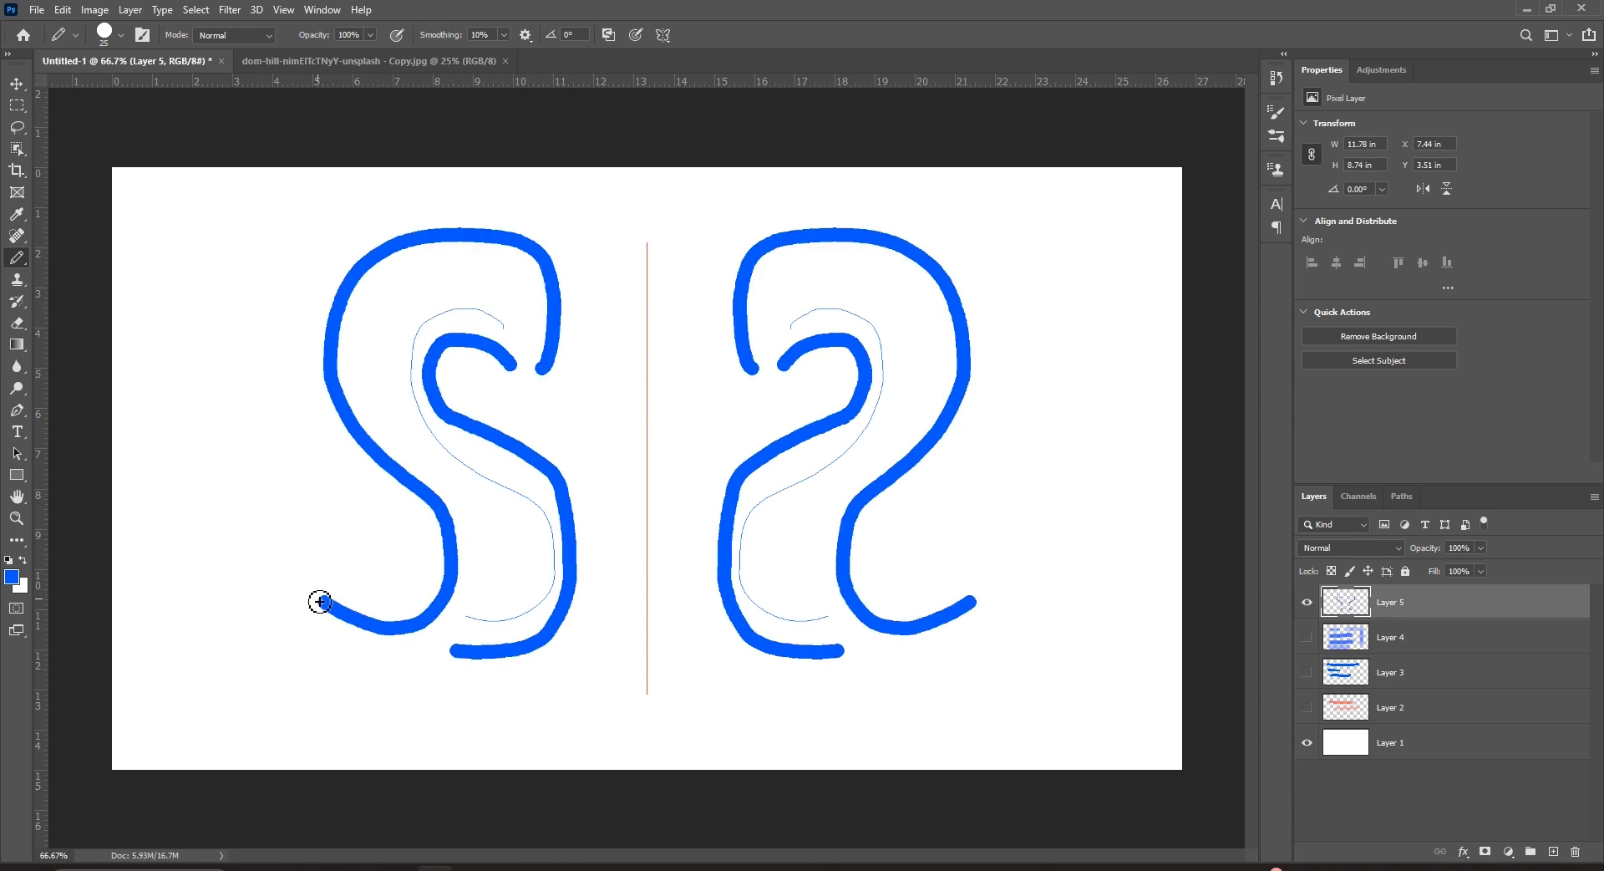
{"action": "mouse_move", "coordinate": [970, 242]}
{"action": "left_mouse_down"}
{"action": "mouse_move", "coordinate": [1032, 260]}
{"action": "mouse_move", "coordinate": [1072, 374]}
{"action": "mouse_move", "coordinate": [1055, 444]}
{"action": "mouse_move", "coordinate": [1005, 498]}
{"action": "mouse_move", "coordinate": [1011, 546]}
{"action": "mouse_move", "coordinate": [1079, 595]}
{"action": "mouse_move", "coordinate": [1086, 662]}
{"action": "mouse_move", "coordinate": [1012, 691]}
{"action": "left_mouse_up"}
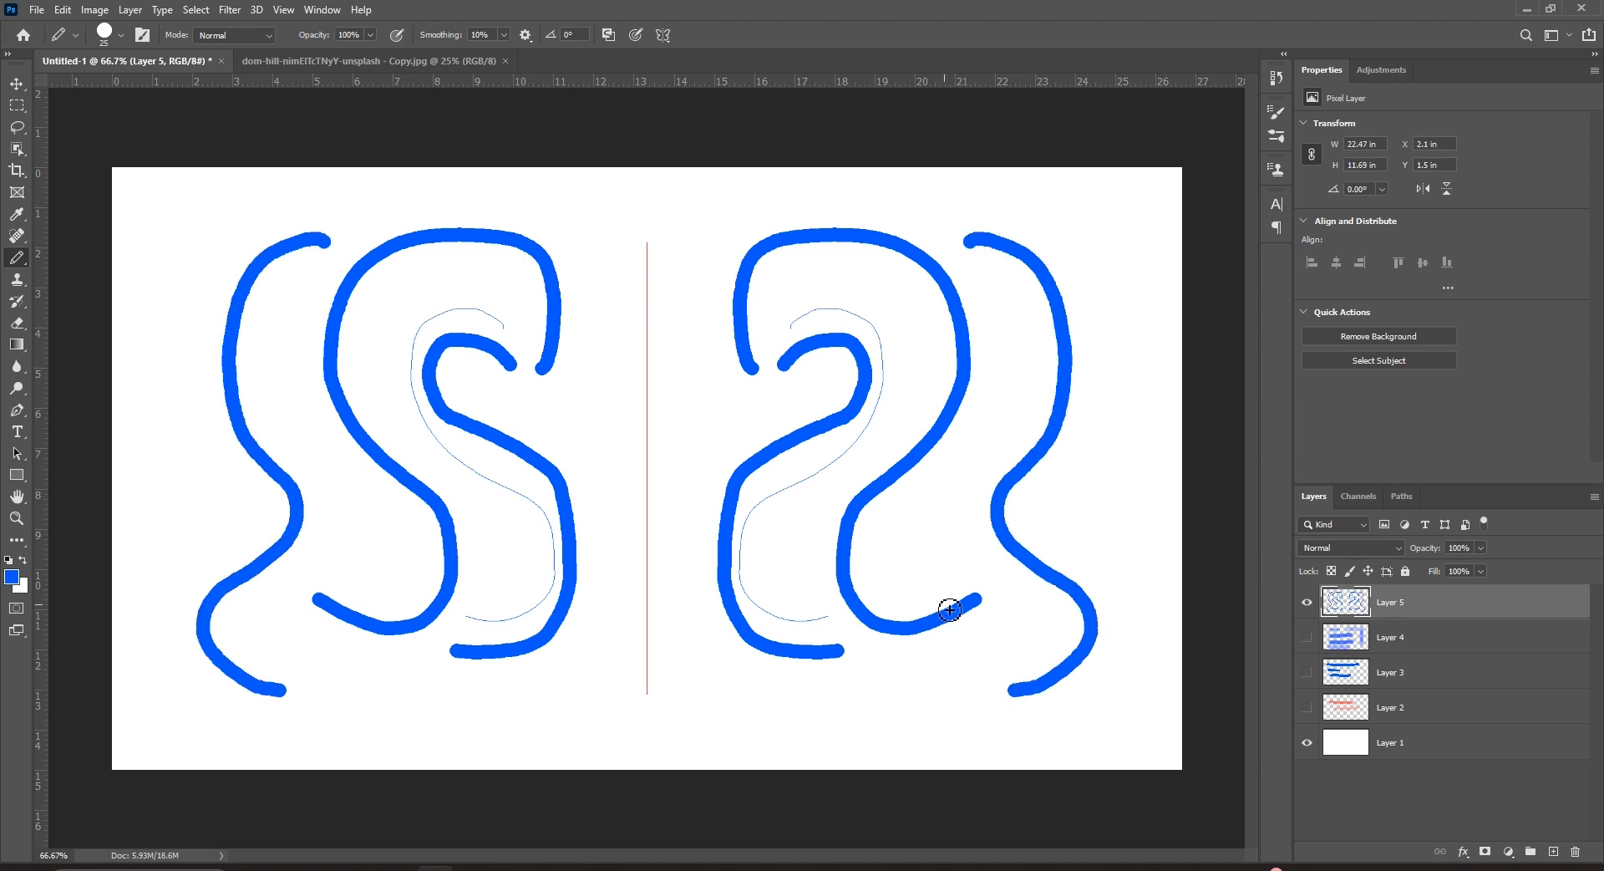
{"action": "left_click", "coordinate": [1310, 604]}
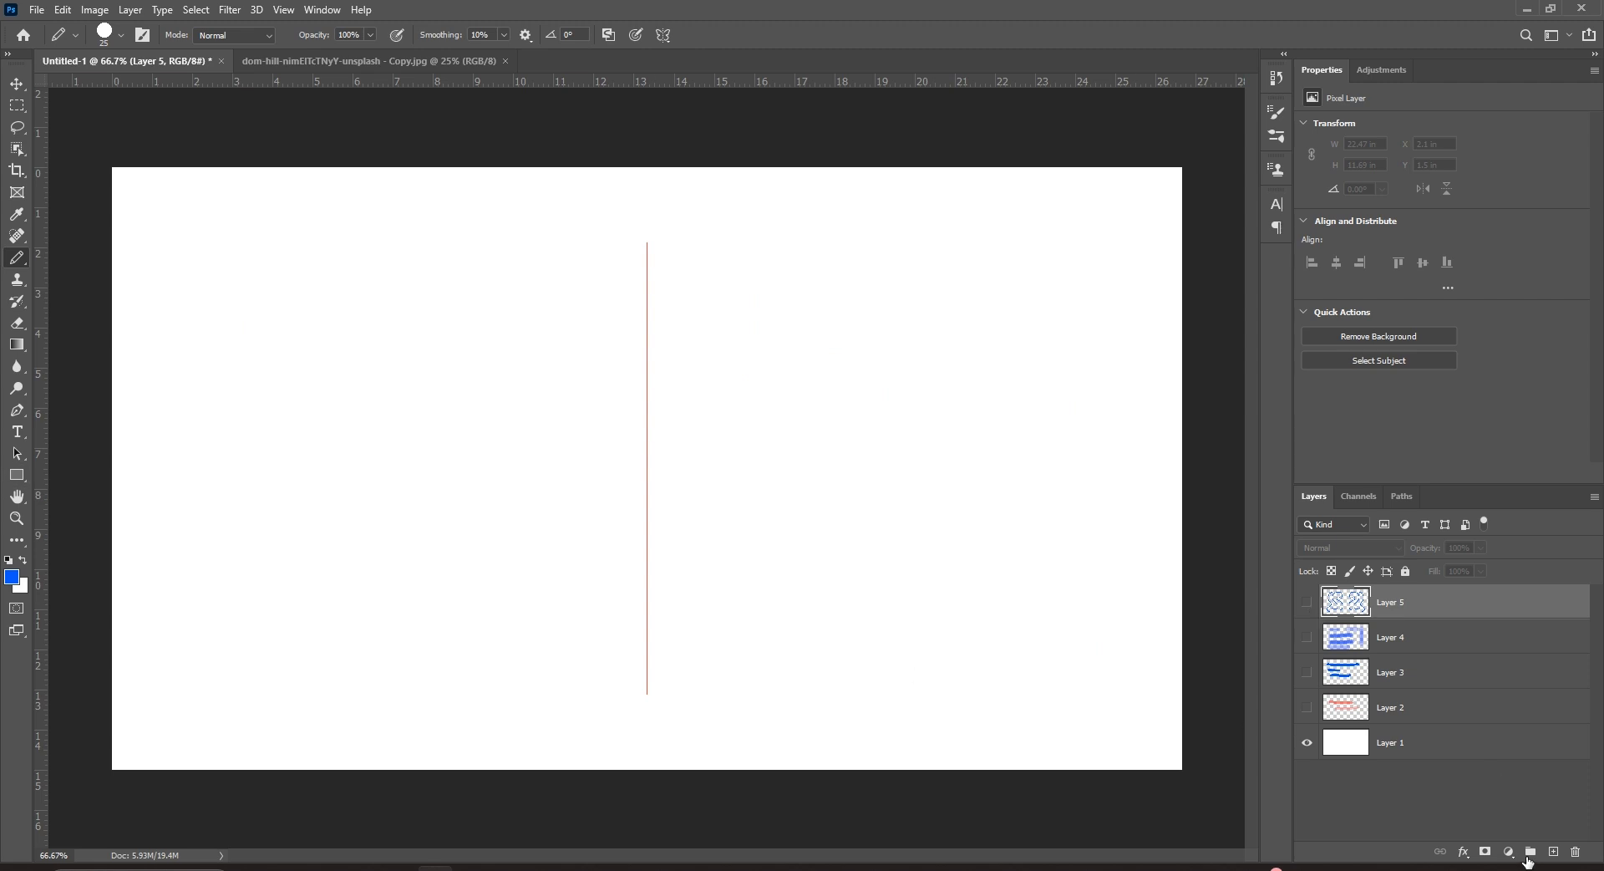
Add a new empty Layer 6 and switch paint symmetry to Dual Axis.
{"action": "left_click", "coordinate": [1553, 851]}
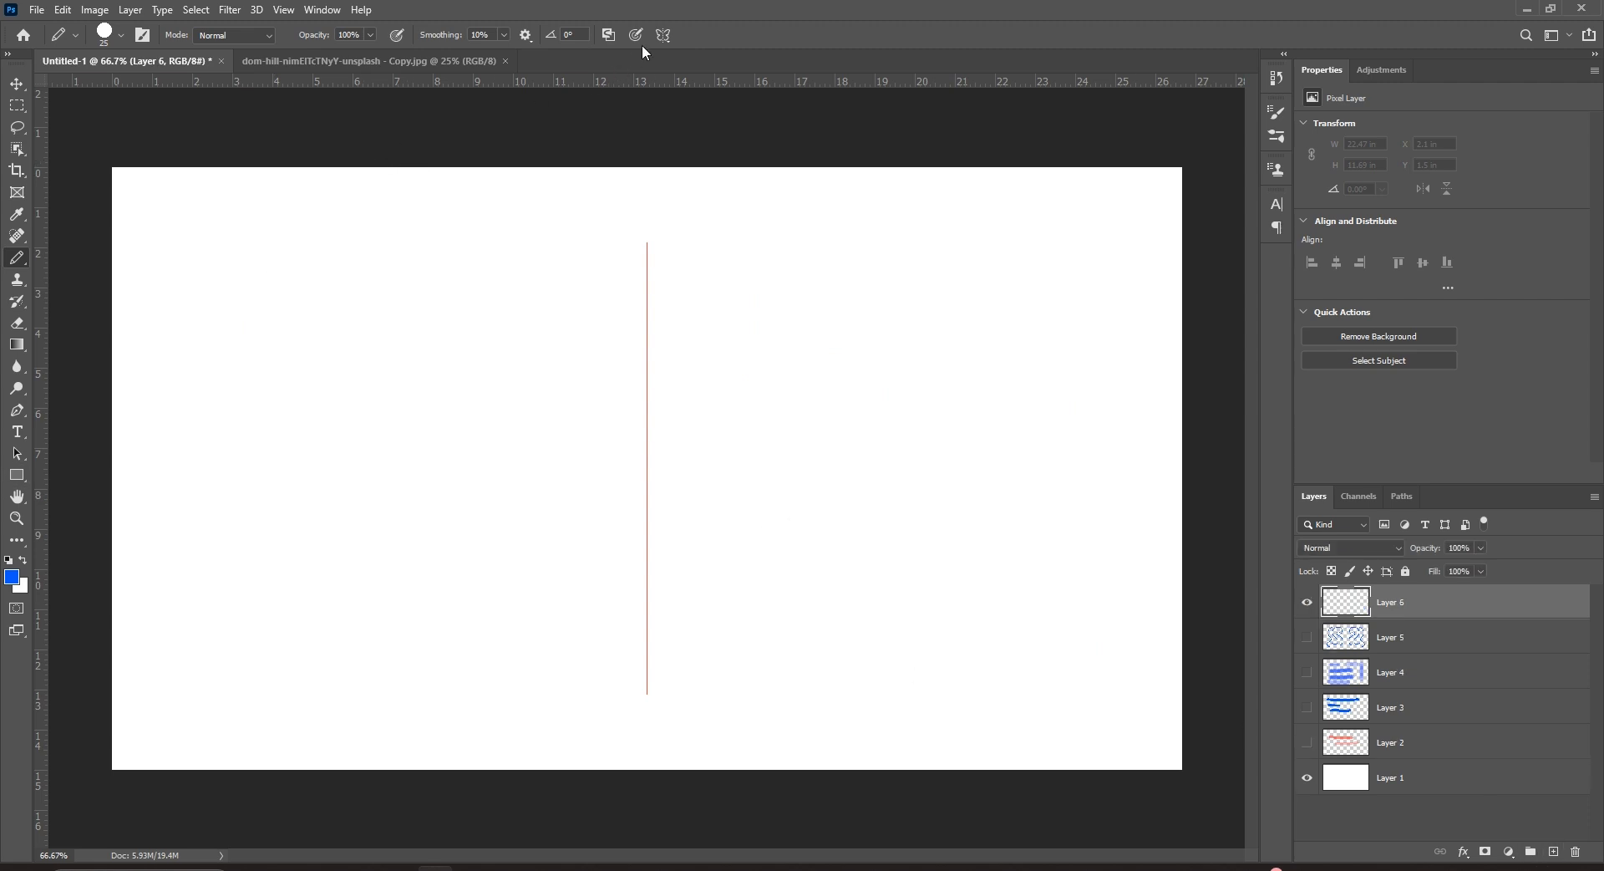
{"action": "left_click", "coordinate": [663, 35]}
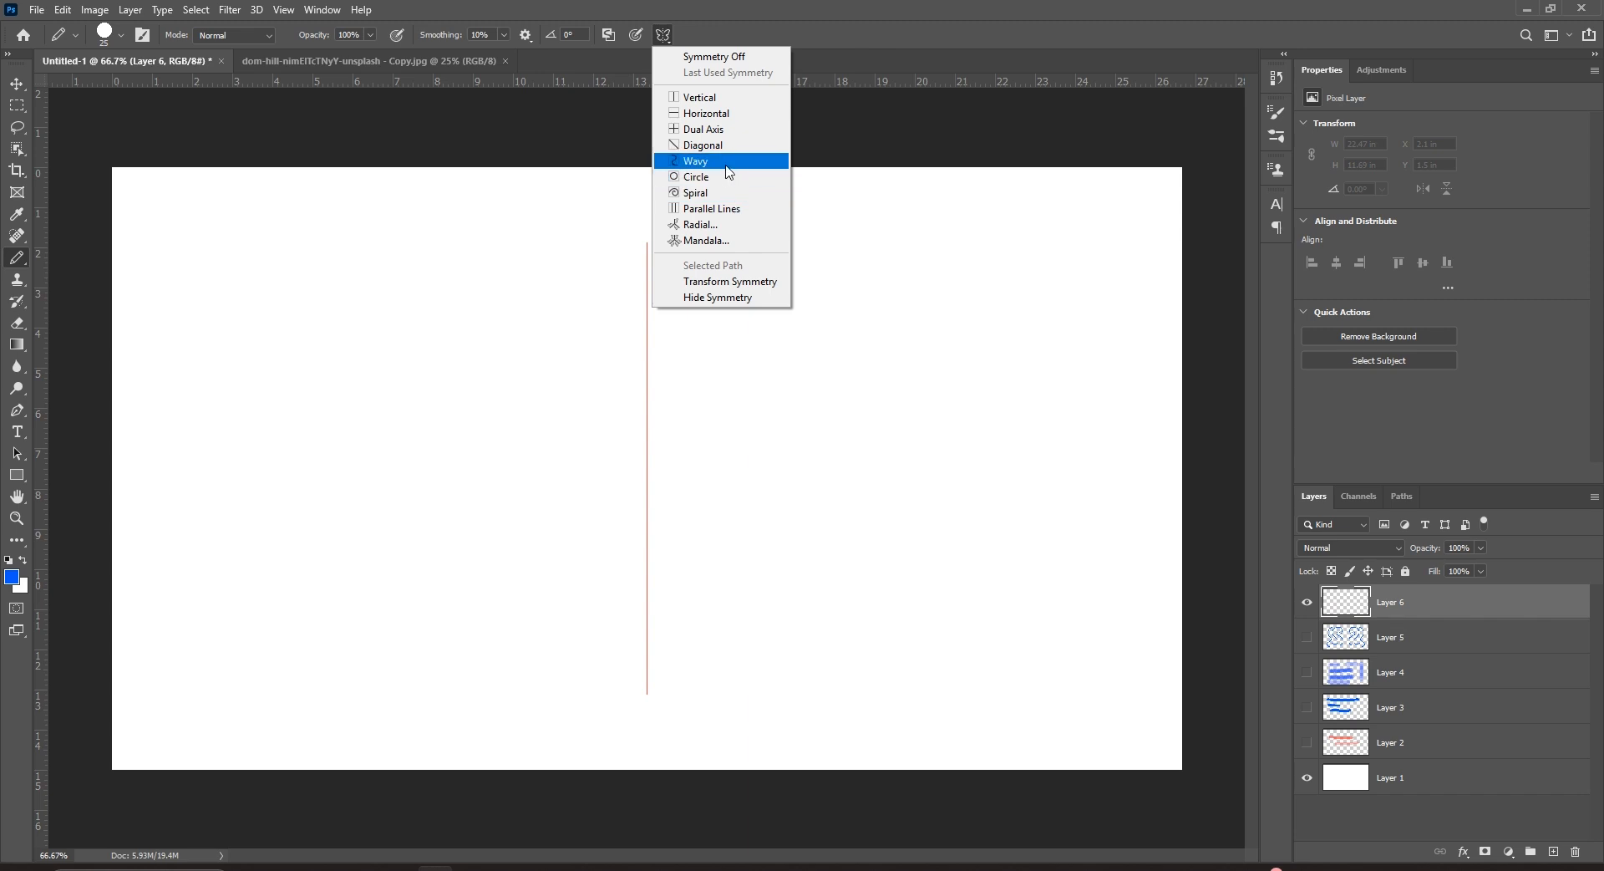
{"action": "left_click", "coordinate": [714, 129]}
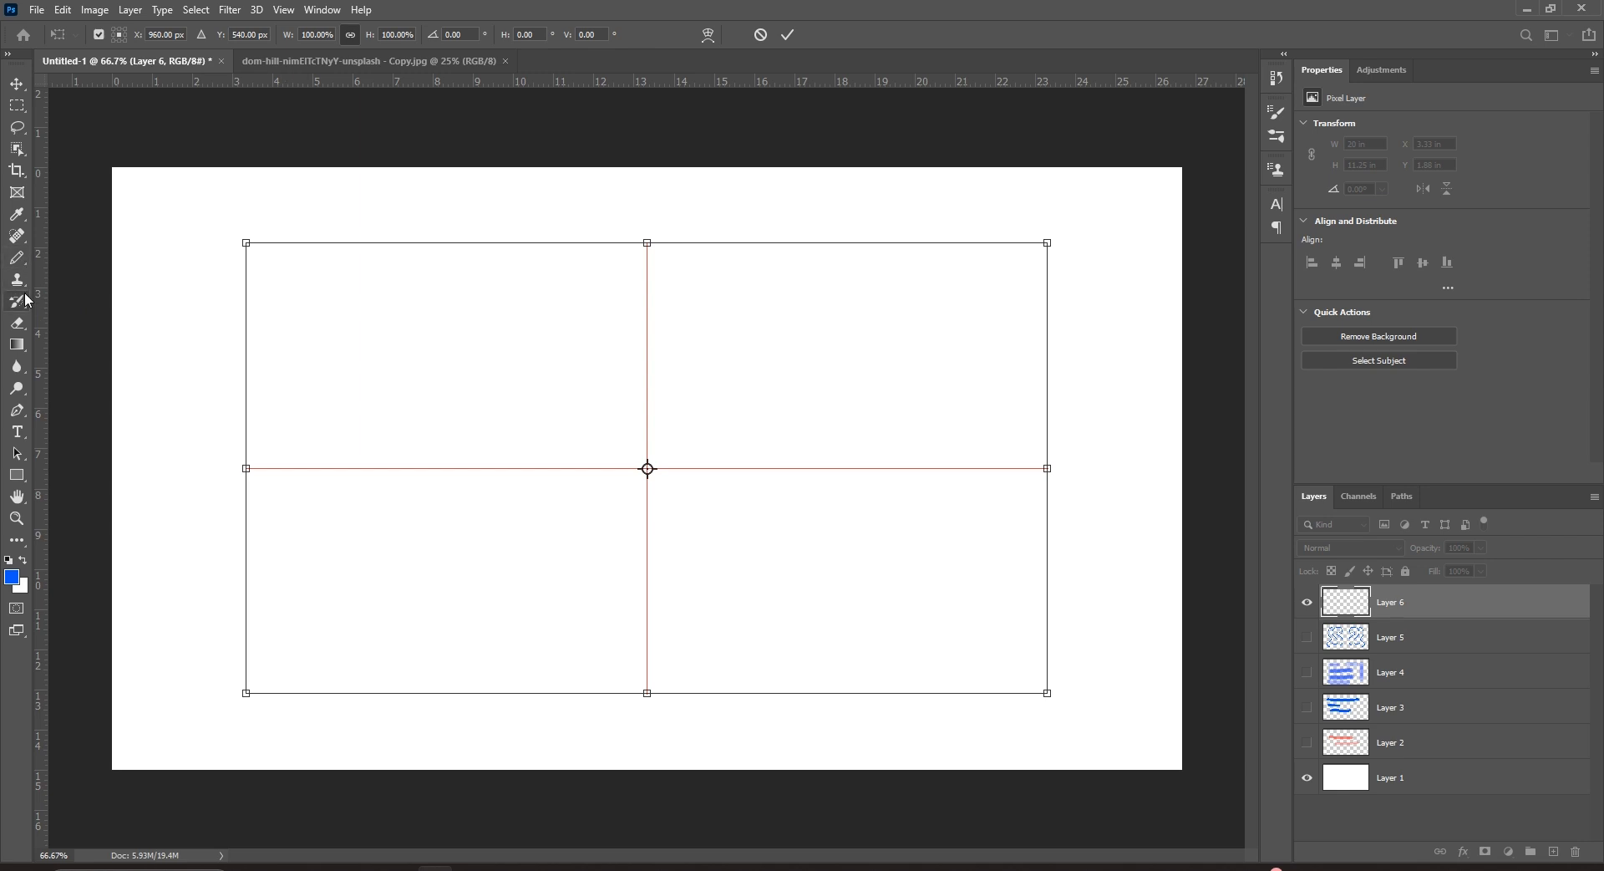
Switch to the soft brush at size 30, paint a four-way mirrored stroke, and raise flow to 100%.
{"action": "right_click", "coordinate": [21, 257]}
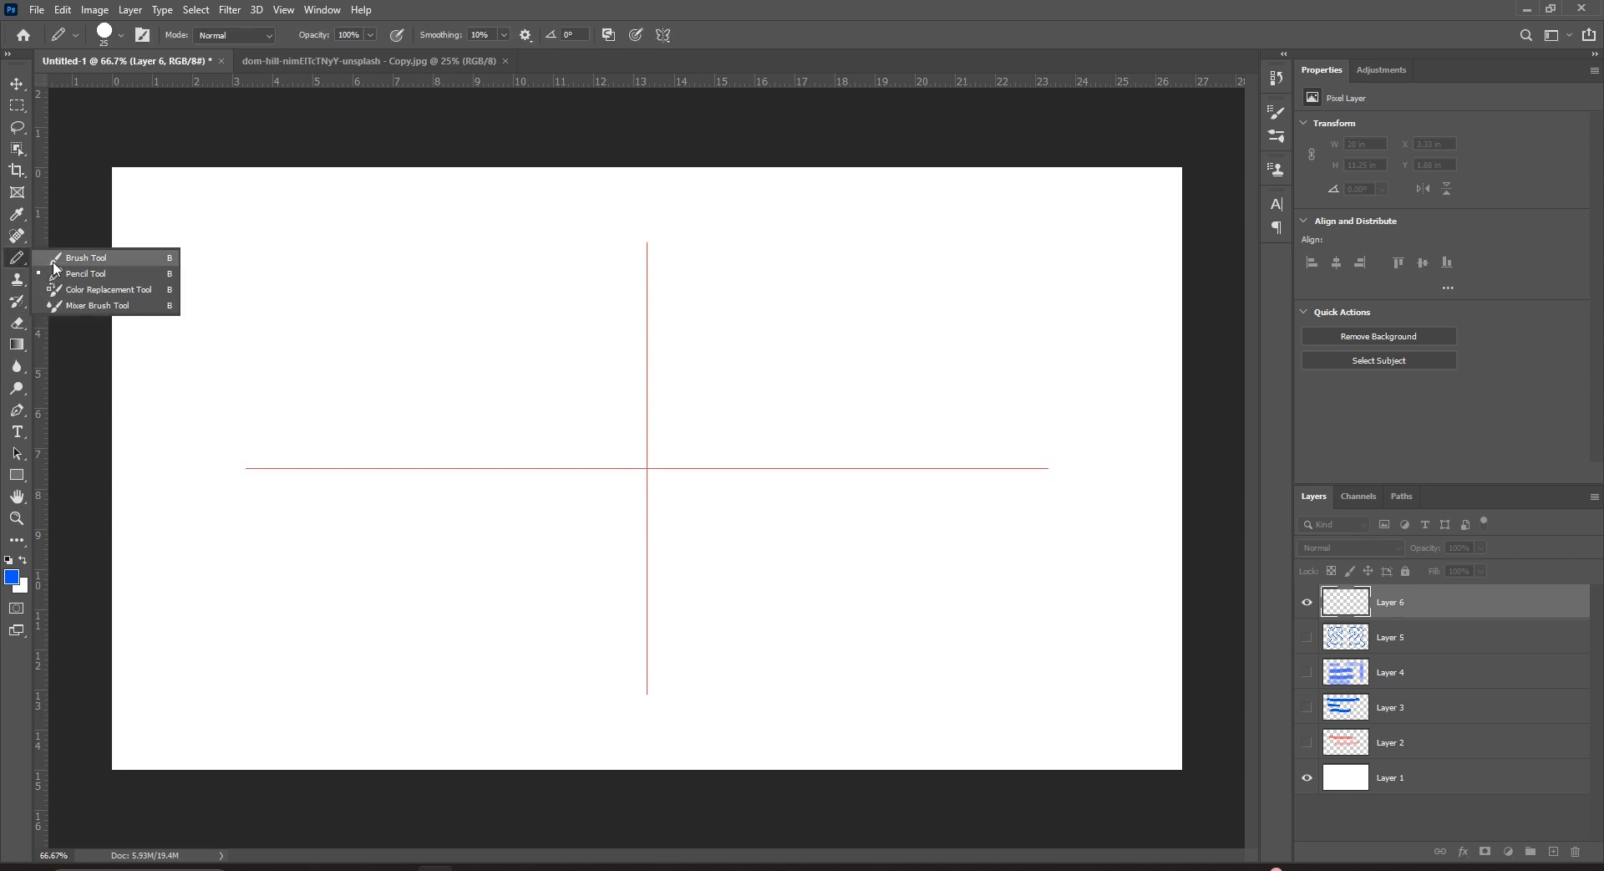
{"action": "left_click", "coordinate": [56, 261]}
{"action": "key", "text": "bracketleft"}
{"action": "key", "text": "bracketleft"}
{"action": "key", "text": "bracketleft"}
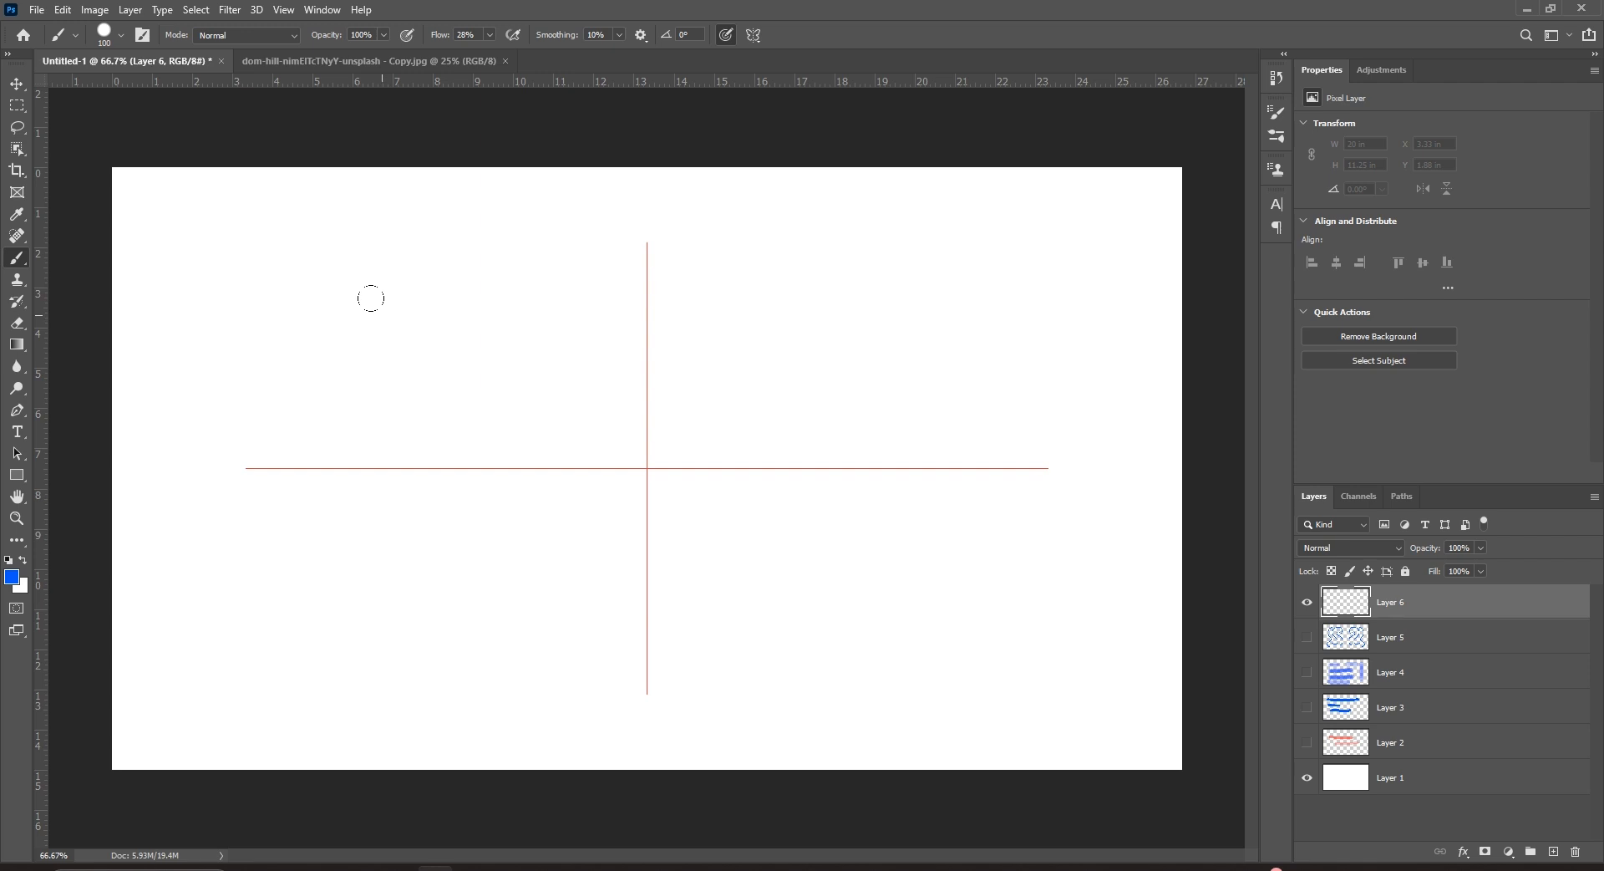
{"action": "key", "text": "bracketleft"}
{"action": "key", "text": "bracketleft"}
{"action": "key", "text": "bracketleft"}
{"action": "key", "text": "bracketleft"}
{"action": "mouse_move", "coordinate": [389, 331]}
{"action": "left_mouse_down"}
{"action": "mouse_move", "coordinate": [388, 280]}
{"action": "mouse_move", "coordinate": [447, 277]}
{"action": "mouse_move", "coordinate": [475, 406]}
{"action": "mouse_move", "coordinate": [537, 389]}
{"action": "mouse_move", "coordinate": [553, 310]}
{"action": "left_mouse_up"}
{"action": "left_click", "coordinate": [490, 34]}
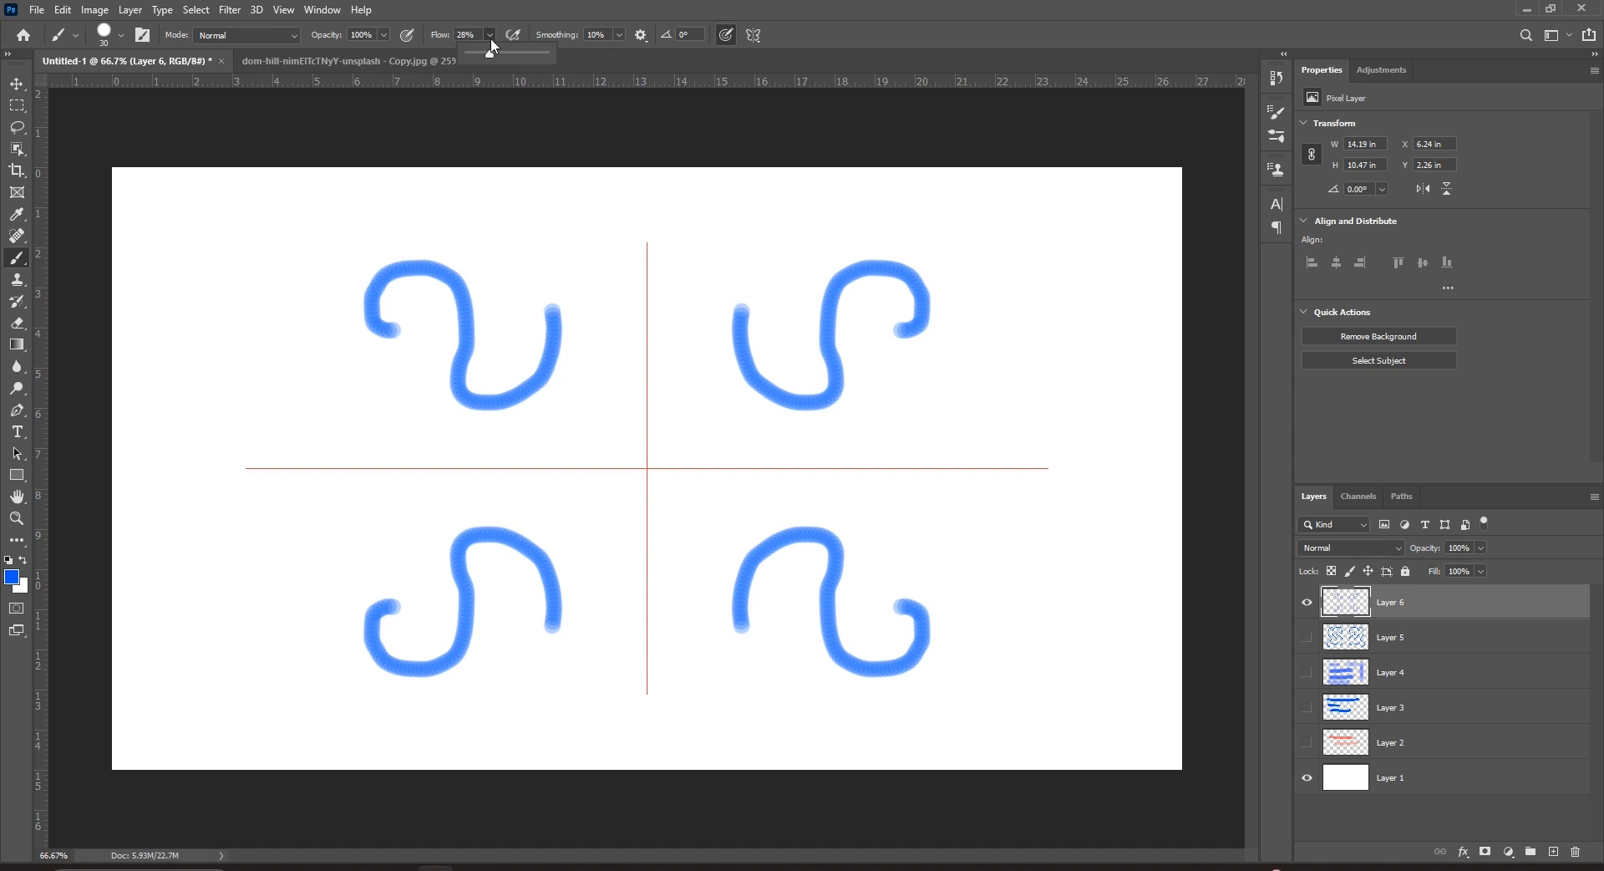
Paint more four-way mirrored blue arcs, lines and a thin size-10 arc, then hide Layer 6.
{"action": "mouse_move", "coordinate": [497, 326]}
{"action": "left_mouse_down"}
{"action": "mouse_move", "coordinate": [503, 283]}
{"action": "mouse_move", "coordinate": [474, 232]}
{"action": "mouse_move", "coordinate": [417, 219]}
{"action": "mouse_move", "coordinate": [330, 279]}
{"action": "mouse_move", "coordinate": [331, 358]}
{"action": "left_mouse_up"}
{"action": "mouse_move", "coordinate": [539, 263]}
{"action": "left_mouse_down"}
{"action": "mouse_move", "coordinate": [617, 287]}
{"action": "mouse_move", "coordinate": [628, 407]}
{"action": "mouse_move", "coordinate": [601, 431]}
{"action": "left_mouse_up"}
{"action": "mouse_move", "coordinate": [474, 432]}
{"action": "left_mouse_down"}
{"action": "mouse_move", "coordinate": [369, 403]}
{"action": "mouse_move", "coordinate": [359, 344]}
{"action": "left_mouse_up"}
{"action": "mouse_move", "coordinate": [541, 226]}
{"action": "left_mouse_down"}
{"action": "mouse_move", "coordinate": [480, 183]}
{"action": "mouse_move", "coordinate": [440, 185]}
{"action": "left_mouse_up"}
{"action": "key", "text": "bracketleft"}
{"action": "key", "text": "bracketleft"}
{"action": "mouse_move", "coordinate": [583, 210]}
{"action": "left_mouse_down"}
{"action": "mouse_move", "coordinate": [620, 218]}
{"action": "mouse_move", "coordinate": [645, 301]}
{"action": "left_mouse_up"}
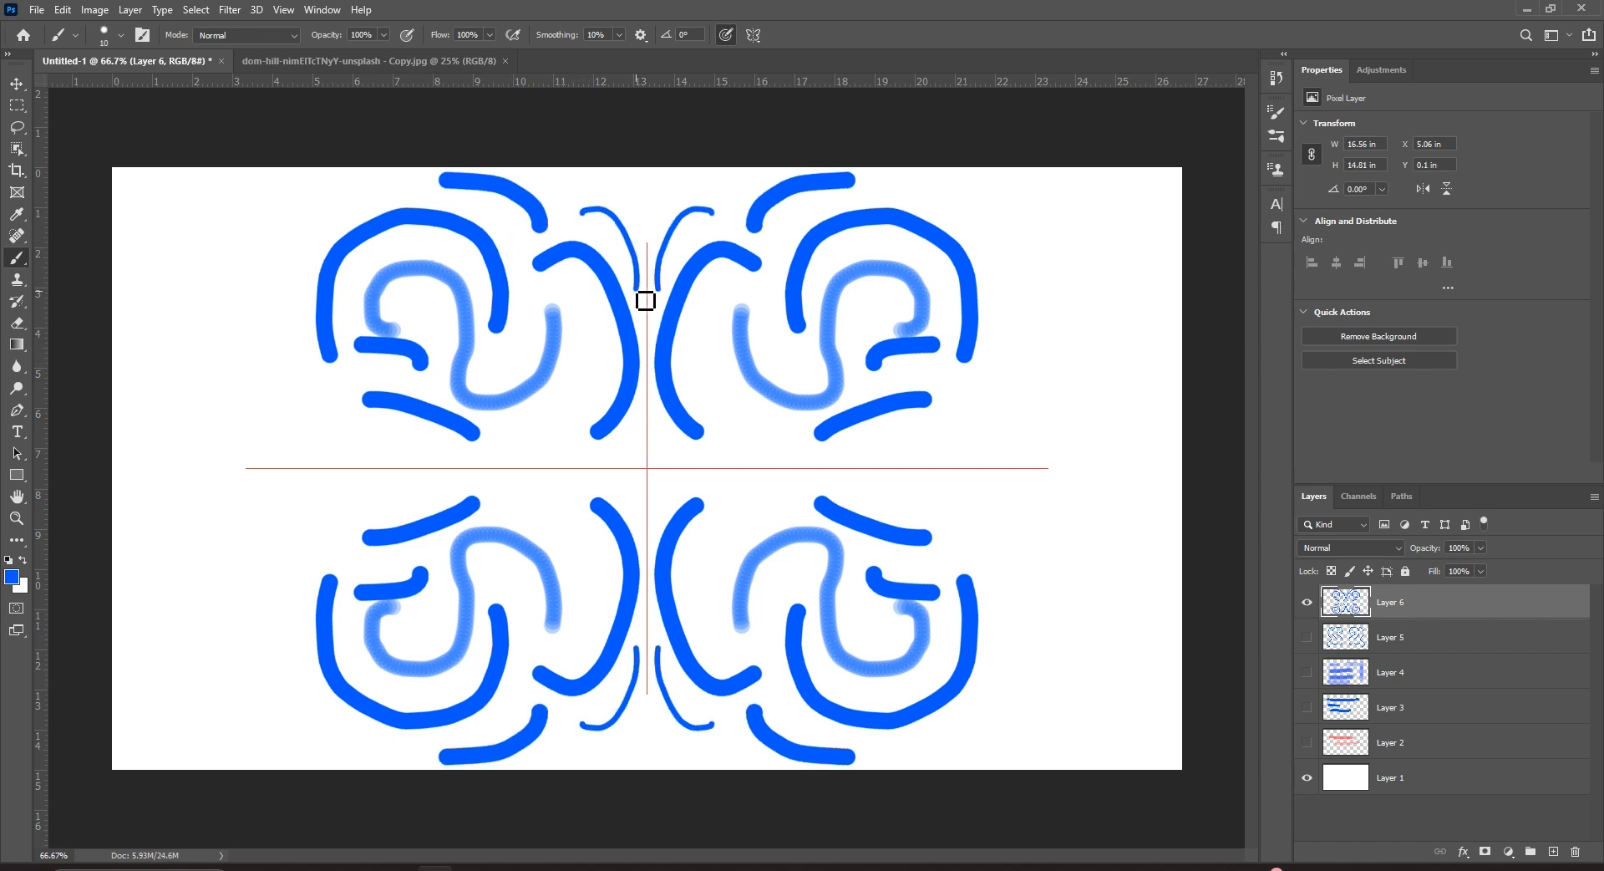
{"action": "left_click", "coordinate": [1307, 602]}
{"action": "left_click", "coordinate": [754, 34]}
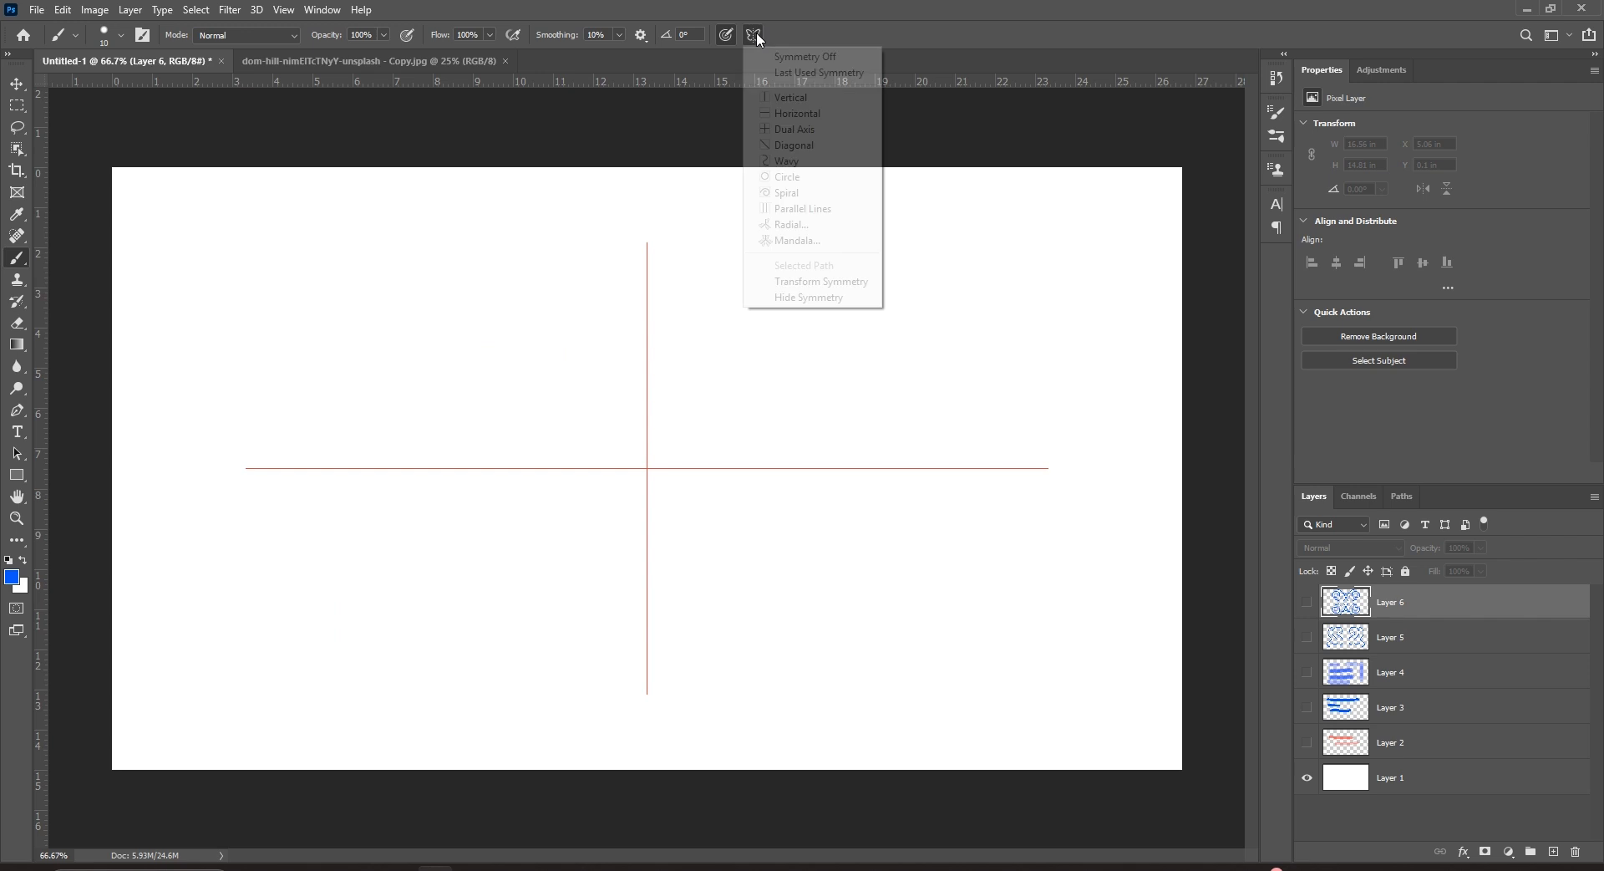
Set nine-segment Mandala symmetry, return to the Brush Tool, and add a new Layer 7.
{"action": "left_click", "coordinate": [839, 242]}
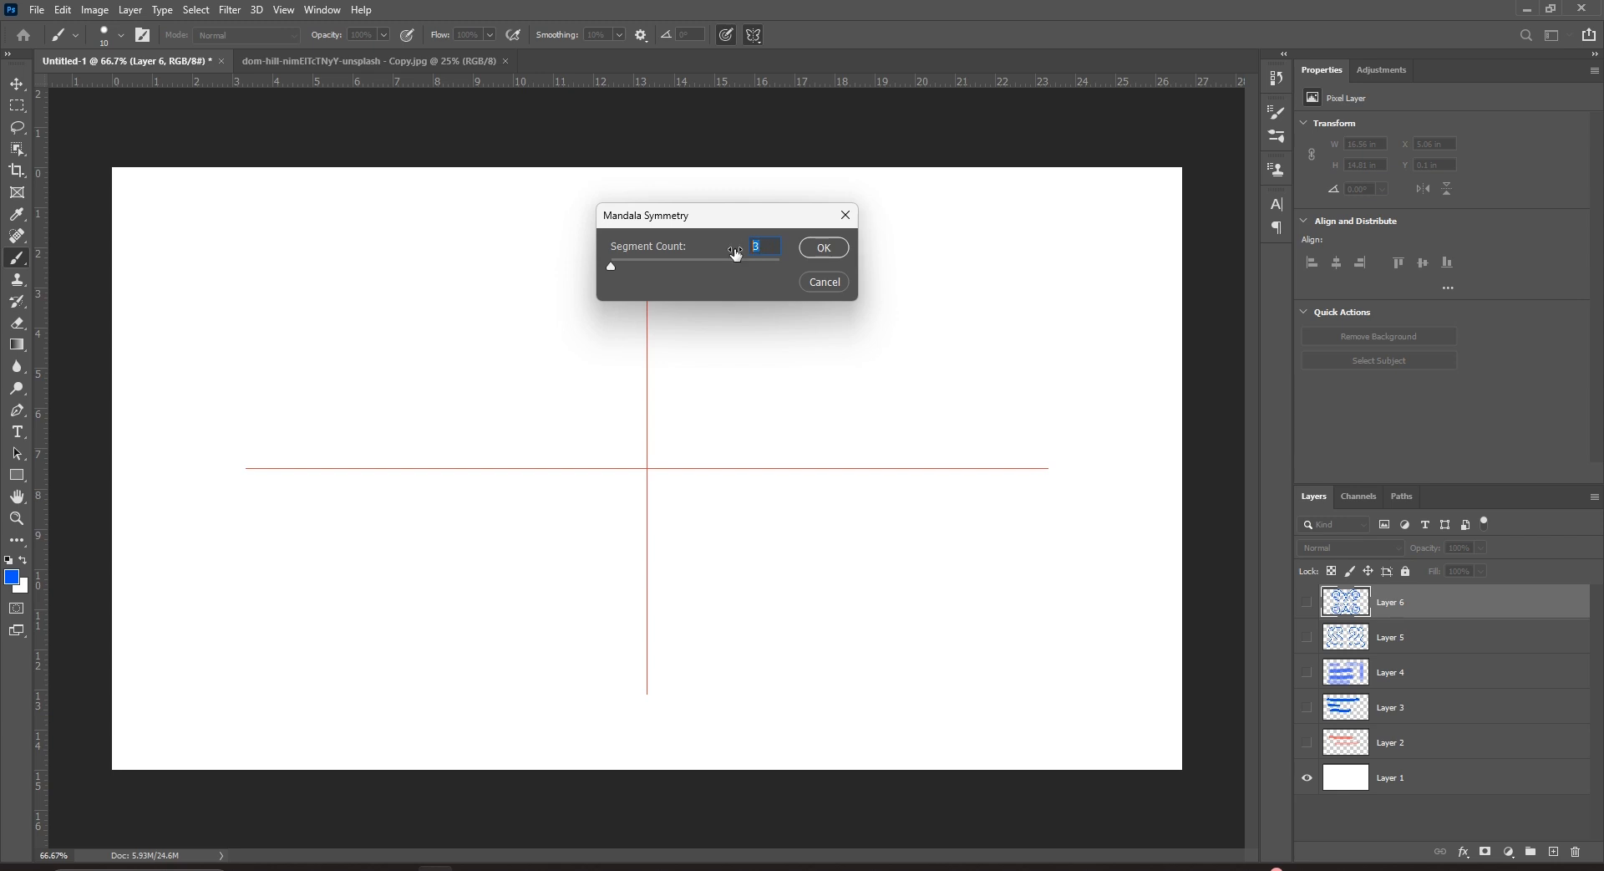
{"action": "left_click", "coordinate": [822, 249]}
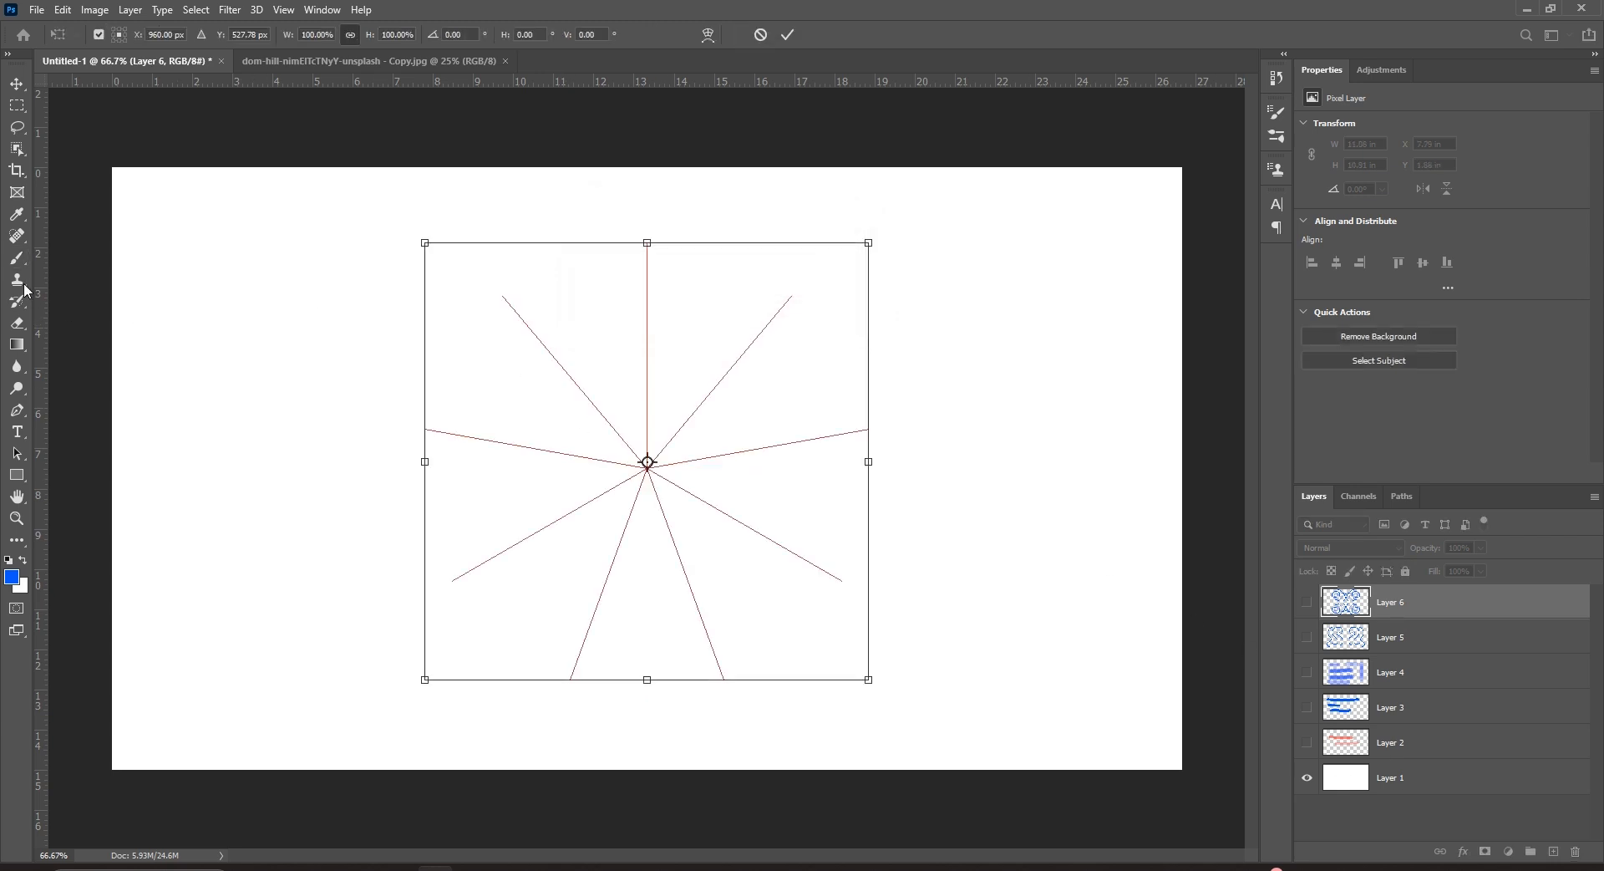
{"action": "right_click", "coordinate": [16, 258]}
{"action": "left_click", "coordinate": [51, 258]}
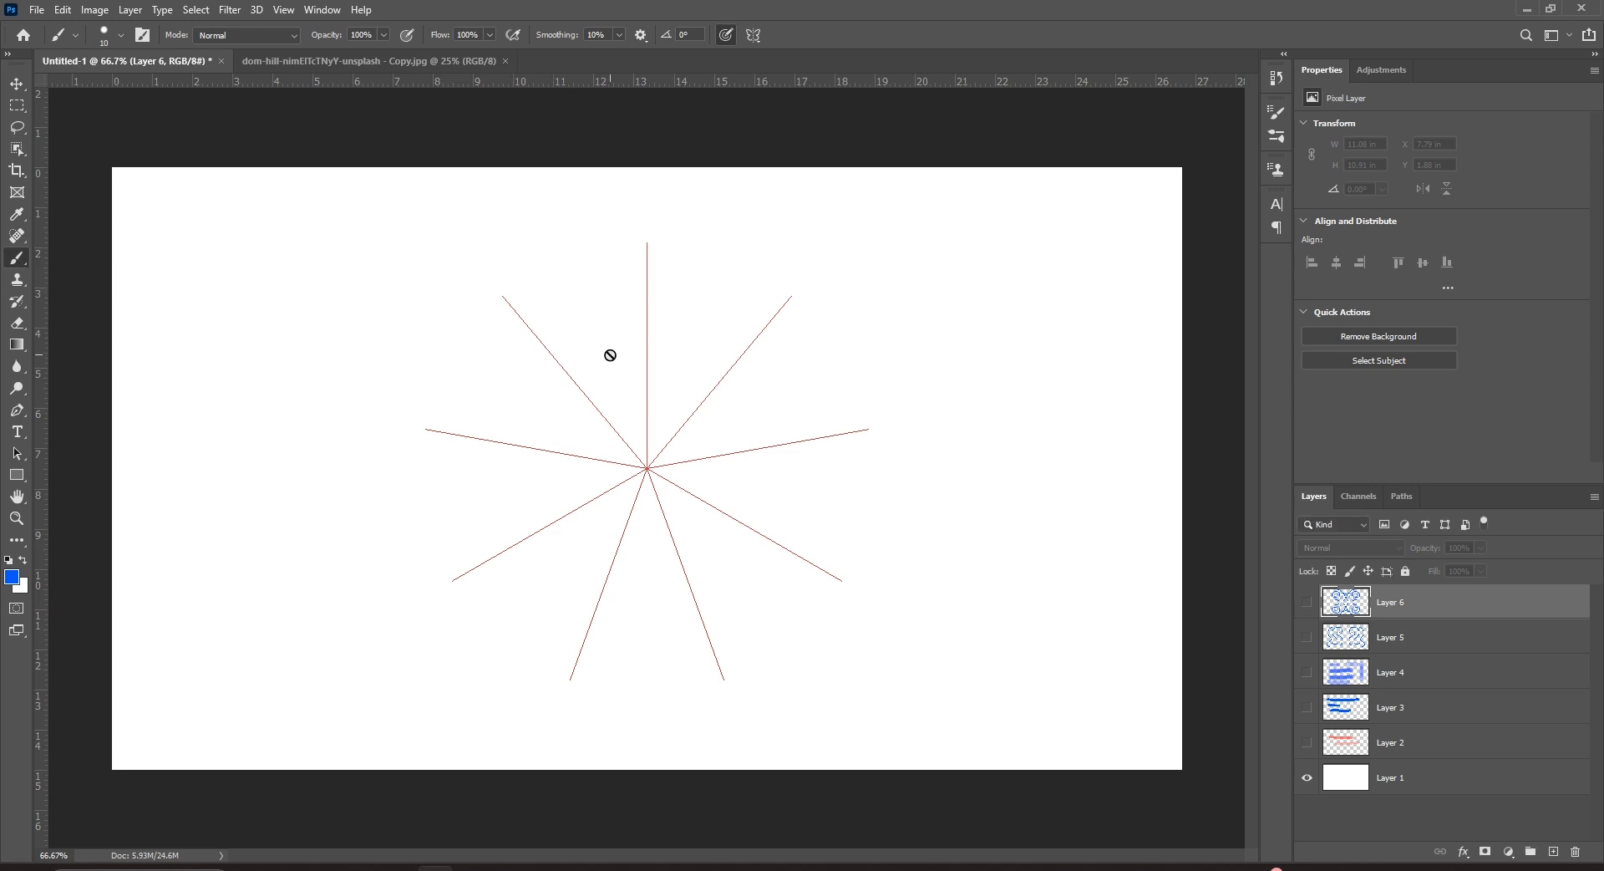
{"action": "left_click", "coordinate": [1554, 851]}
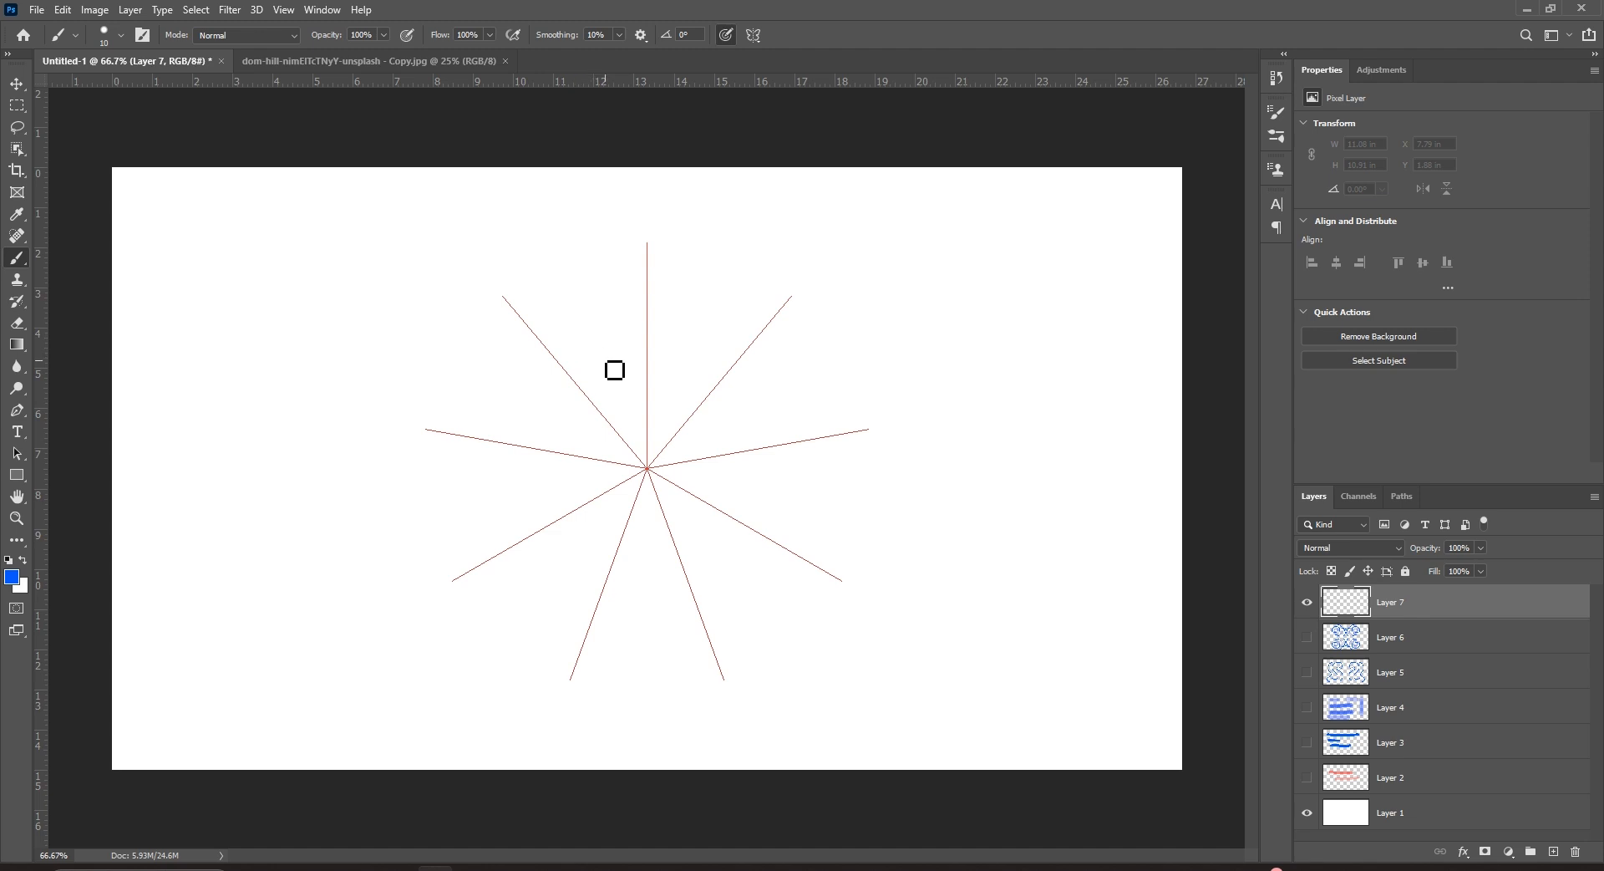
Paint blue branching strokes, loops and dots repeated nine-fold around the mandala centre.
{"action": "mouse_move", "coordinate": [629, 394]}
{"action": "left_mouse_down"}
{"action": "mouse_move", "coordinate": [616, 315]}
{"action": "mouse_move", "coordinate": [556, 284]}
{"action": "mouse_move", "coordinate": [576, 261]}
{"action": "mouse_move", "coordinate": [589, 291]}
{"action": "mouse_move", "coordinate": [630, 261]}
{"action": "mouse_move", "coordinate": [648, 287]}
{"action": "mouse_move", "coordinate": [642, 391]}
{"action": "left_mouse_up"}
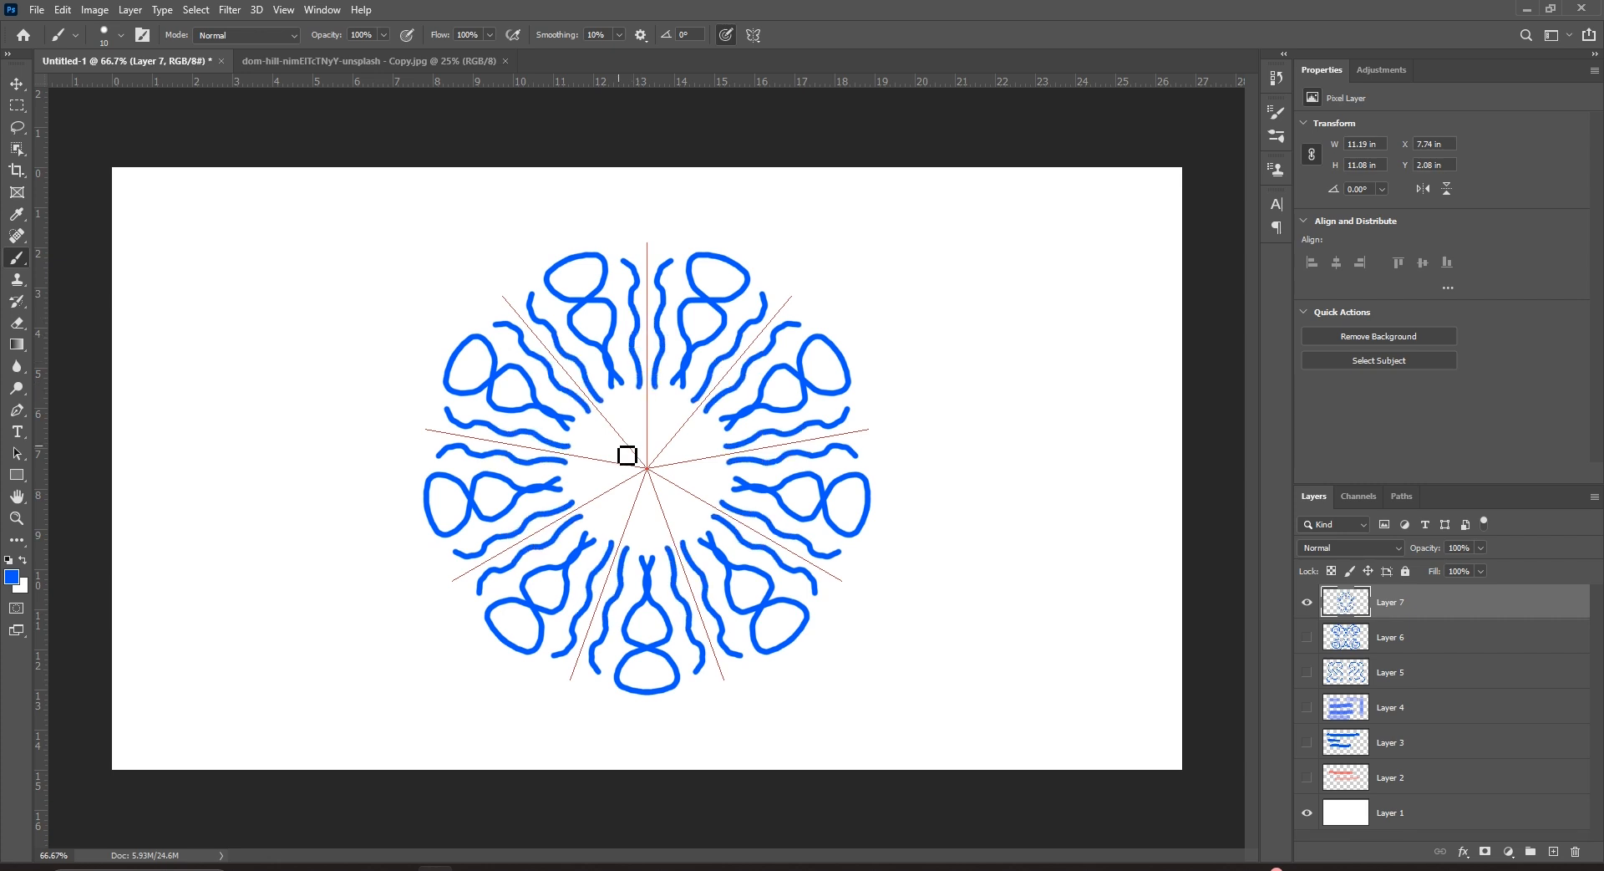
{"action": "left_click", "coordinate": [585, 432]}
{"action": "left_click_drag", "start_coordinate": [601, 443], "coordinate": [605, 452]}
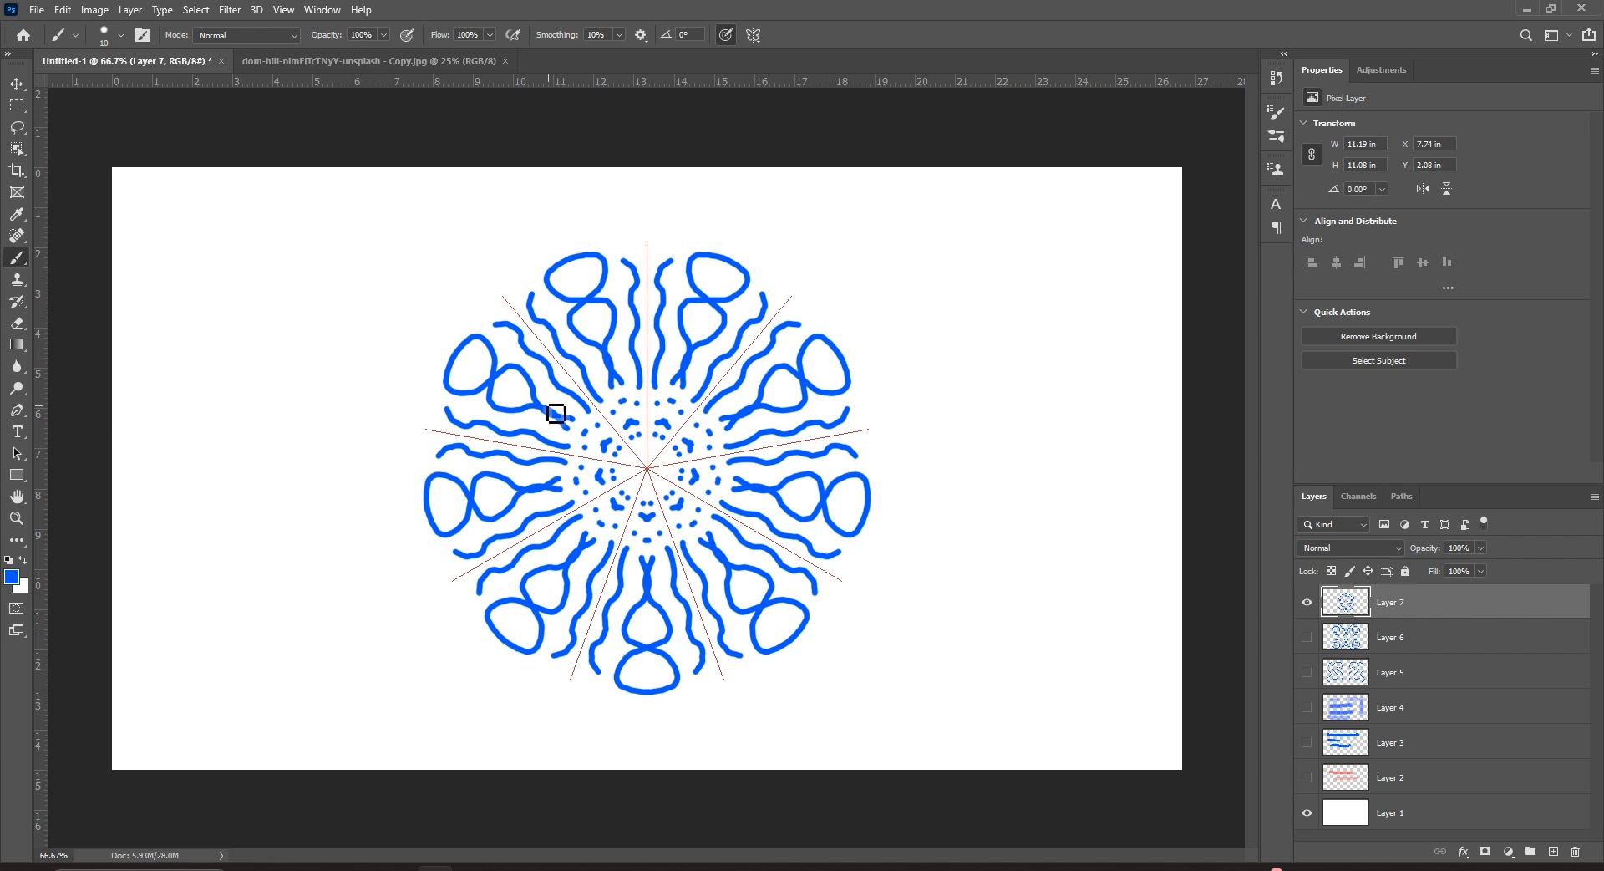
{"action": "mouse_move", "coordinate": [475, 365]}
{"action": "left_mouse_down"}
{"action": "mouse_move", "coordinate": [509, 346]}
{"action": "mouse_move", "coordinate": [489, 323]}
{"action": "mouse_move", "coordinate": [448, 332]}
{"action": "left_mouse_up"}
{"action": "left_click", "coordinate": [482, 313]}
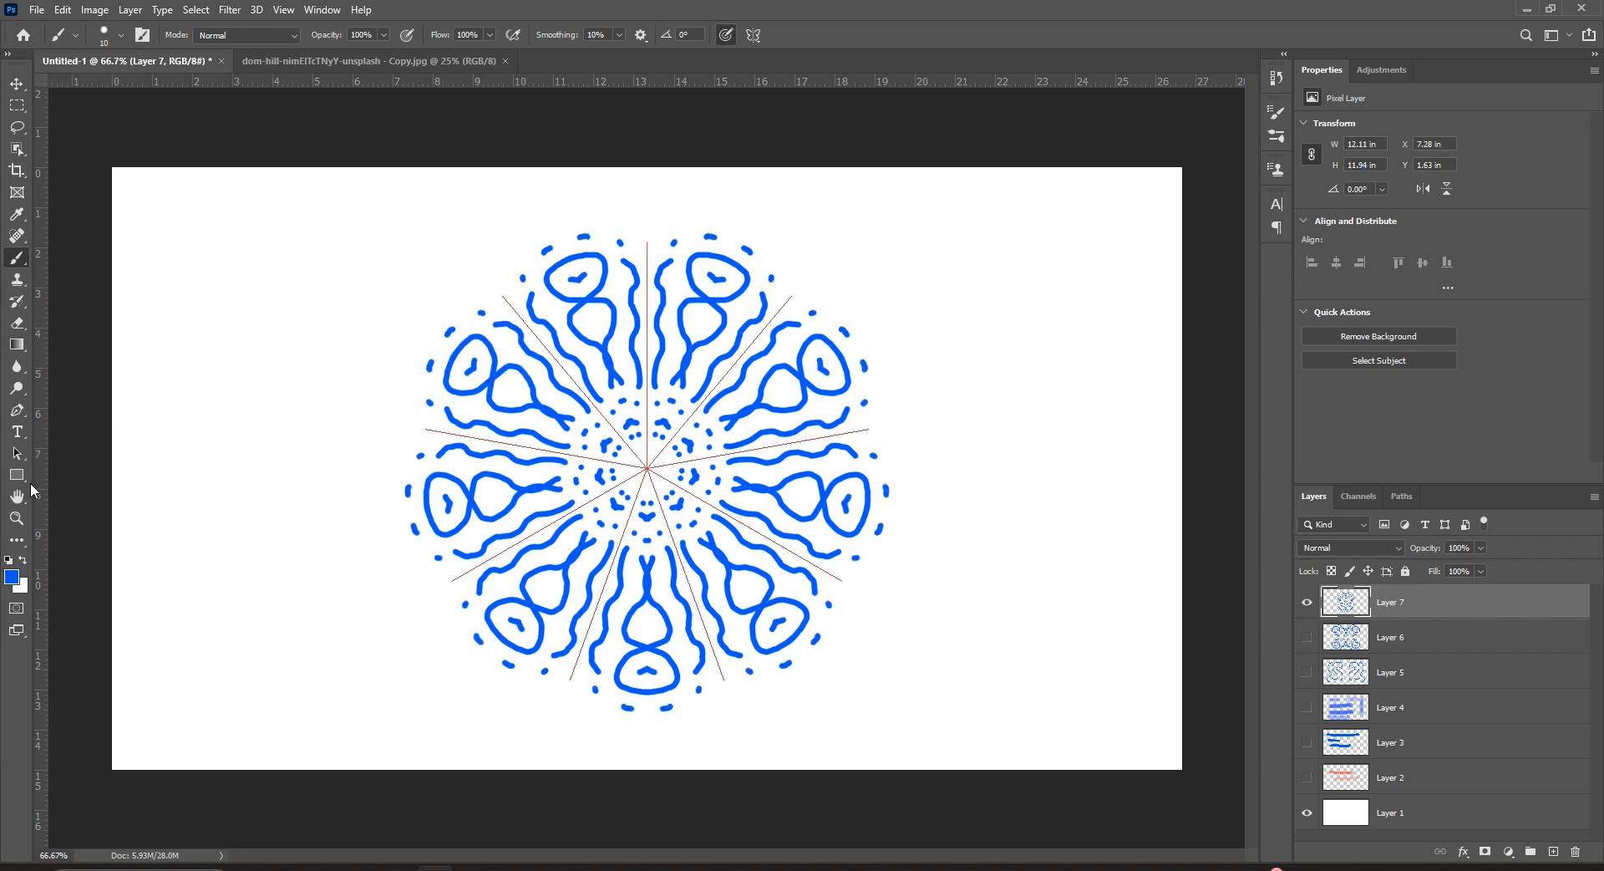
Set the foreground colour to green 00ff9c and paint green arcs across the loops and outer edge.
{"action": "left_click", "coordinate": [11, 577]}
{"action": "left_click_drag", "start_coordinate": [1014, 539], "coordinate": [1013, 517]}
{"action": "left_click", "coordinate": [1162, 390]}
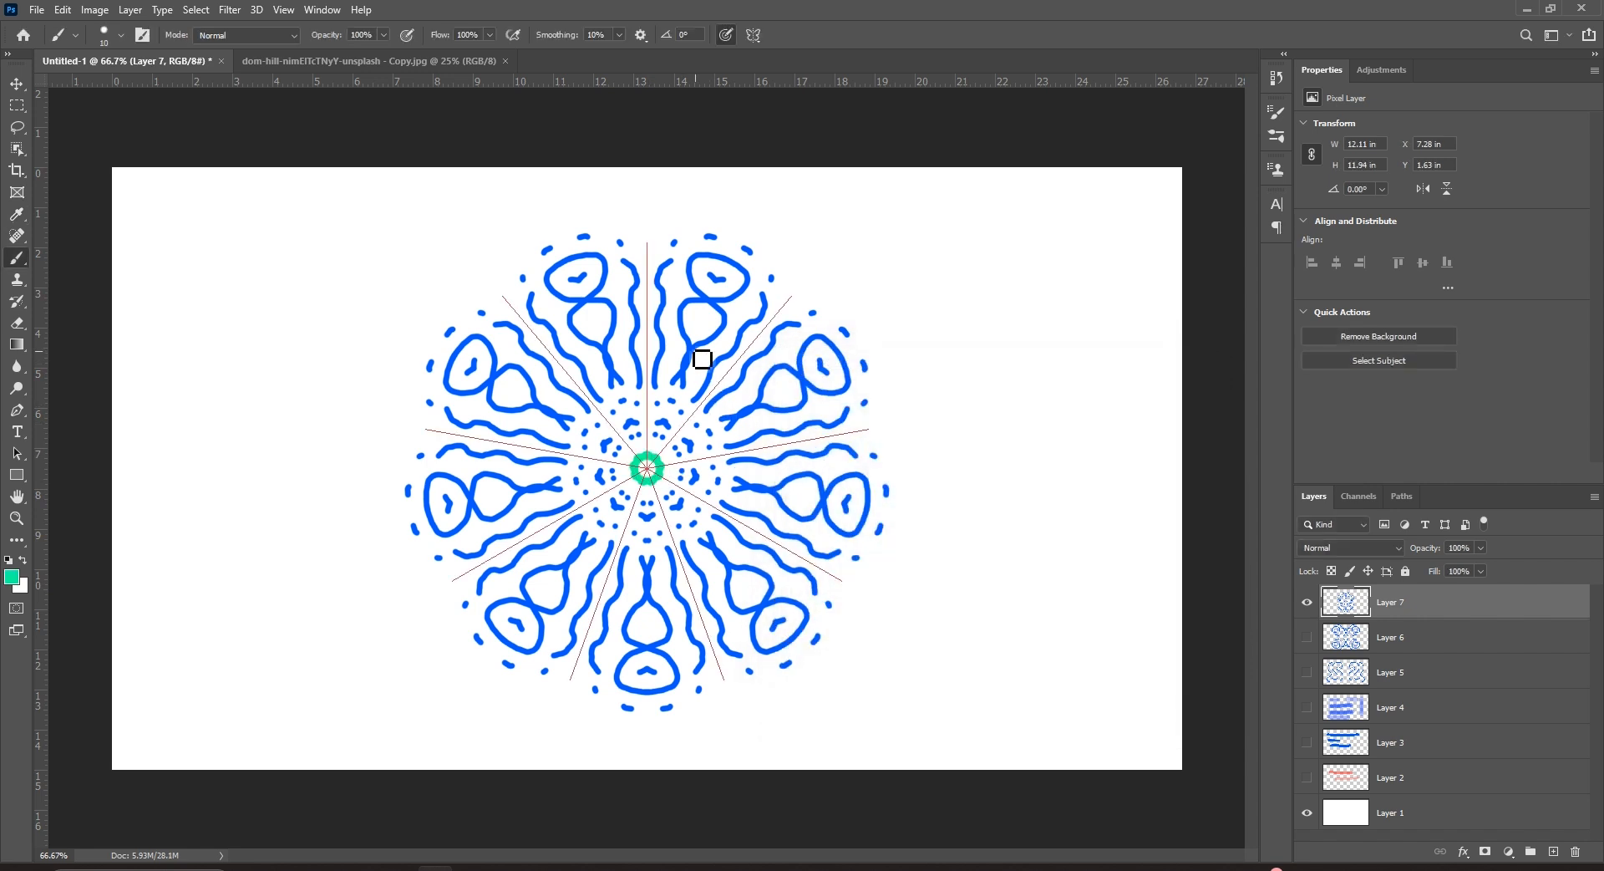
{"action": "left_click_drag", "start_coordinate": [717, 336], "coordinate": [675, 321]}
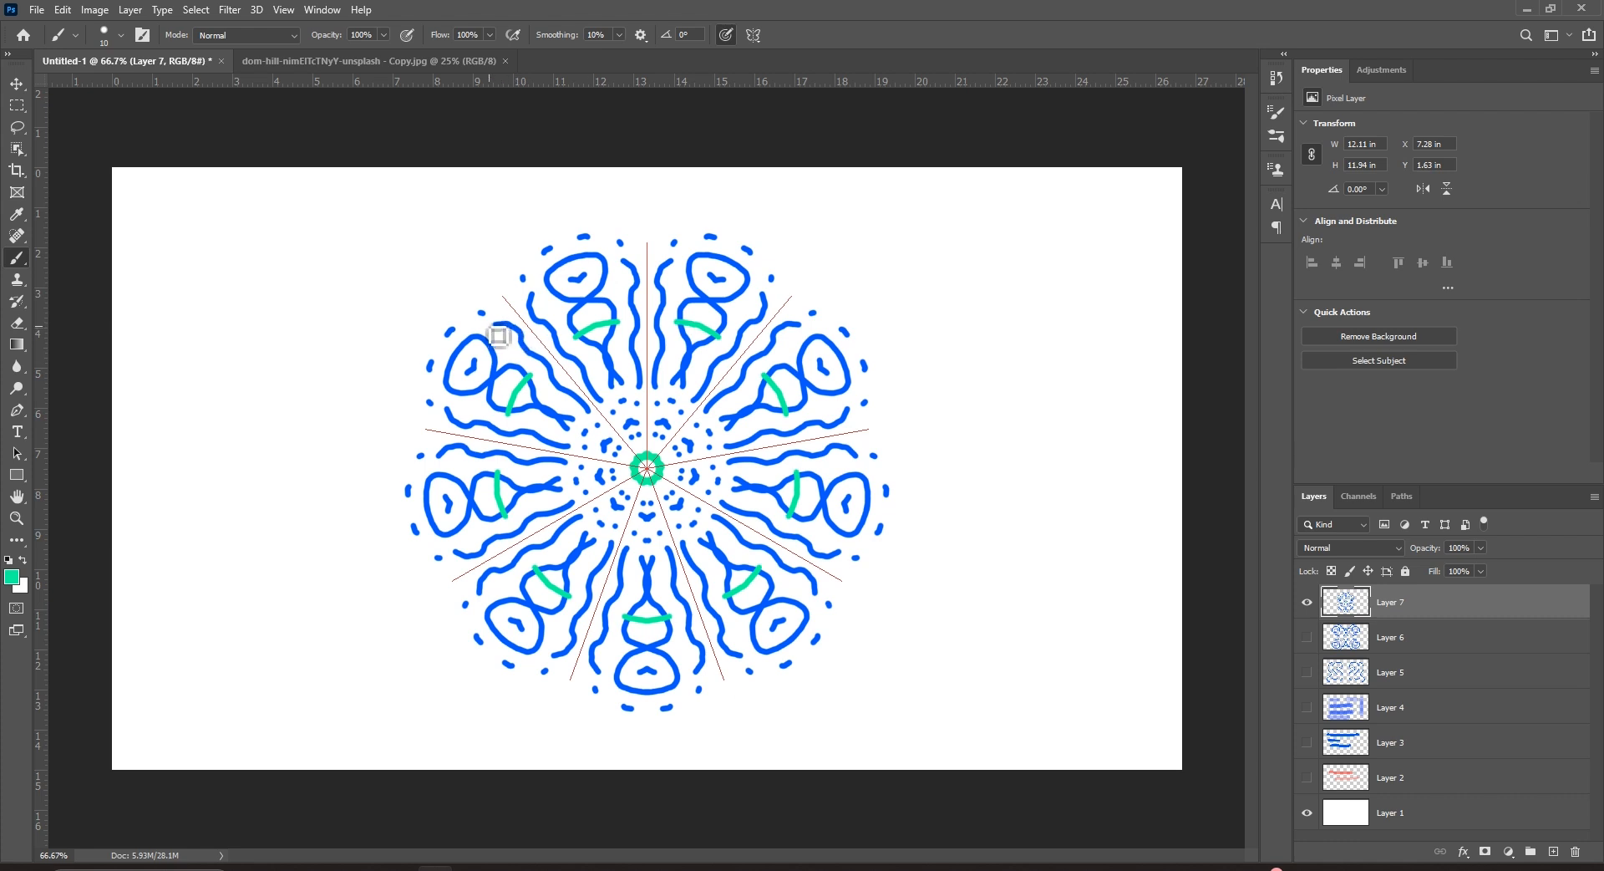
{"action": "left_click_drag", "start_coordinate": [487, 339], "coordinate": [417, 316]}
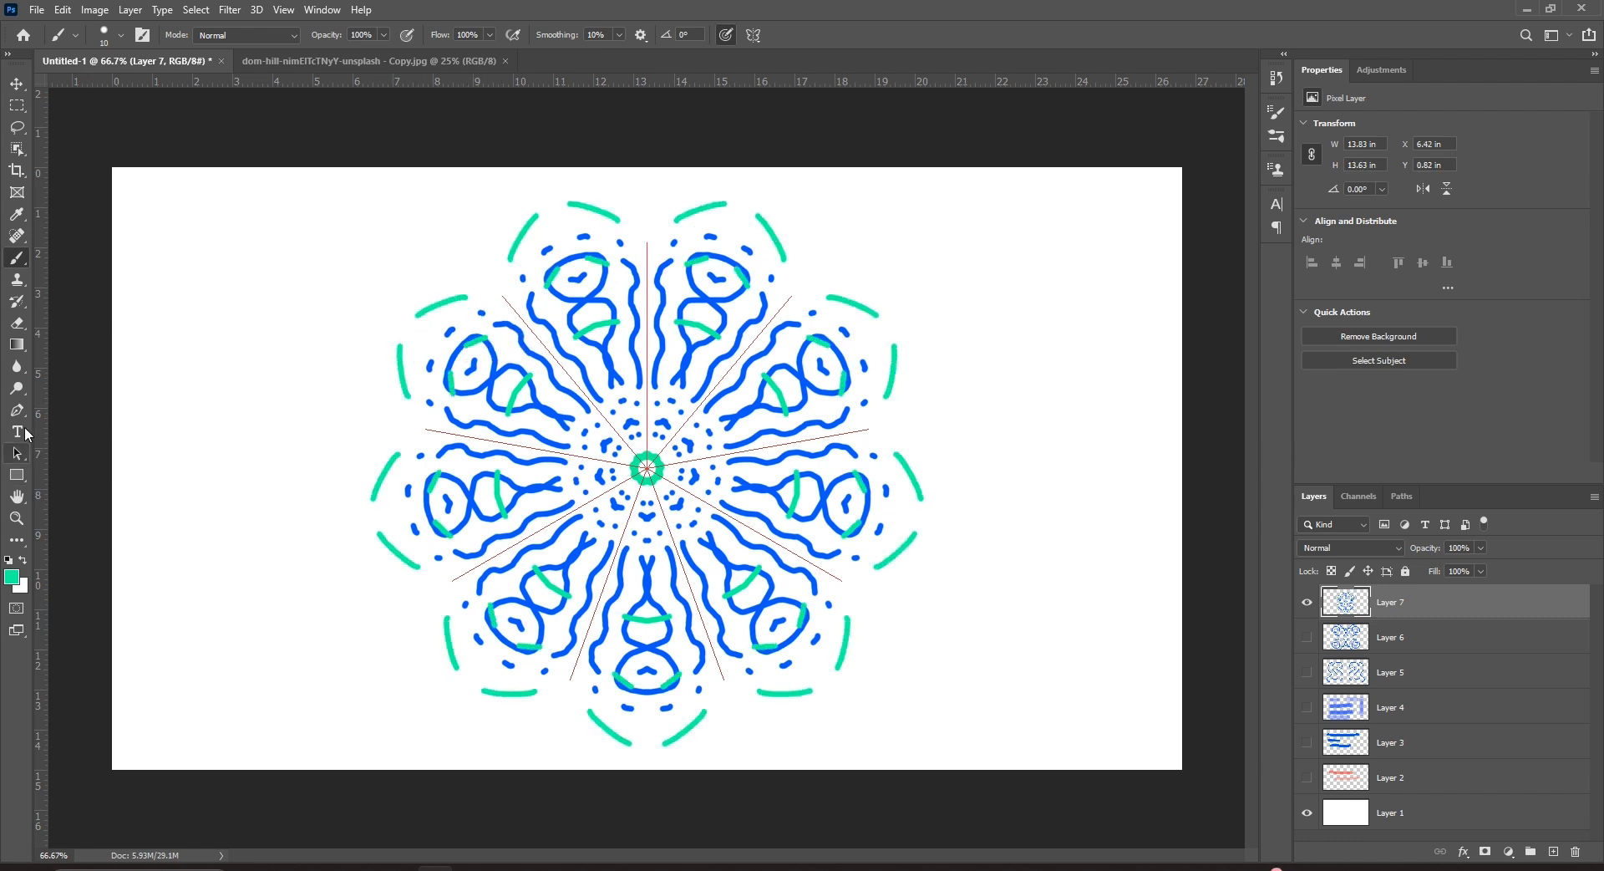
{"action": "left_click", "coordinate": [11, 577]}
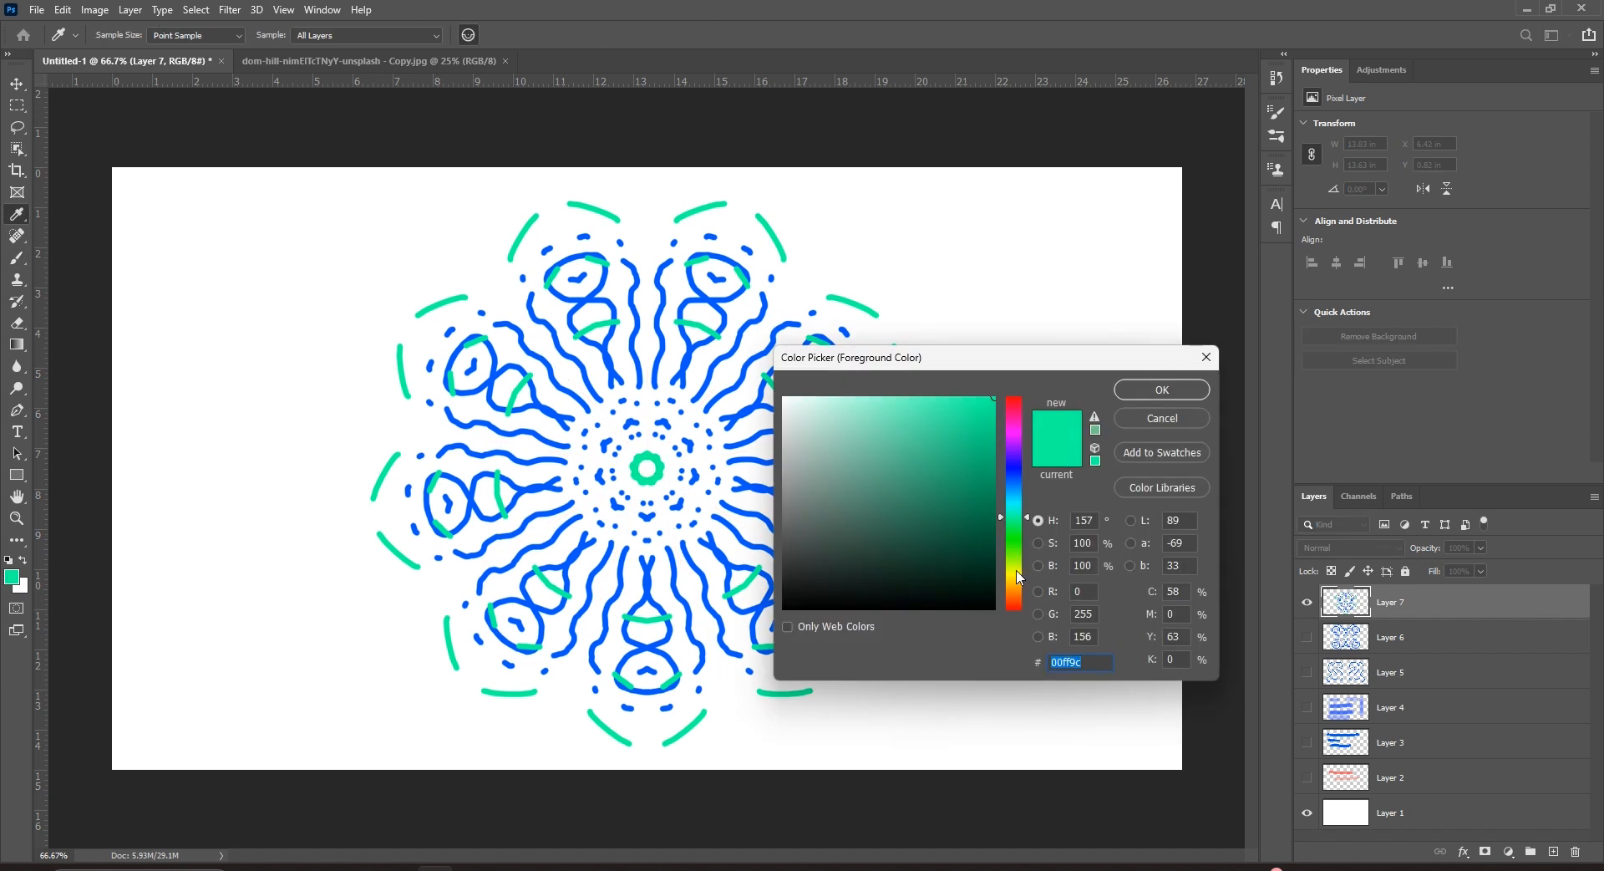
Set the foreground to red and dot mirrored red spots, including one at the mandala centre.
{"action": "left_click_drag", "start_coordinate": [1019, 435], "coordinate": [1006, 372]}
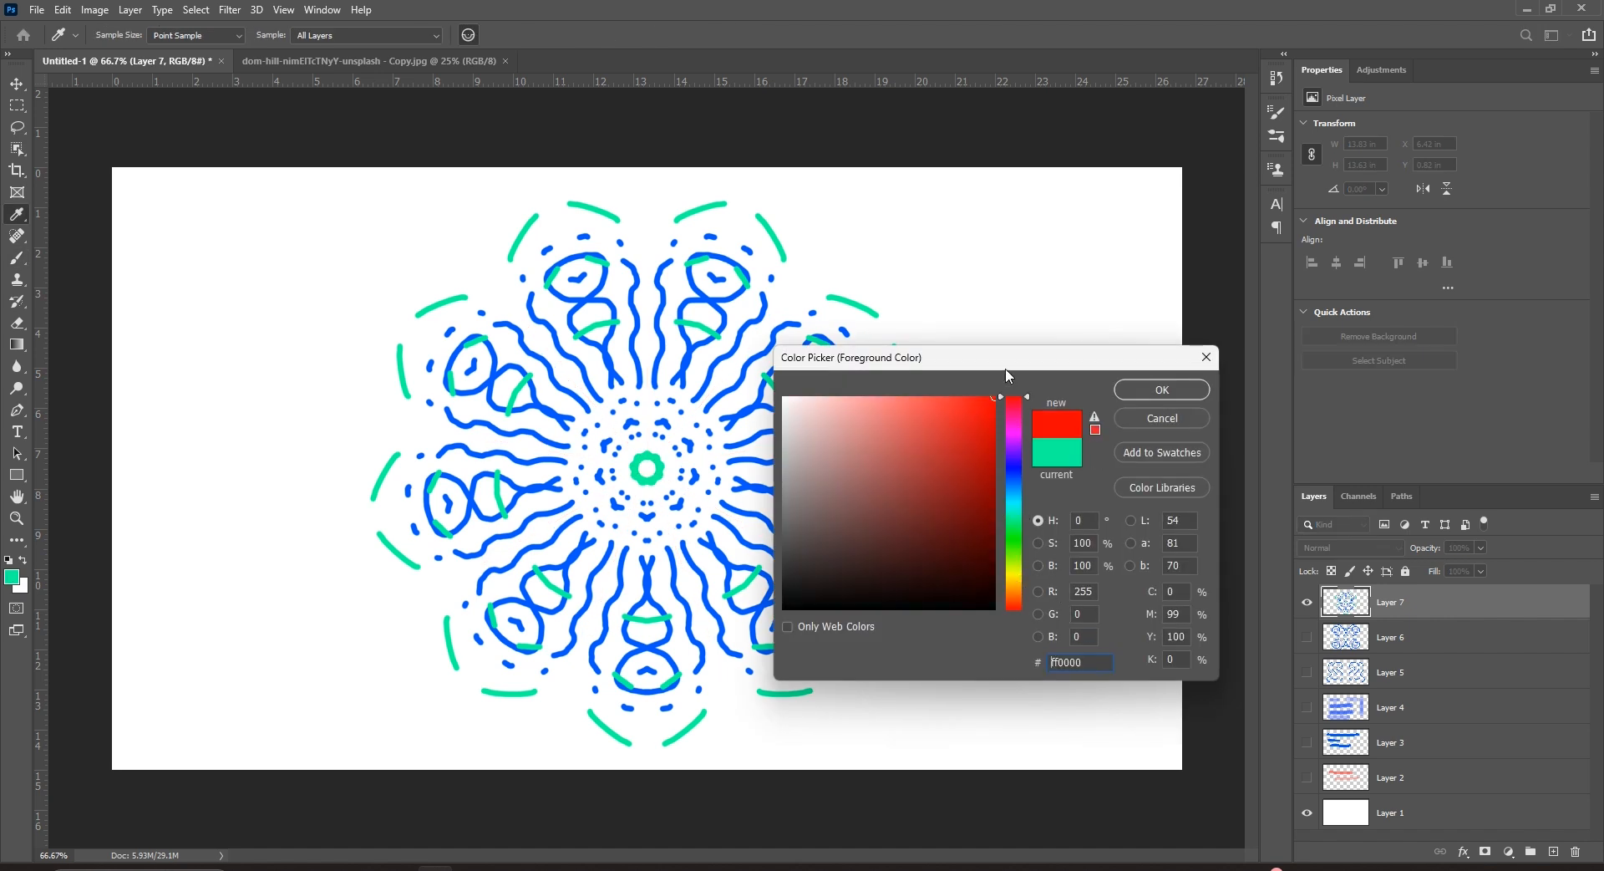
{"action": "left_click", "coordinate": [1161, 389]}
{"action": "left_click", "coordinate": [552, 312]}
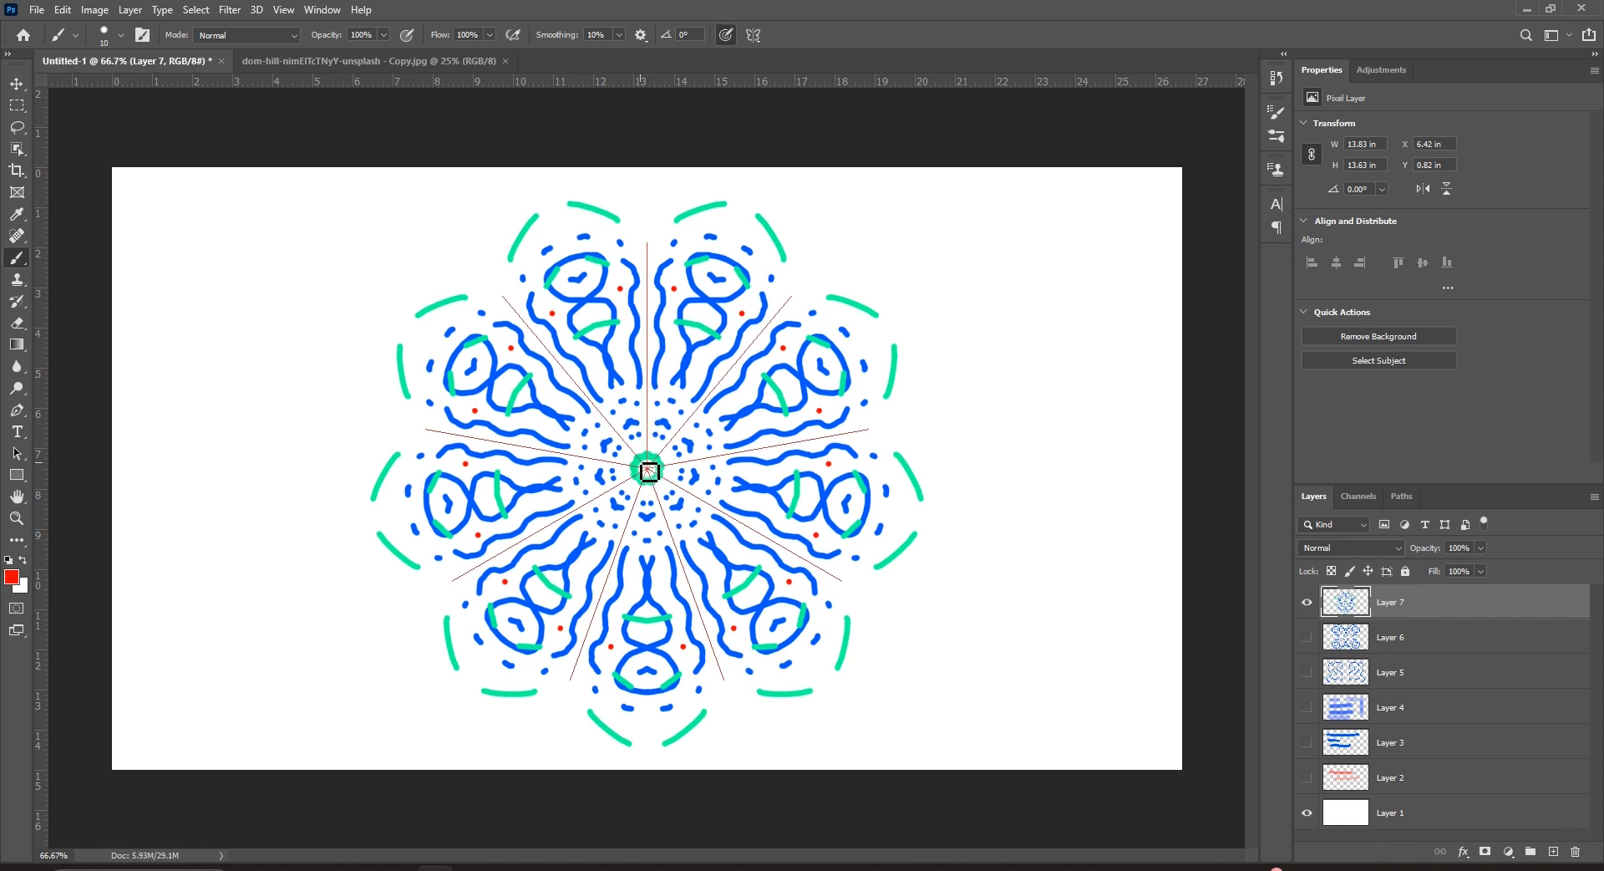
{"action": "left_click", "coordinate": [648, 469]}
{"action": "left_click", "coordinate": [669, 415]}
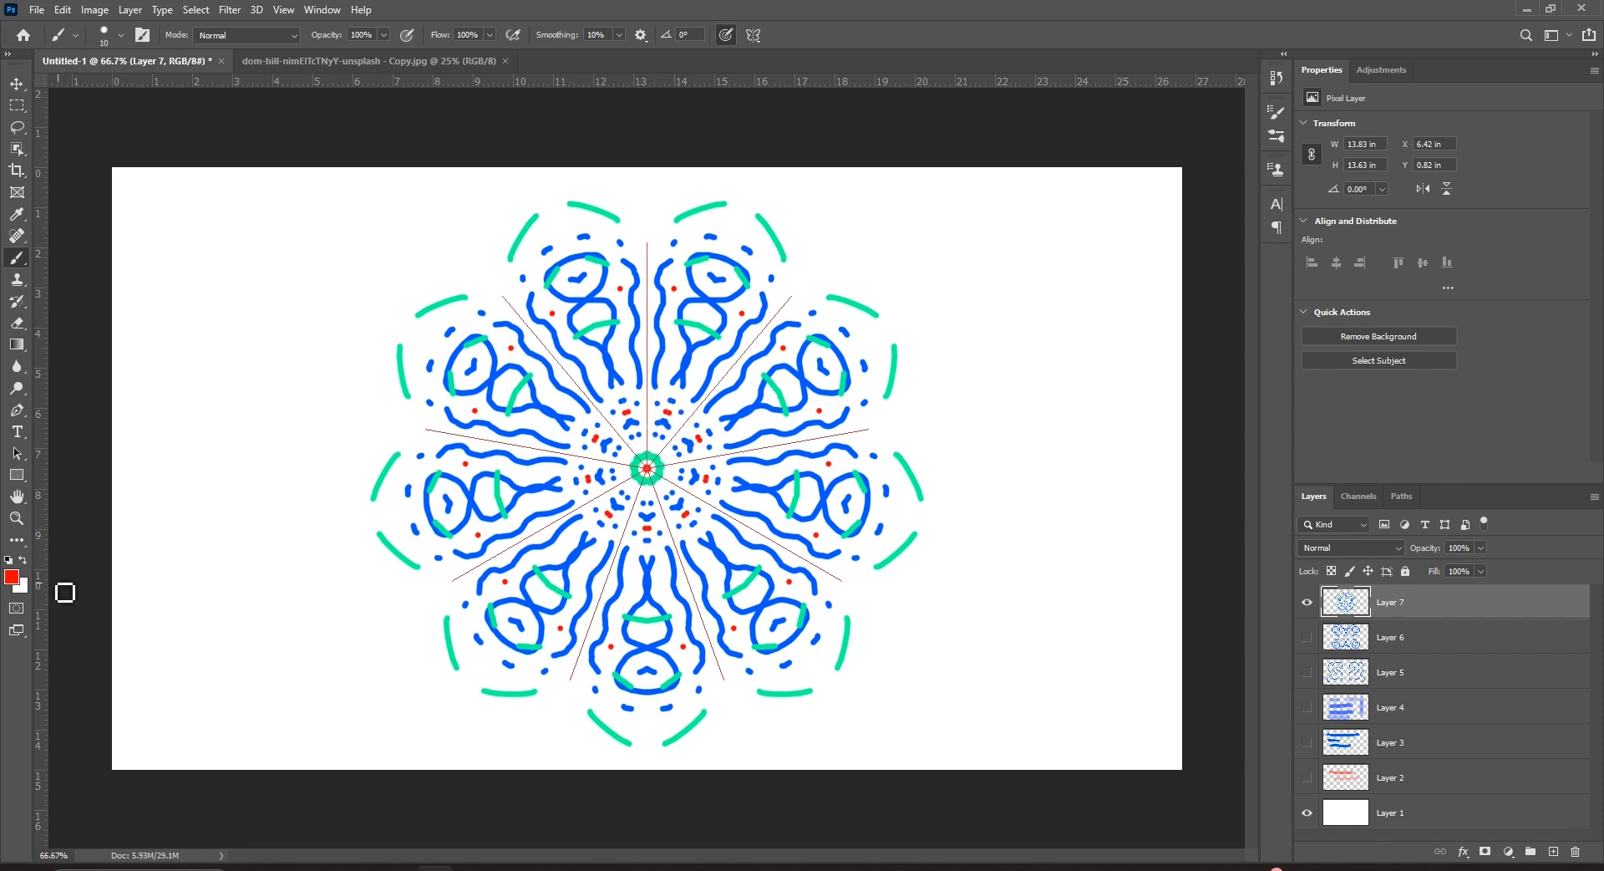
Switch the foreground to near-black 121212 and paint rings of black dots around the mandala.
{"action": "left_click", "coordinate": [12, 576]}
{"action": "left_click", "coordinate": [791, 589]}
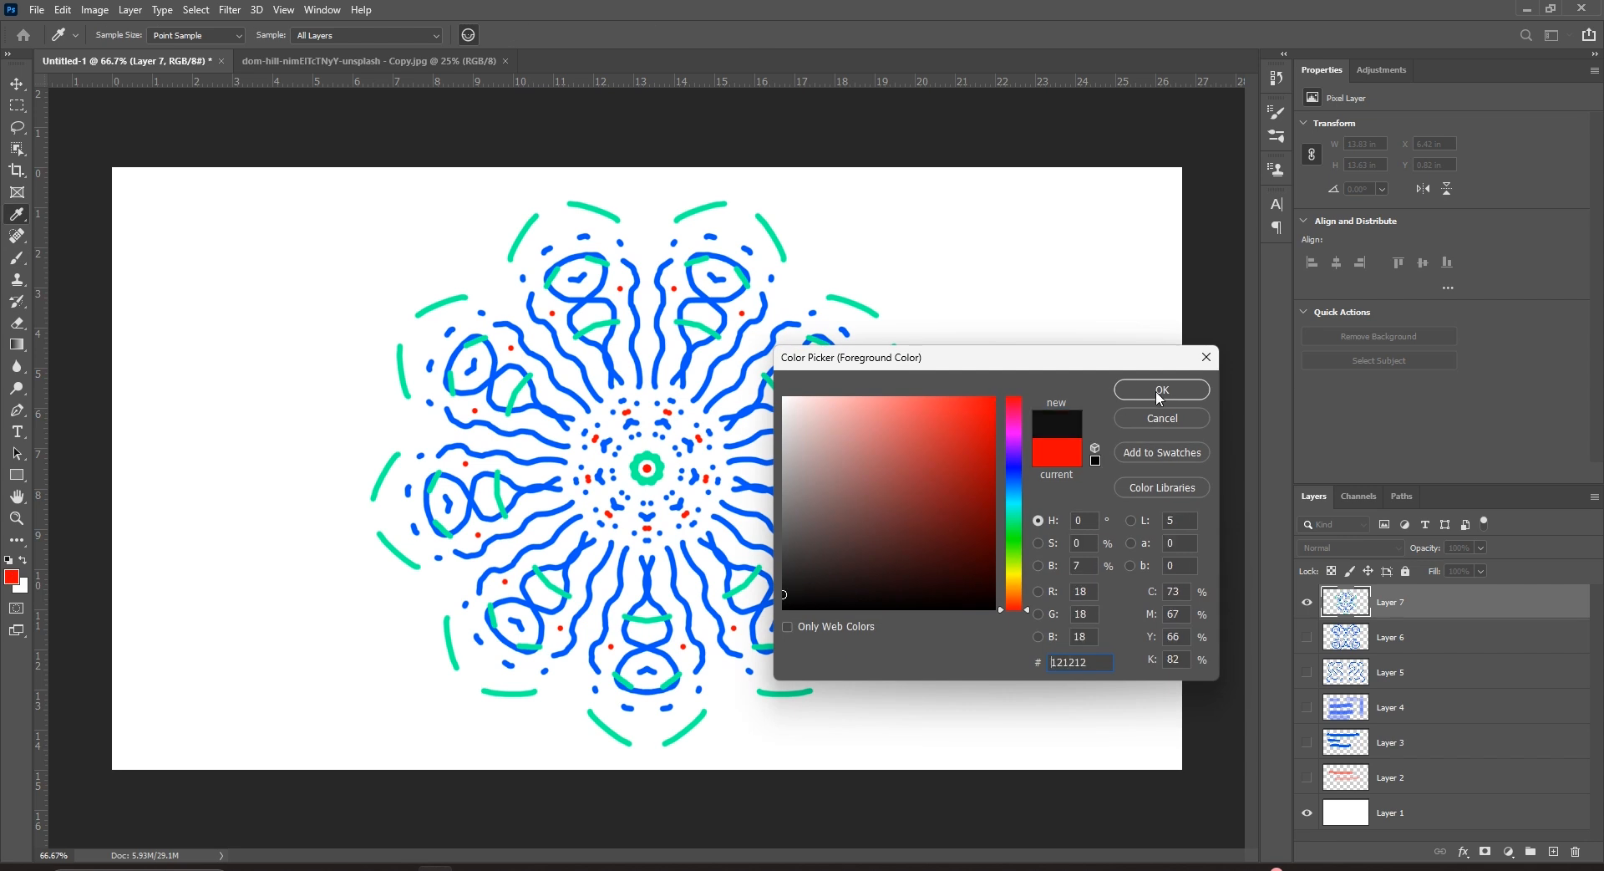
{"action": "left_click", "coordinate": [1152, 394]}
{"action": "left_click", "coordinate": [656, 298]}
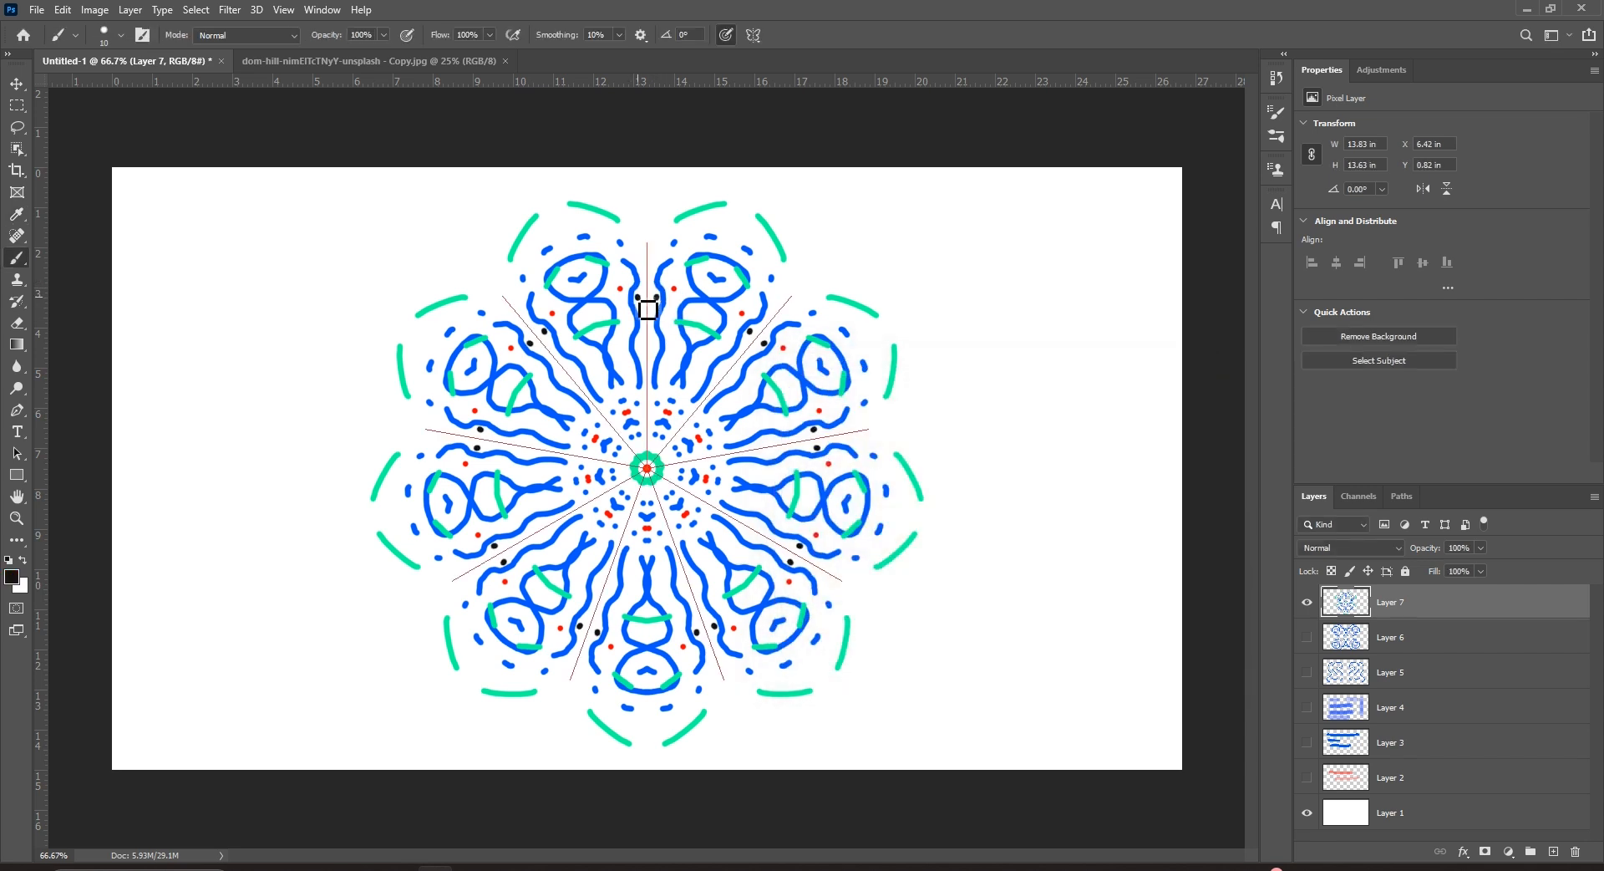
{"action": "left_click", "coordinate": [479, 284]}
{"action": "left_click", "coordinate": [431, 282]}
{"action": "left_click", "coordinate": [389, 318]}
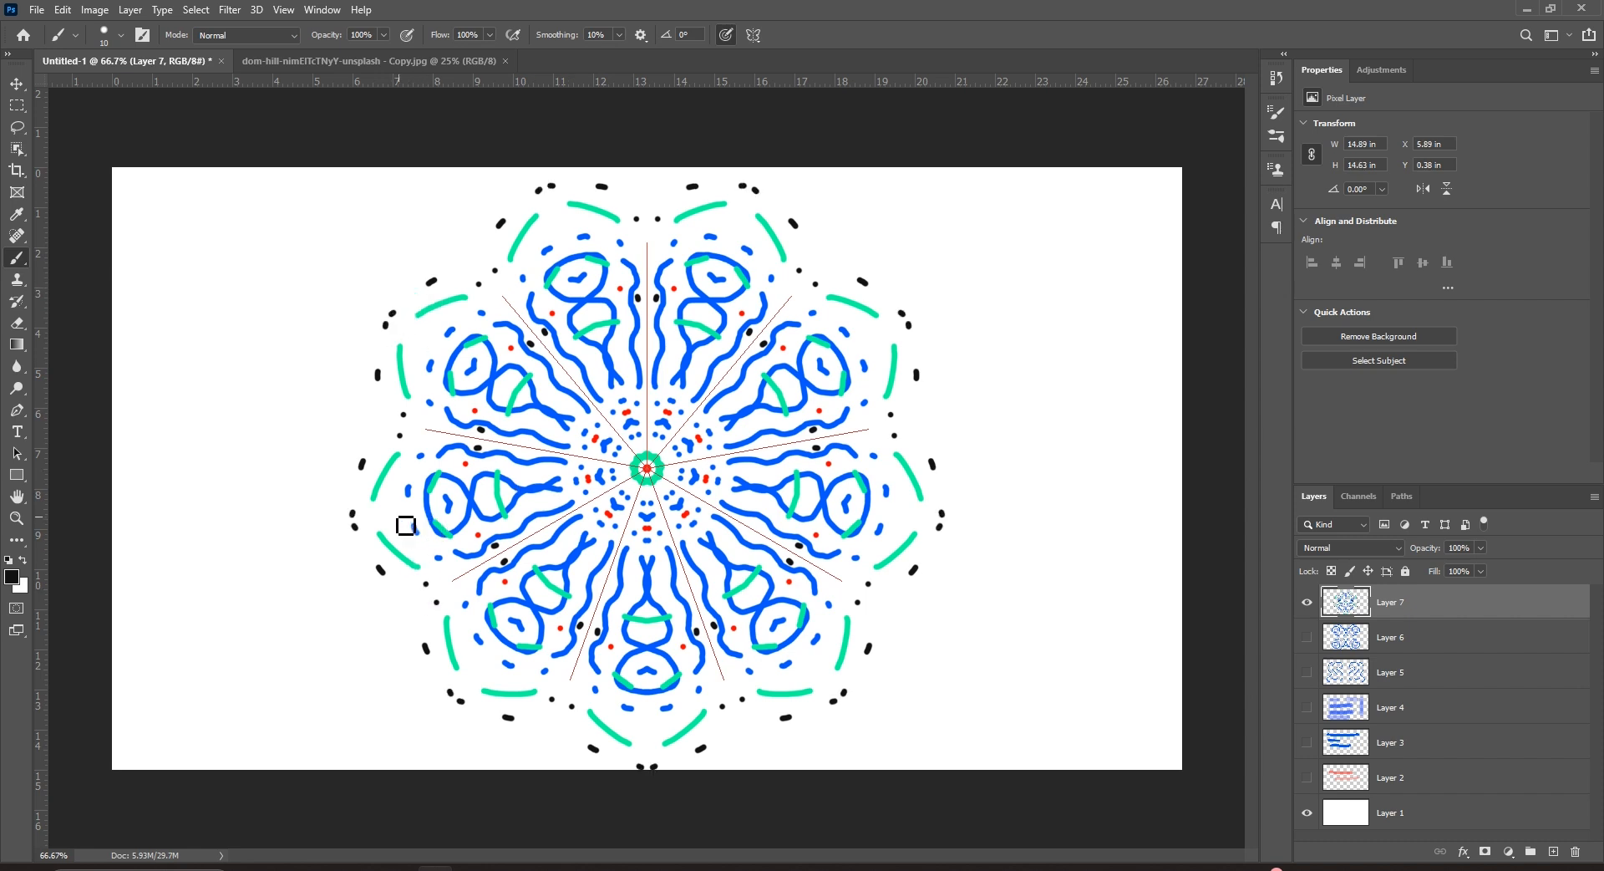
Paint black rim arcs, X marks inside the loops, and short strokes near the petals.
{"action": "left_click_drag", "start_coordinate": [383, 496], "coordinate": [393, 533]}
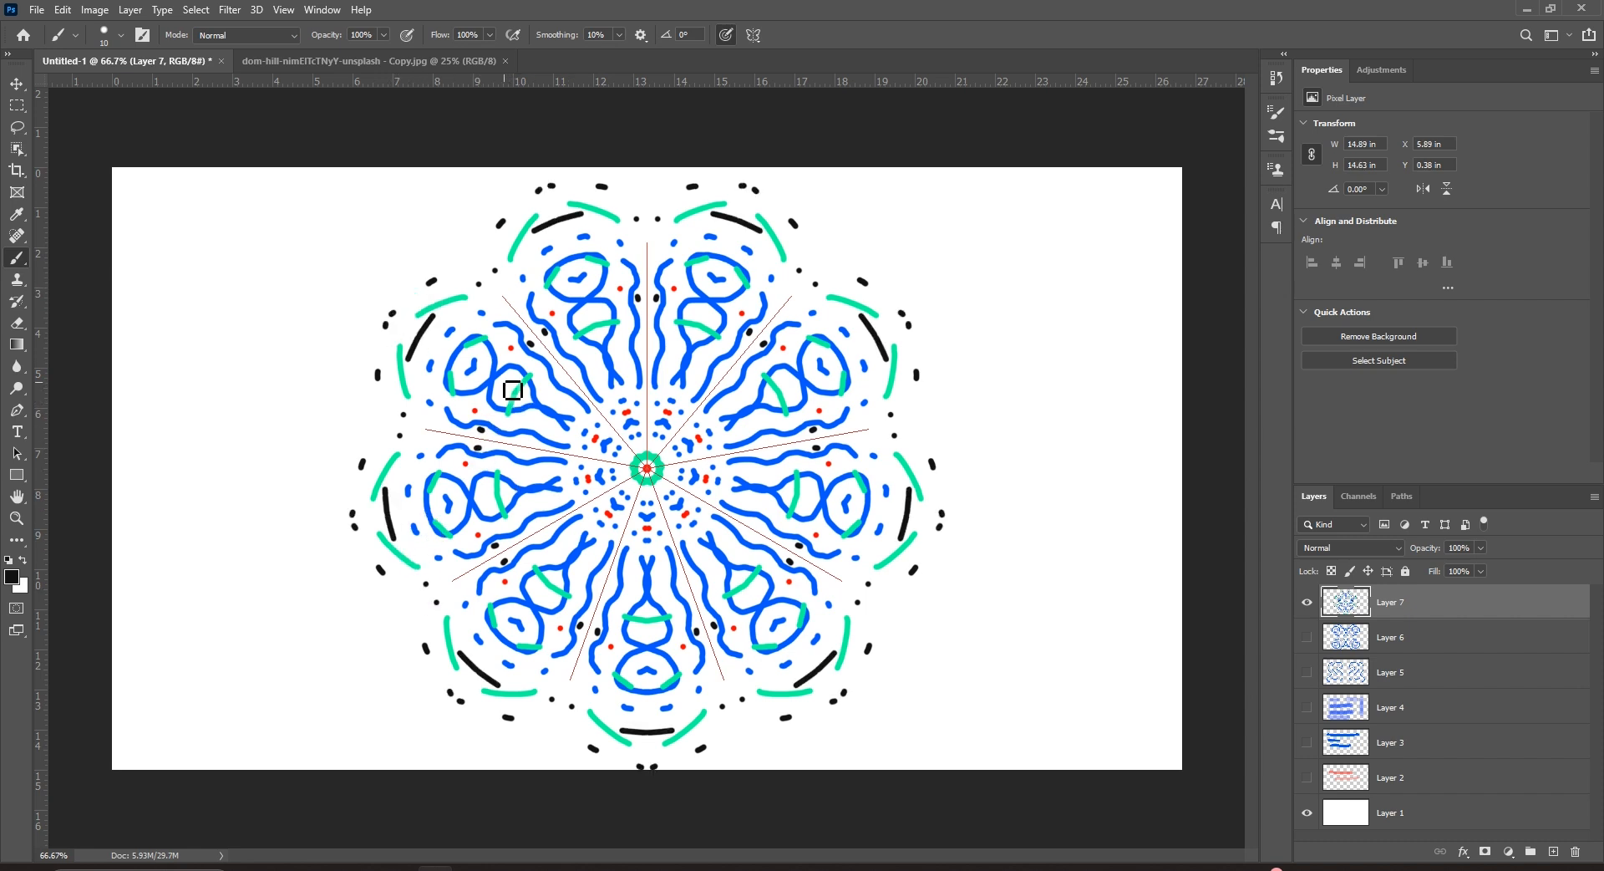
{"action": "left_click_drag", "start_coordinate": [511, 380], "coordinate": [498, 392]}
{"action": "left_click_drag", "start_coordinate": [498, 379], "coordinate": [511, 393]}
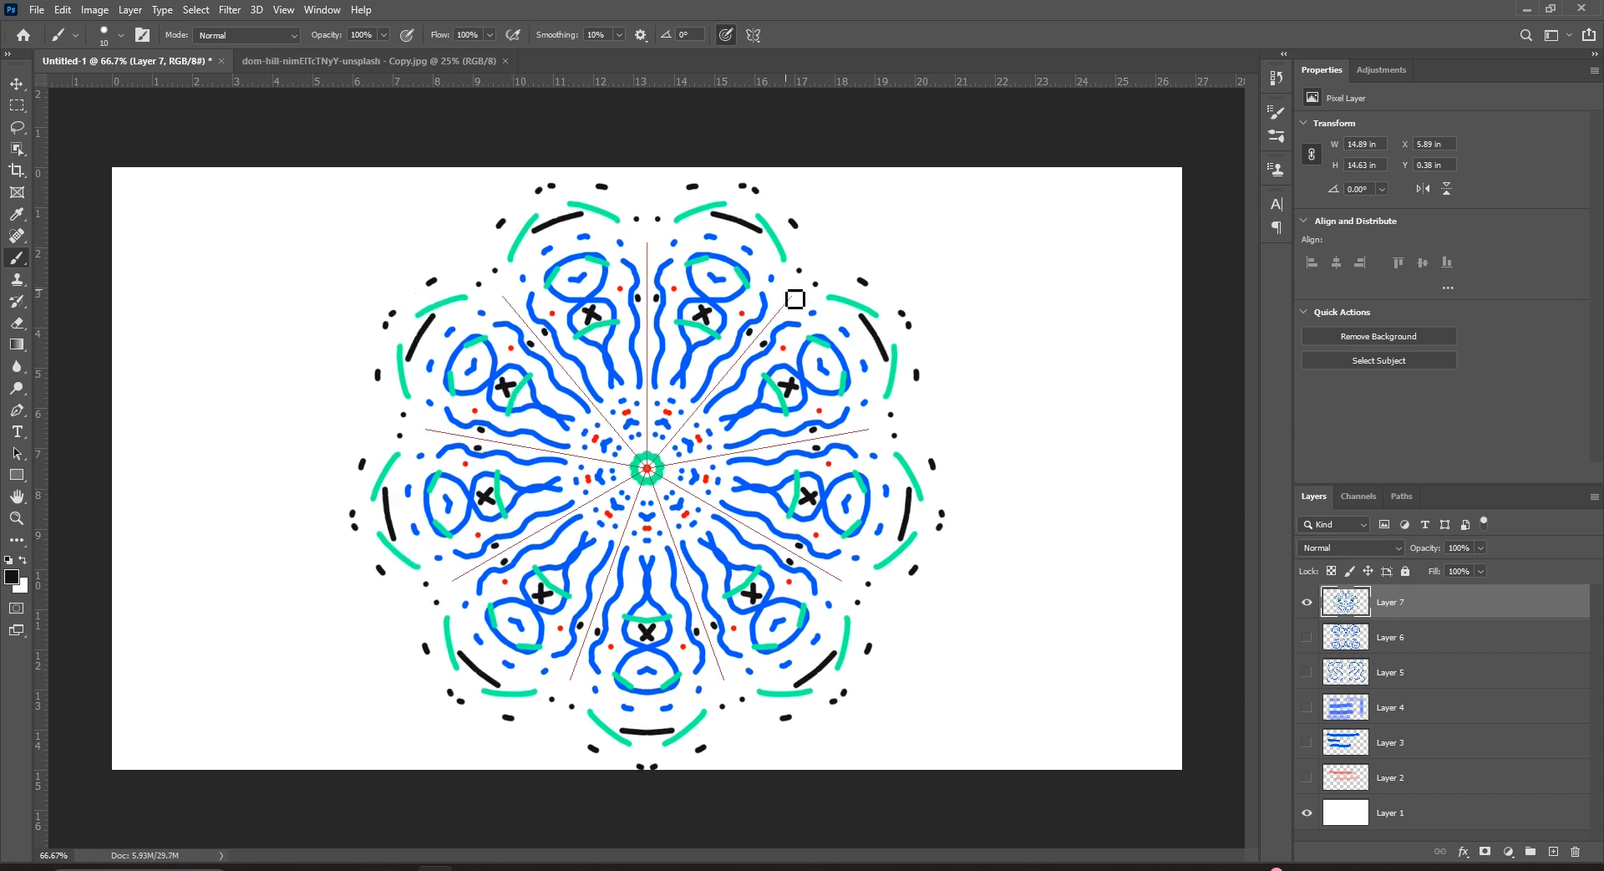
{"action": "left_click_drag", "start_coordinate": [571, 243], "coordinate": [560, 235]}
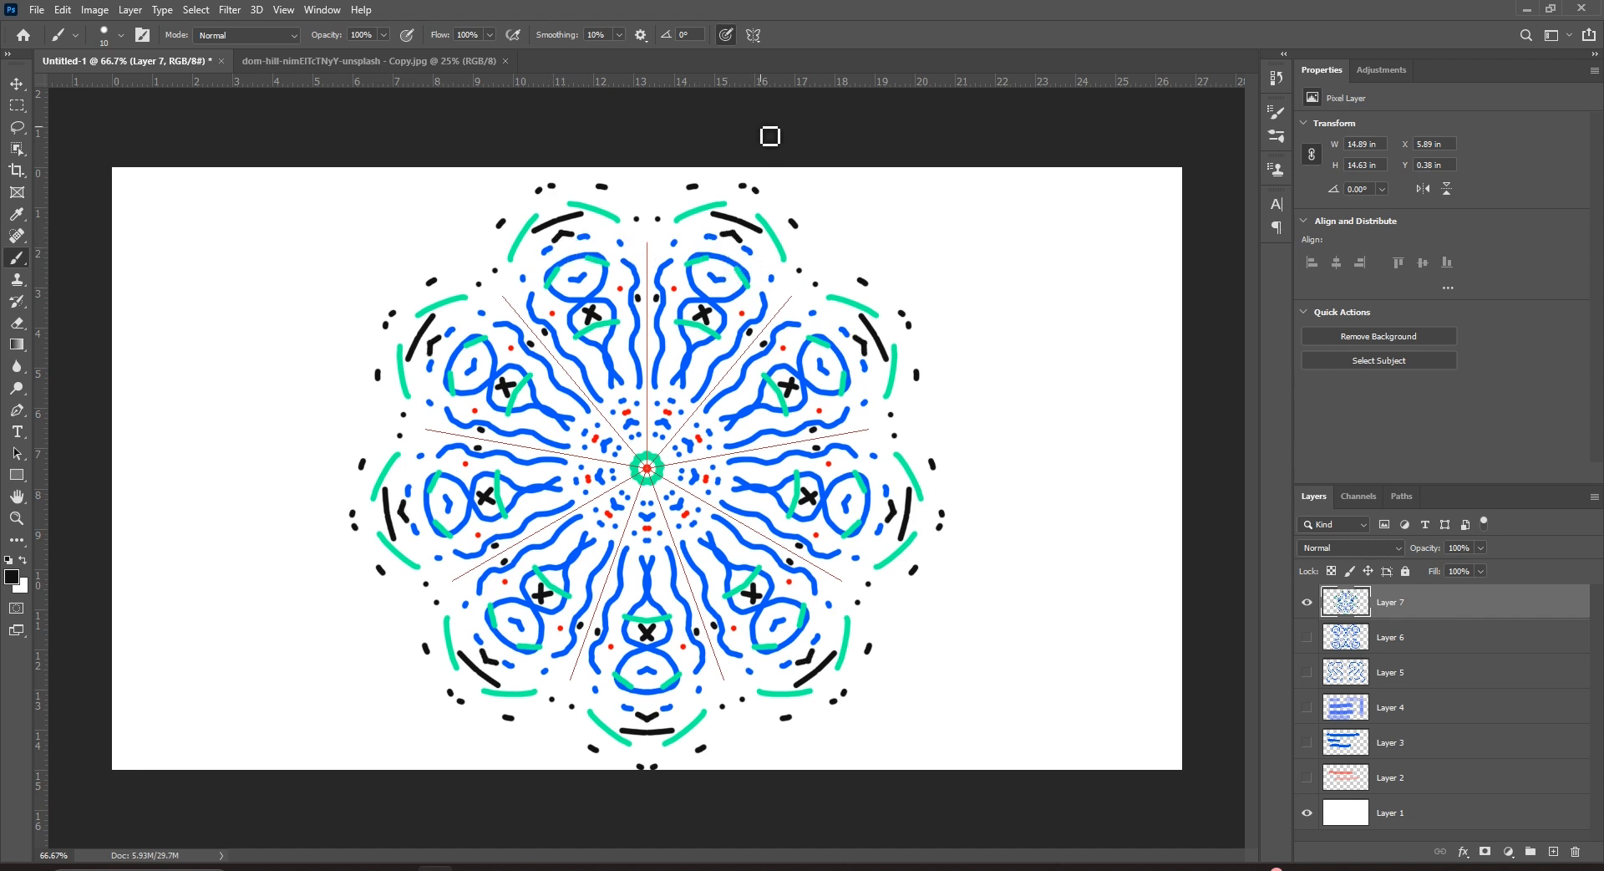
{"action": "left_click", "coordinate": [753, 35]}
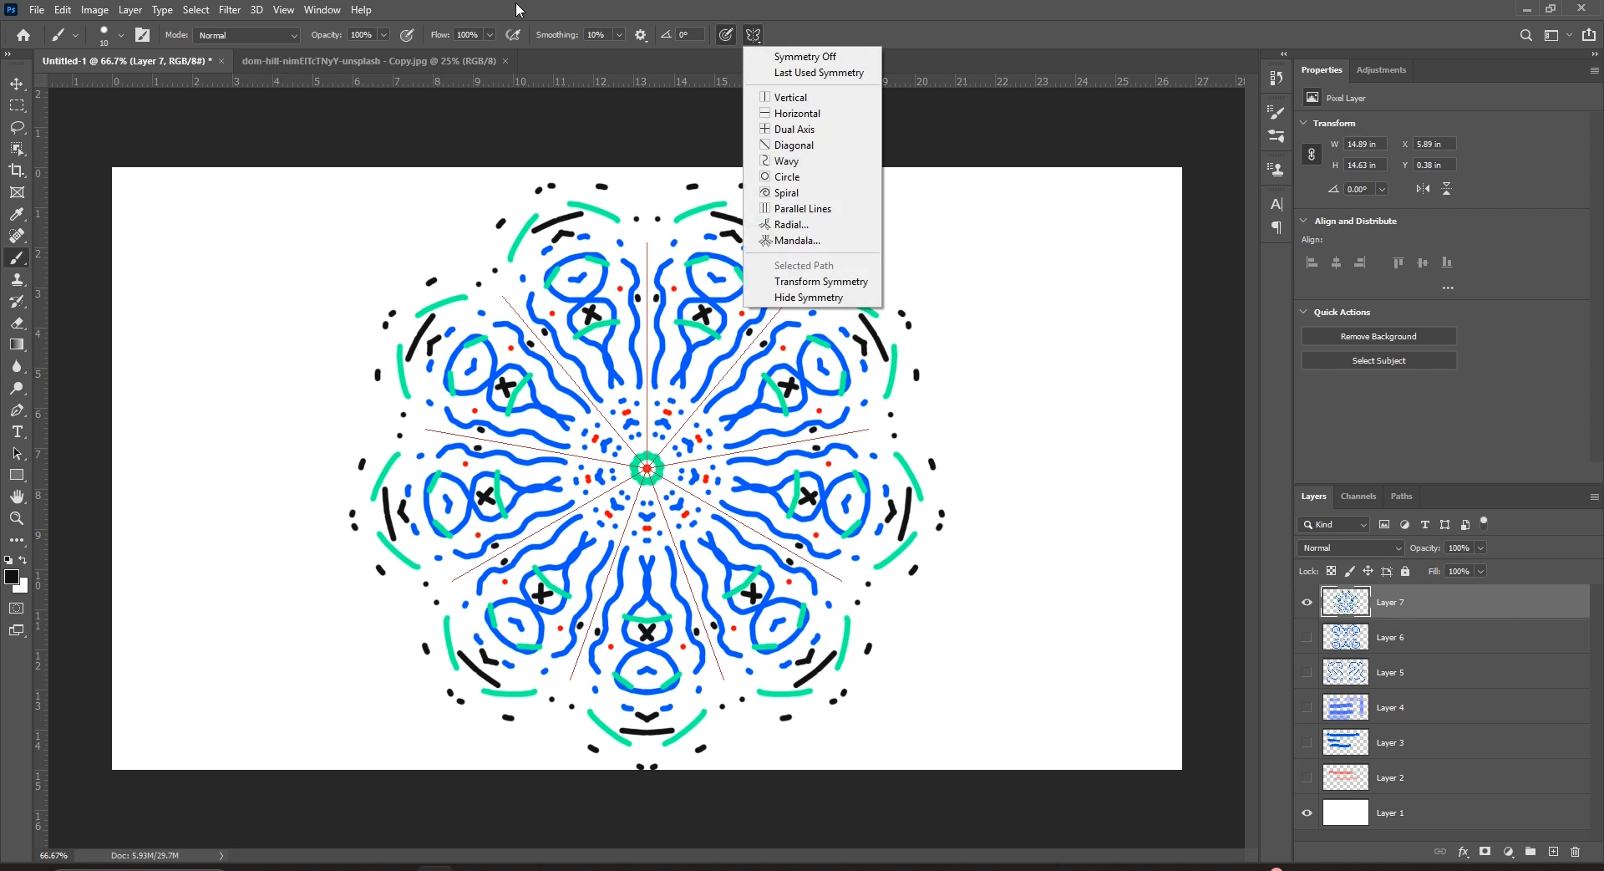
Leave the symmetry settings unchanged and swap the soft brush for the hard-edged Pencil Tool.
{"action": "left_click", "coordinate": [761, 45]}
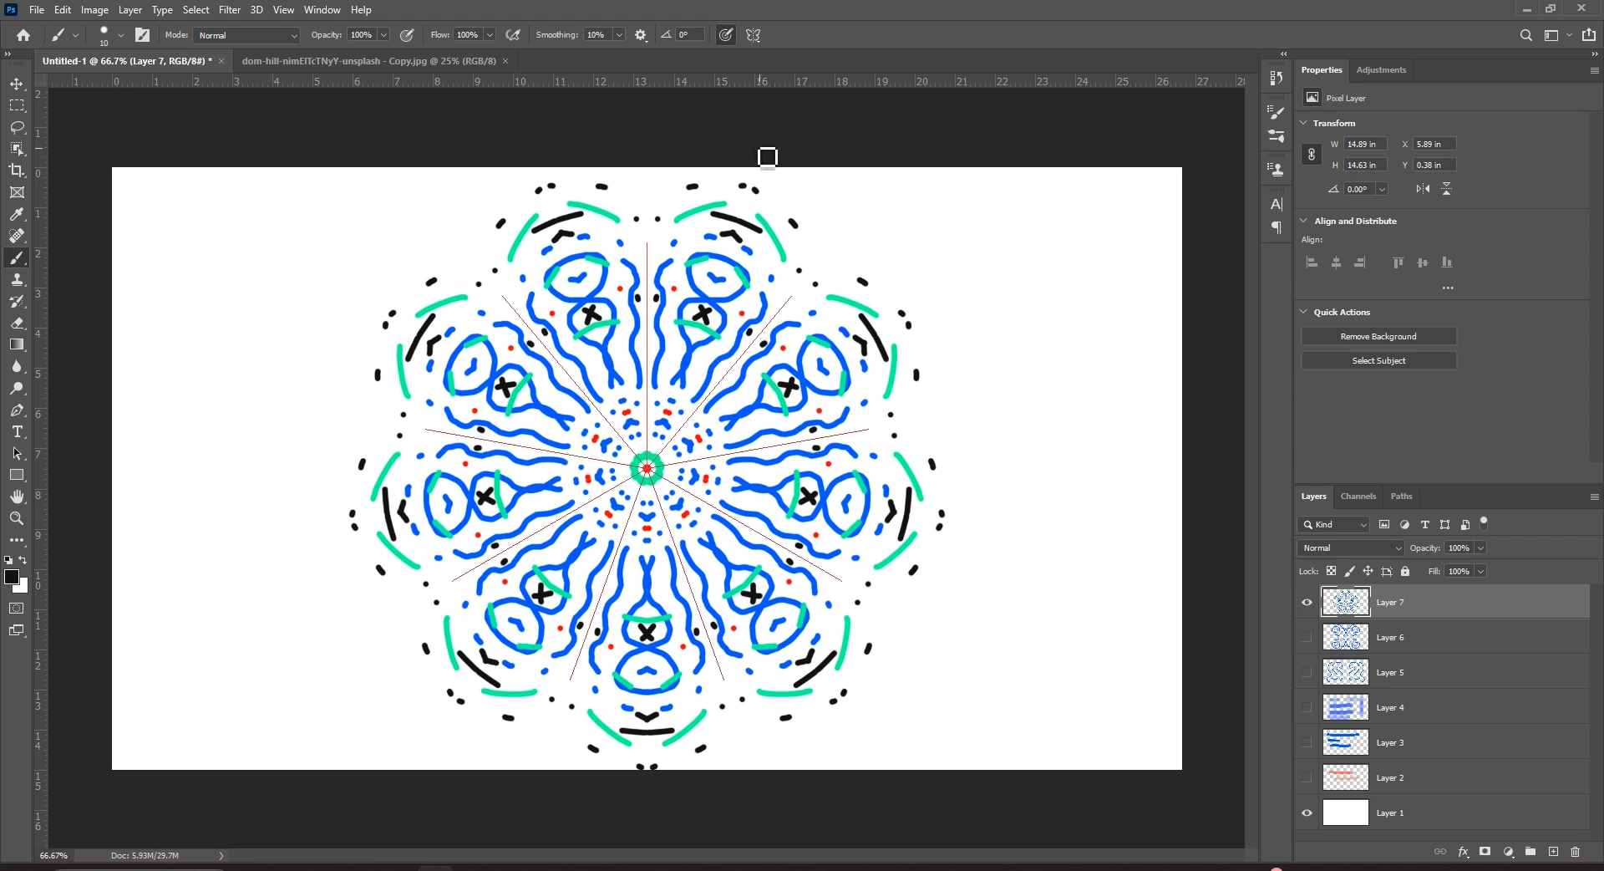
{"action": "right_click", "coordinate": [16, 257]}
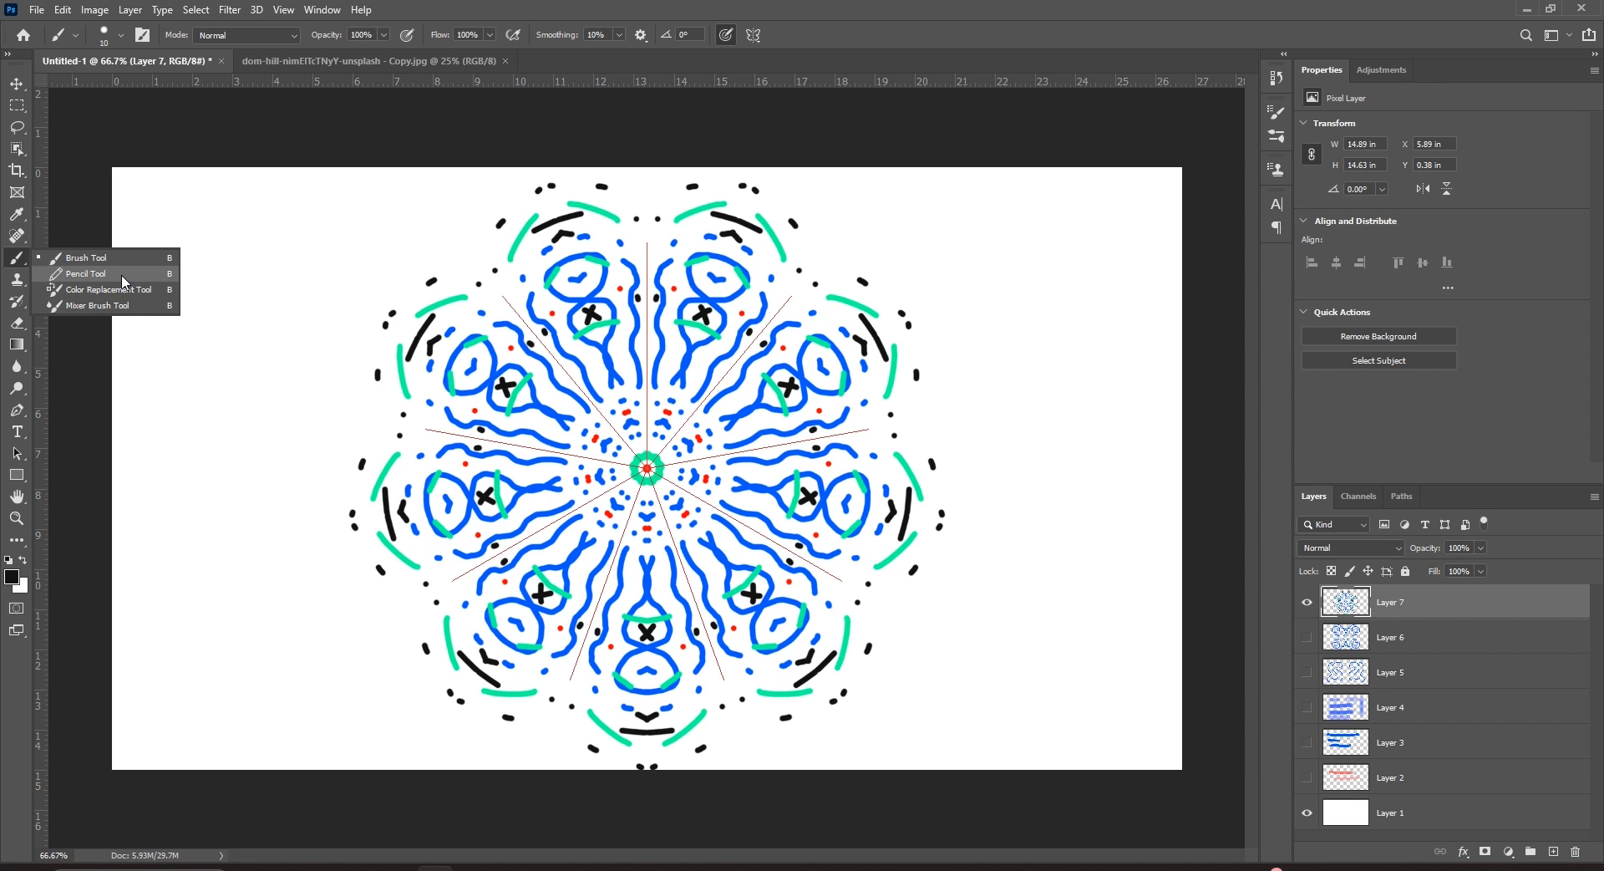
{"action": "left_click", "coordinate": [123, 282]}
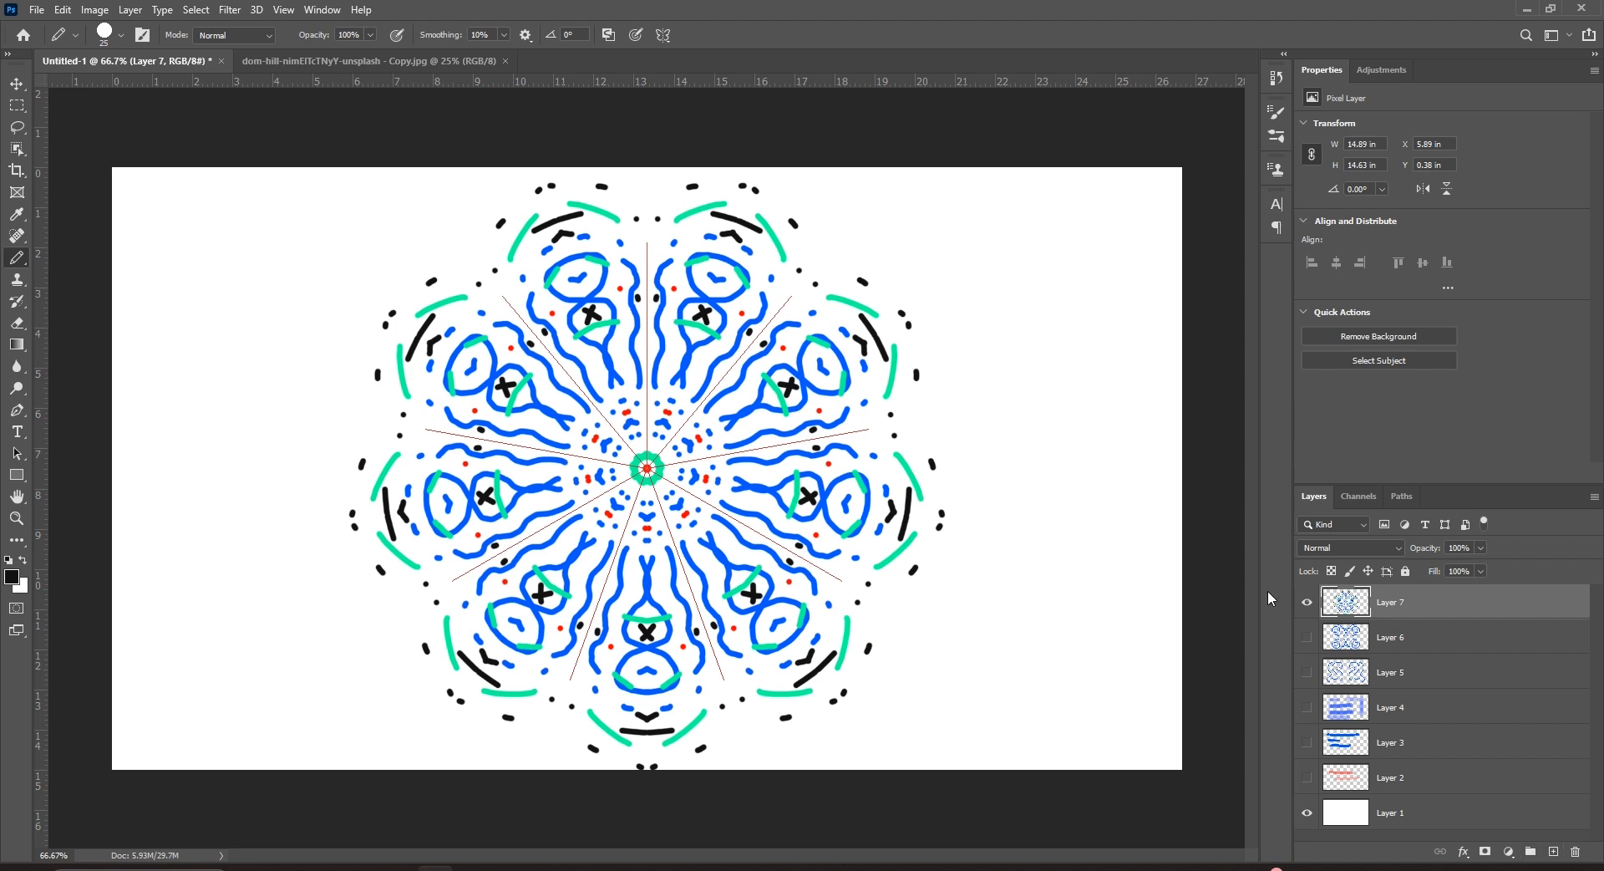
Hide the finished mandala on Layer 7 and add a new layer above it.
{"action": "left_click", "coordinate": [1307, 601]}
{"action": "left_click", "coordinate": [1553, 851]}
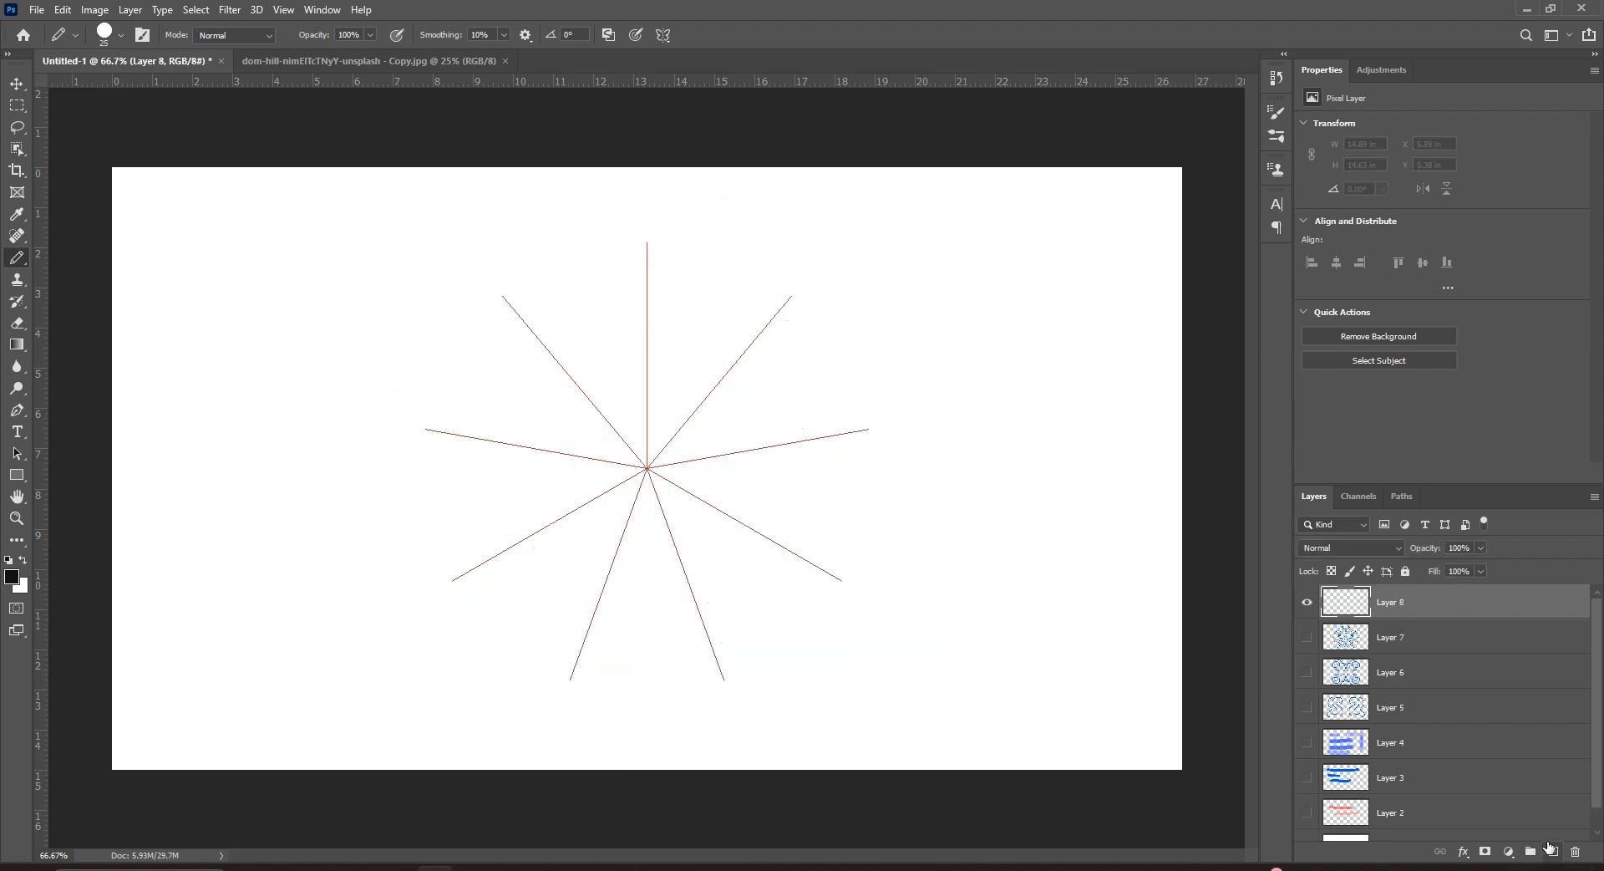
{"action": "left_click", "coordinate": [17, 85]}
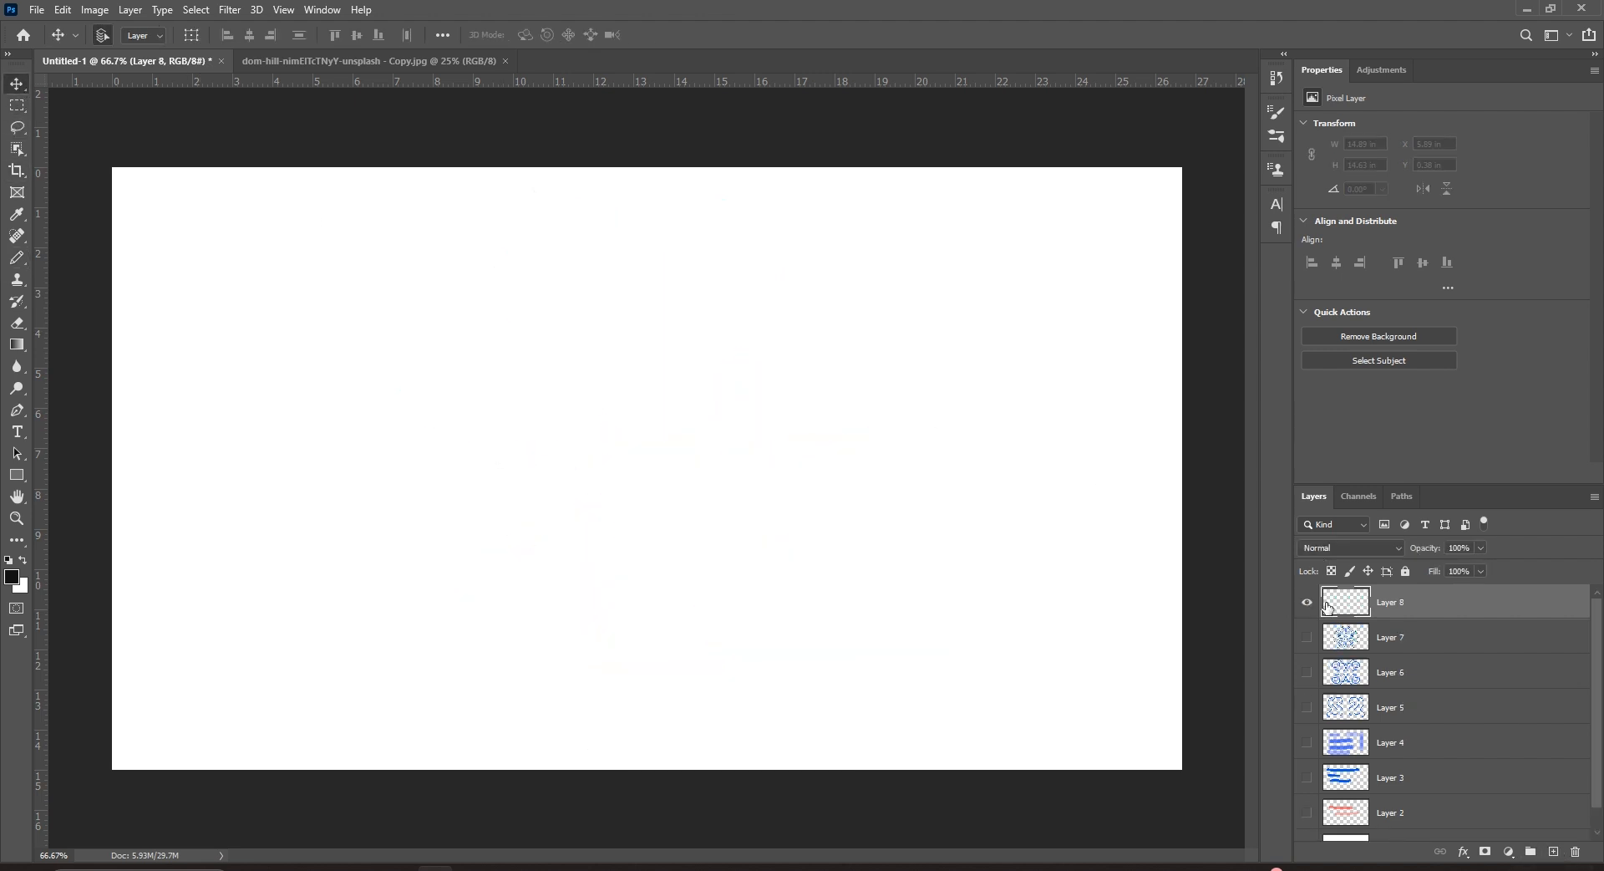
{"action": "left_click", "coordinate": [17, 260]}
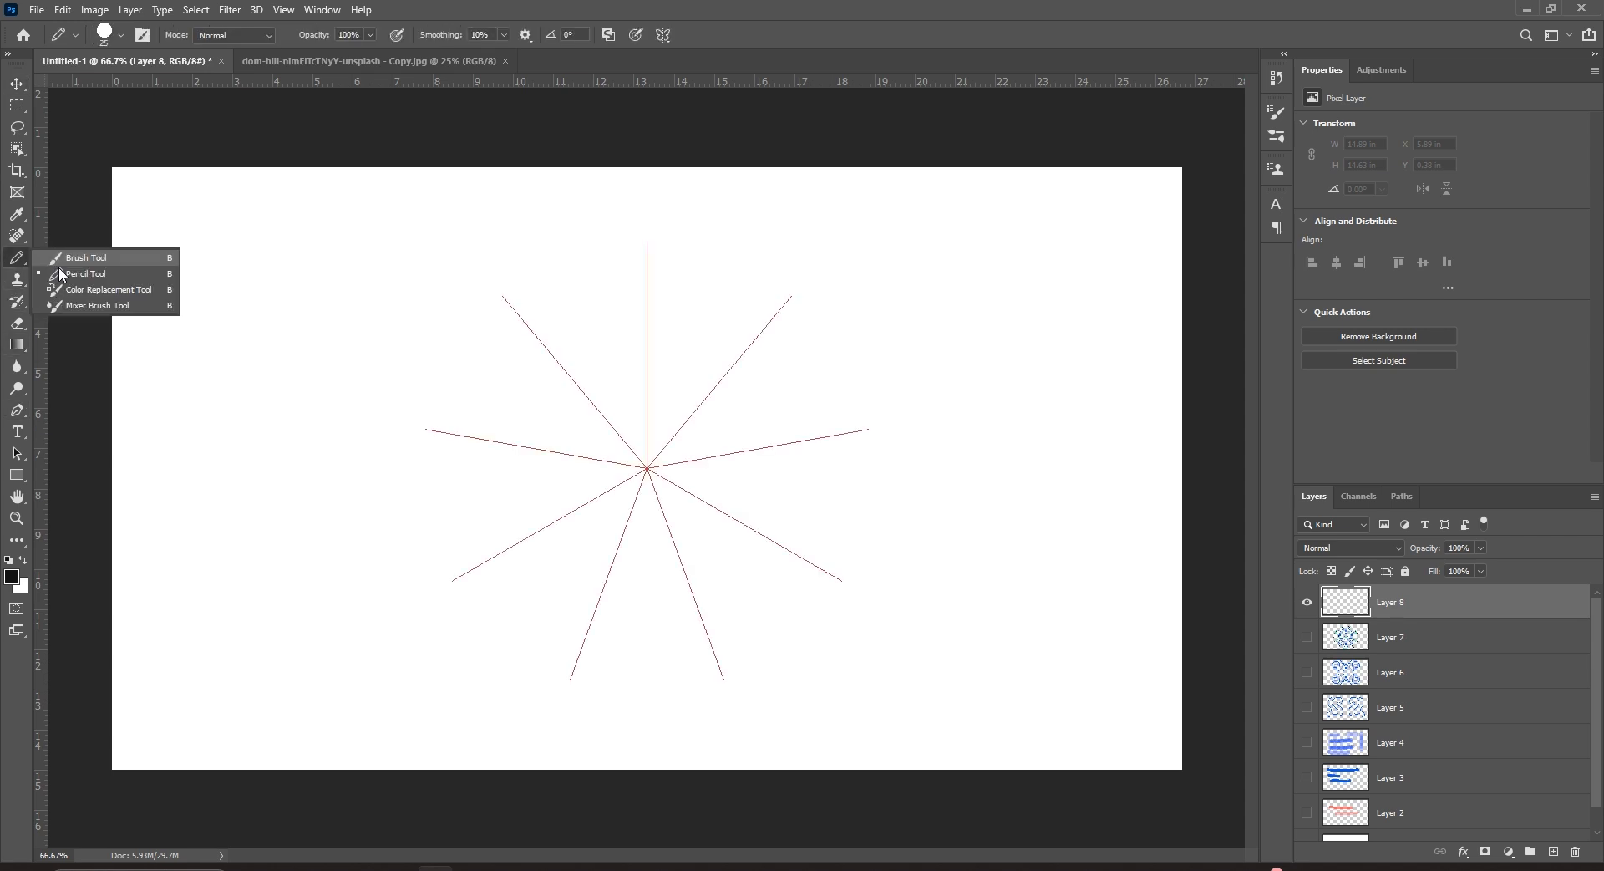
{"action": "left_click", "coordinate": [100, 270]}
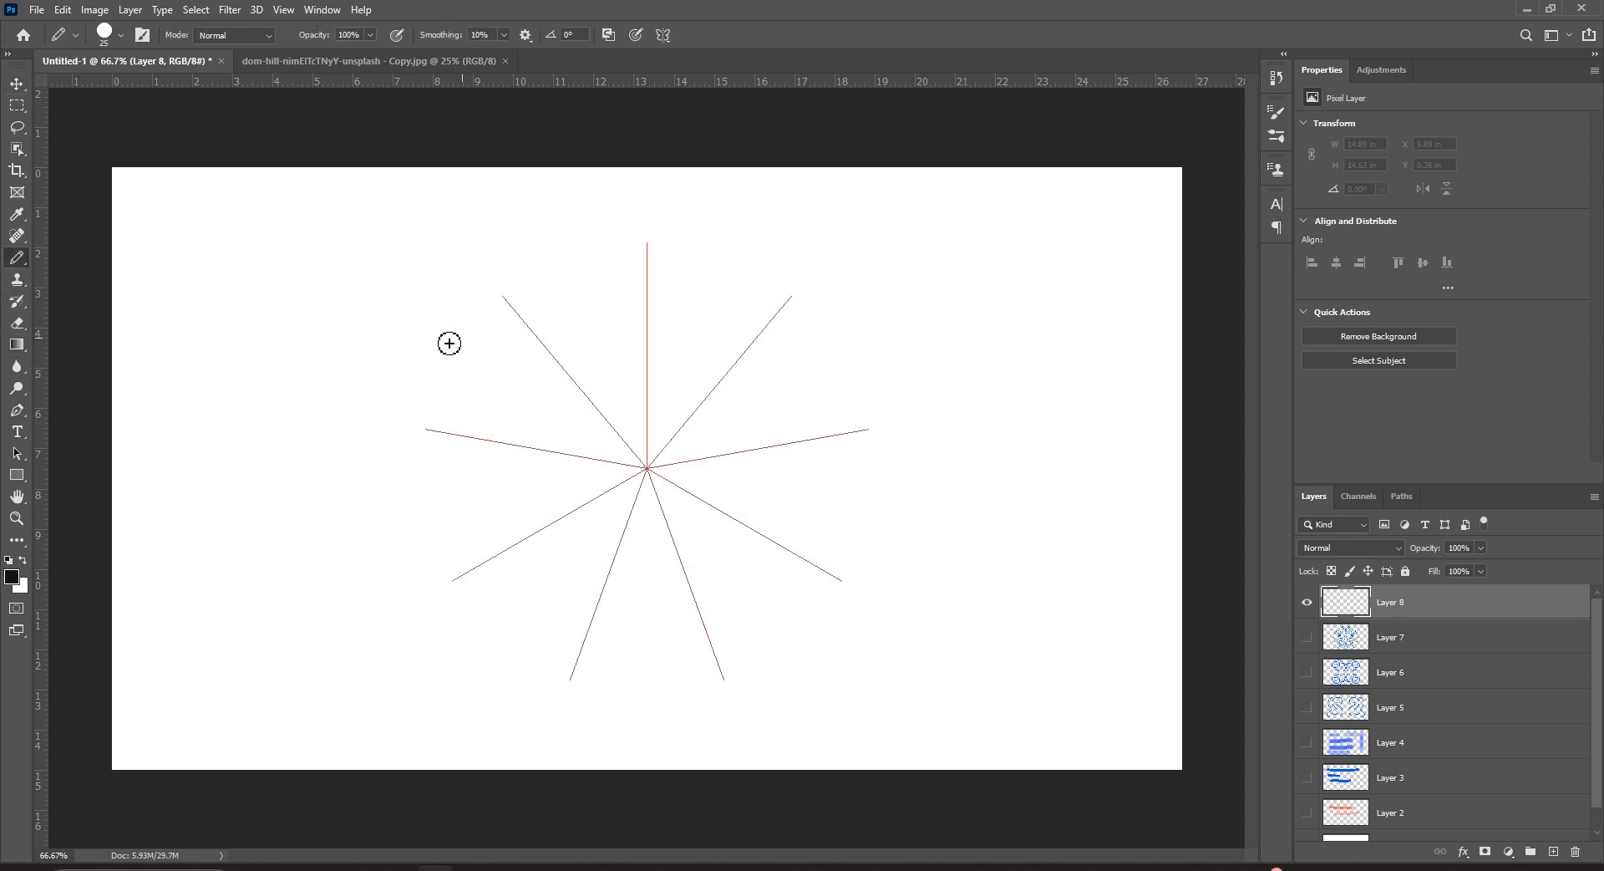
Turn paint symmetry off, reselect the hard Pencil, and add another empty layer for drawing.
{"action": "left_click", "coordinate": [663, 35]}
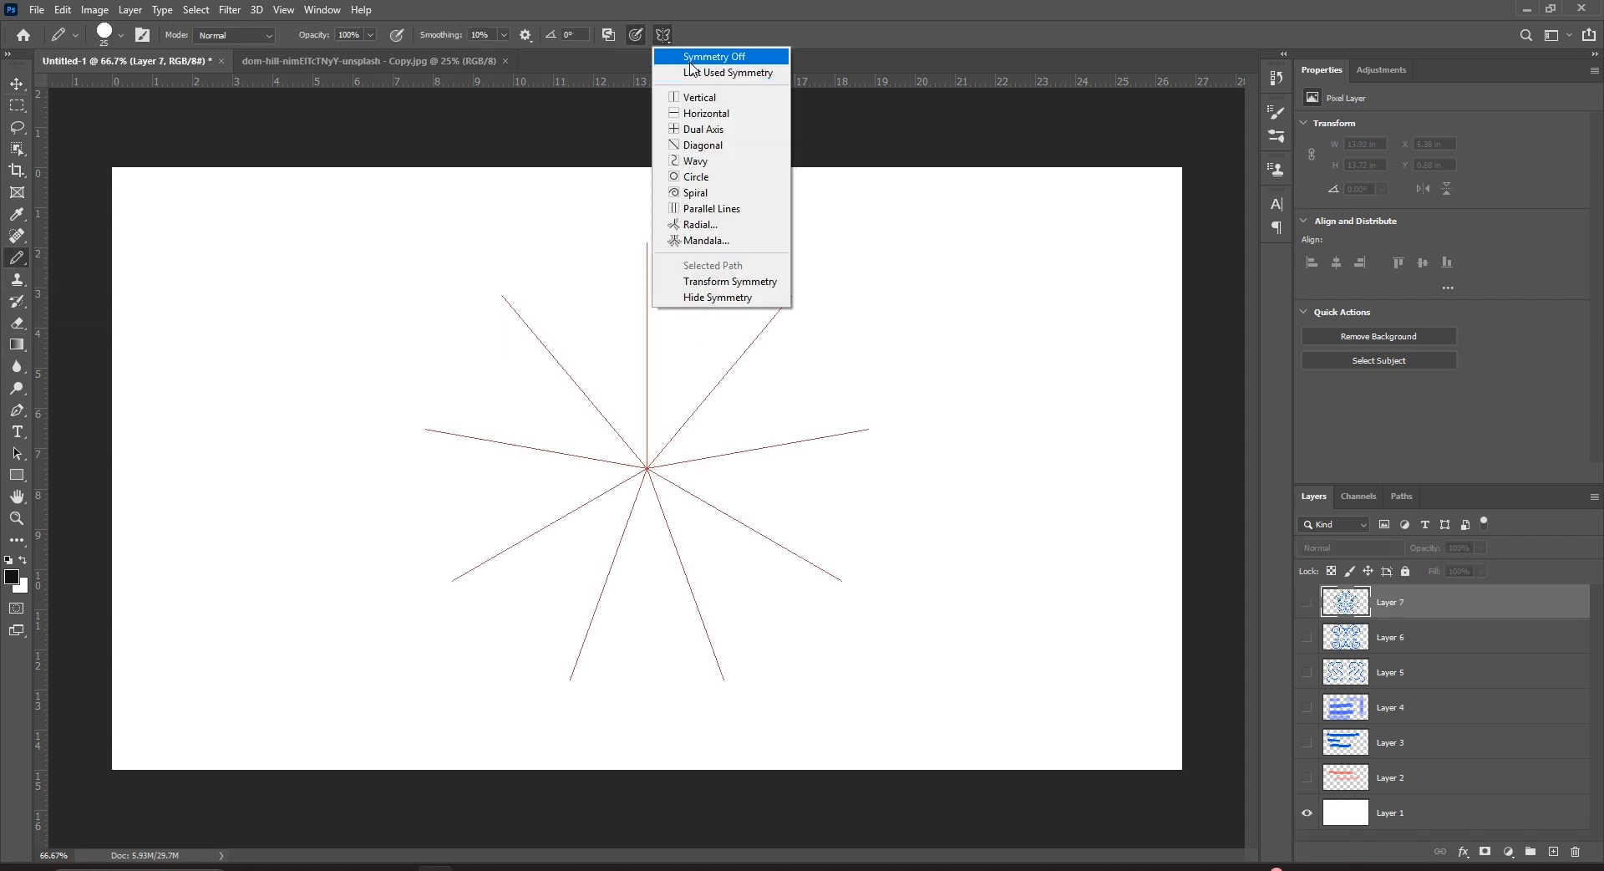
{"action": "left_click", "coordinate": [693, 57]}
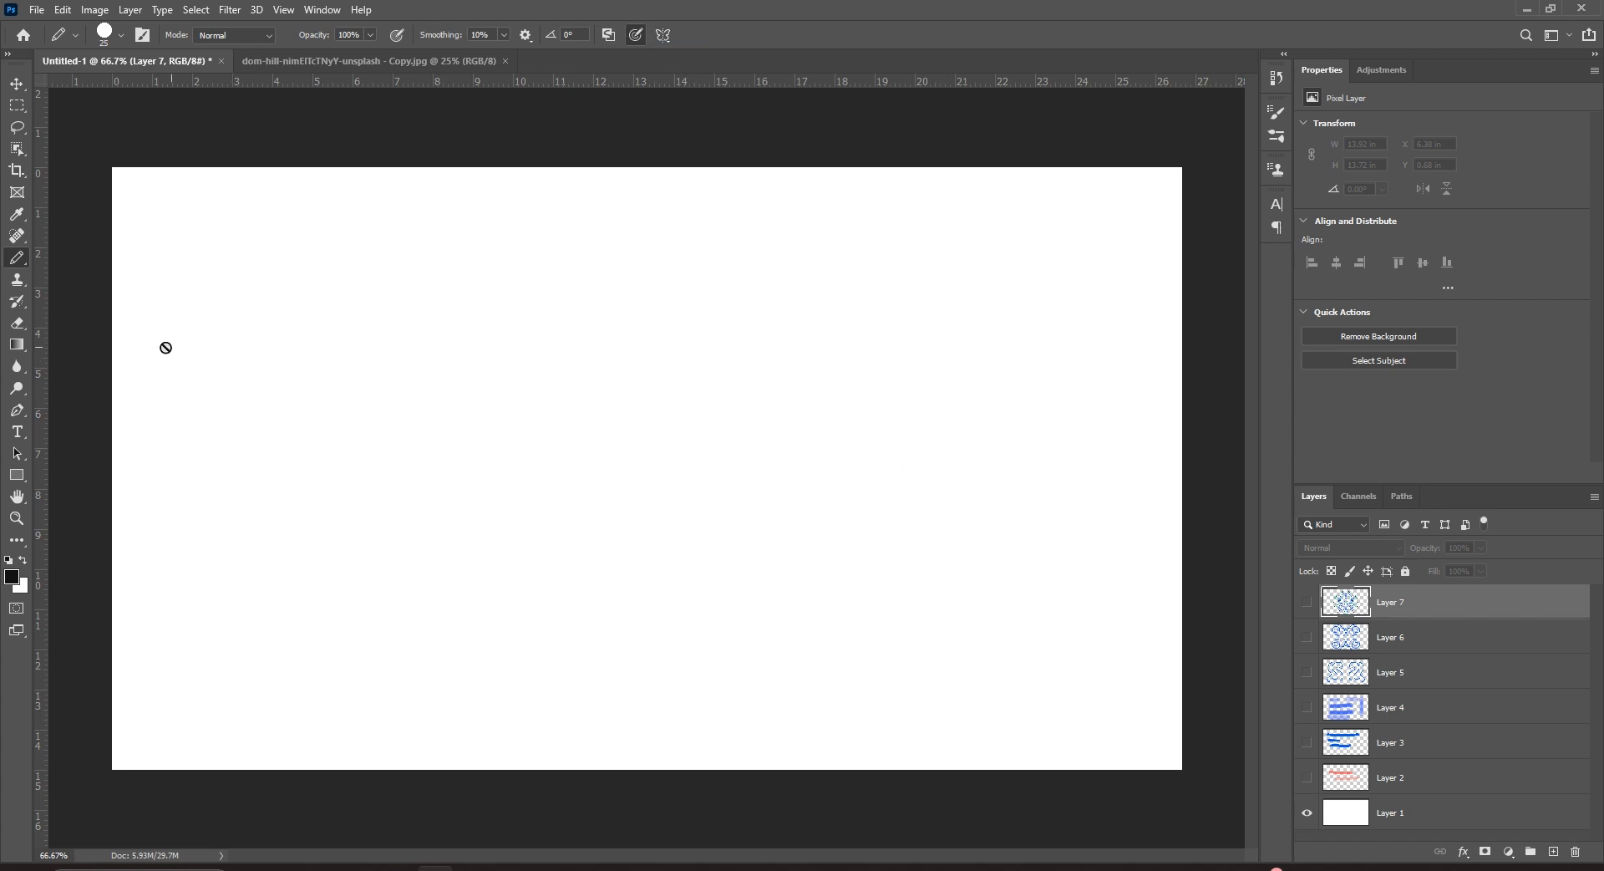
{"action": "right_click", "coordinate": [27, 266]}
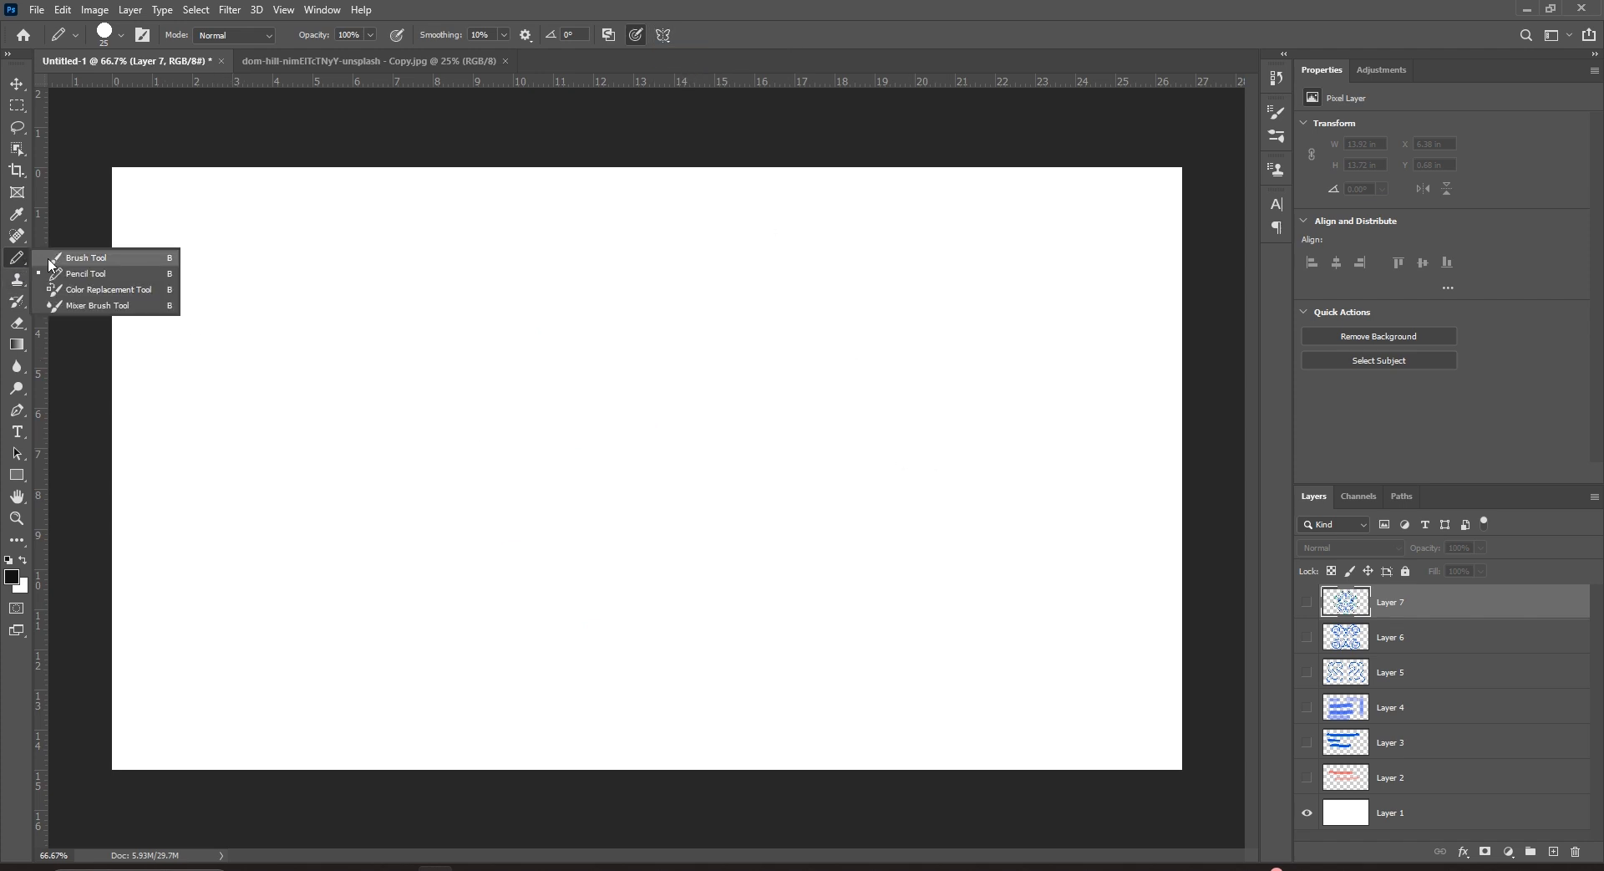
{"action": "left_click", "coordinate": [89, 268]}
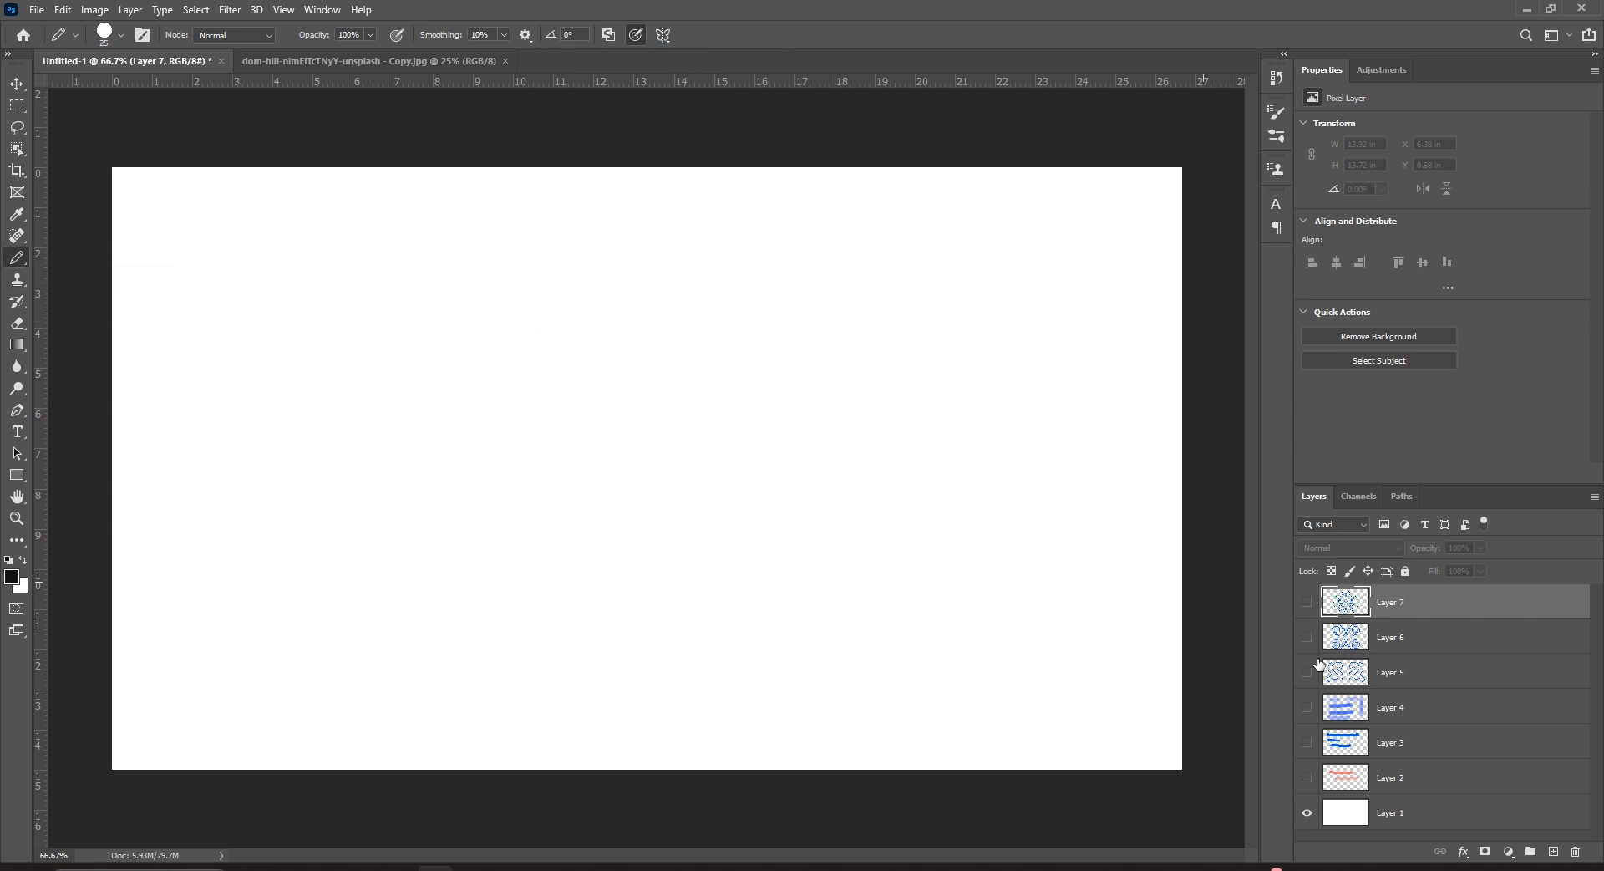
{"action": "left_click", "coordinate": [1553, 851]}
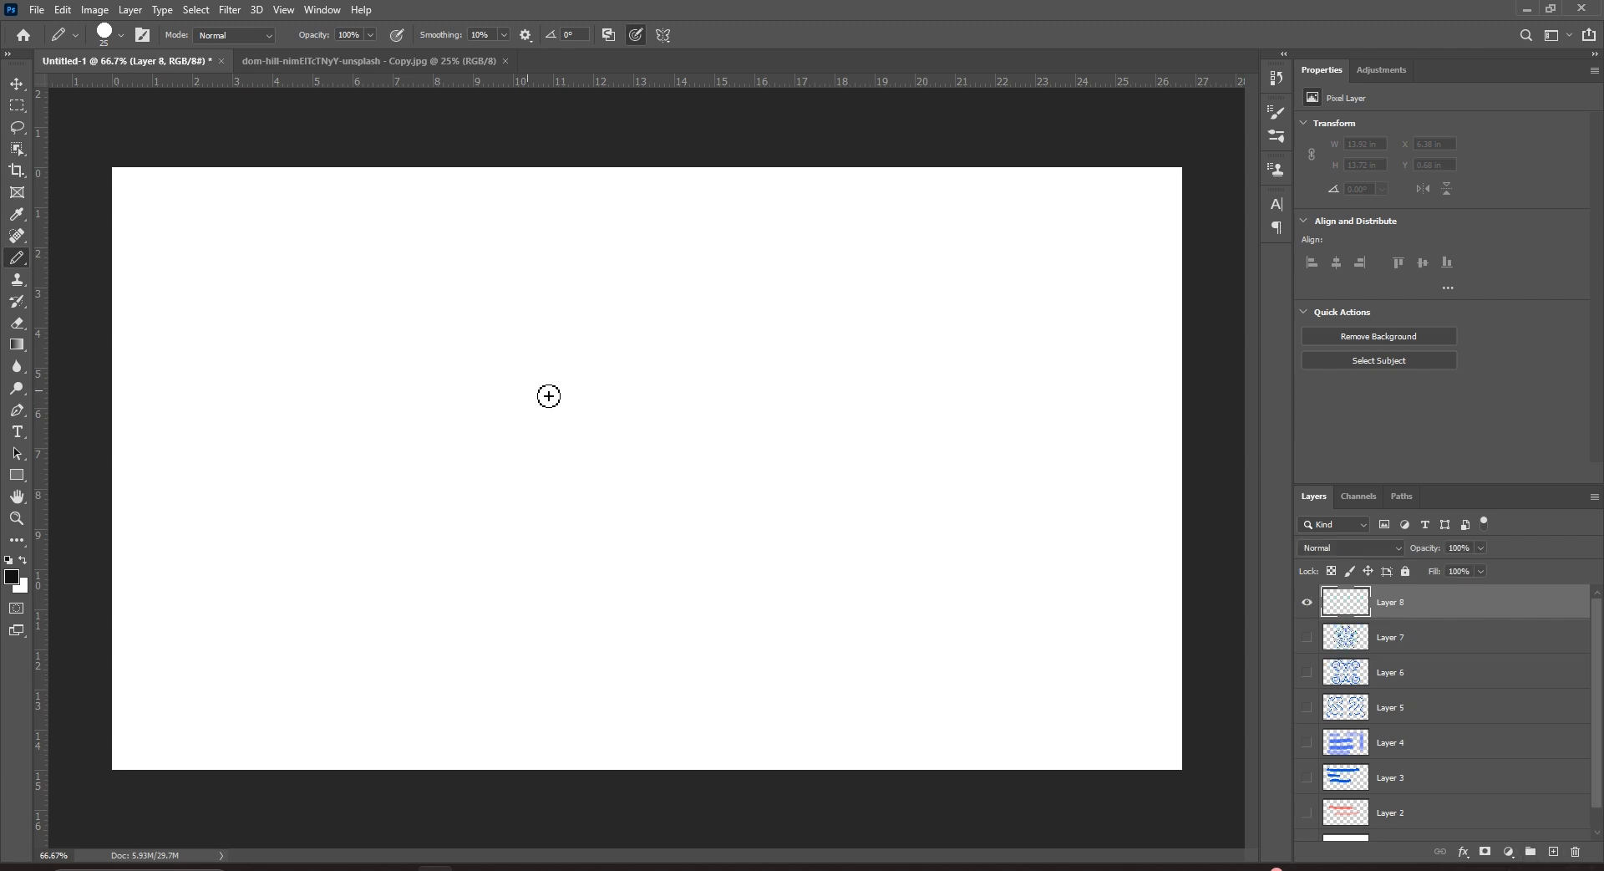
Draw two thick black curved pencil strokes and a thinner straight line beneath them.
{"action": "mouse_move", "coordinate": [429, 335]}
{"action": "left_mouse_down"}
{"action": "mouse_move", "coordinate": [510, 325]}
{"action": "mouse_move", "coordinate": [627, 340]}
{"action": "left_mouse_up"}
{"action": "left_click_drag", "start_coordinate": [442, 412], "coordinate": [554, 407]}
{"action": "key", "text": "bracketleft"}
{"action": "key", "text": "bracketleft"}
{"action": "key", "text": "bracketleft"}
{"action": "key", "text": "bracketleft"}
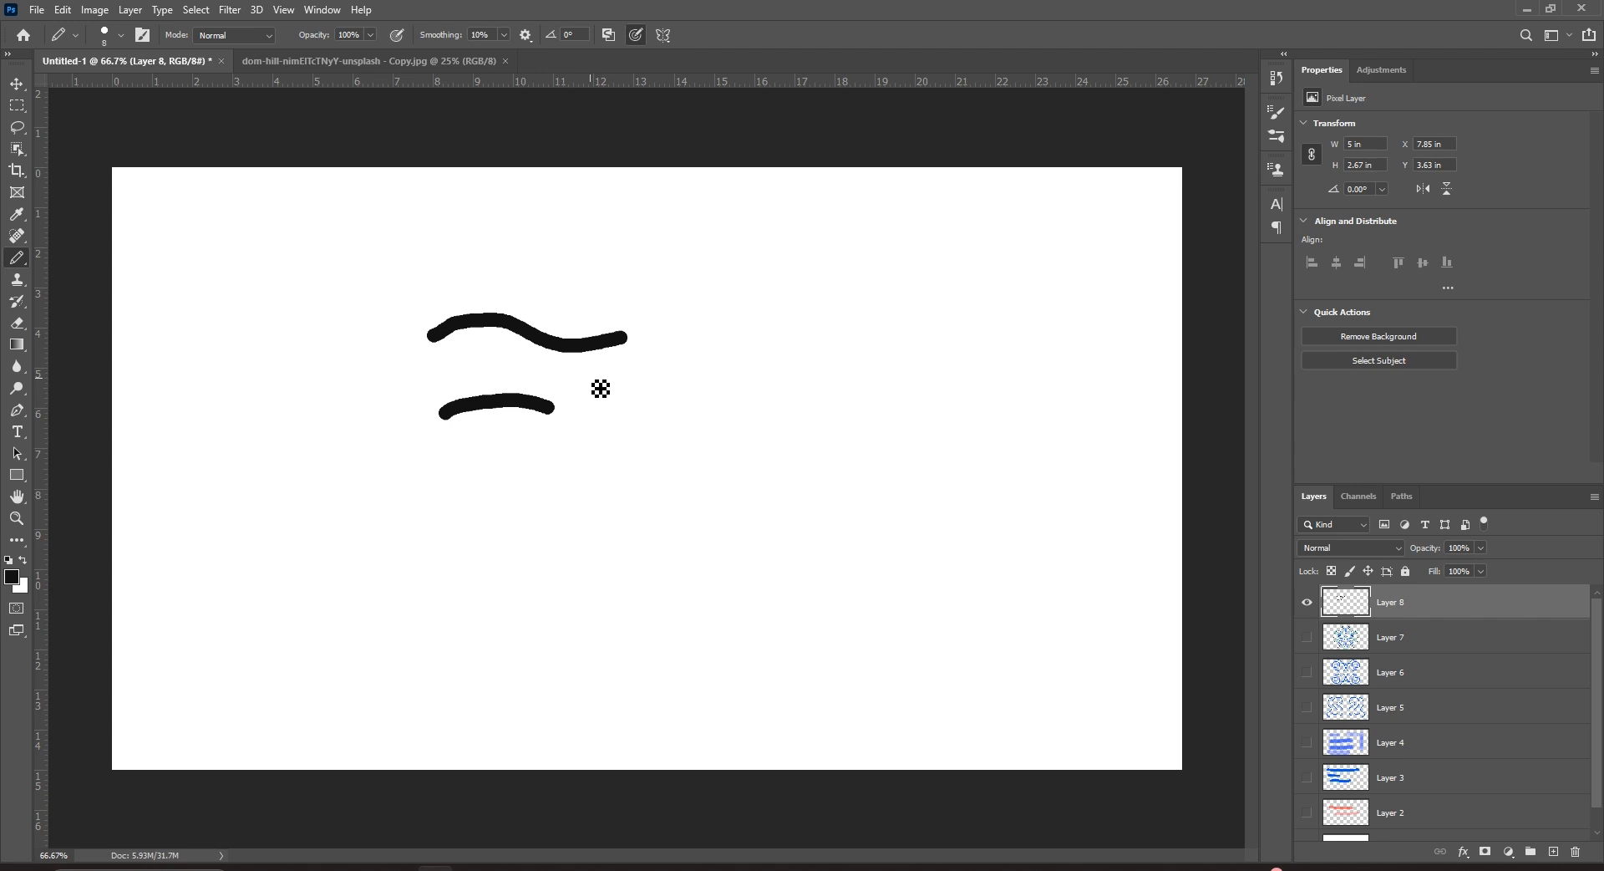
{"action": "left_click_drag", "start_coordinate": [461, 489], "coordinate": [761, 477]}
{"action": "left_click", "coordinate": [120, 35]}
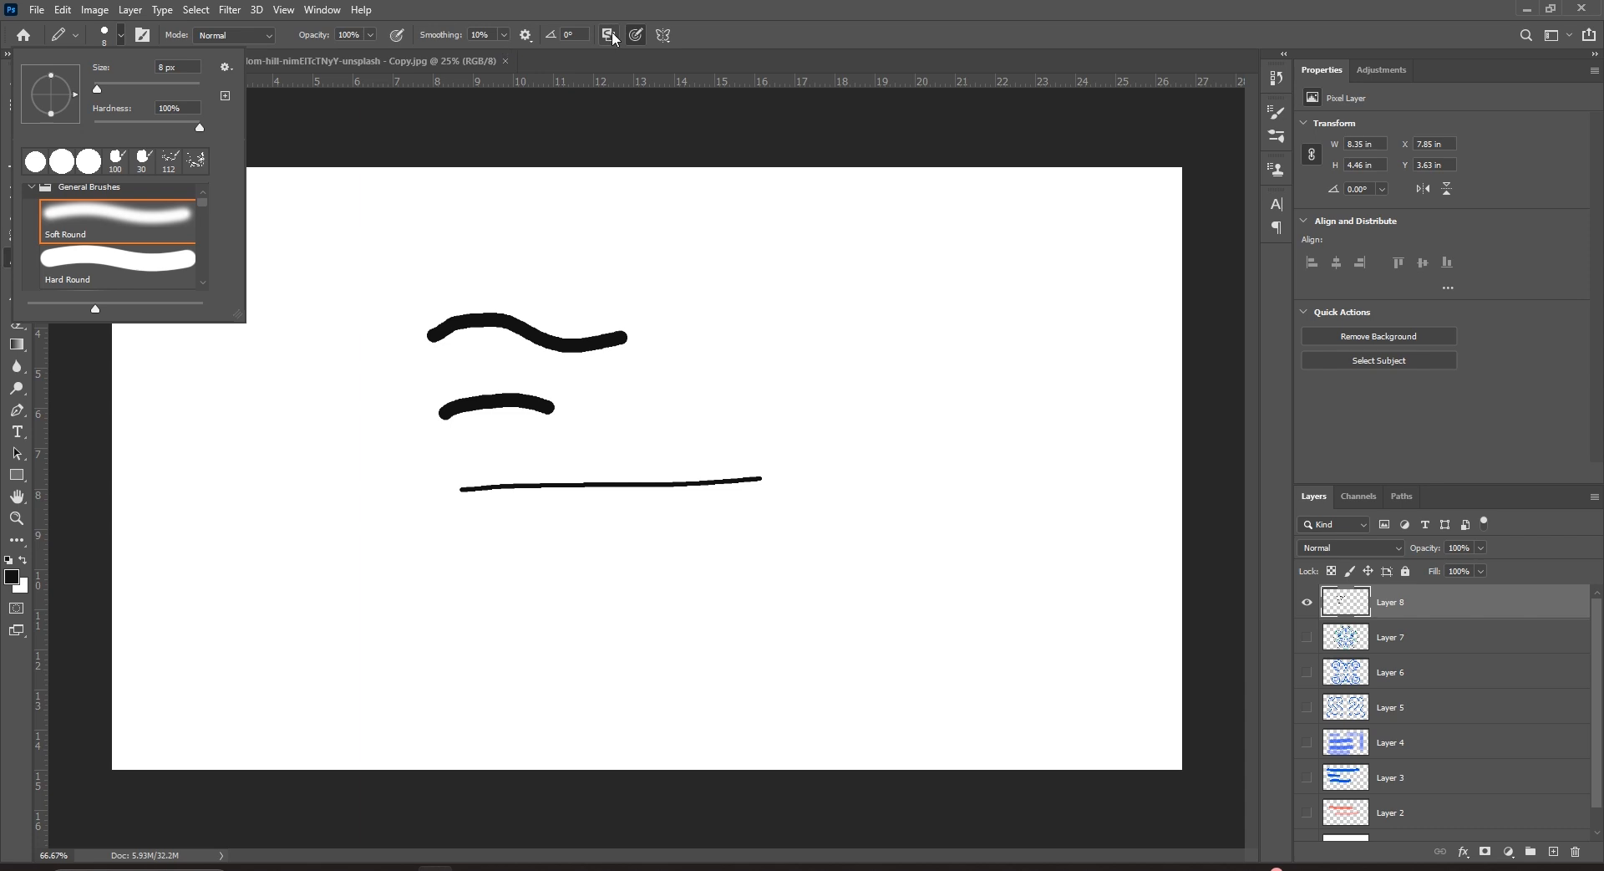
{"action": "left_click", "coordinate": [656, 38]}
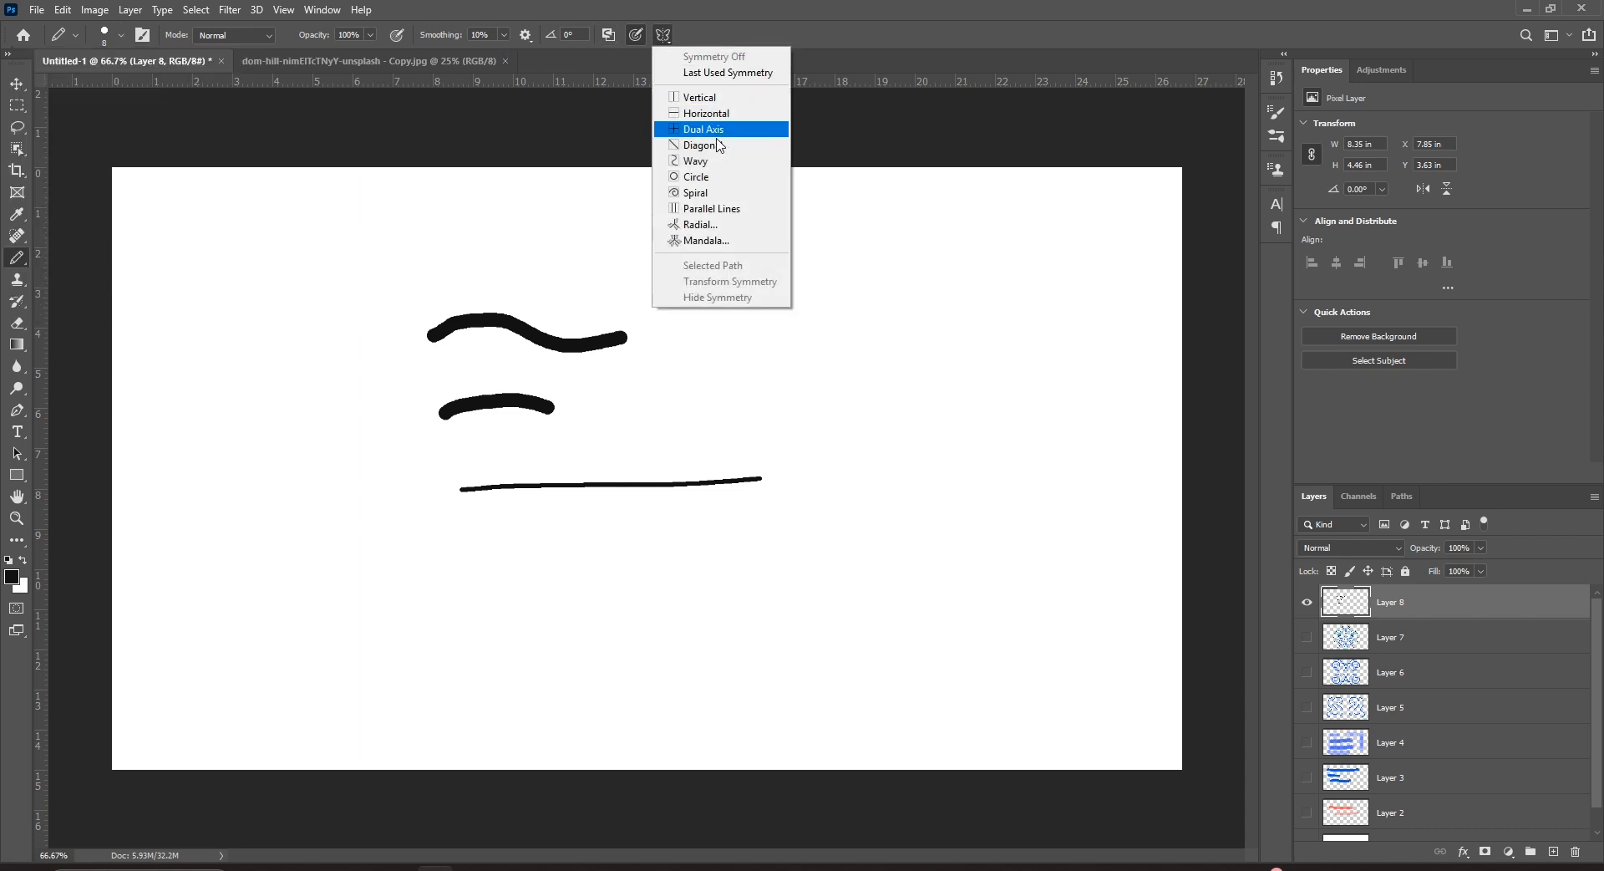
Set five-segment Radial symmetry and draw pencil strokes mirrored five times around the centre.
{"action": "left_click", "coordinate": [716, 225]}
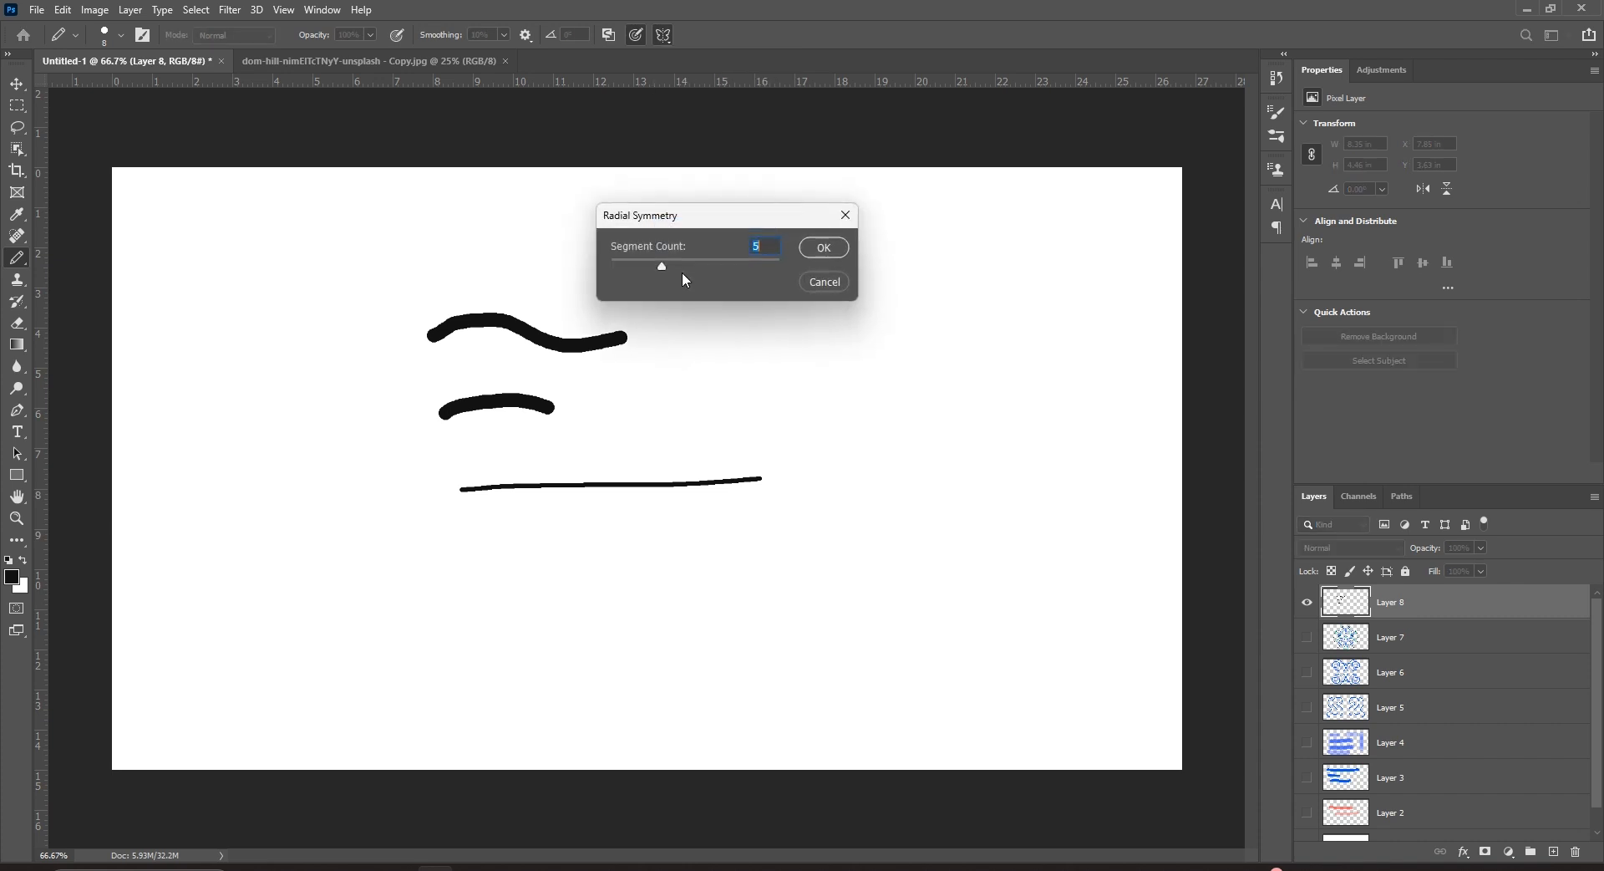
{"action": "left_click", "coordinate": [816, 254]}
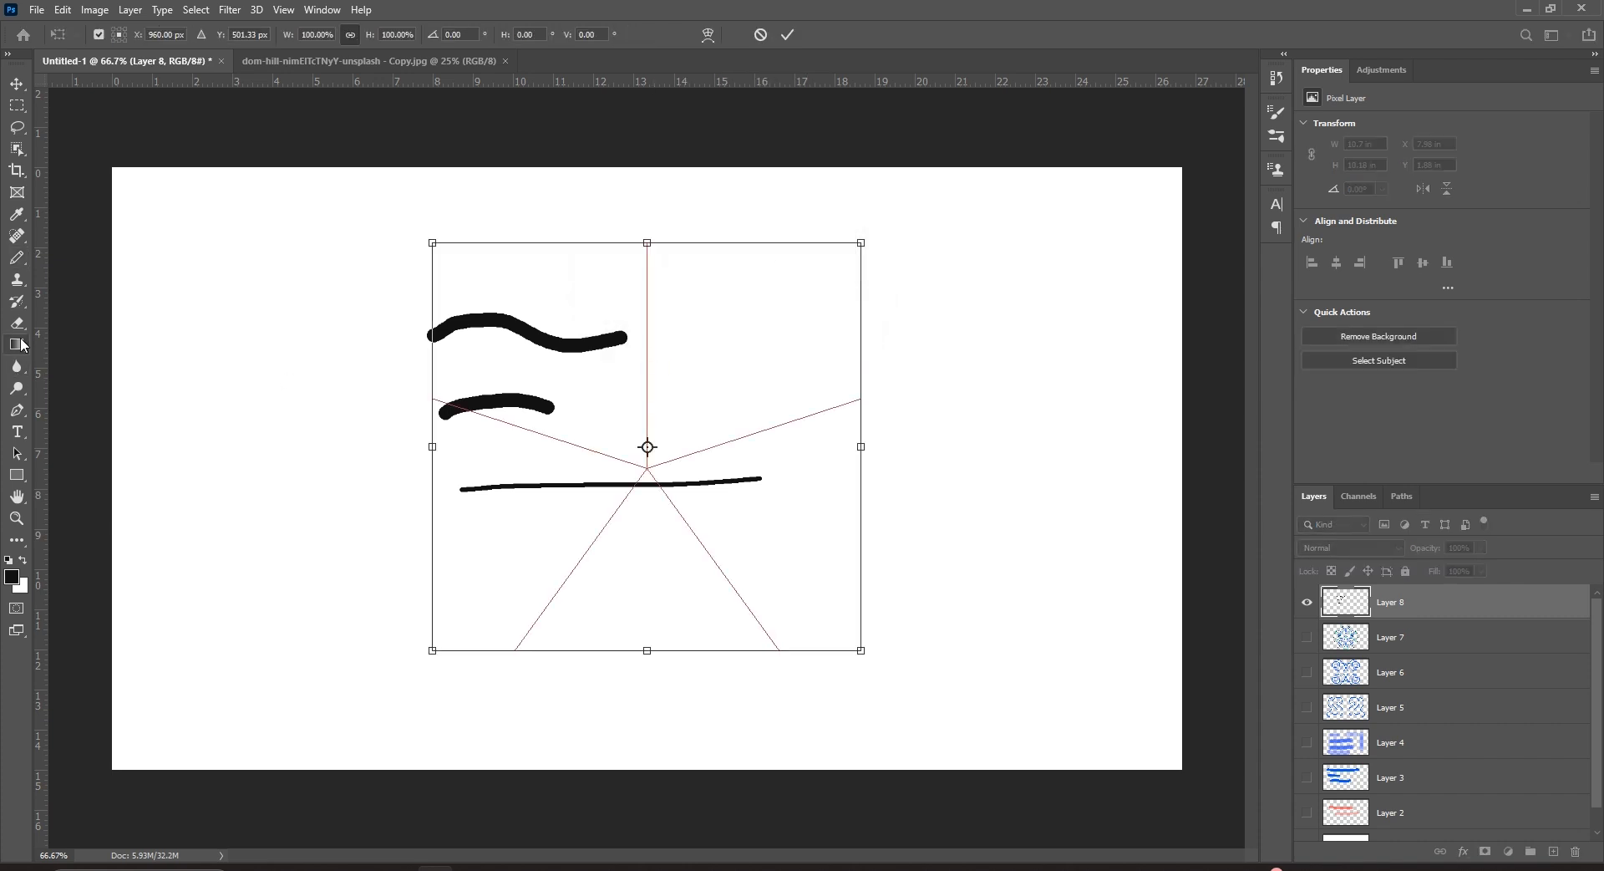
{"action": "right_click", "coordinate": [17, 257]}
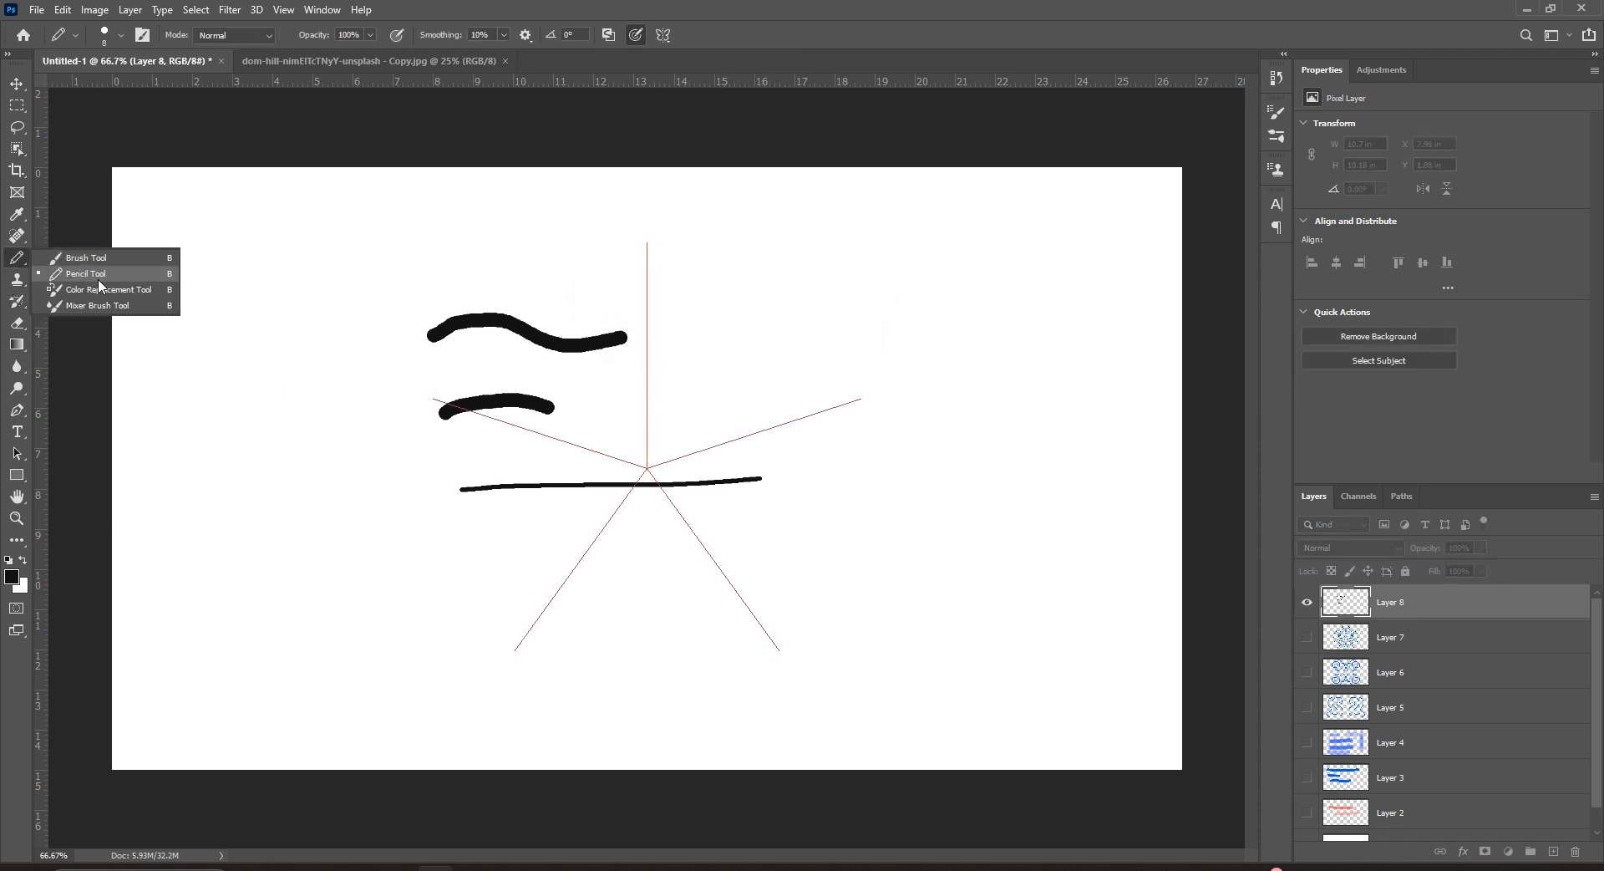
{"action": "left_click", "coordinate": [84, 273]}
{"action": "mouse_move", "coordinate": [700, 401]}
{"action": "left_mouse_down"}
{"action": "mouse_move", "coordinate": [689, 346]}
{"action": "mouse_move", "coordinate": [769, 314]}
{"action": "left_mouse_up"}
{"action": "mouse_move", "coordinate": [751, 396]}
{"action": "left_mouse_down"}
{"action": "mouse_move", "coordinate": [871, 297]}
{"action": "mouse_move", "coordinate": [790, 252]}
{"action": "left_mouse_up"}
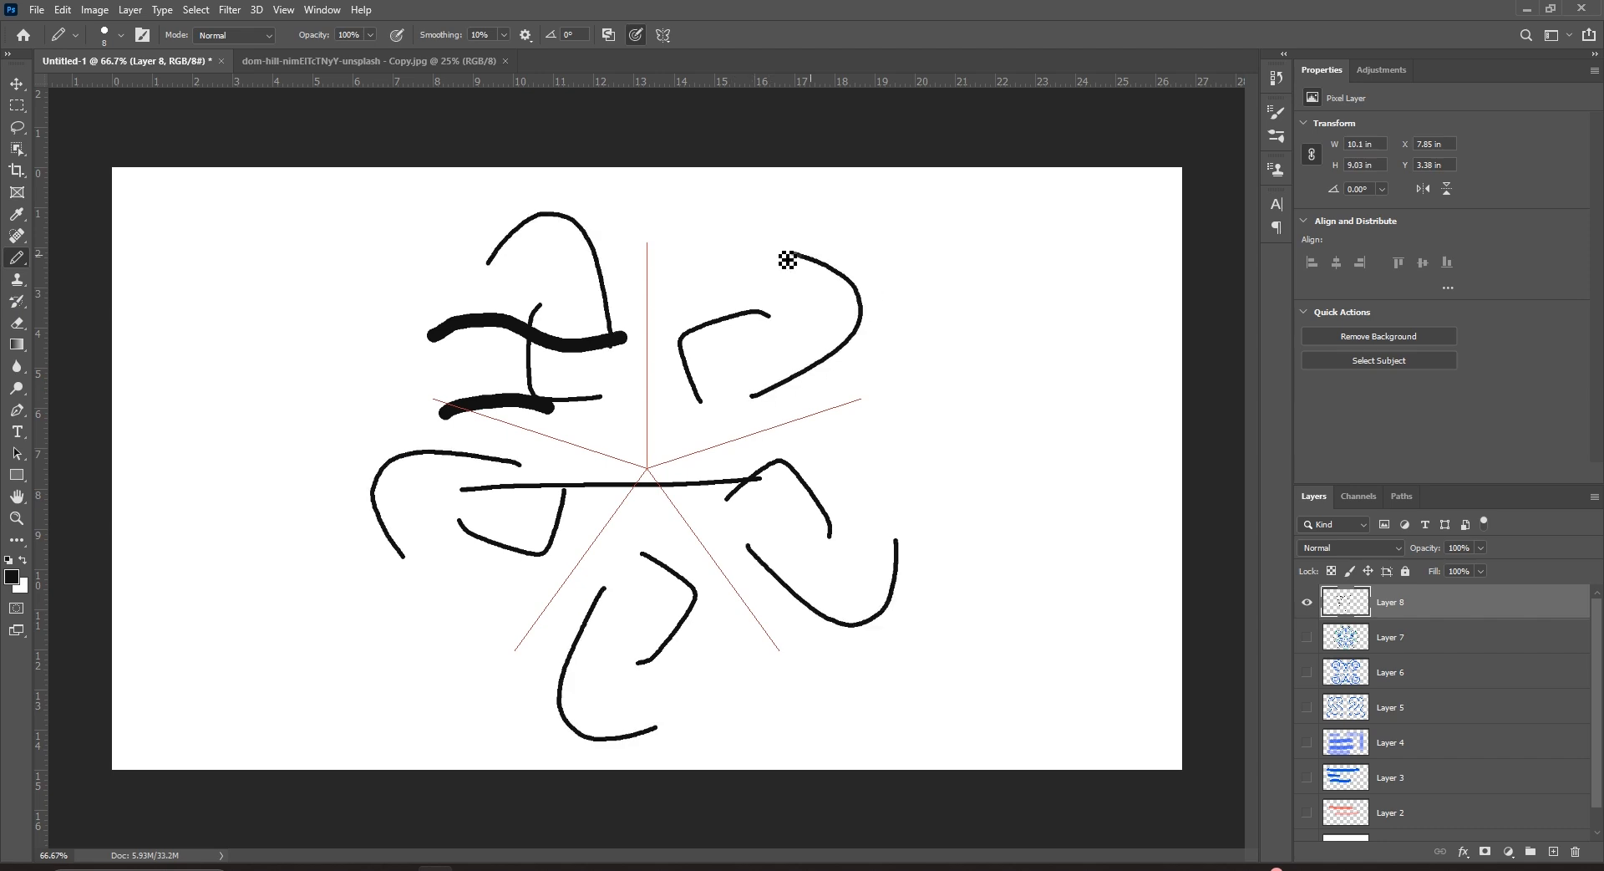
{"action": "left_click_drag", "start_coordinate": [528, 256], "coordinate": [478, 294]}
Turn symmetry off, hide Layer 8, and select the Color Replacement Tool for the photo.
{"action": "left_click", "coordinate": [665, 42]}
{"action": "left_click", "coordinate": [679, 53]}
{"action": "left_click", "coordinate": [1308, 614]}
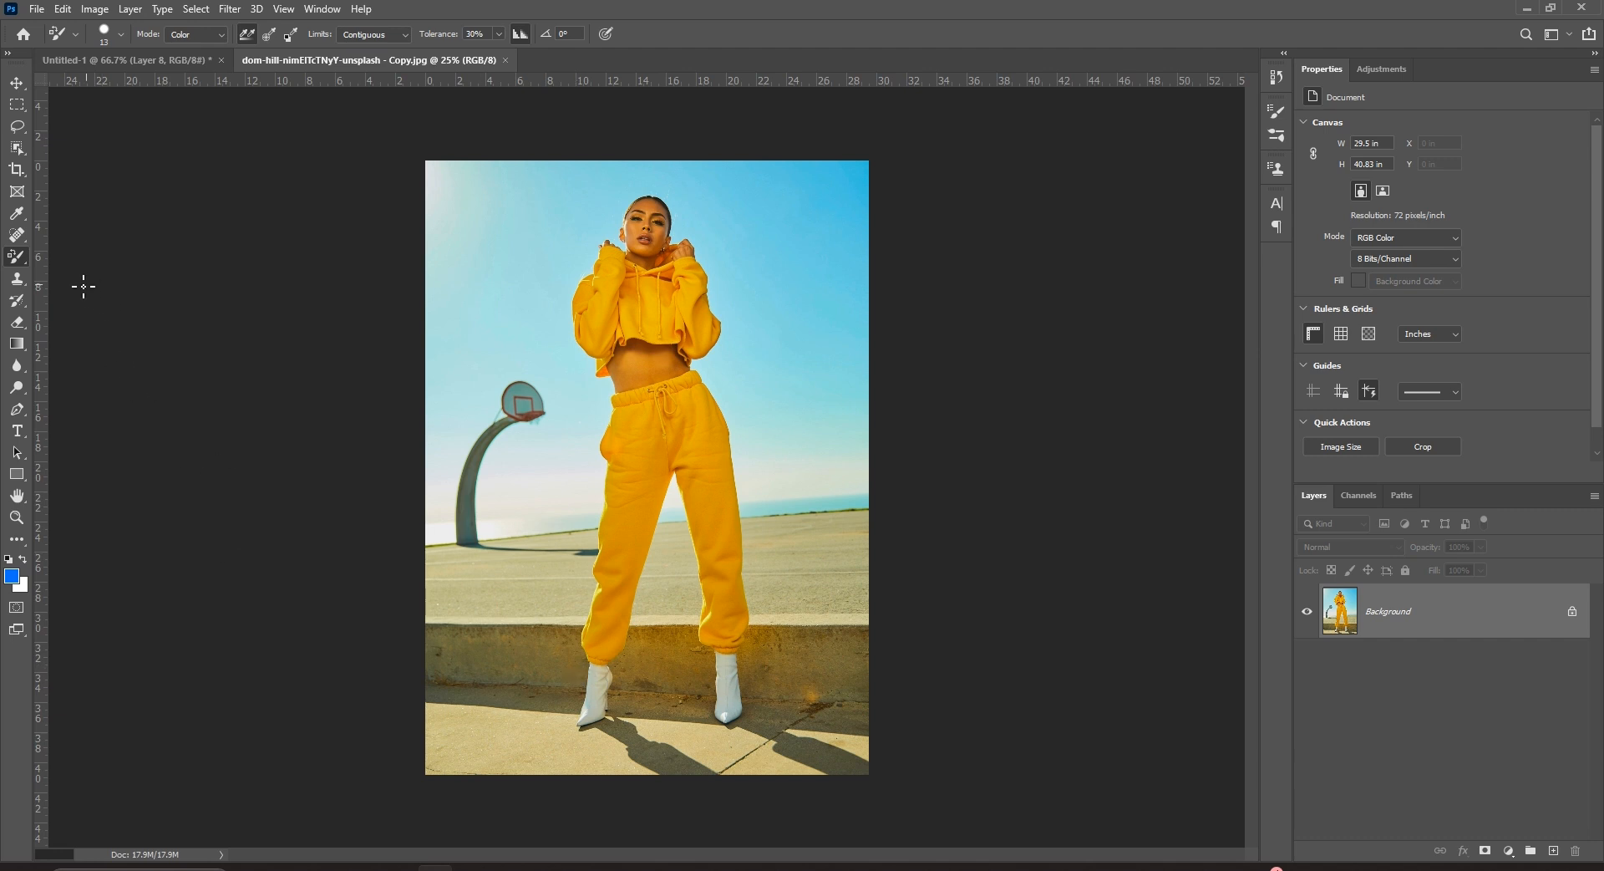
{"action": "right_click", "coordinate": [17, 256]}
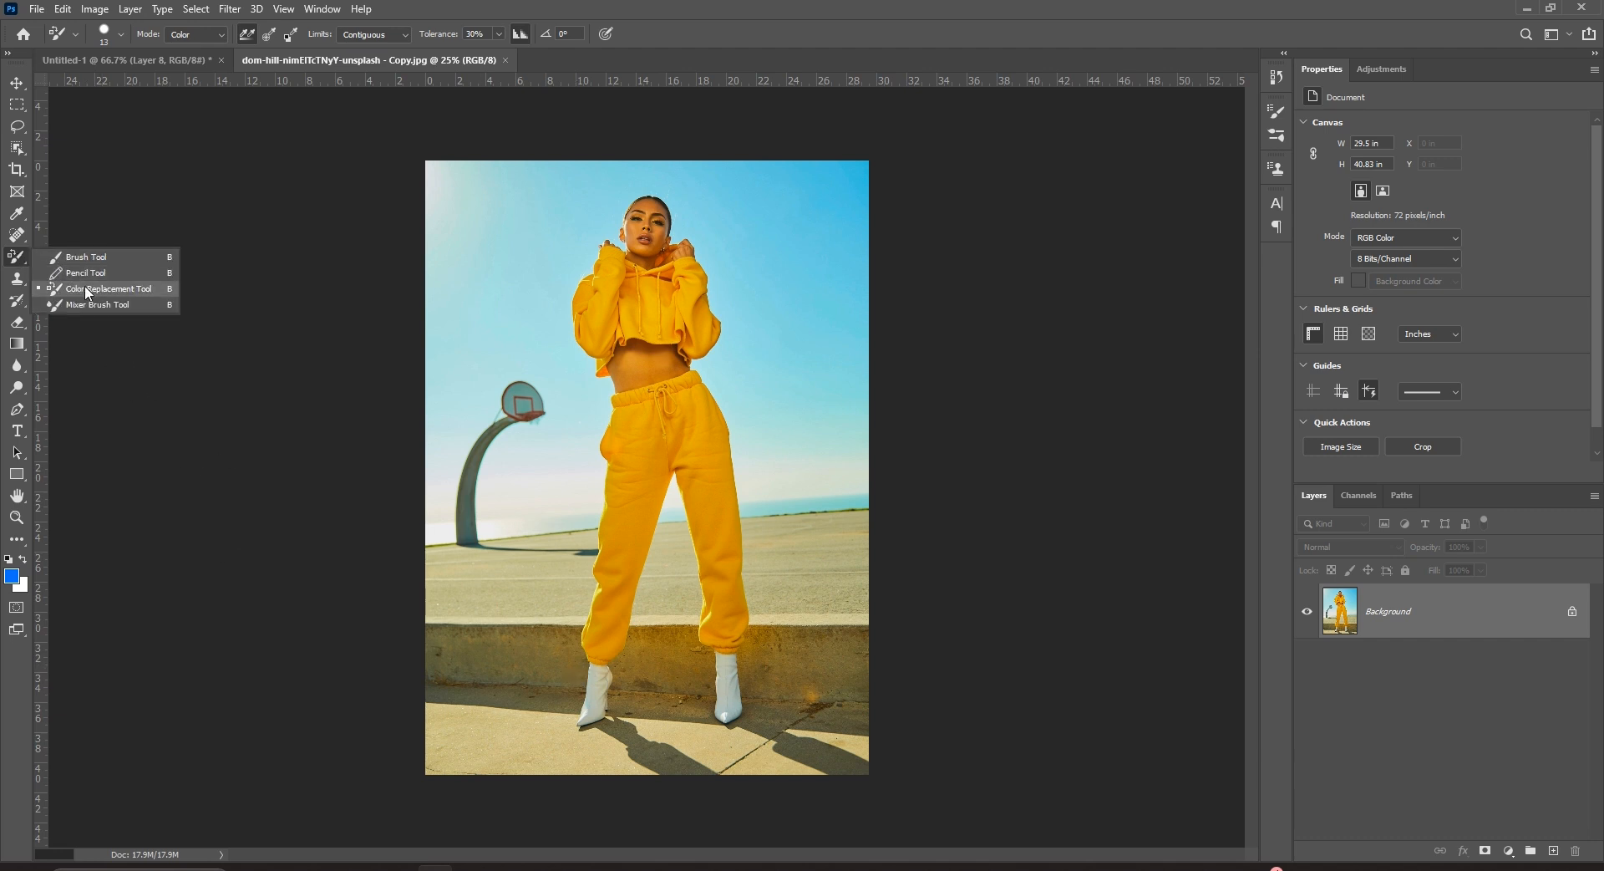
{"action": "left_click", "coordinate": [87, 290]}
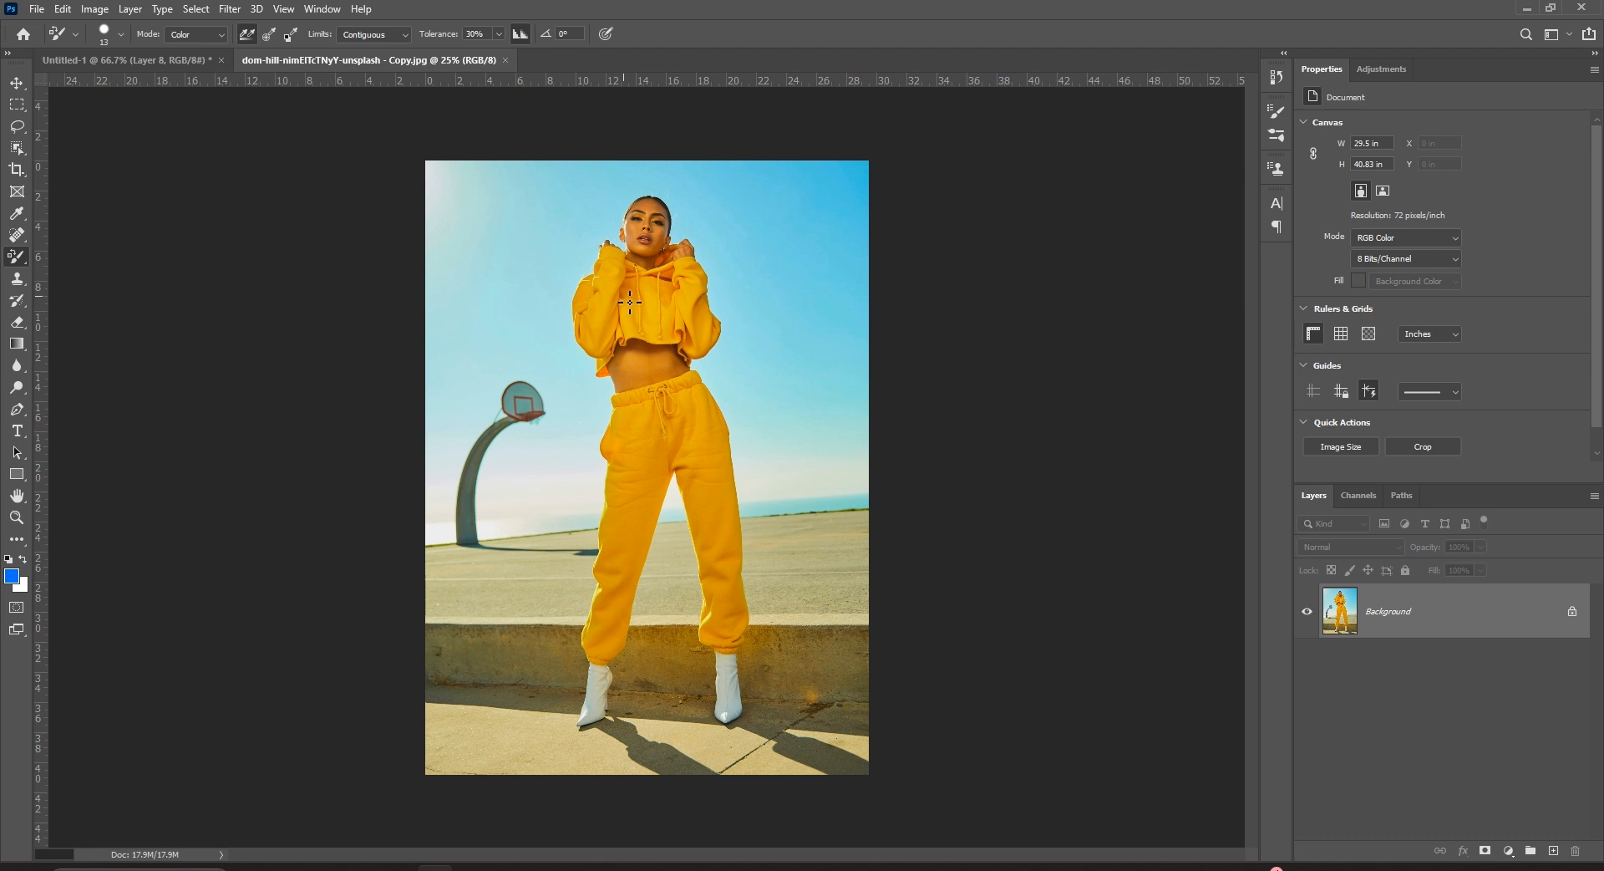
Give the Color Replacement brush 40 px size, Luminosity mode, Find Edges limits, 54% tolerance and anti-aliasing.
{"action": "left_click", "coordinate": [117, 33]}
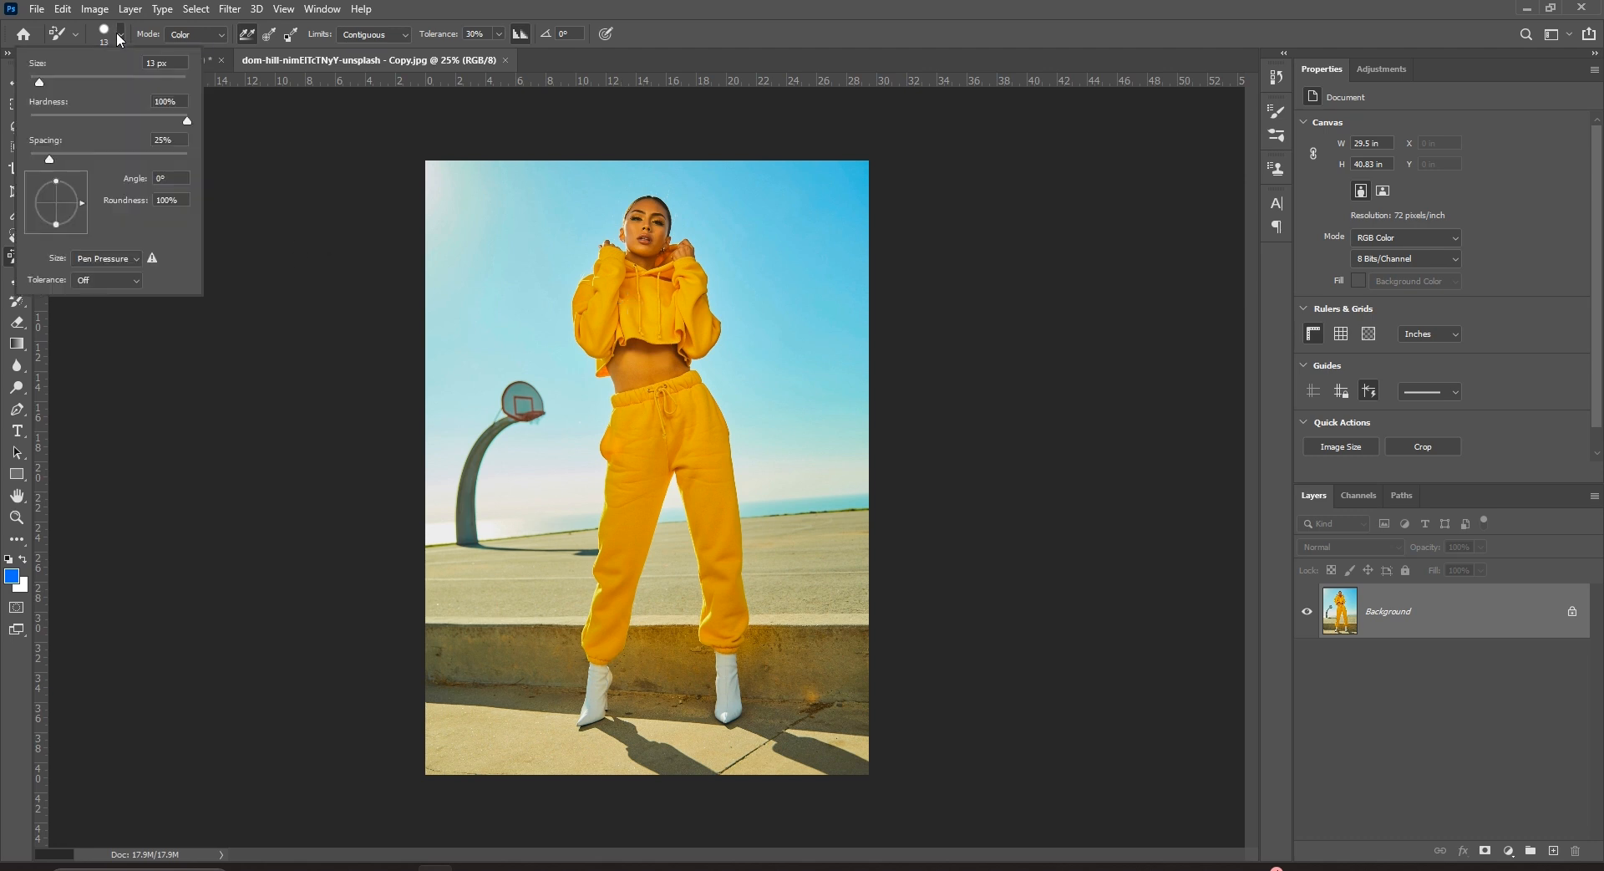
{"action": "left_click_drag", "start_coordinate": [52, 78], "coordinate": [82, 78]}
{"action": "left_click", "coordinate": [155, 27]}
{"action": "left_click", "coordinate": [195, 34]}
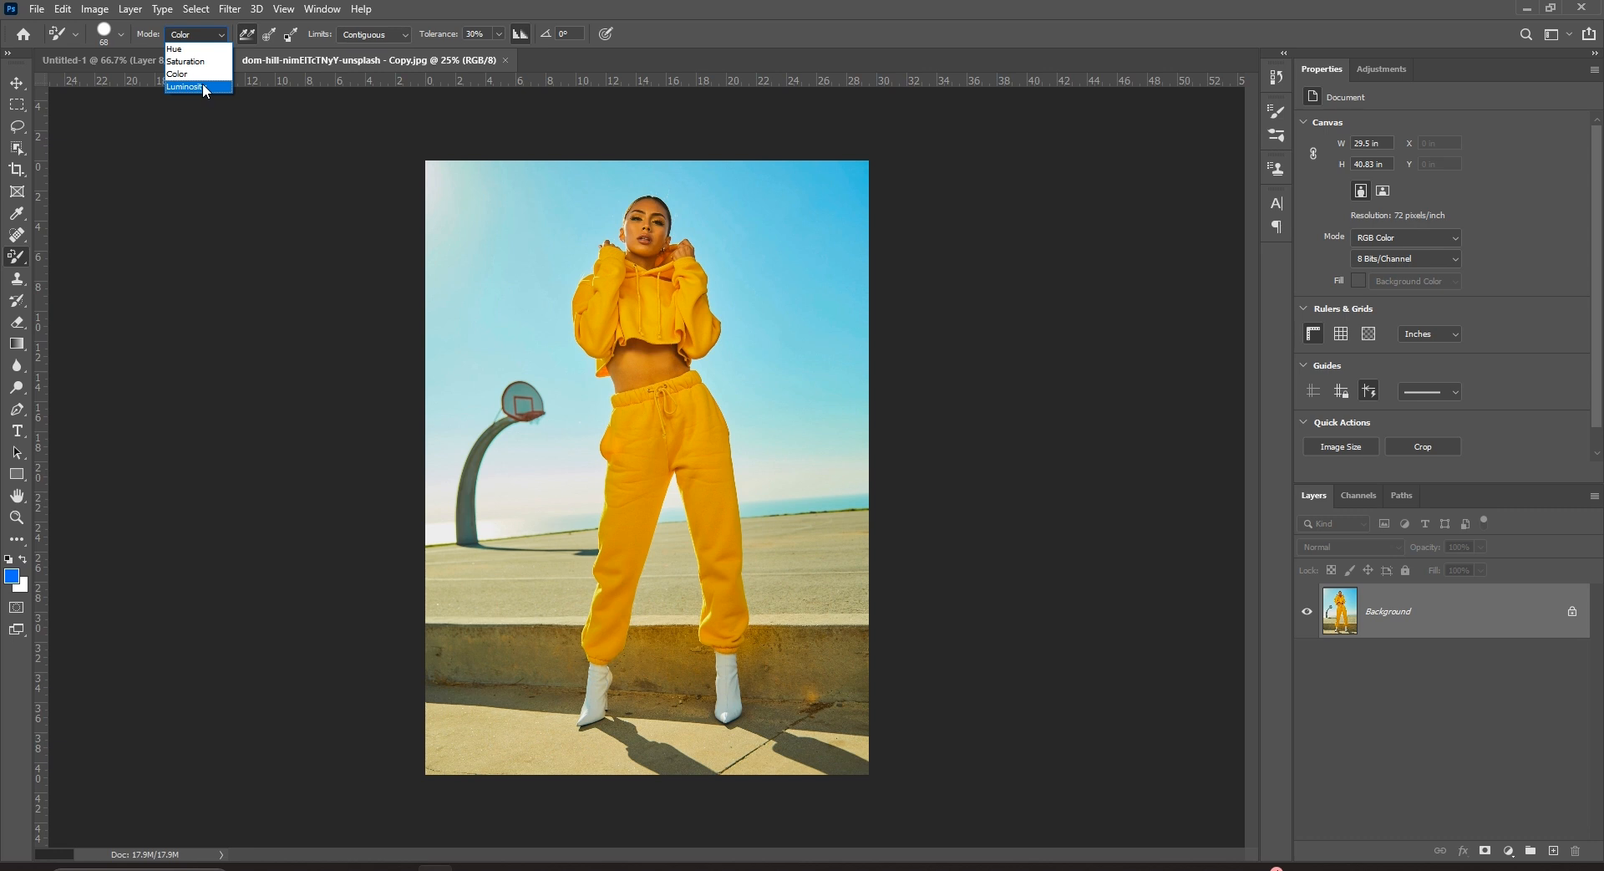
{"action": "left_click", "coordinate": [202, 85]}
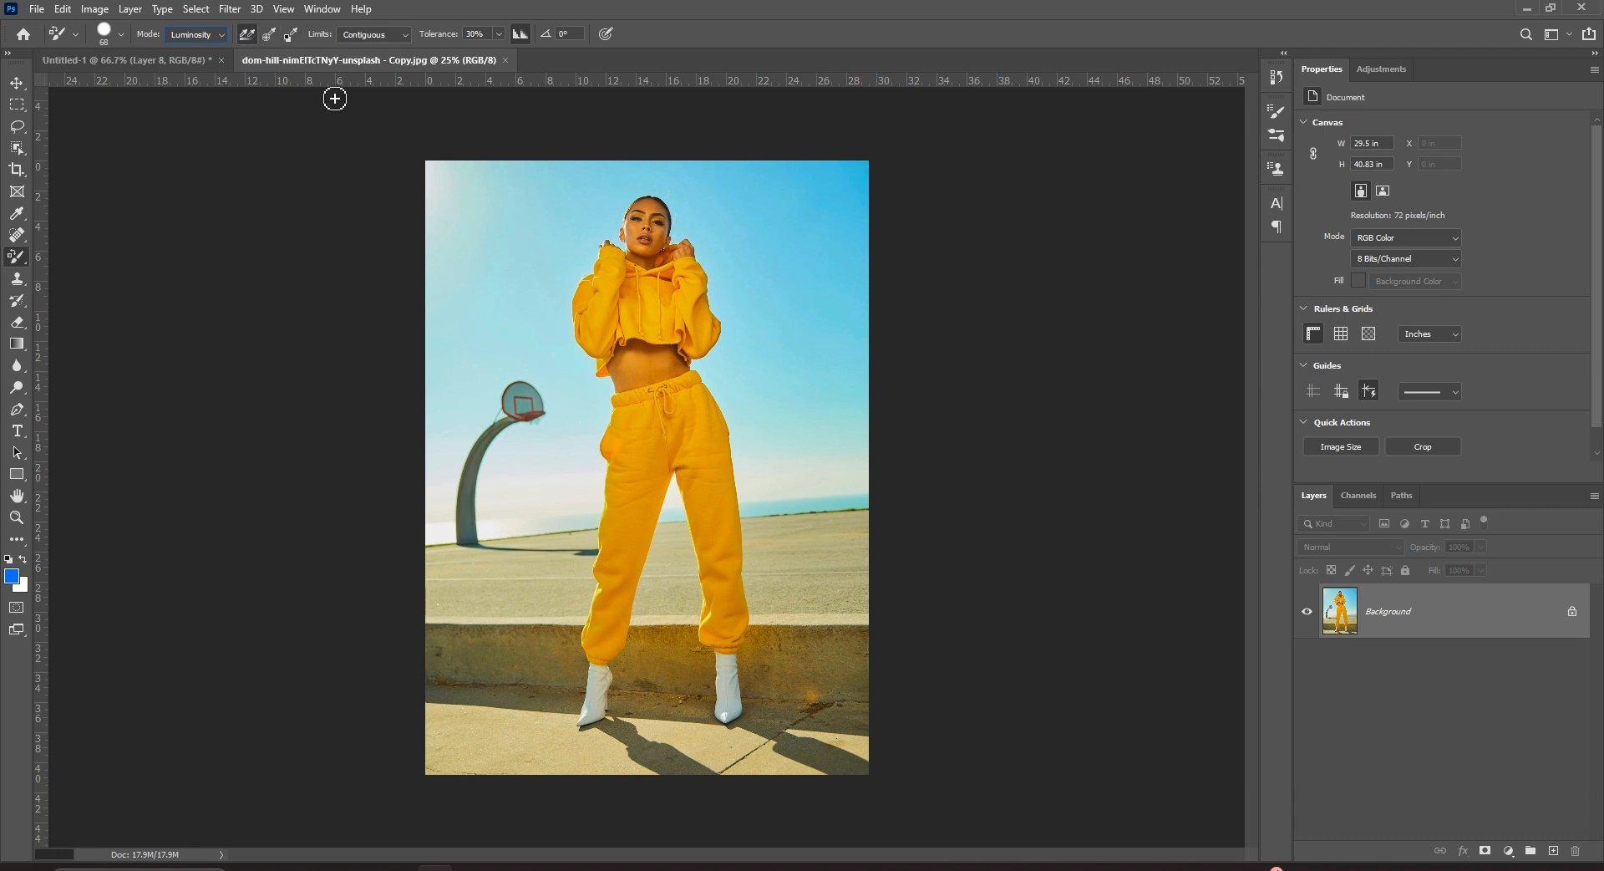
{"action": "left_click", "coordinate": [364, 37]}
{"action": "left_click", "coordinate": [499, 34]}
{"action": "left_click", "coordinate": [527, 5]}
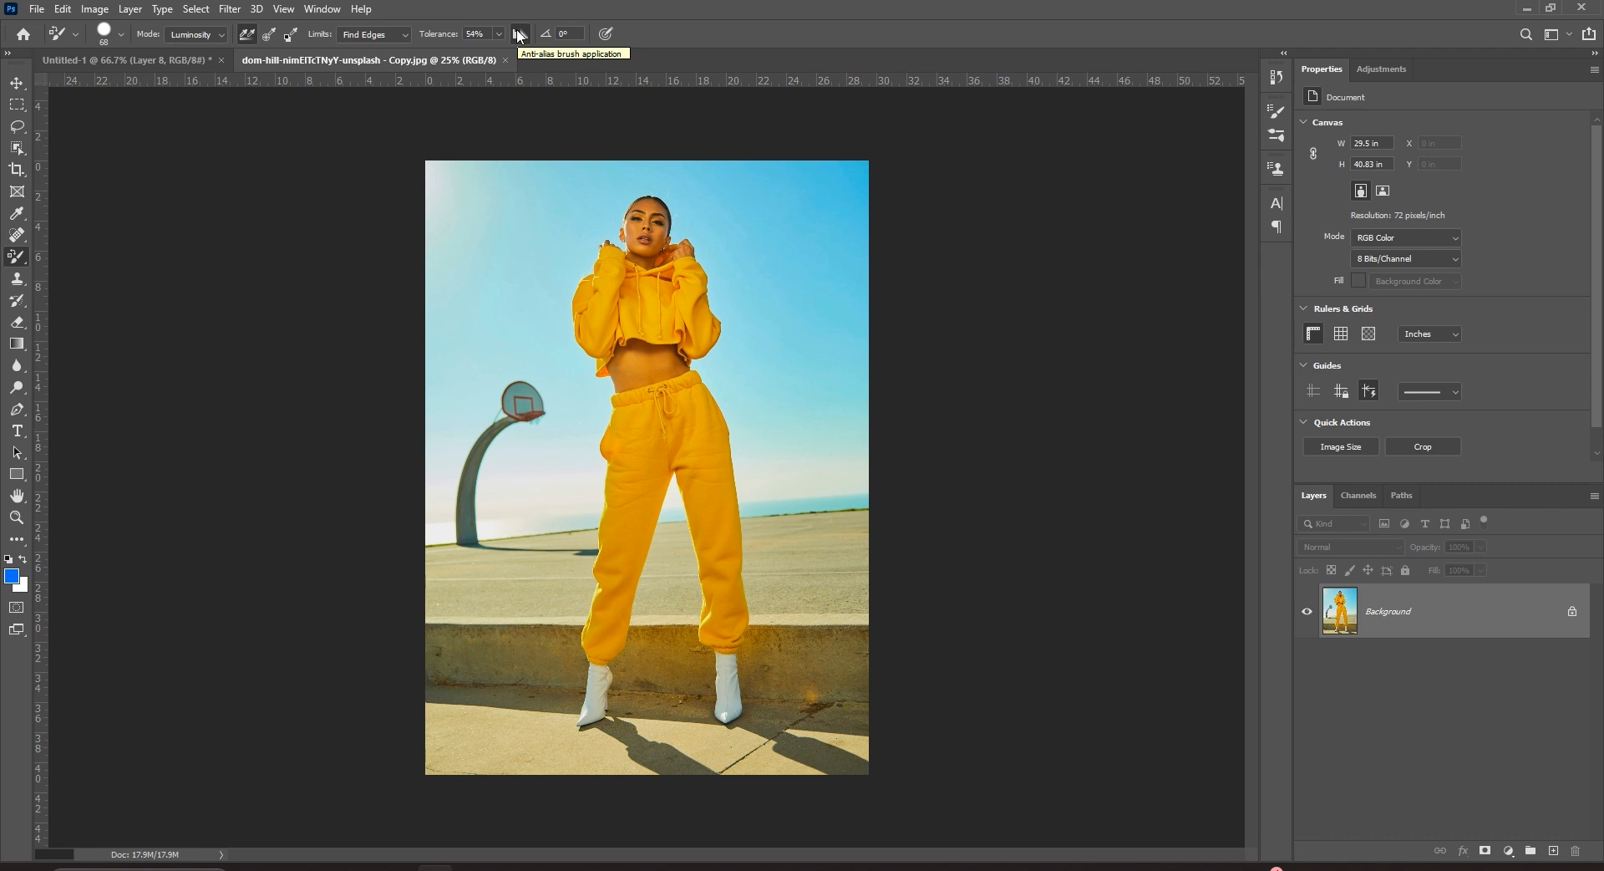
{"action": "left_click", "coordinate": [519, 34]}
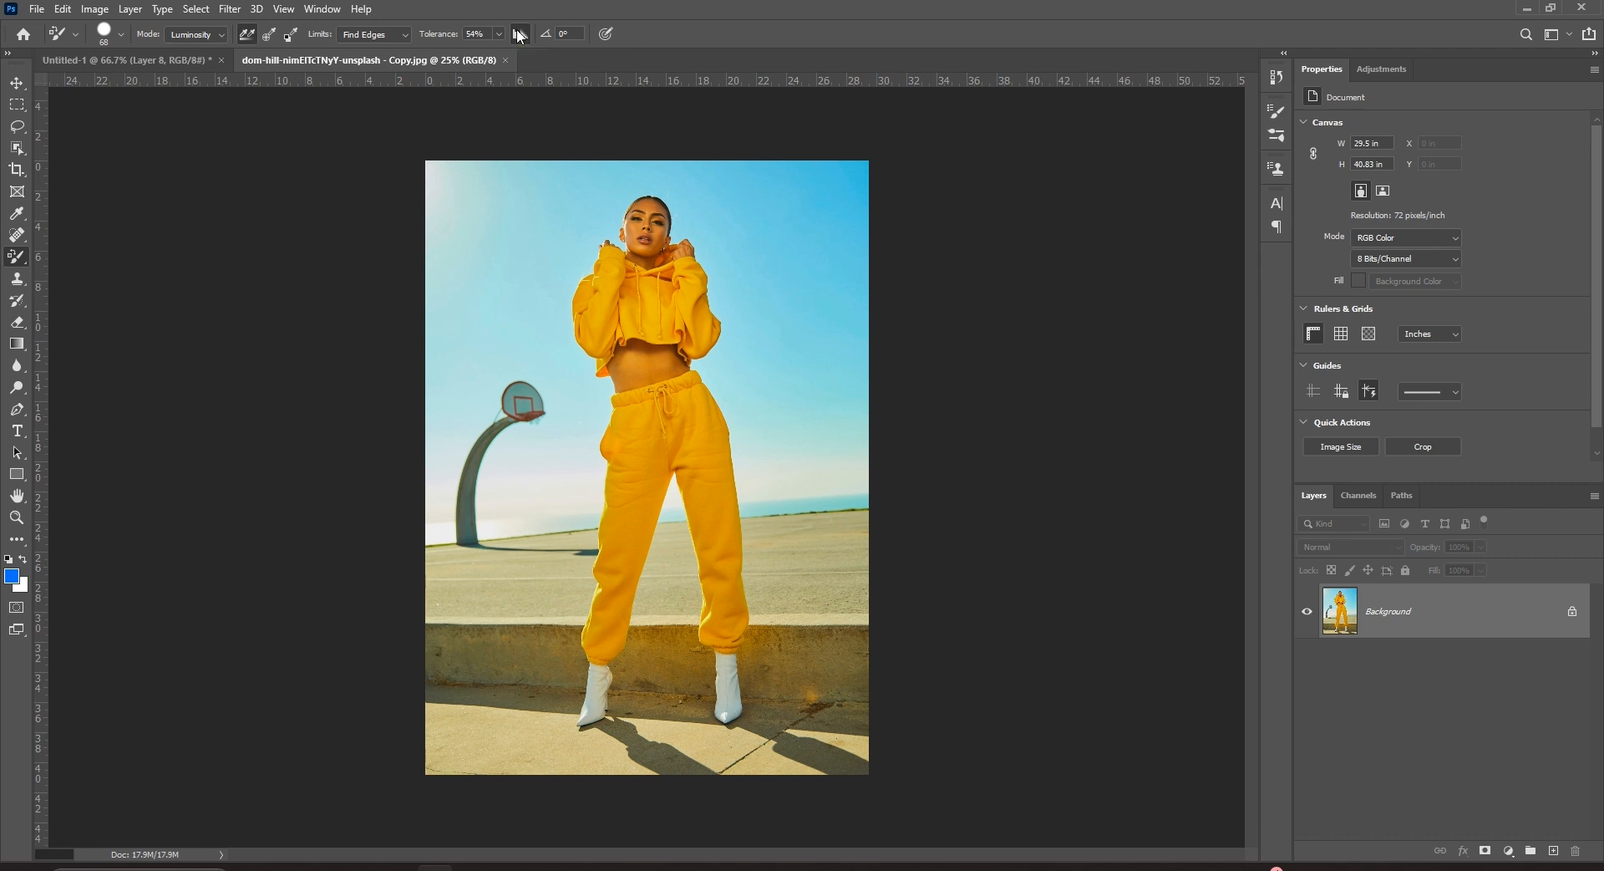
Choose the Object Selection Tool and set its mode to Lasso.
{"action": "left_click", "coordinate": [16, 148]}
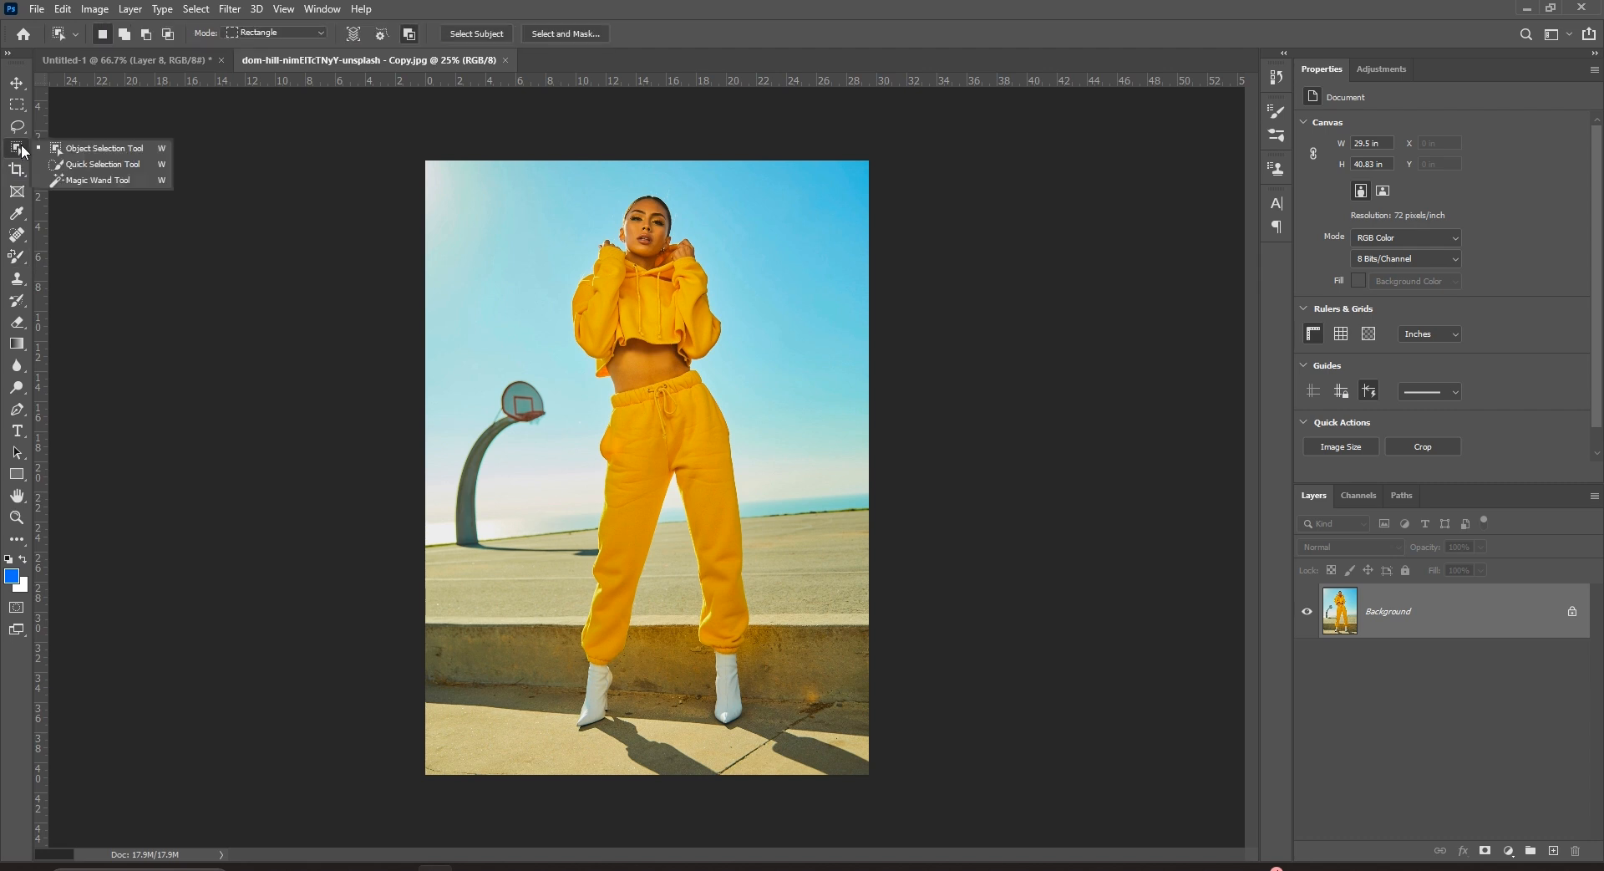
{"action": "left_click", "coordinate": [76, 156]}
{"action": "left_click", "coordinate": [264, 32]}
{"action": "left_click", "coordinate": [264, 55]}
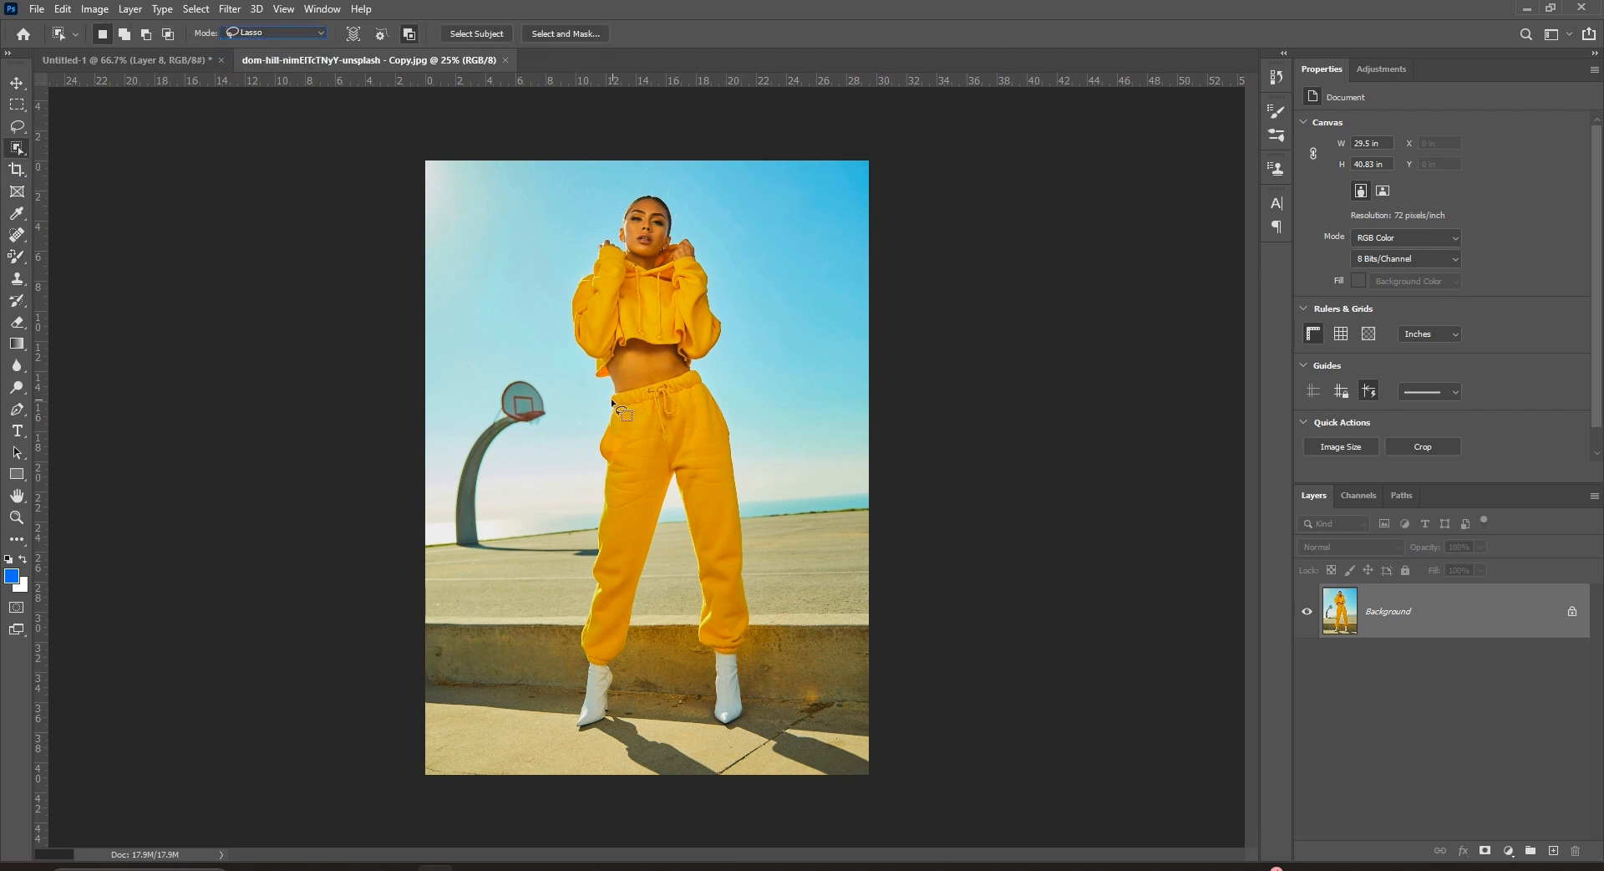
Lasso around the sweatpants from waist to hems to select them, then zoom in.
{"action": "mouse_move", "coordinate": [764, 402]}
{"action": "left_mouse_down"}
{"action": "mouse_move", "coordinate": [797, 539]}
{"action": "mouse_move", "coordinate": [793, 659]}
{"action": "left_mouse_up"}
{"action": "mouse_move", "coordinate": [583, 671]}
{"action": "left_mouse_down"}
{"action": "mouse_move", "coordinate": [556, 586]}
{"action": "mouse_move", "coordinate": [562, 450]}
{"action": "left_mouse_up"}
{"action": "left_click_drag", "start_coordinate": [586, 398], "coordinate": [600, 398]}
{"action": "key", "text": "ctrl+plus"}
{"action": "key", "text": "ctrl+plus"}
{"action": "key", "text": "ctrl+plus"}
{"action": "left_click", "coordinate": [16, 257]}
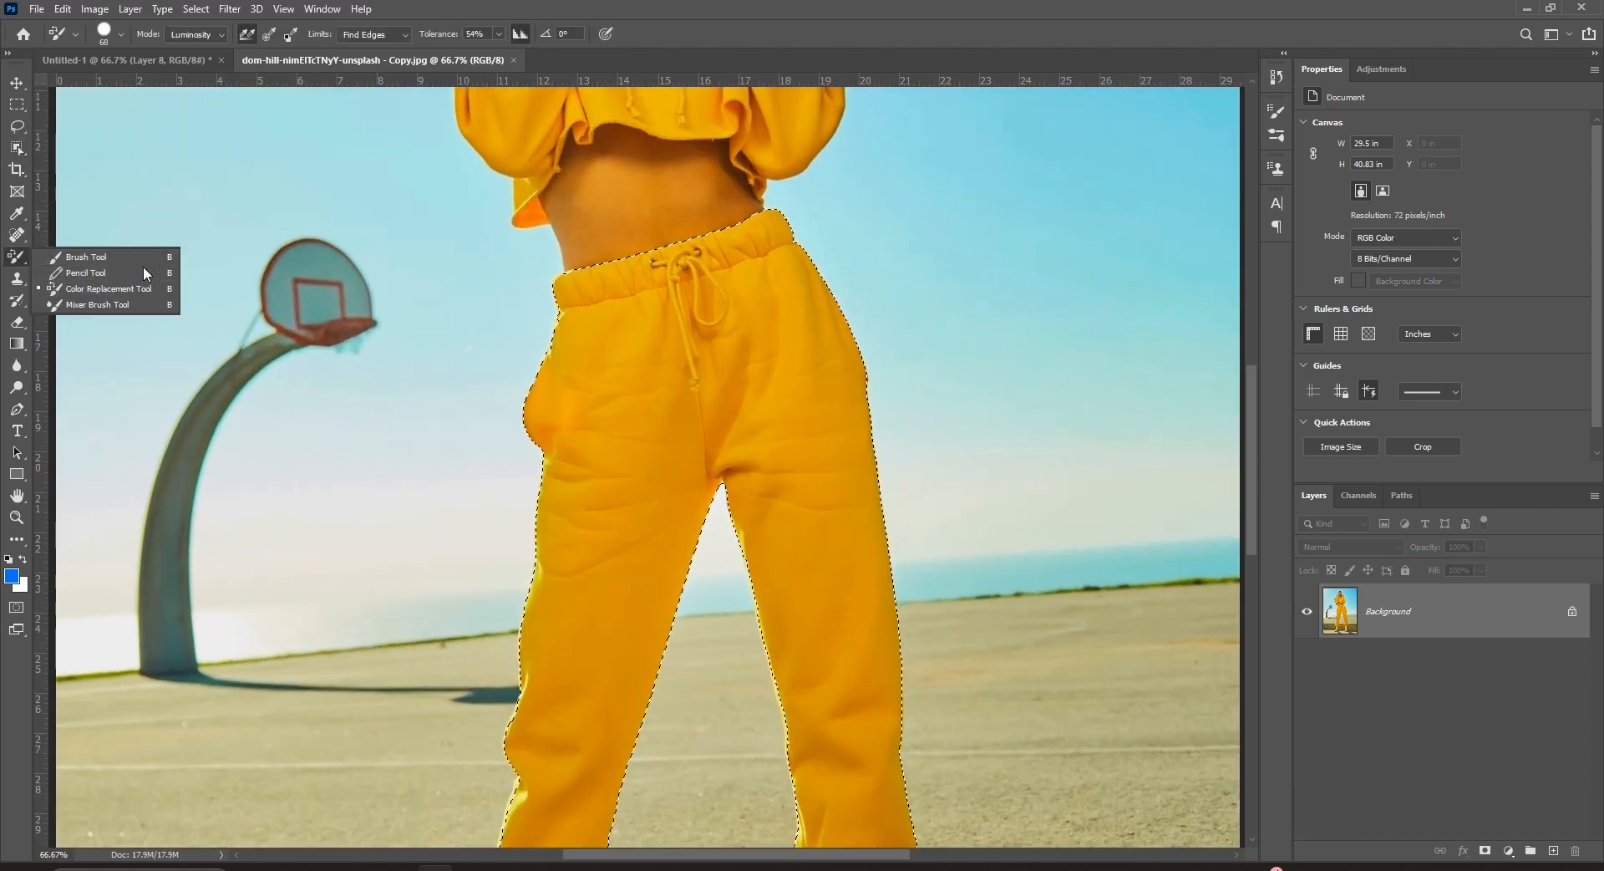
In Color mode, paint blue over the waist, left hip and left thigh.
{"action": "left_click", "coordinate": [92, 285]}
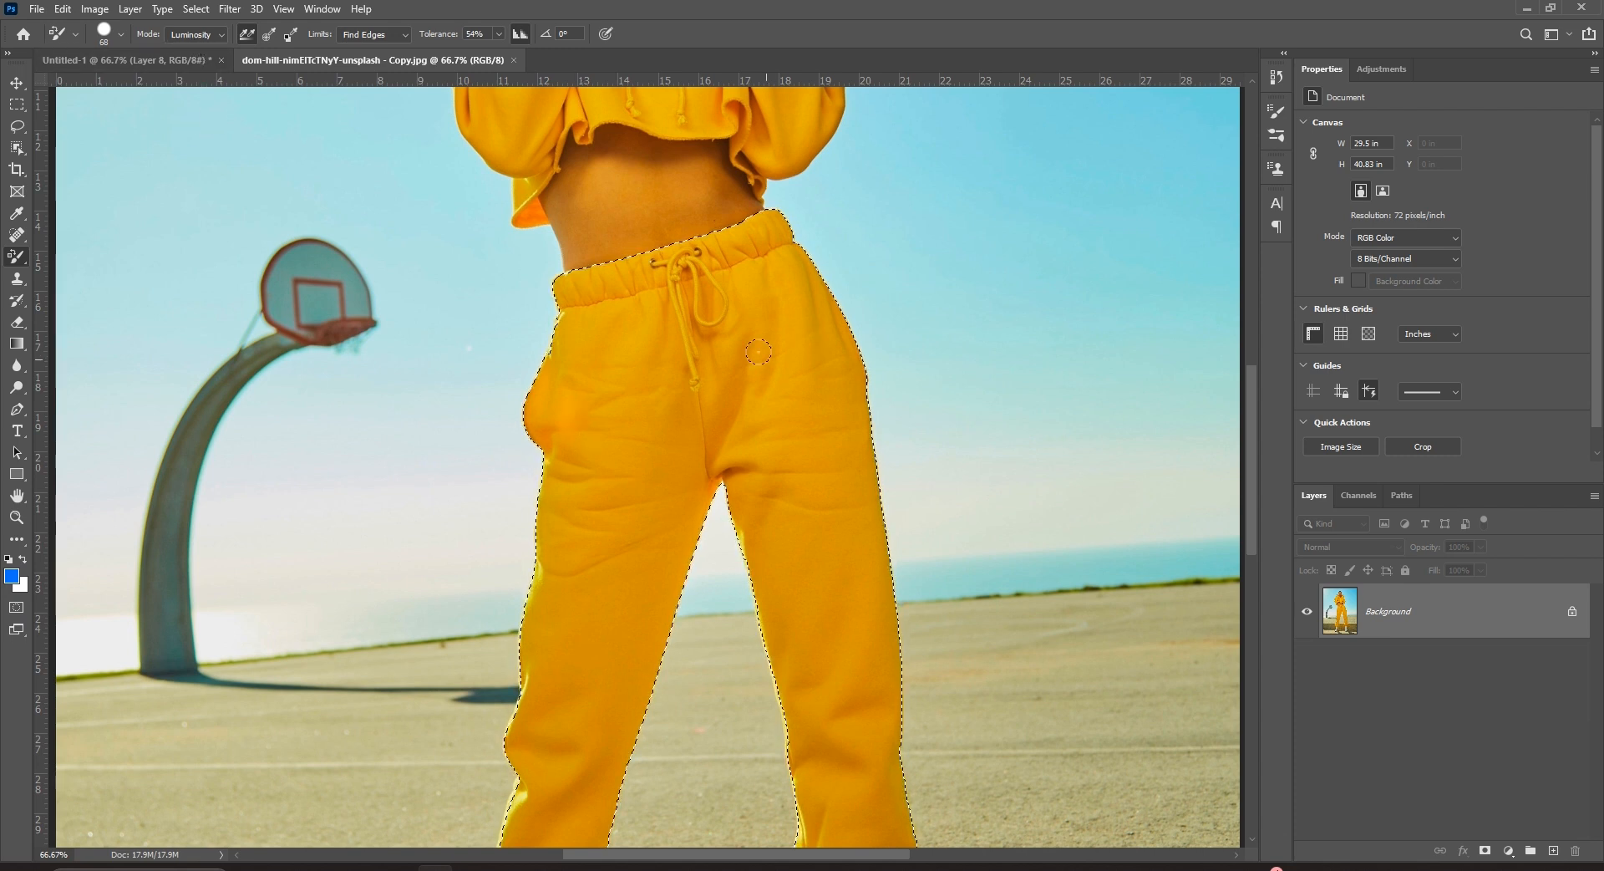
{"action": "mouse_move", "coordinate": [631, 288]}
{"action": "left_mouse_down"}
{"action": "mouse_move", "coordinate": [554, 400]}
{"action": "mouse_move", "coordinate": [596, 244]}
{"action": "mouse_move", "coordinate": [536, 388]}
{"action": "mouse_move", "coordinate": [725, 264]}
{"action": "mouse_move", "coordinate": [625, 377]}
{"action": "mouse_move", "coordinate": [727, 253]}
{"action": "mouse_move", "coordinate": [621, 329]}
{"action": "mouse_move", "coordinate": [679, 272]}
{"action": "mouse_move", "coordinate": [614, 289]}
{"action": "left_mouse_up"}
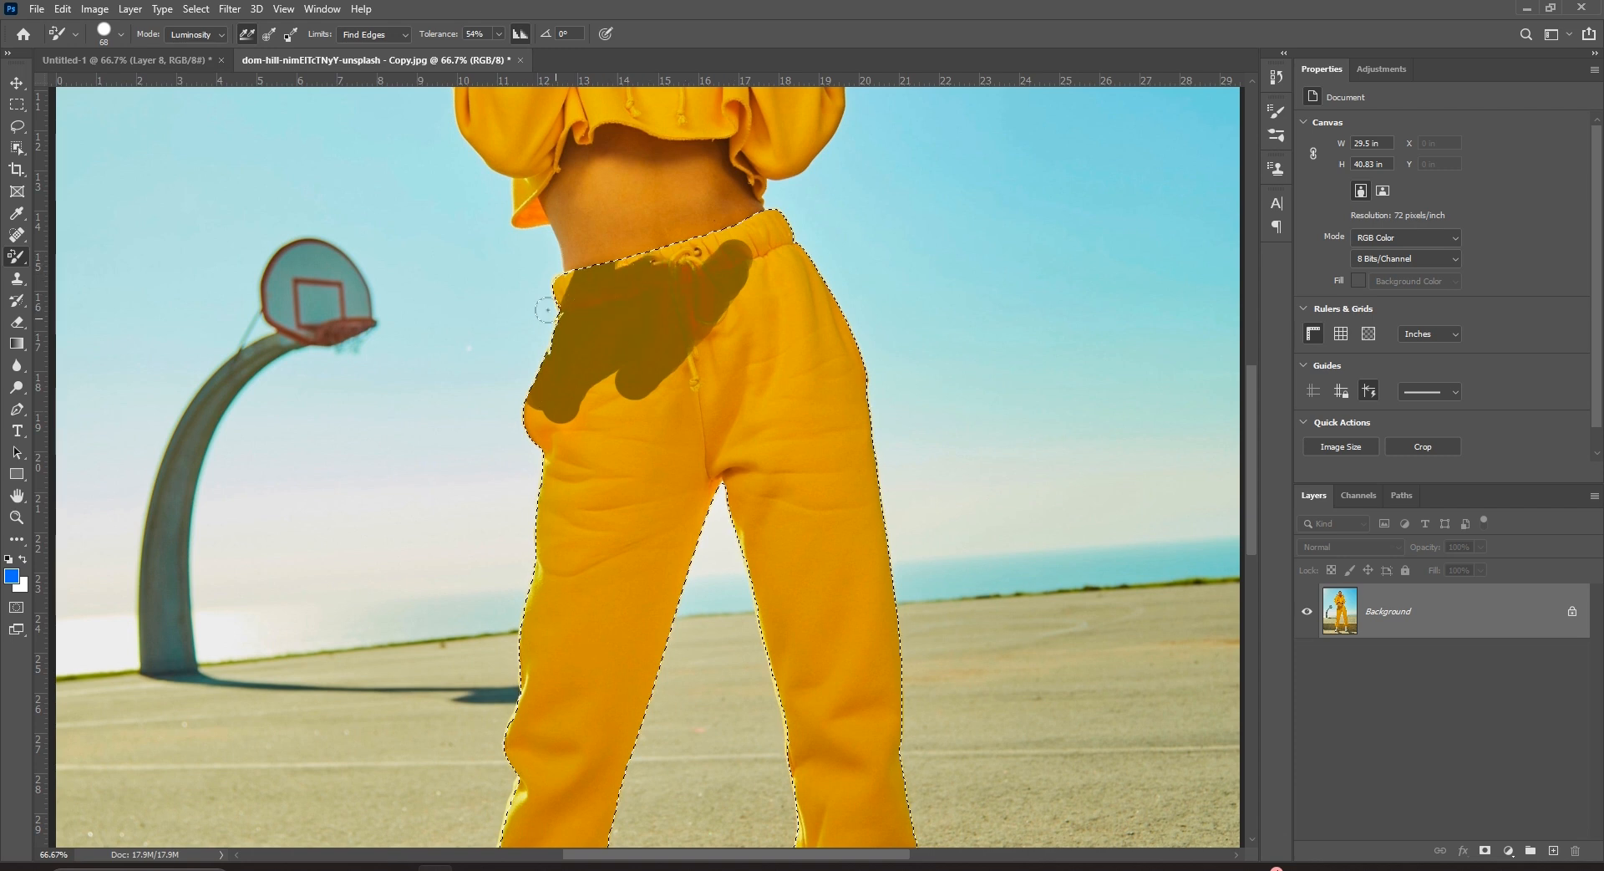
{"action": "left_click", "coordinate": [207, 34]}
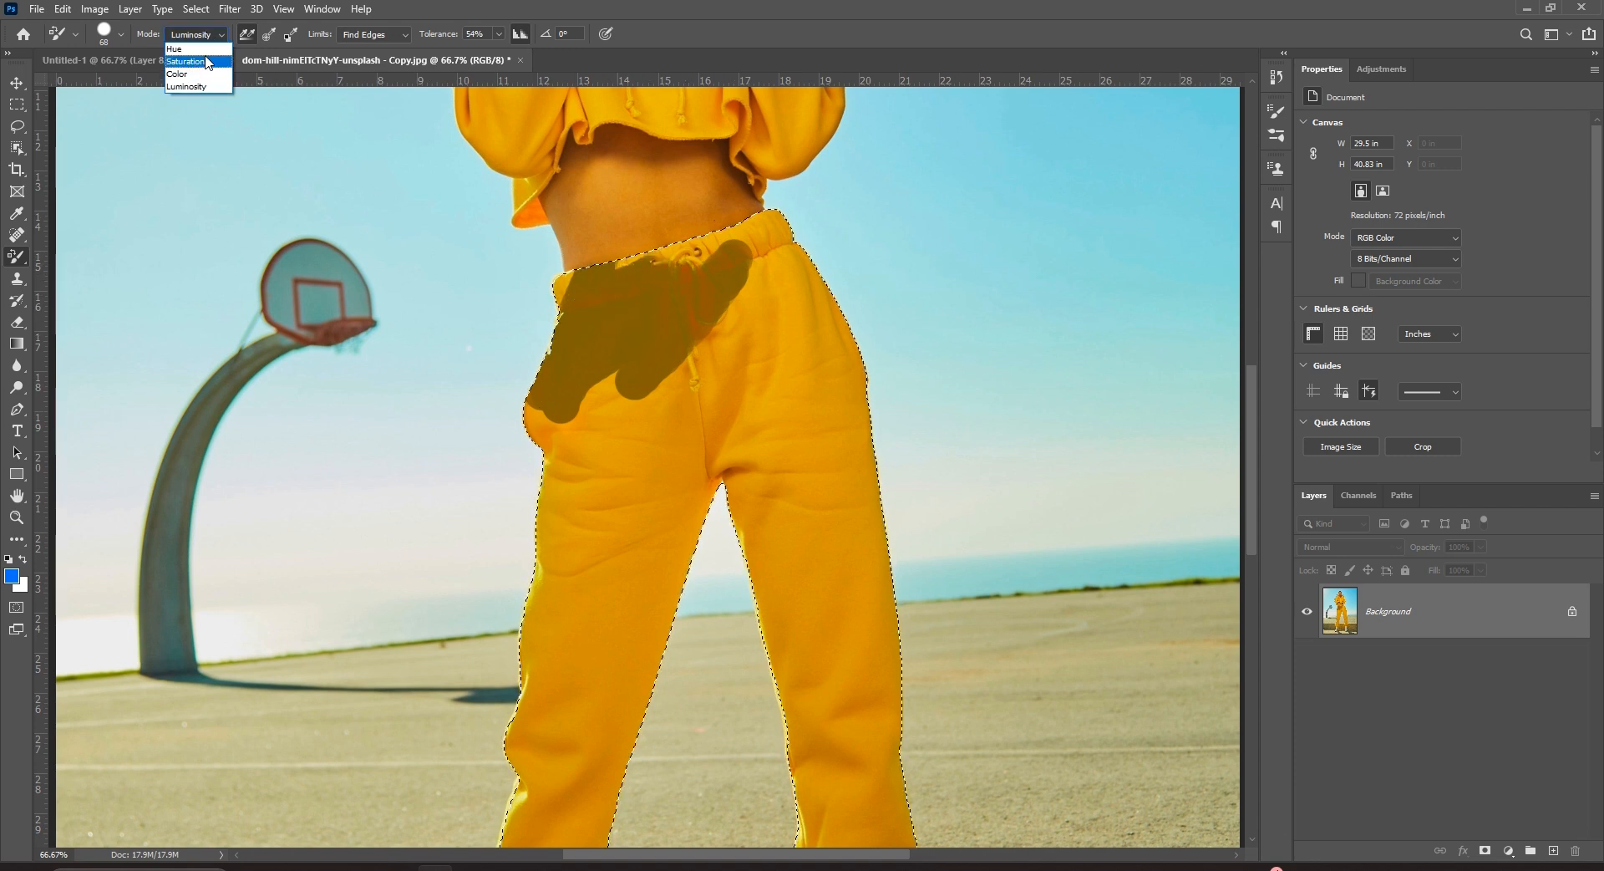
{"action": "left_click", "coordinate": [199, 74]}
{"action": "mouse_move", "coordinate": [648, 443]}
{"action": "left_mouse_down"}
{"action": "mouse_move", "coordinate": [560, 533]}
{"action": "mouse_move", "coordinate": [637, 387]}
{"action": "mouse_move", "coordinate": [561, 412]}
{"action": "left_mouse_up"}
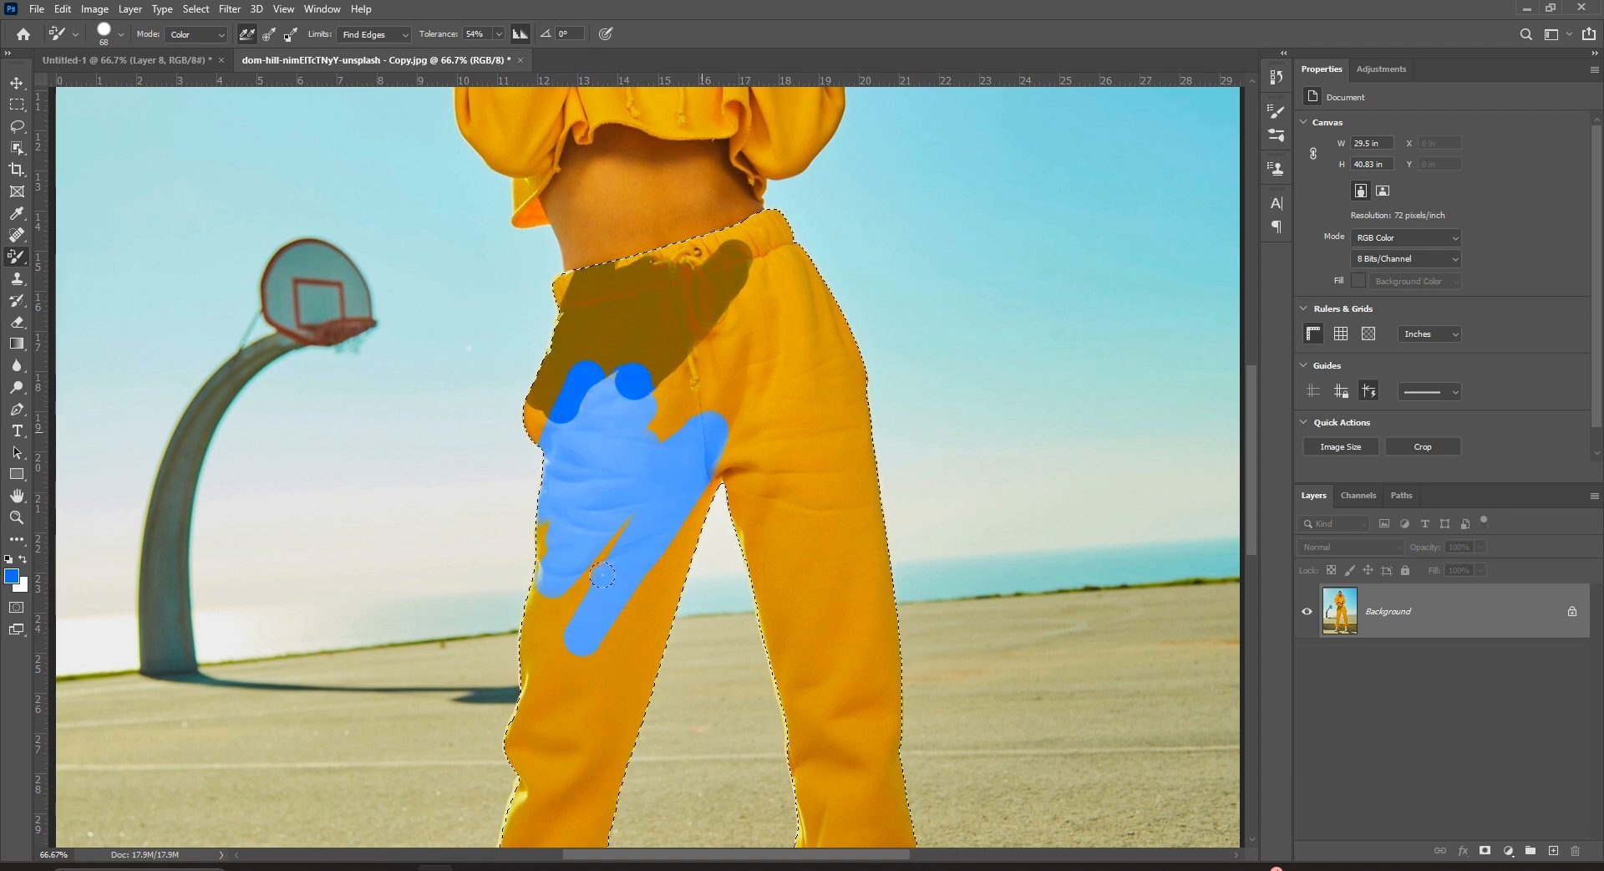
Try Saturation, then Hue mode, and paint light blue across the right trouser leg.
{"action": "left_click", "coordinate": [209, 33]}
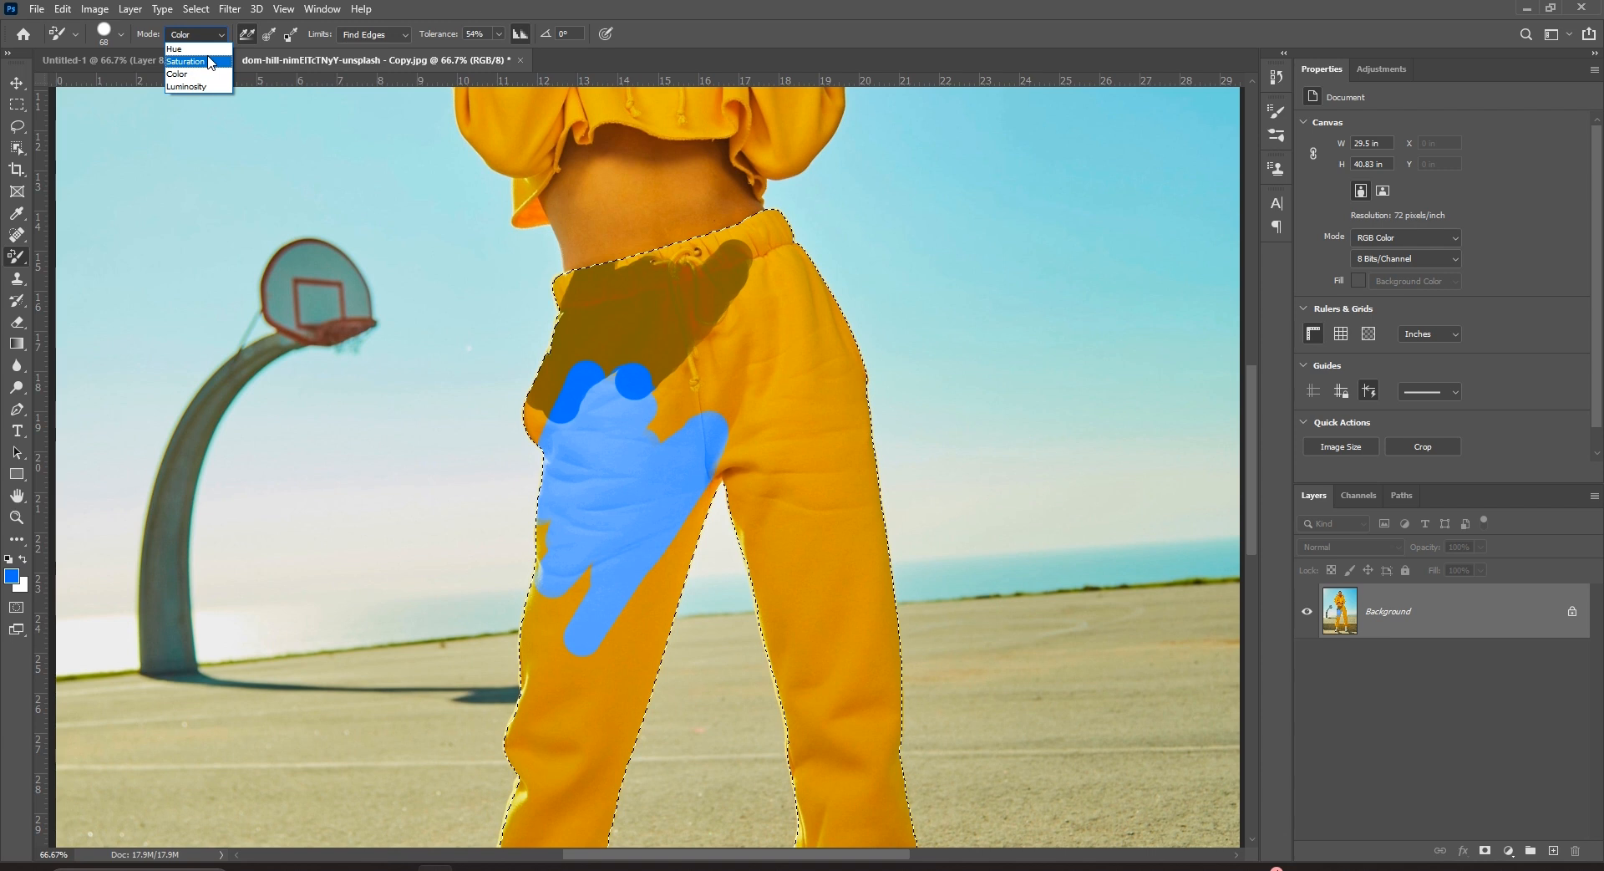
{"action": "left_click", "coordinate": [209, 61]}
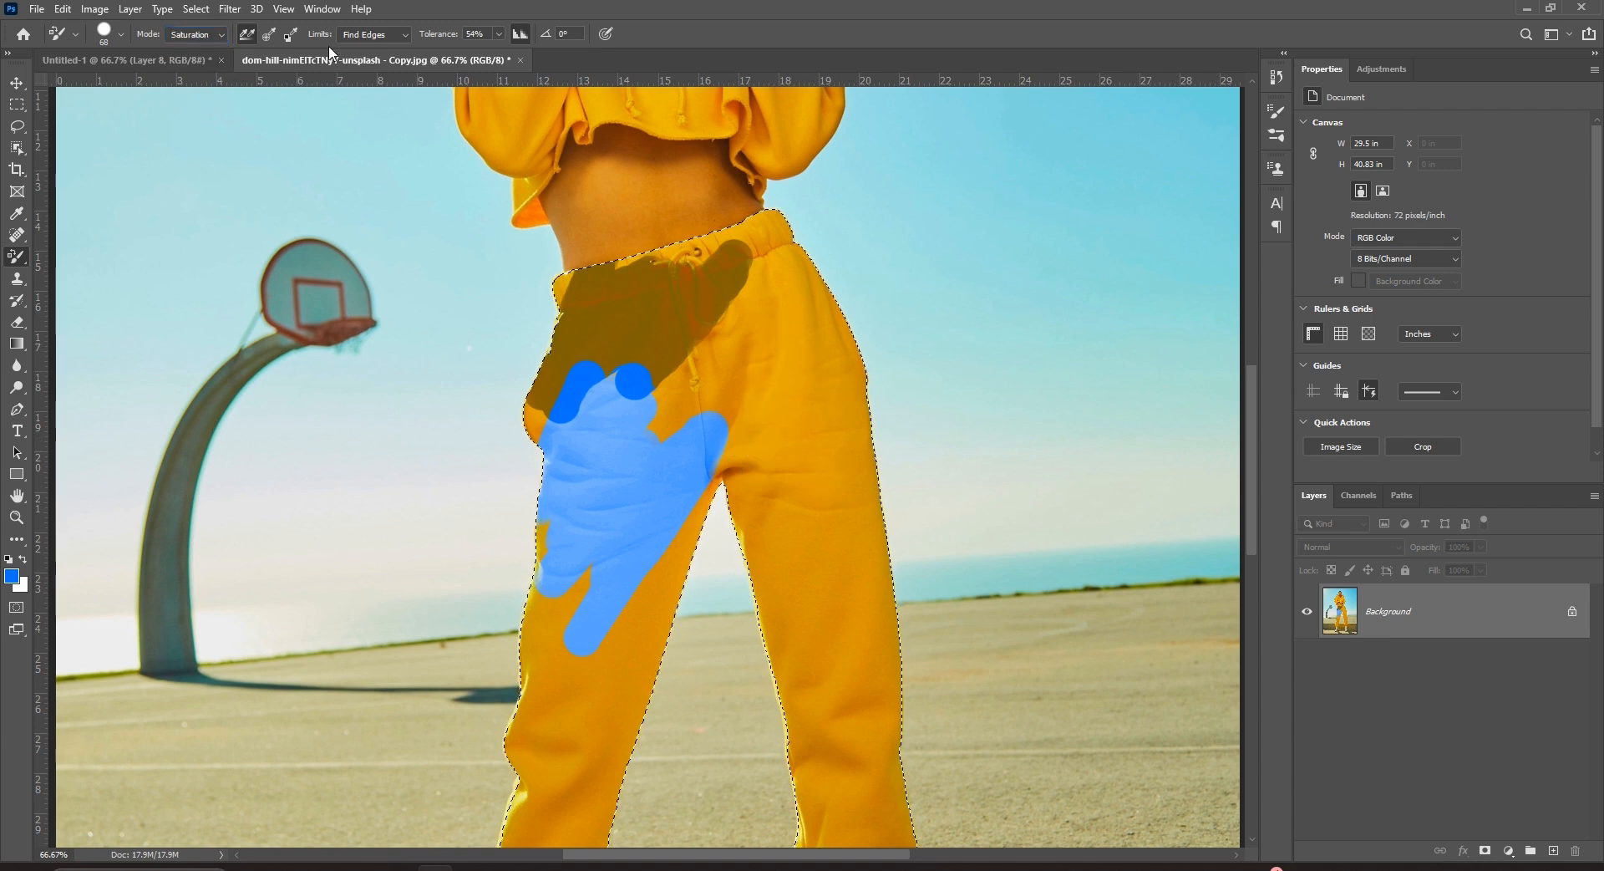
{"action": "left_click", "coordinate": [204, 35]}
{"action": "left_click", "coordinate": [204, 49]}
{"action": "left_click_drag", "start_coordinate": [769, 480], "coordinate": [813, 342]}
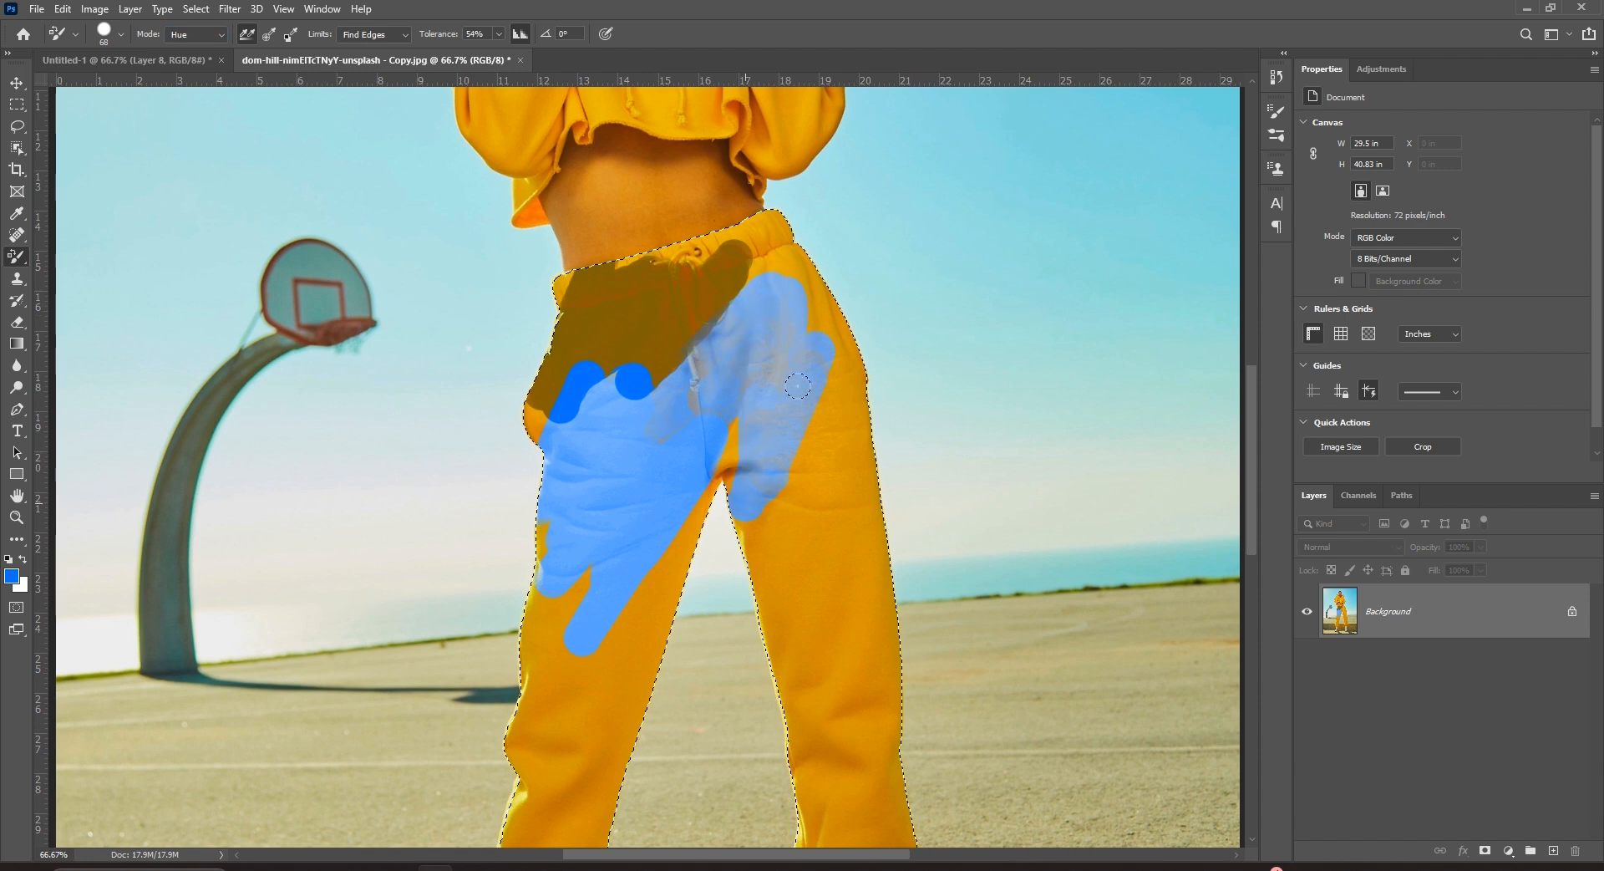
{"action": "scroll", "coordinate": [416, 332], "scroll_direction": "down", "scroll_amount": 4}
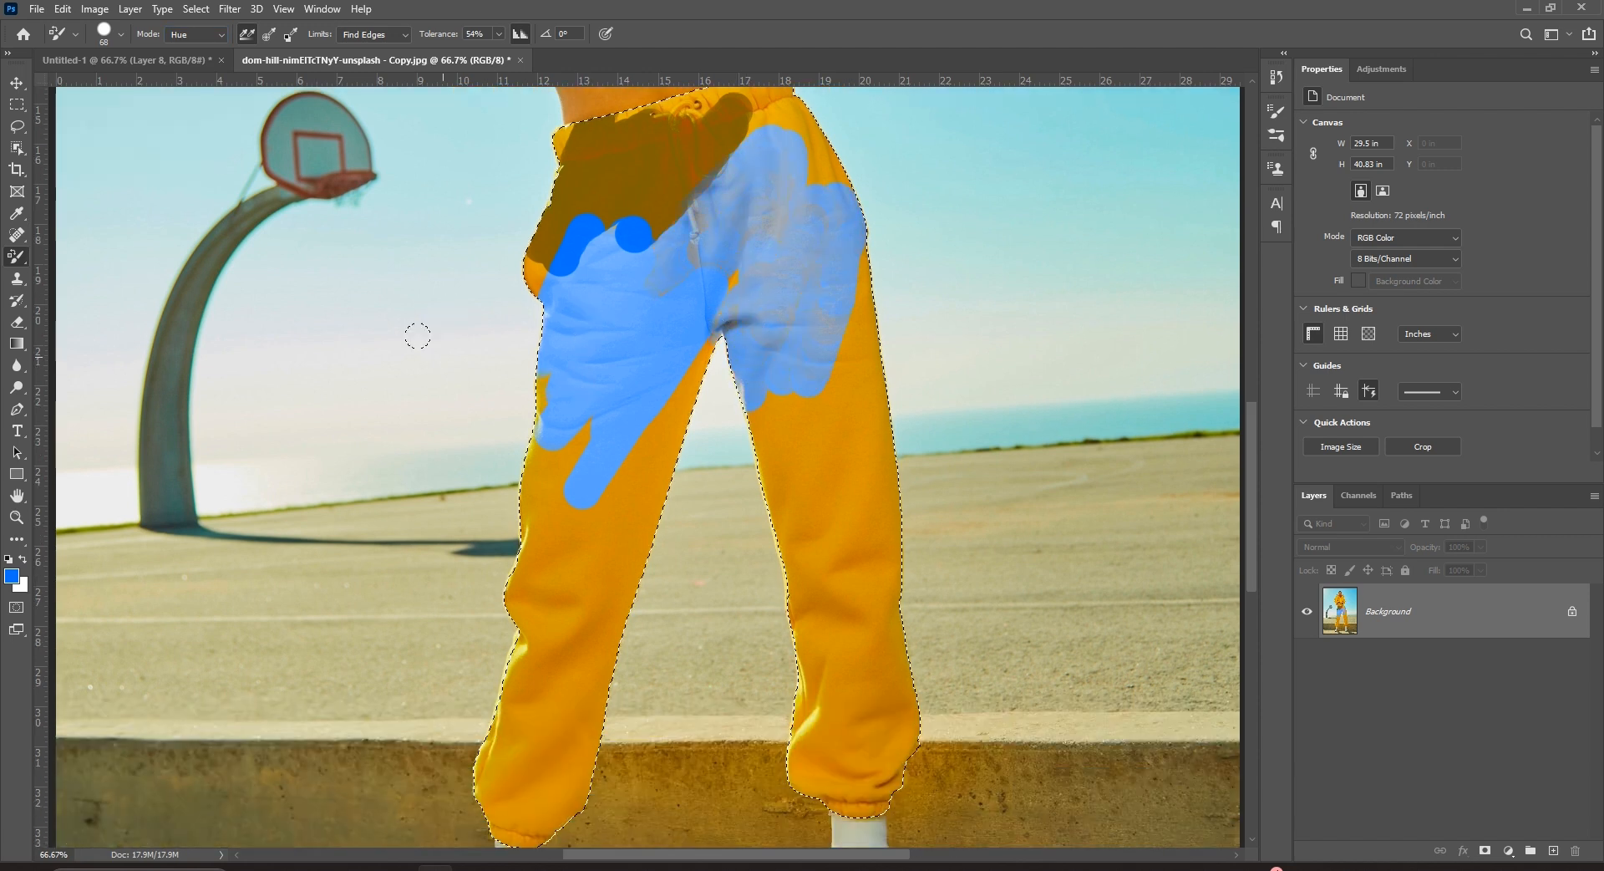
Return to Color mode and paint the left leg blue down to its cuff.
{"action": "left_click", "coordinate": [200, 40]}
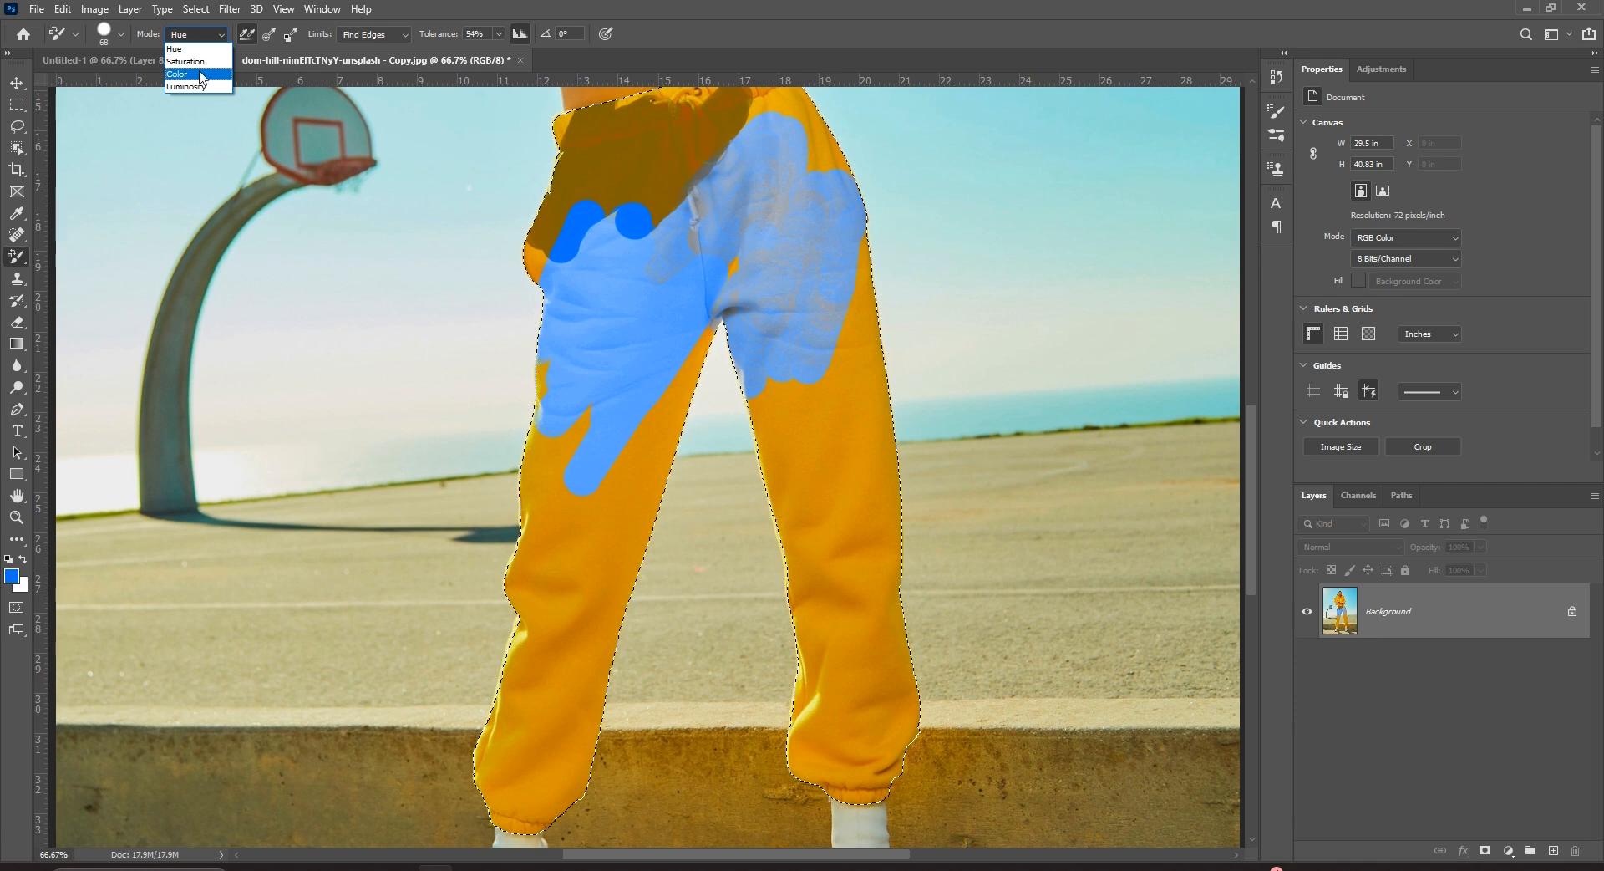
{"action": "left_click", "coordinate": [197, 75]}
{"action": "mouse_move", "coordinate": [608, 418]}
{"action": "left_mouse_down"}
{"action": "mouse_move", "coordinate": [552, 666]}
{"action": "mouse_move", "coordinate": [589, 356]}
{"action": "mouse_move", "coordinate": [564, 532]}
{"action": "left_mouse_up"}
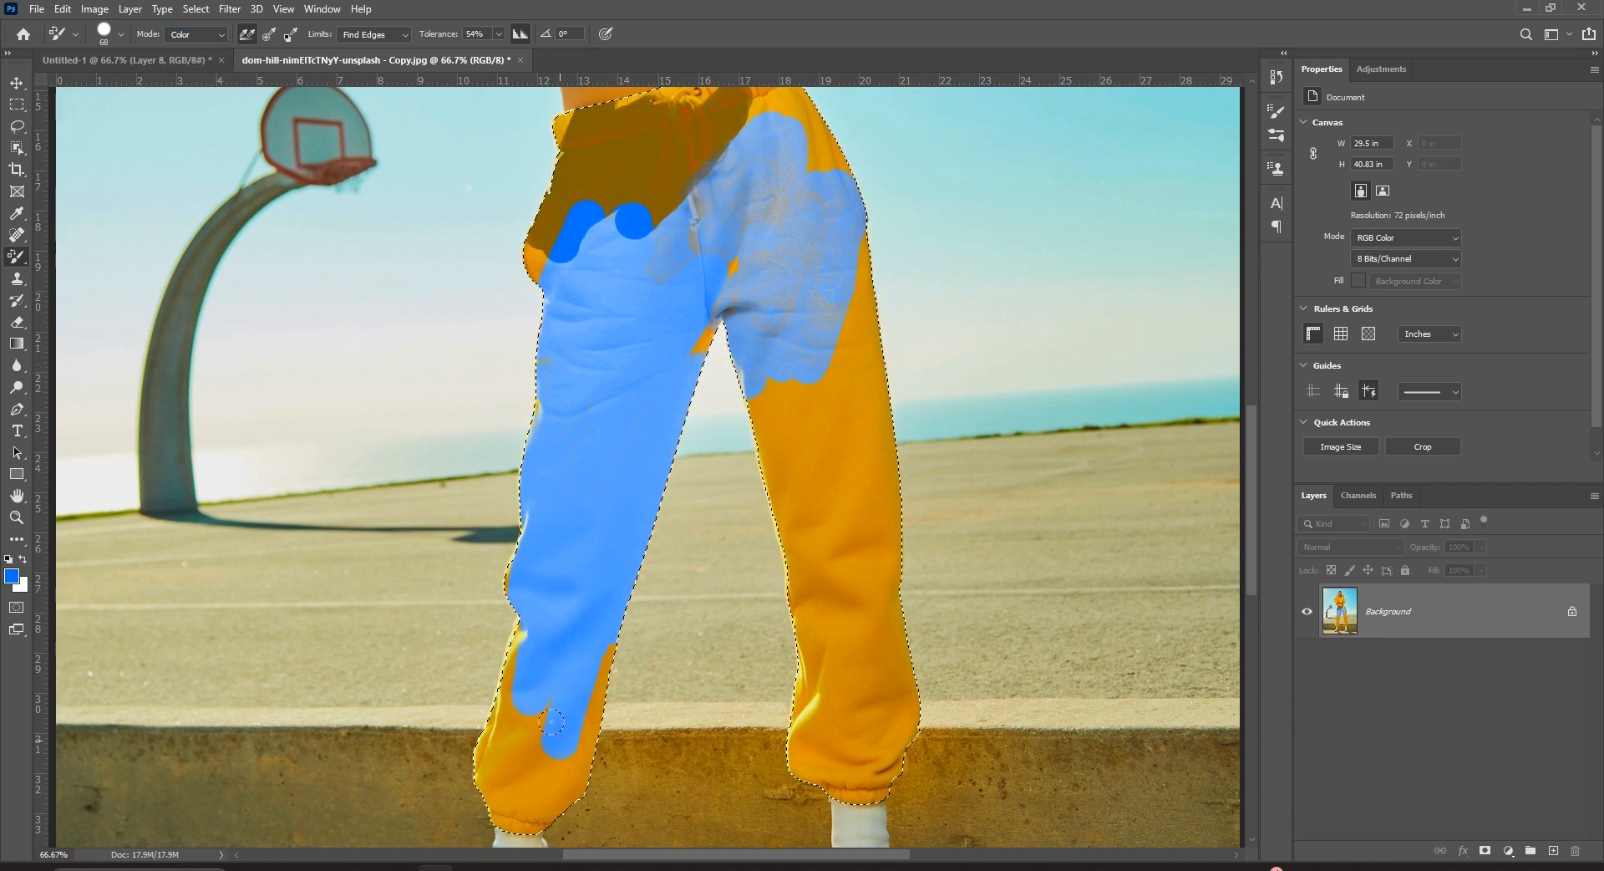
{"action": "left_click_drag", "start_coordinate": [495, 703], "coordinate": [559, 693]}
{"action": "left_click_drag", "start_coordinate": [528, 822], "coordinate": [511, 825]}
{"action": "left_click", "coordinate": [393, 36]}
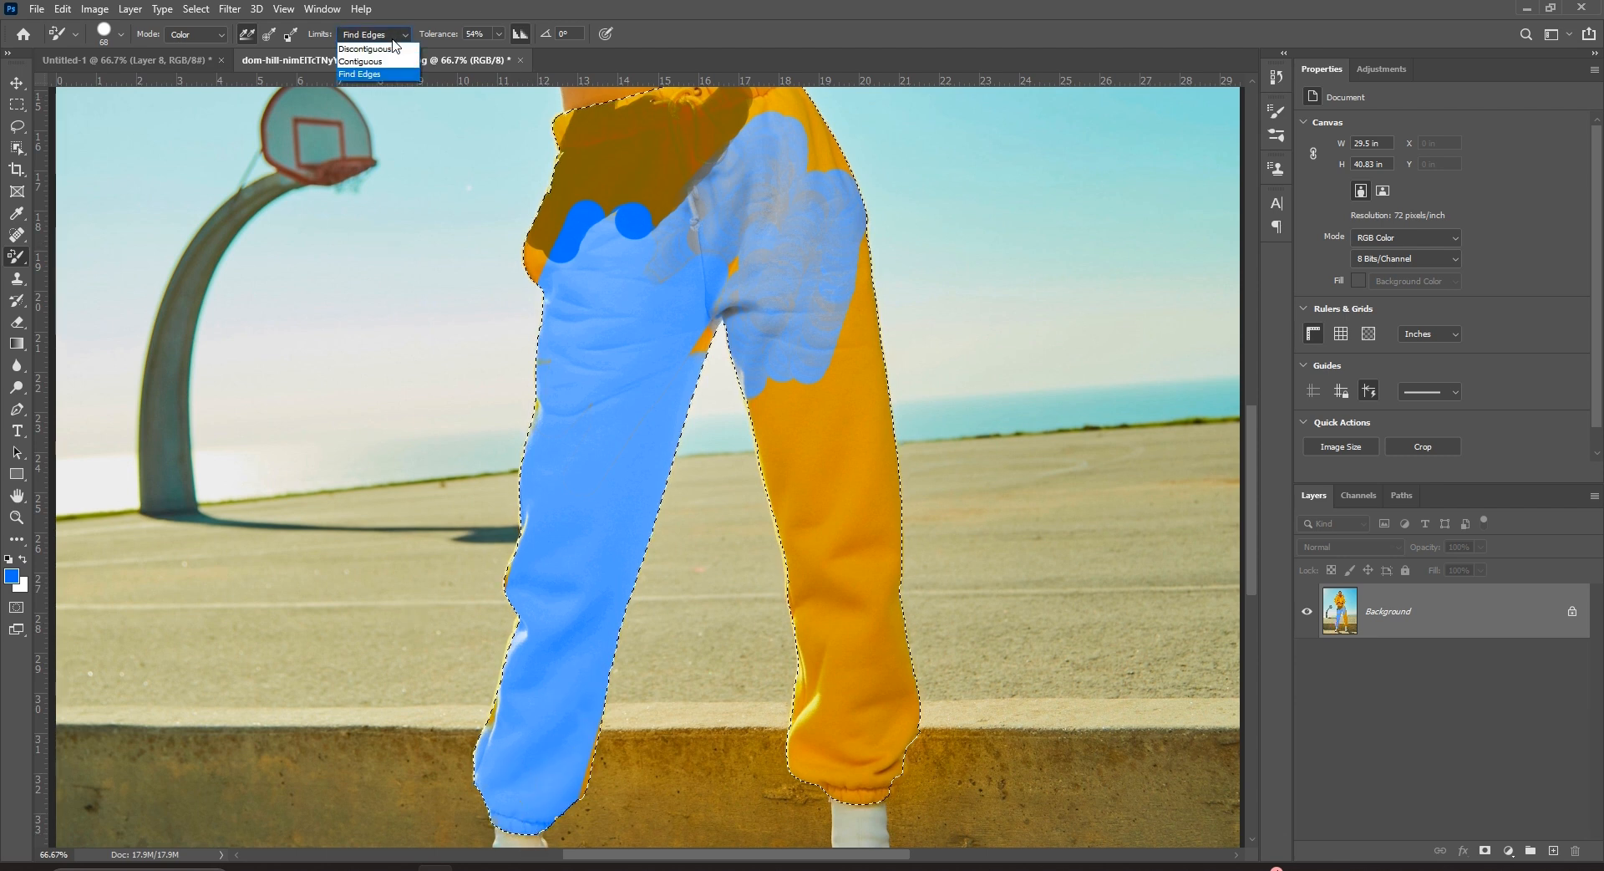
With Contiguous, then Discontiguous limits, paint the right trouser leg blue down to the cuff.
{"action": "left_click", "coordinate": [360, 61]}
{"action": "left_click_drag", "start_coordinate": [794, 401], "coordinate": [850, 520]}
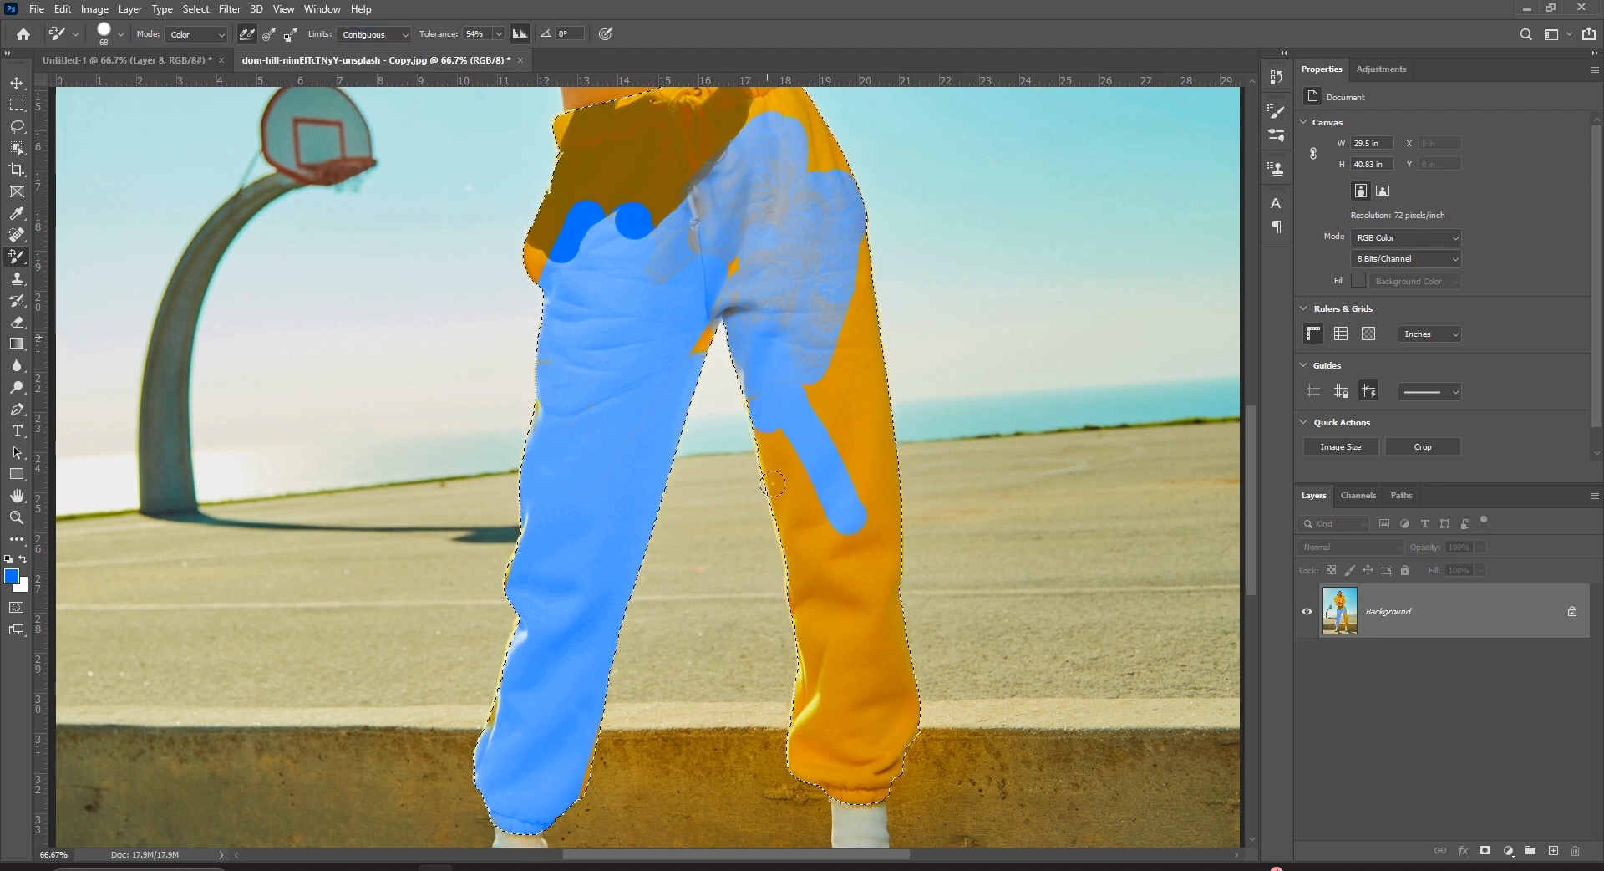
{"action": "left_click_drag", "start_coordinate": [776, 593], "coordinate": [818, 472]}
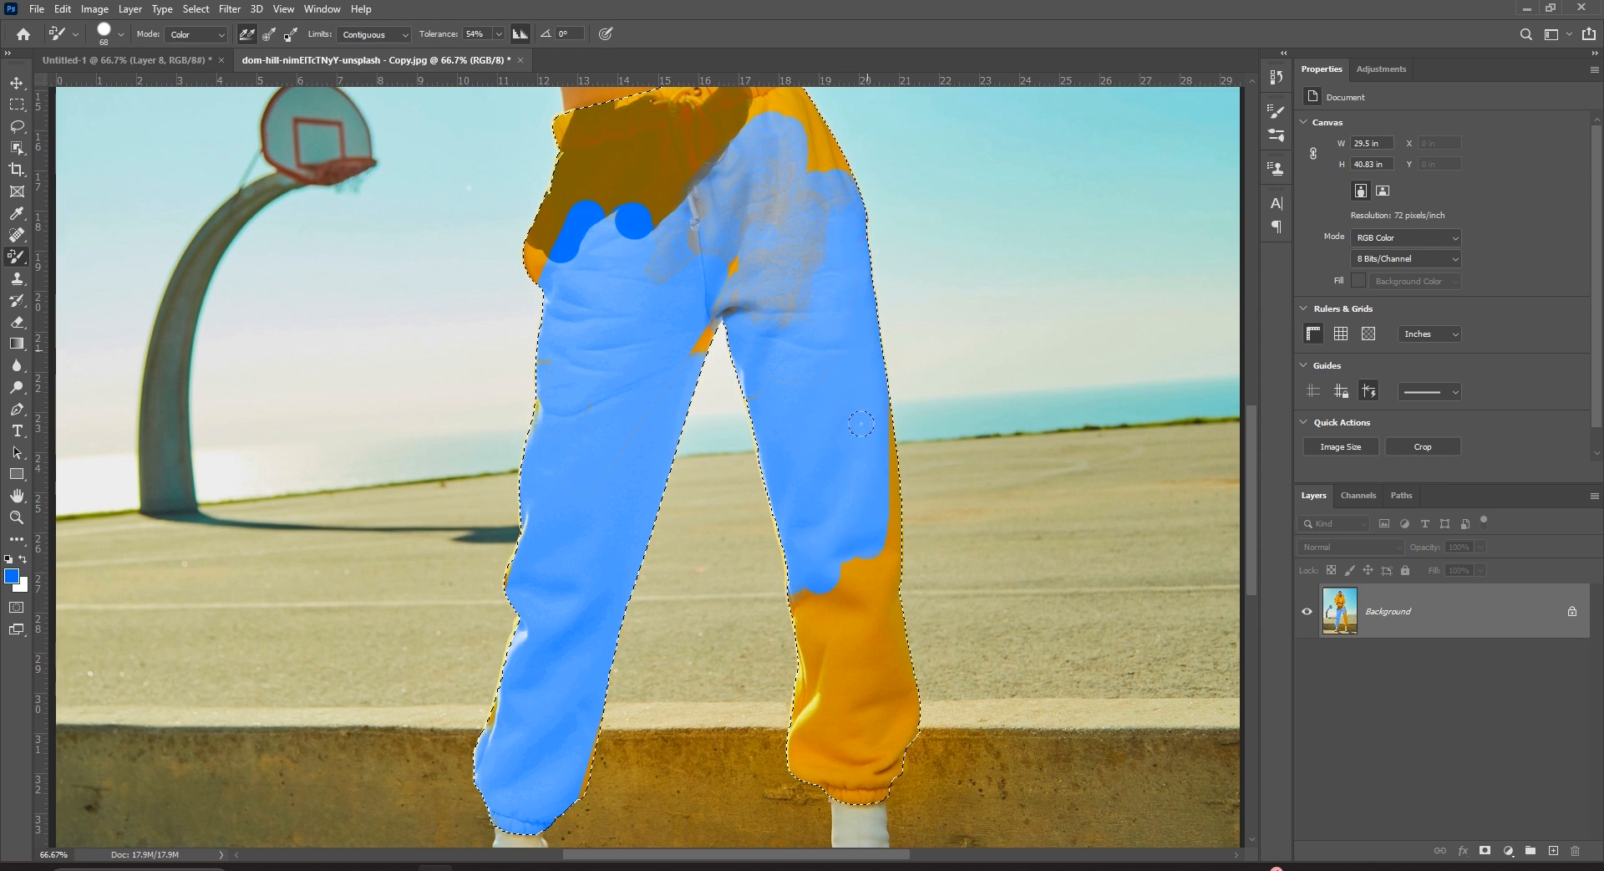
{"action": "left_click", "coordinate": [371, 34]}
{"action": "left_click", "coordinate": [367, 48]}
{"action": "left_click_drag", "start_coordinate": [843, 595], "coordinate": [871, 708]}
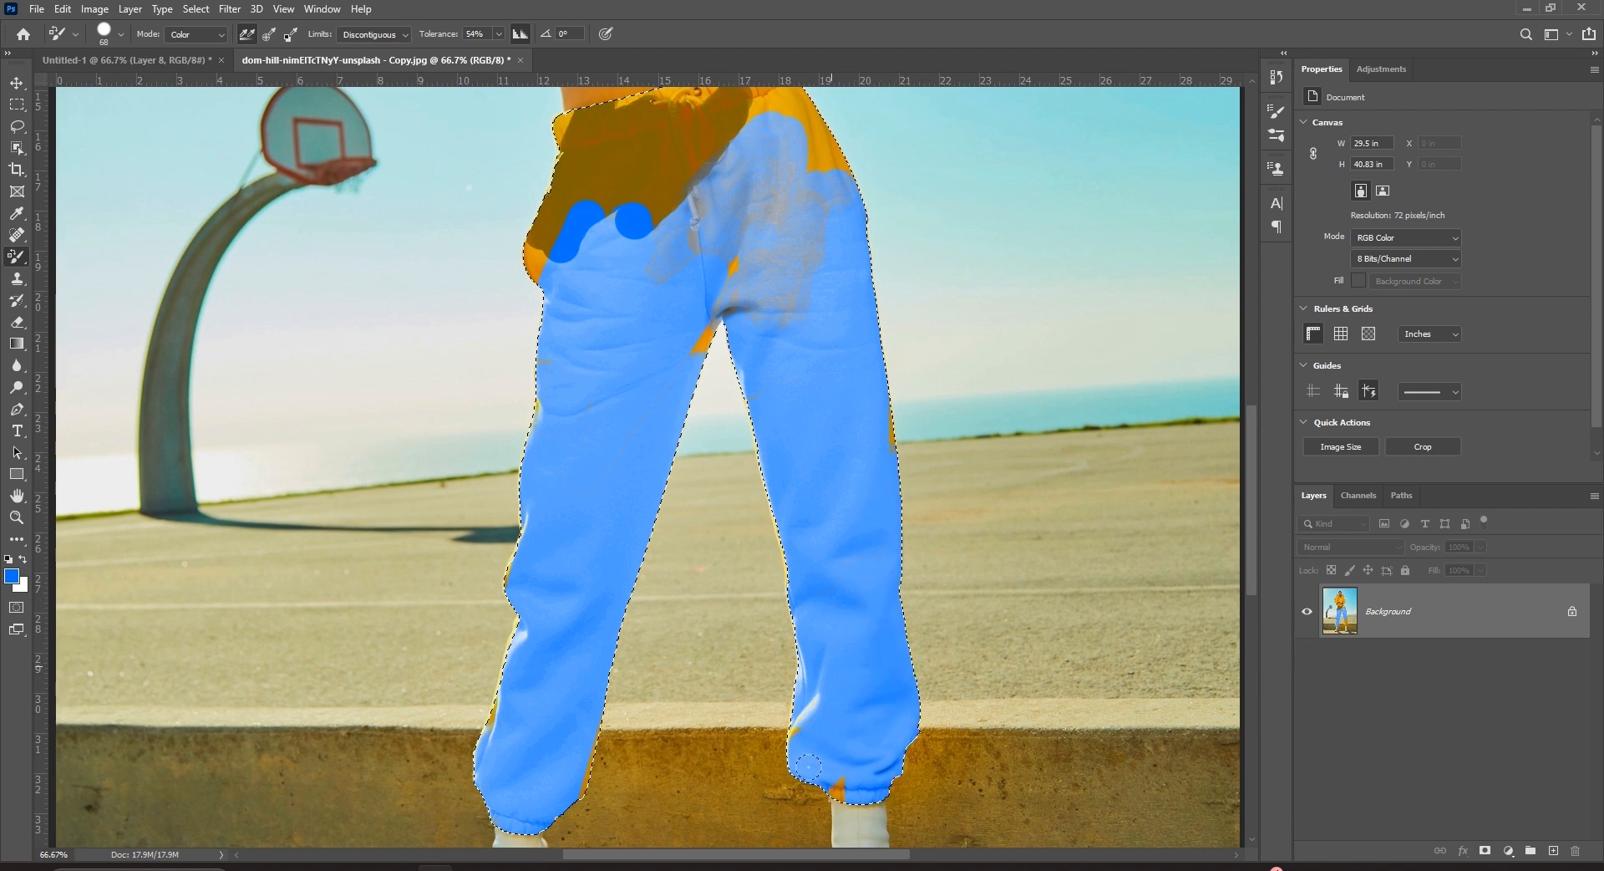
Recolour the orange waistband blue.
{"action": "scroll", "coordinate": [808, 765], "scroll_direction": "up", "scroll_amount": 4}
{"action": "mouse_move", "coordinate": [564, 393]}
{"action": "left_mouse_down"}
{"action": "mouse_move", "coordinate": [681, 288]}
{"action": "mouse_move", "coordinate": [535, 388]}
{"action": "left_mouse_up"}
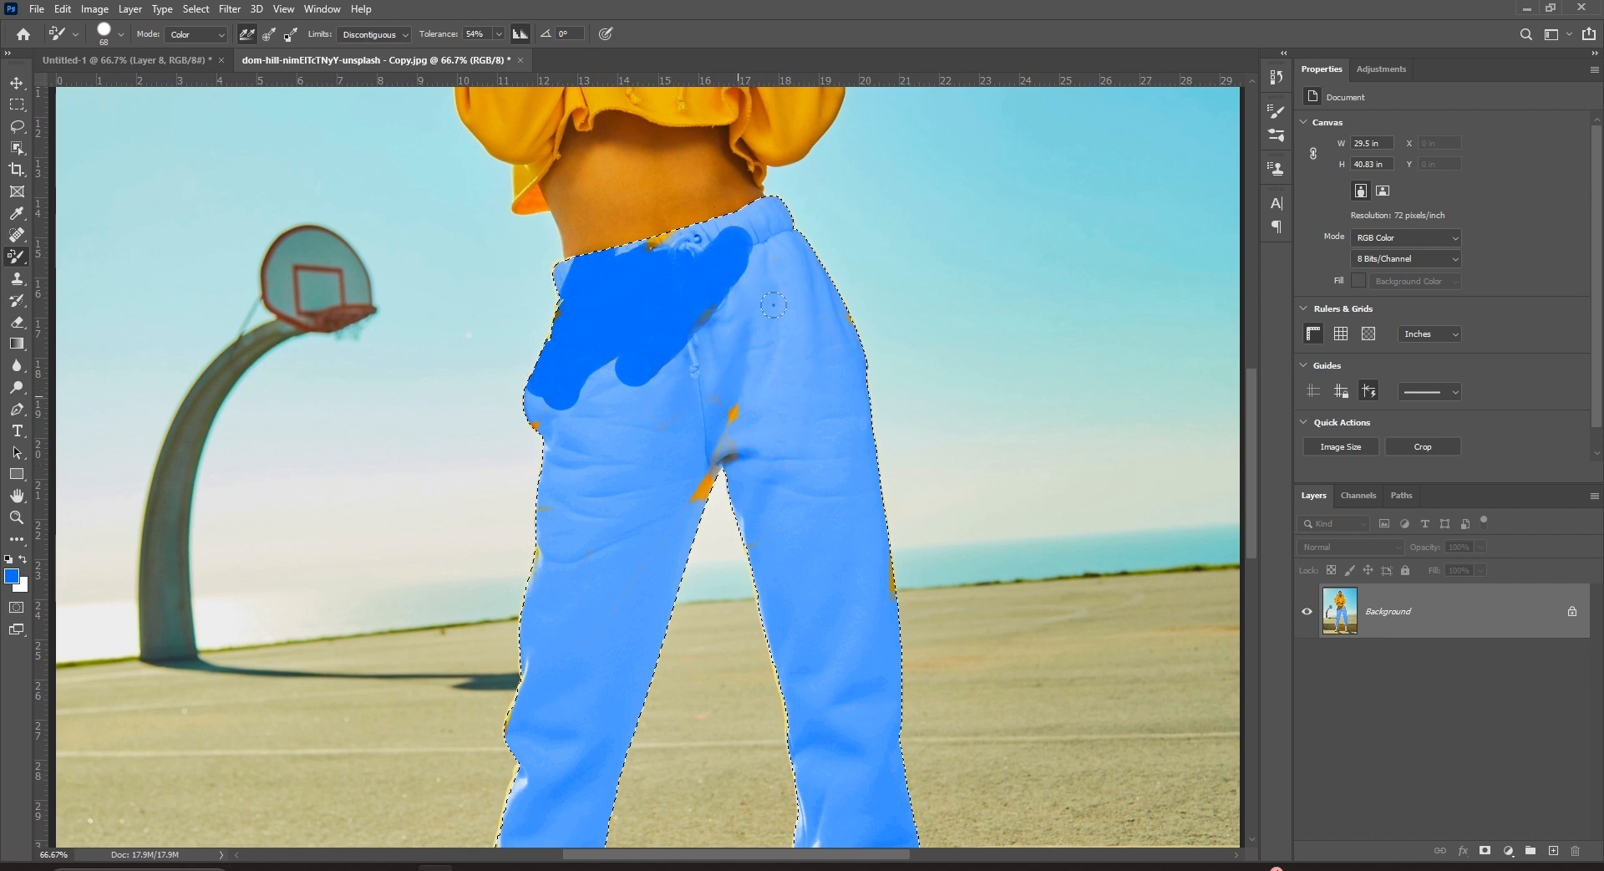
{"action": "scroll", "coordinate": [693, 332], "scroll_direction": "up", "scroll_amount": 10}
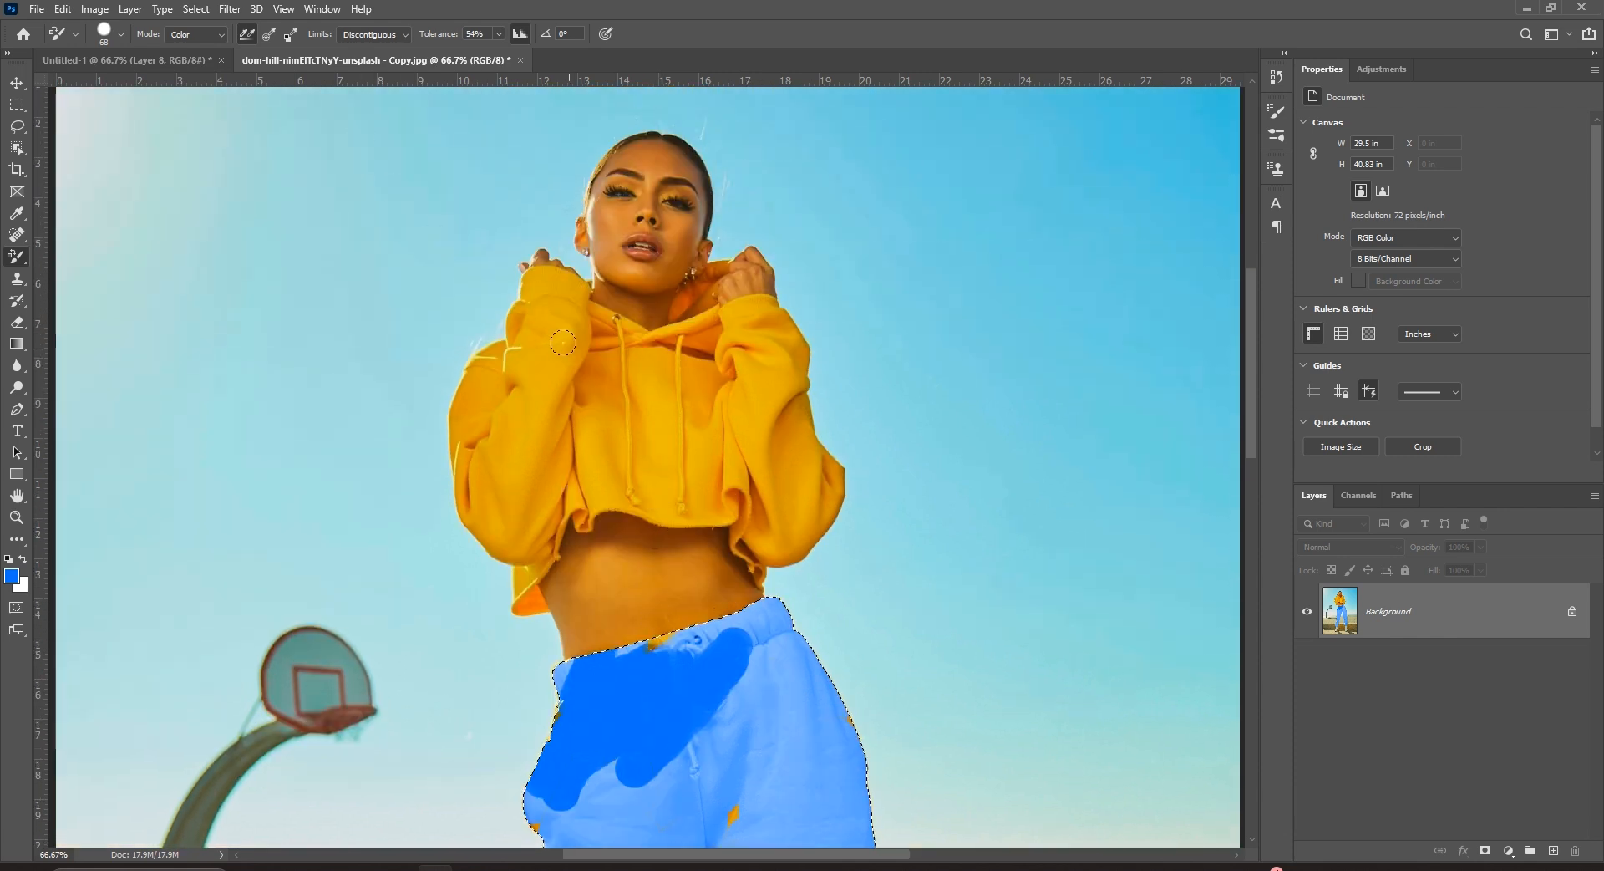
{"action": "scroll", "coordinate": [551, 351], "scroll_direction": "down", "scroll_amount": 4}
{"action": "scroll", "coordinate": [555, 365], "scroll_direction": "up", "scroll_amount": 3}
{"action": "scroll", "coordinate": [554, 365], "scroll_direction": "up", "scroll_amount": 1}
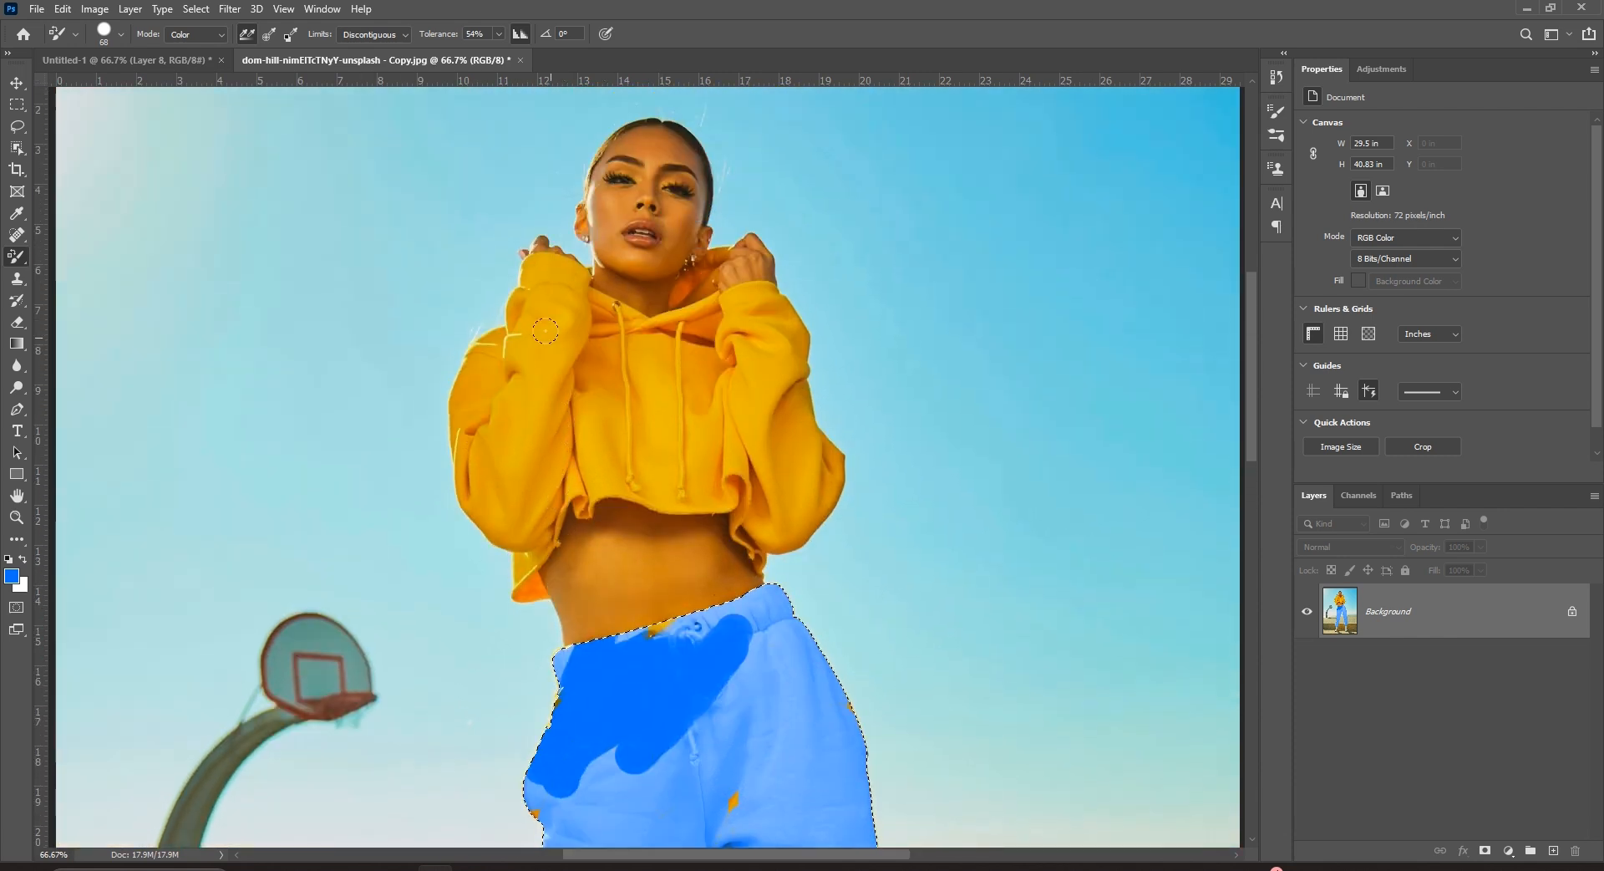
{"action": "scroll", "coordinate": [881, 471], "scroll_direction": "down", "scroll_amount": 3}
{"action": "scroll", "coordinate": [880, 471], "scroll_direction": "down", "scroll_amount": 9}
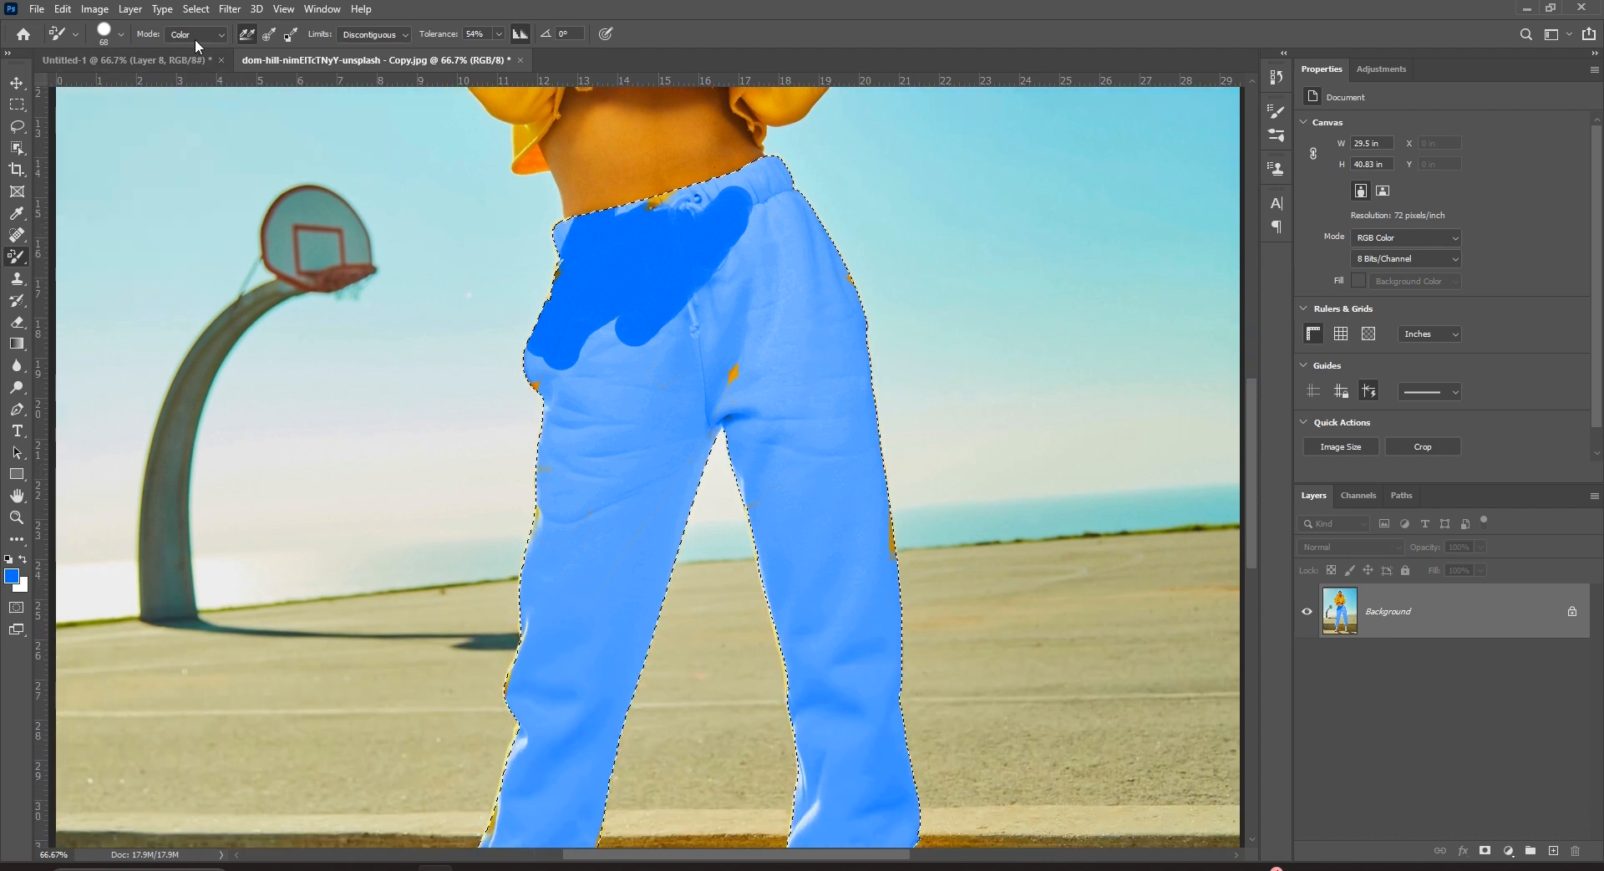
Switch to Luminosity mode with Discontiguous limits and paint darker blue strokes on both legs.
{"action": "left_click", "coordinate": [195, 37]}
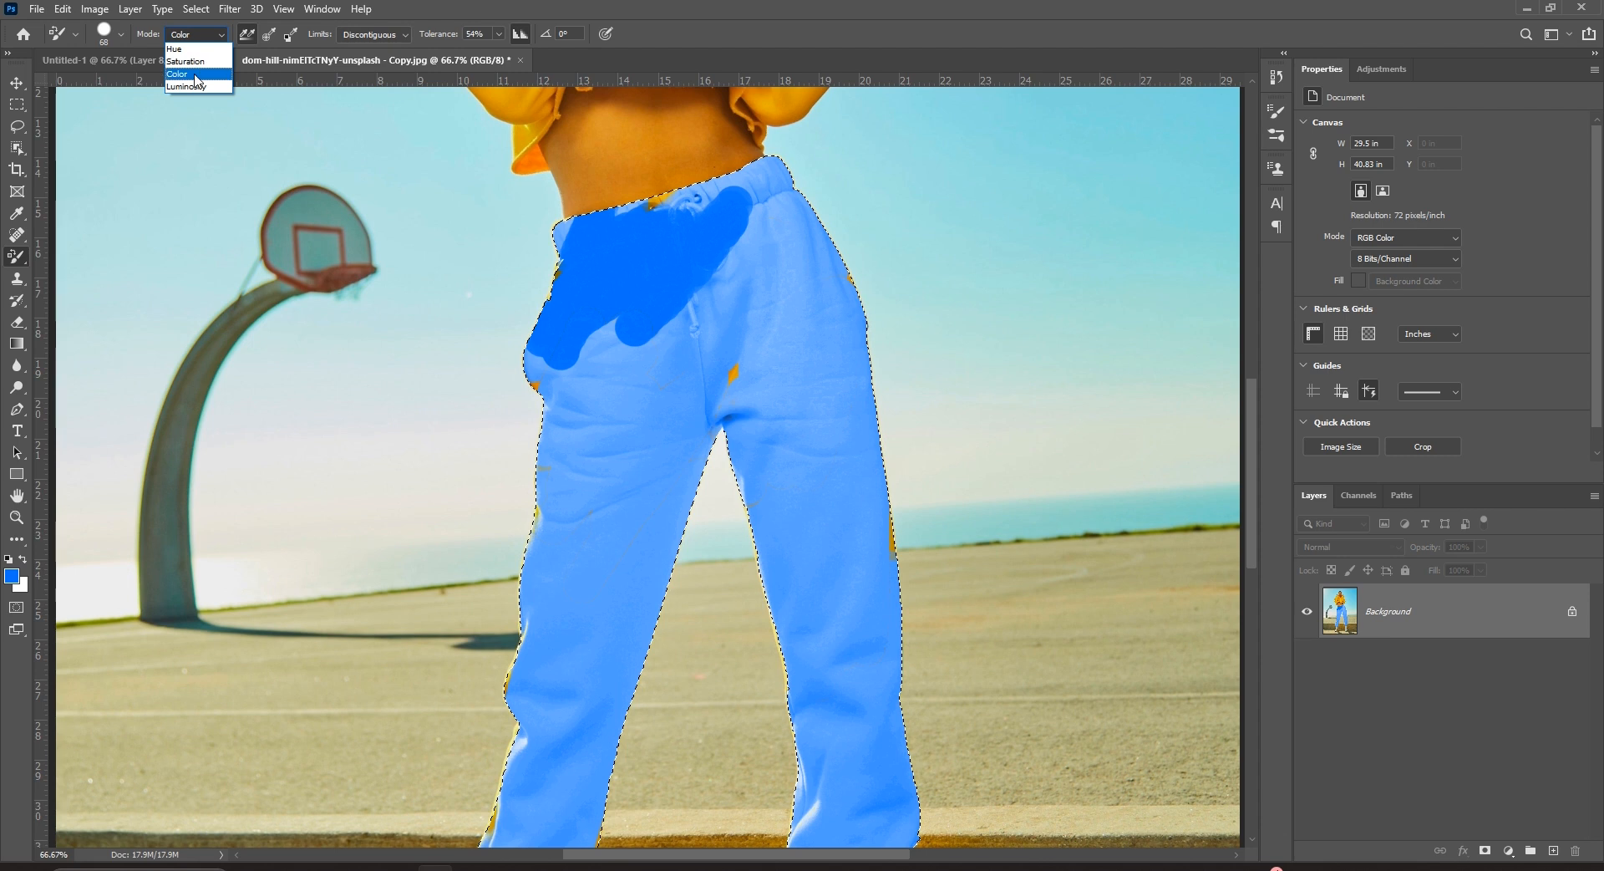
{"action": "left_click", "coordinate": [198, 87]}
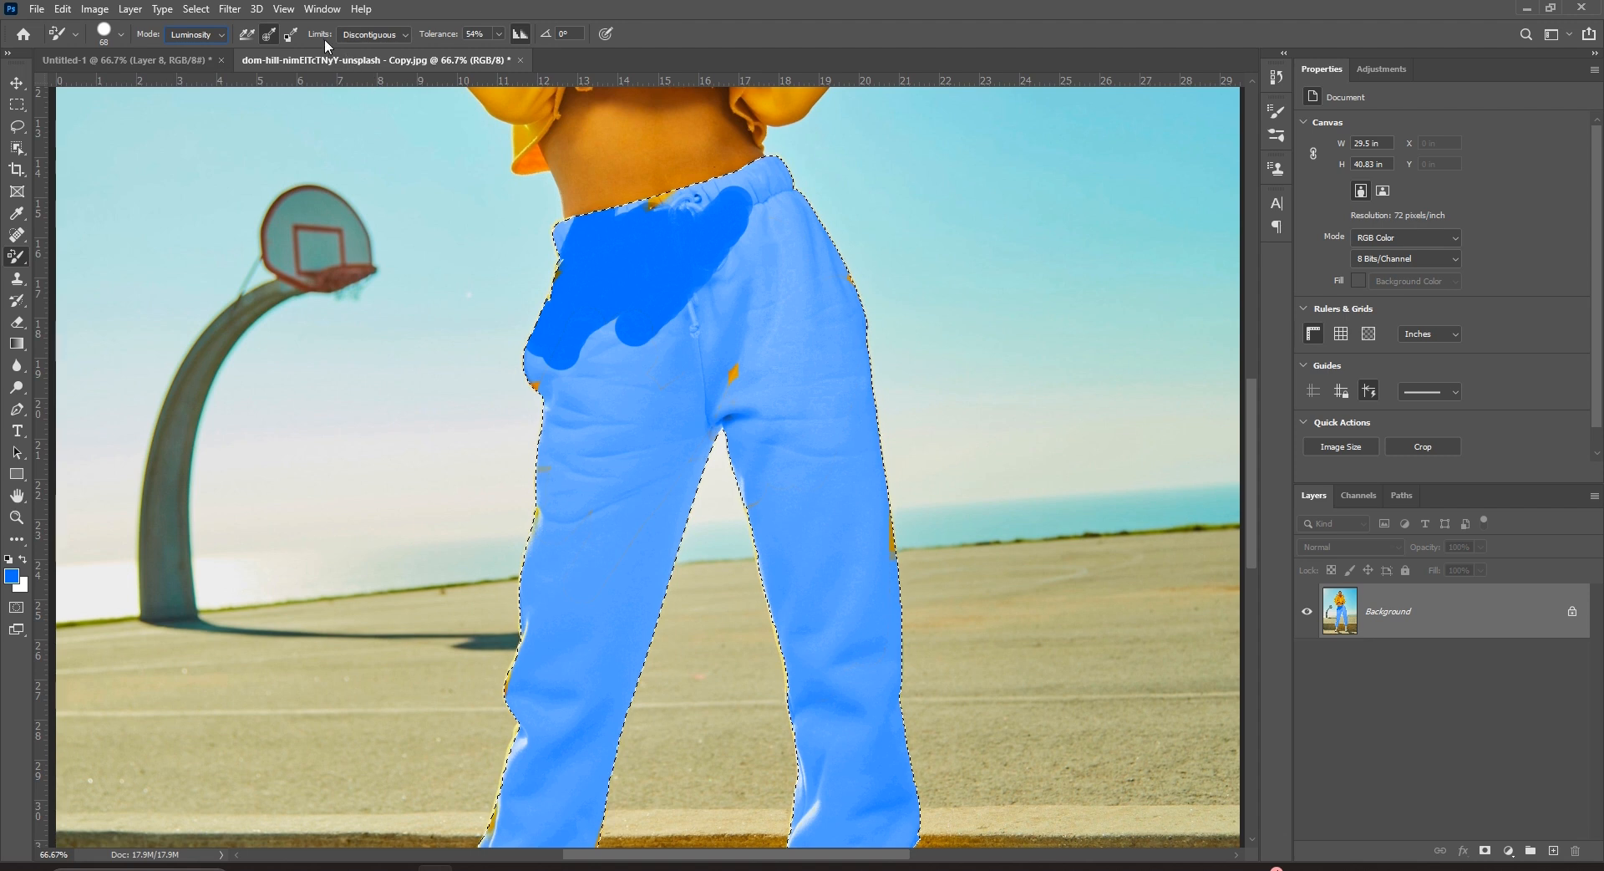
{"action": "left_click", "coordinate": [372, 35]}
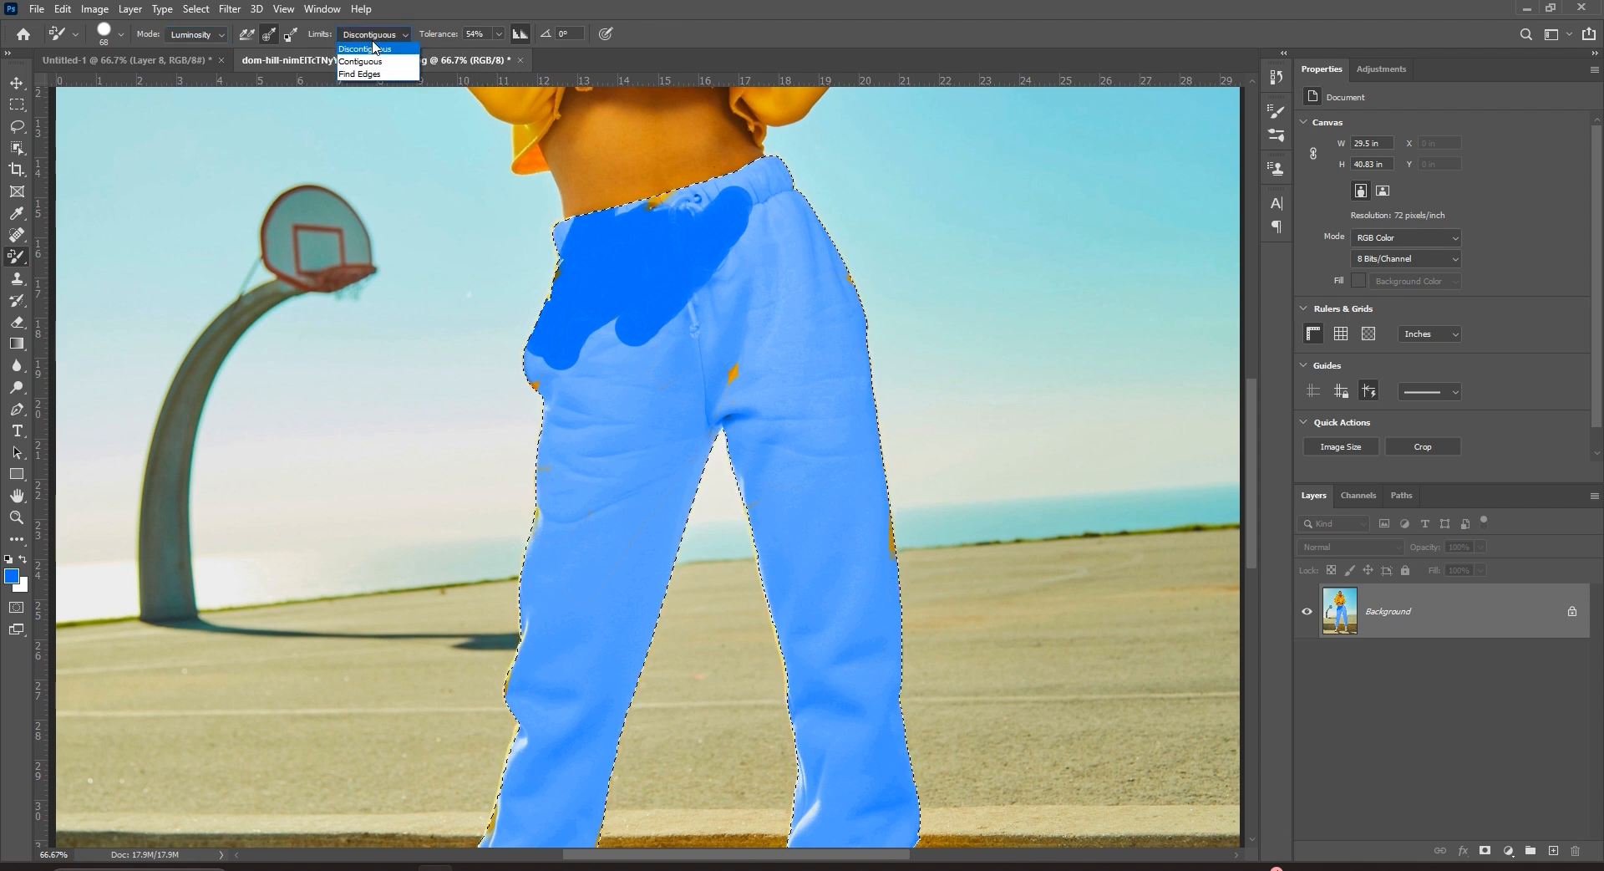
{"action": "left_click", "coordinate": [373, 48]}
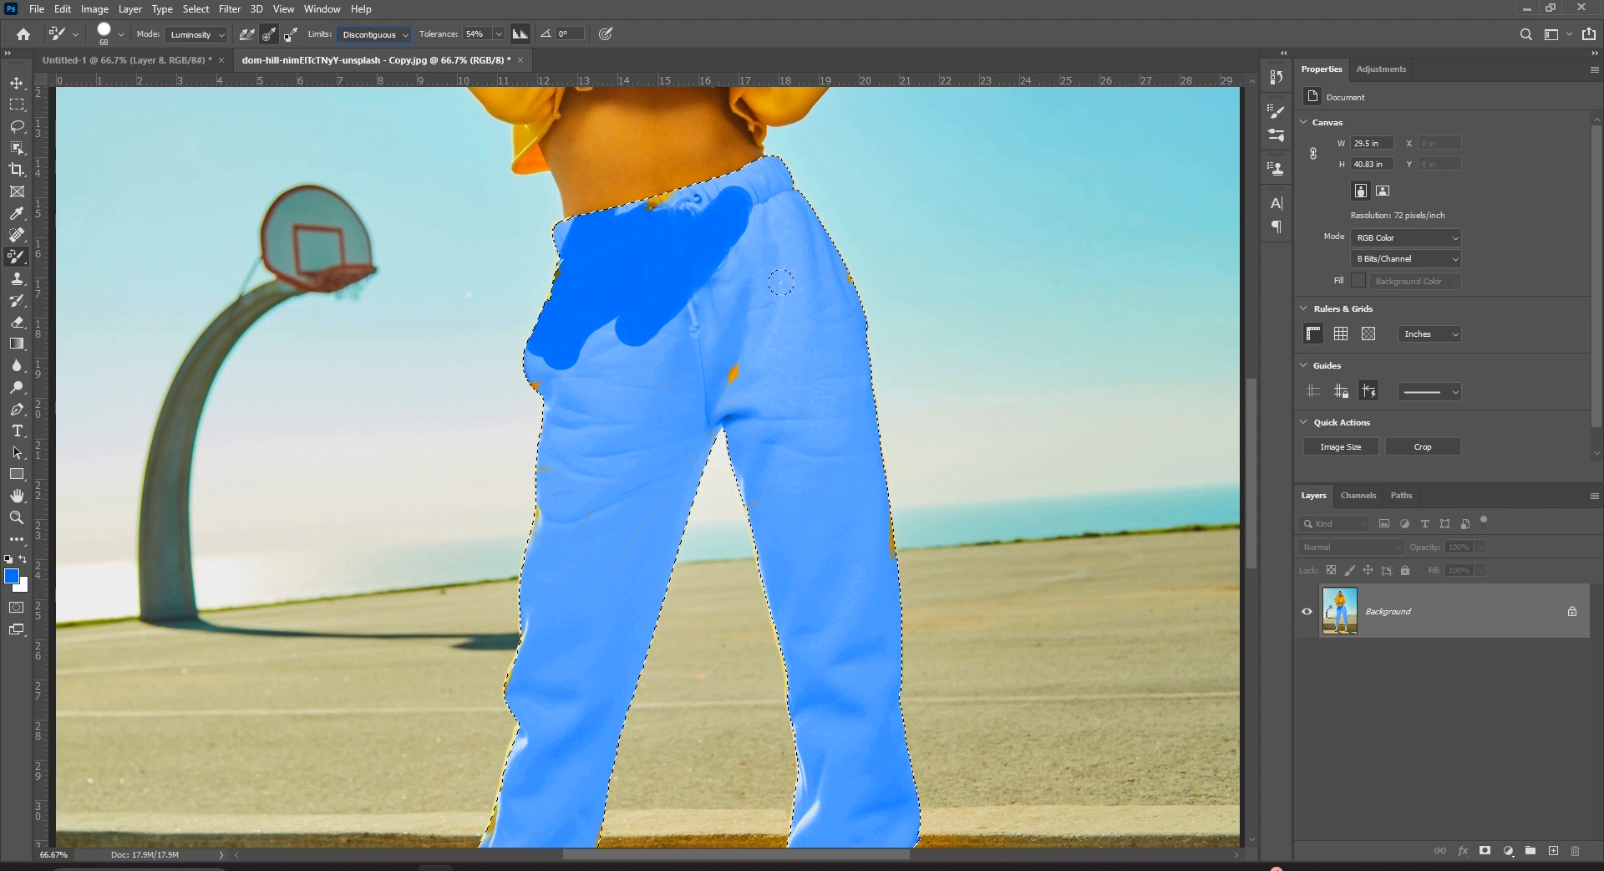
{"action": "mouse_move", "coordinate": [735, 399]}
{"action": "left_mouse_down"}
{"action": "mouse_move", "coordinate": [736, 320]}
{"action": "mouse_move", "coordinate": [791, 416]}
{"action": "mouse_move", "coordinate": [847, 435]}
{"action": "mouse_move", "coordinate": [881, 635]}
{"action": "left_mouse_up"}
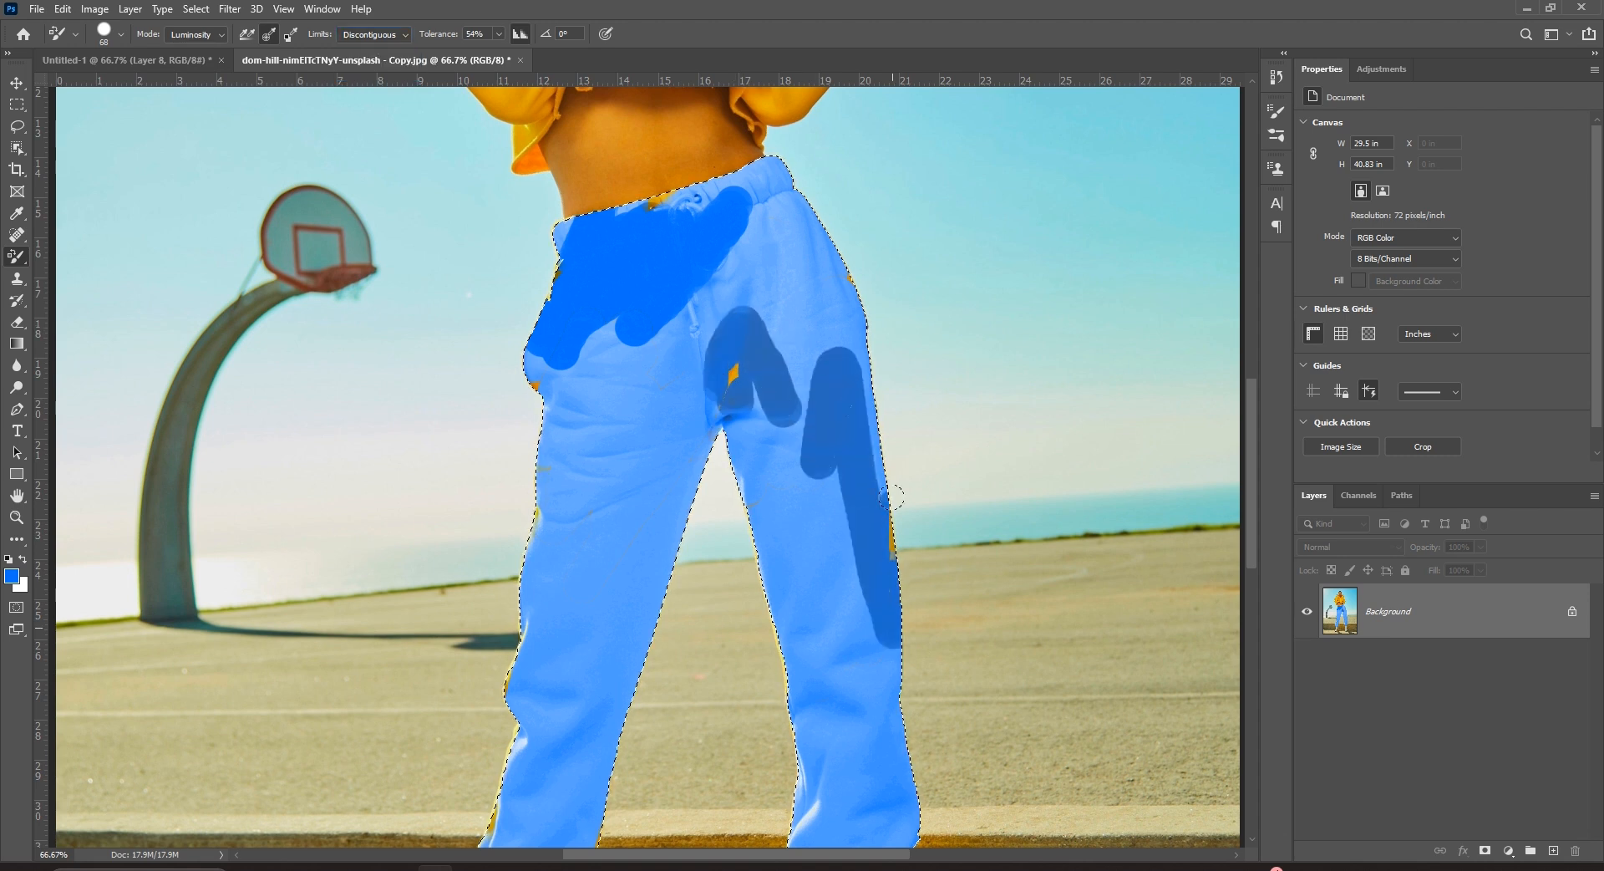
{"action": "mouse_move", "coordinate": [619, 361]}
{"action": "left_mouse_down"}
{"action": "mouse_move", "coordinate": [584, 670]}
{"action": "mouse_move", "coordinate": [566, 663]}
{"action": "mouse_move", "coordinate": [559, 301]}
{"action": "mouse_move", "coordinate": [575, 265]}
{"action": "mouse_move", "coordinate": [626, 302]}
{"action": "mouse_move", "coordinate": [653, 414]}
{"action": "mouse_move", "coordinate": [709, 377]}
{"action": "mouse_move", "coordinate": [766, 389]}
{"action": "mouse_move", "coordinate": [781, 180]}
{"action": "mouse_move", "coordinate": [802, 215]}
{"action": "mouse_move", "coordinate": [835, 485]}
{"action": "left_mouse_up"}
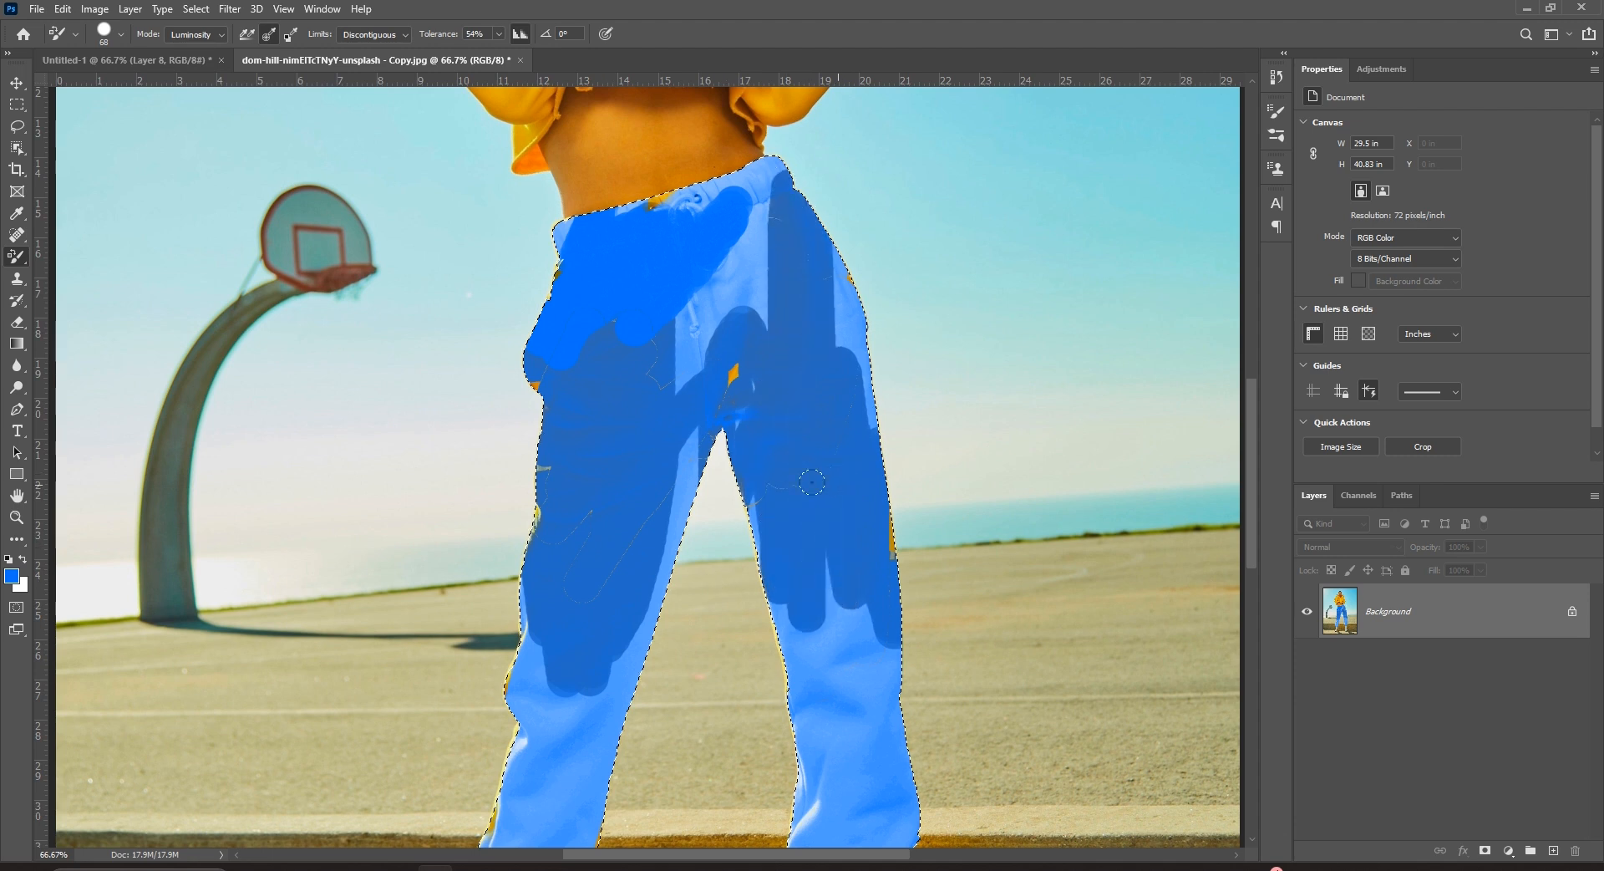
Revert the photo to its last saved version with F12 and zoom out.
{"action": "scroll", "coordinate": [812, 493], "scroll_direction": "up", "scroll_amount": 5}
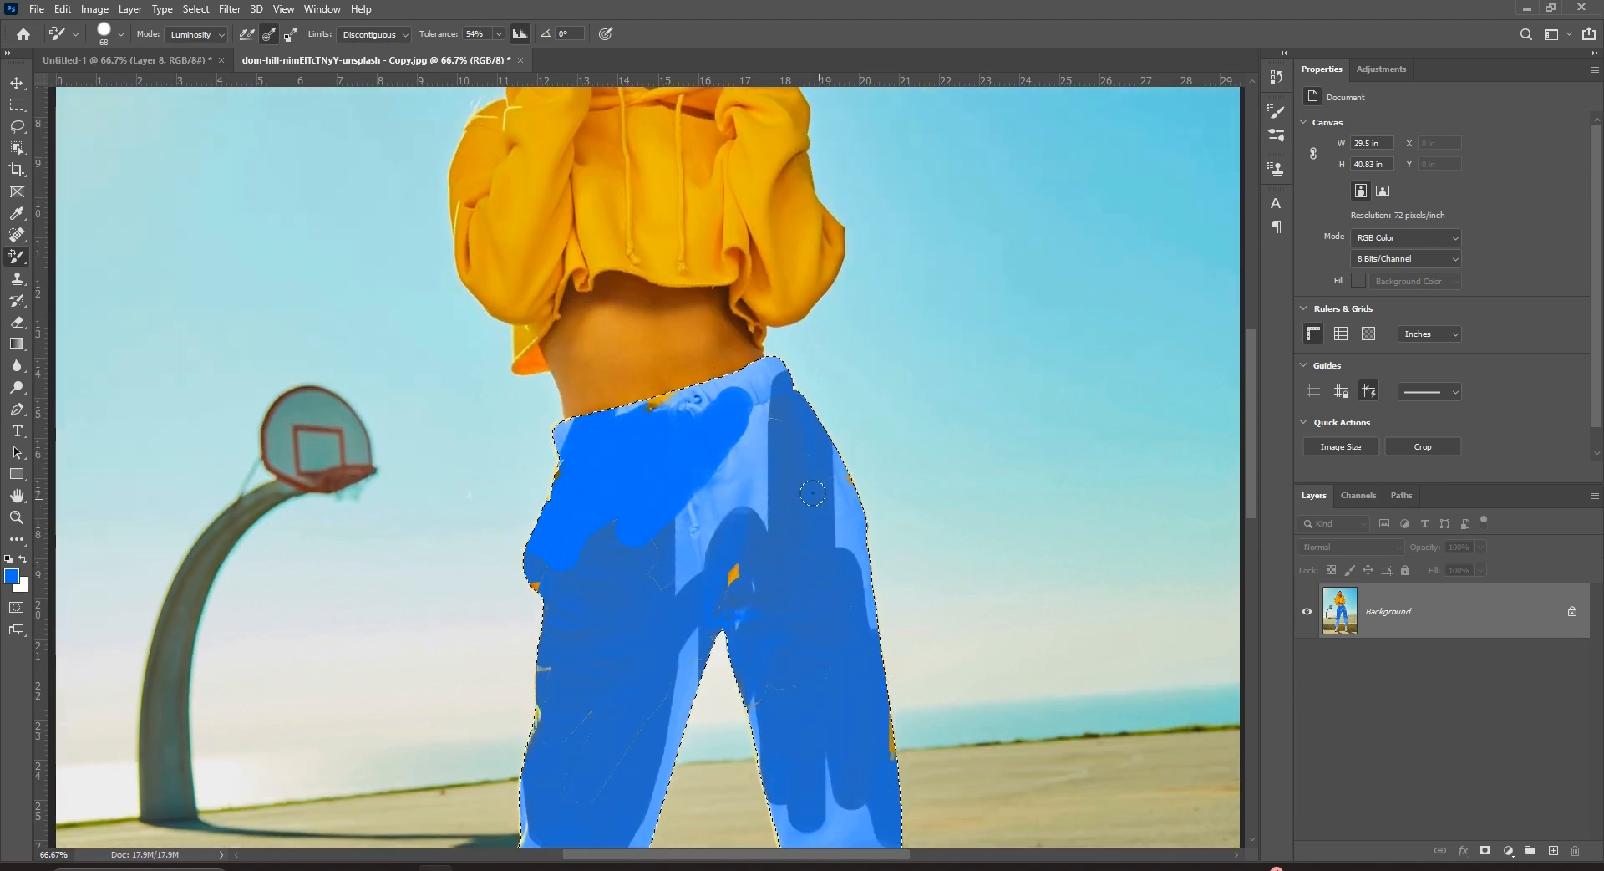
{"action": "key", "text": "F12"}
{"action": "scroll", "coordinate": [729, 391], "scroll_direction": "down", "scroll_amount": 5}
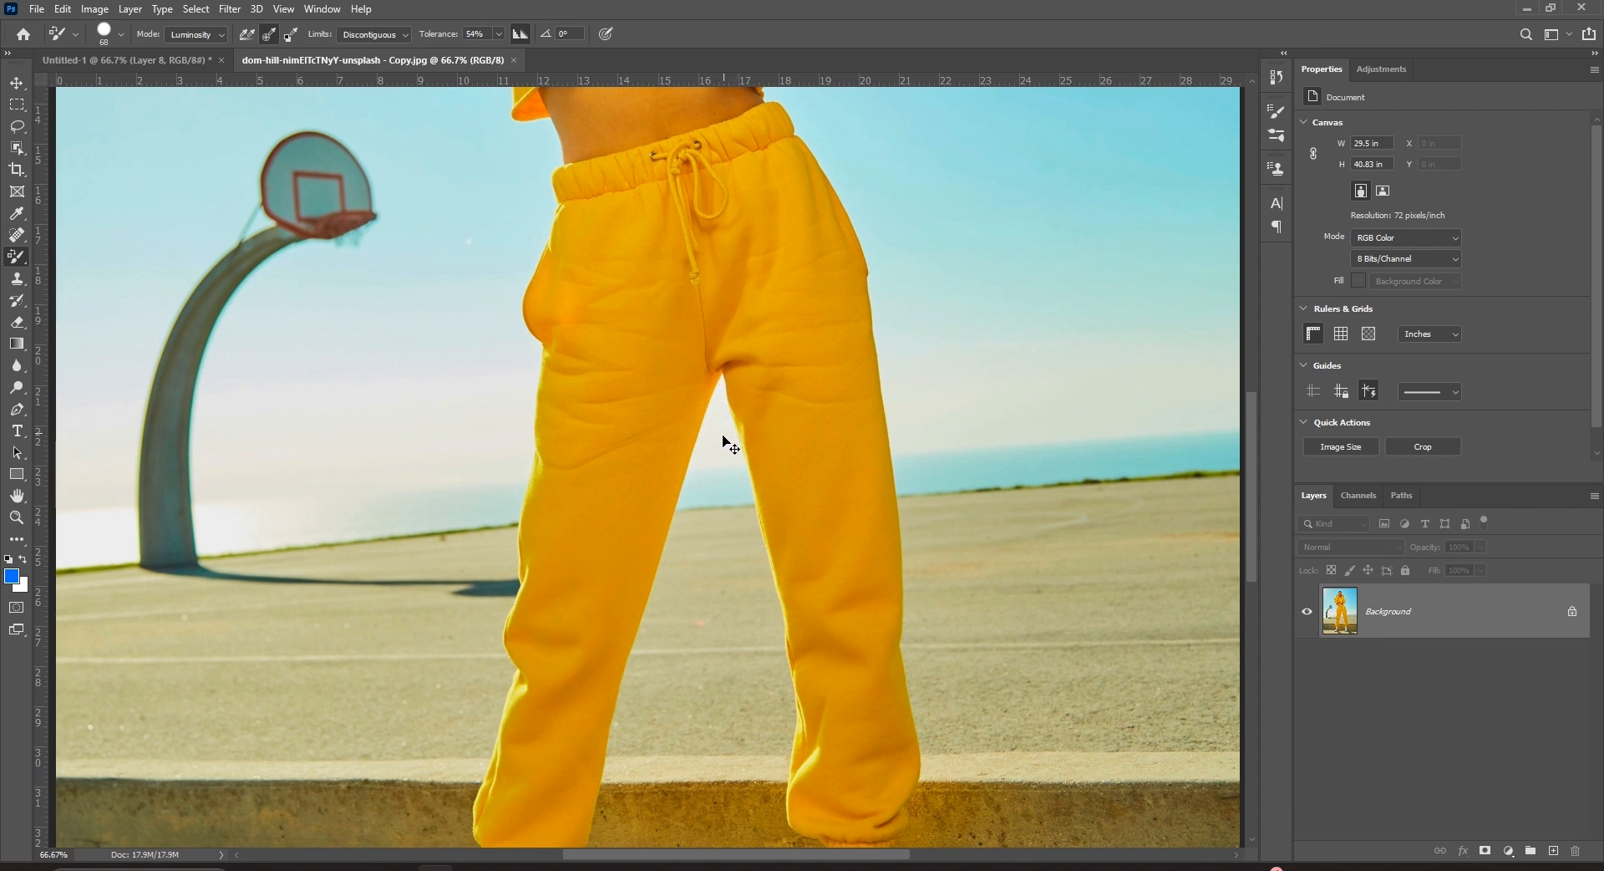
{"action": "key", "text": "ctrl+minus"}
{"action": "key", "text": "ctrl+minus"}
Lasso around the trousers with the Object Selection Tool to select them.
{"action": "left_click_drag", "start_coordinate": [17, 147], "coordinate": [84, 147]}
{"action": "mouse_move", "coordinate": [641, 305]}
{"action": "left_mouse_down"}
{"action": "mouse_move", "coordinate": [760, 291]}
{"action": "mouse_move", "coordinate": [812, 416]}
{"action": "mouse_move", "coordinate": [819, 634]}
{"action": "left_mouse_up"}
{"action": "mouse_move", "coordinate": [691, 694]}
{"action": "left_mouse_down"}
{"action": "mouse_move", "coordinate": [541, 629]}
{"action": "mouse_move", "coordinate": [568, 312]}
{"action": "left_mouse_up"}
{"action": "left_click_drag", "start_coordinate": [694, 284], "coordinate": [755, 308]}
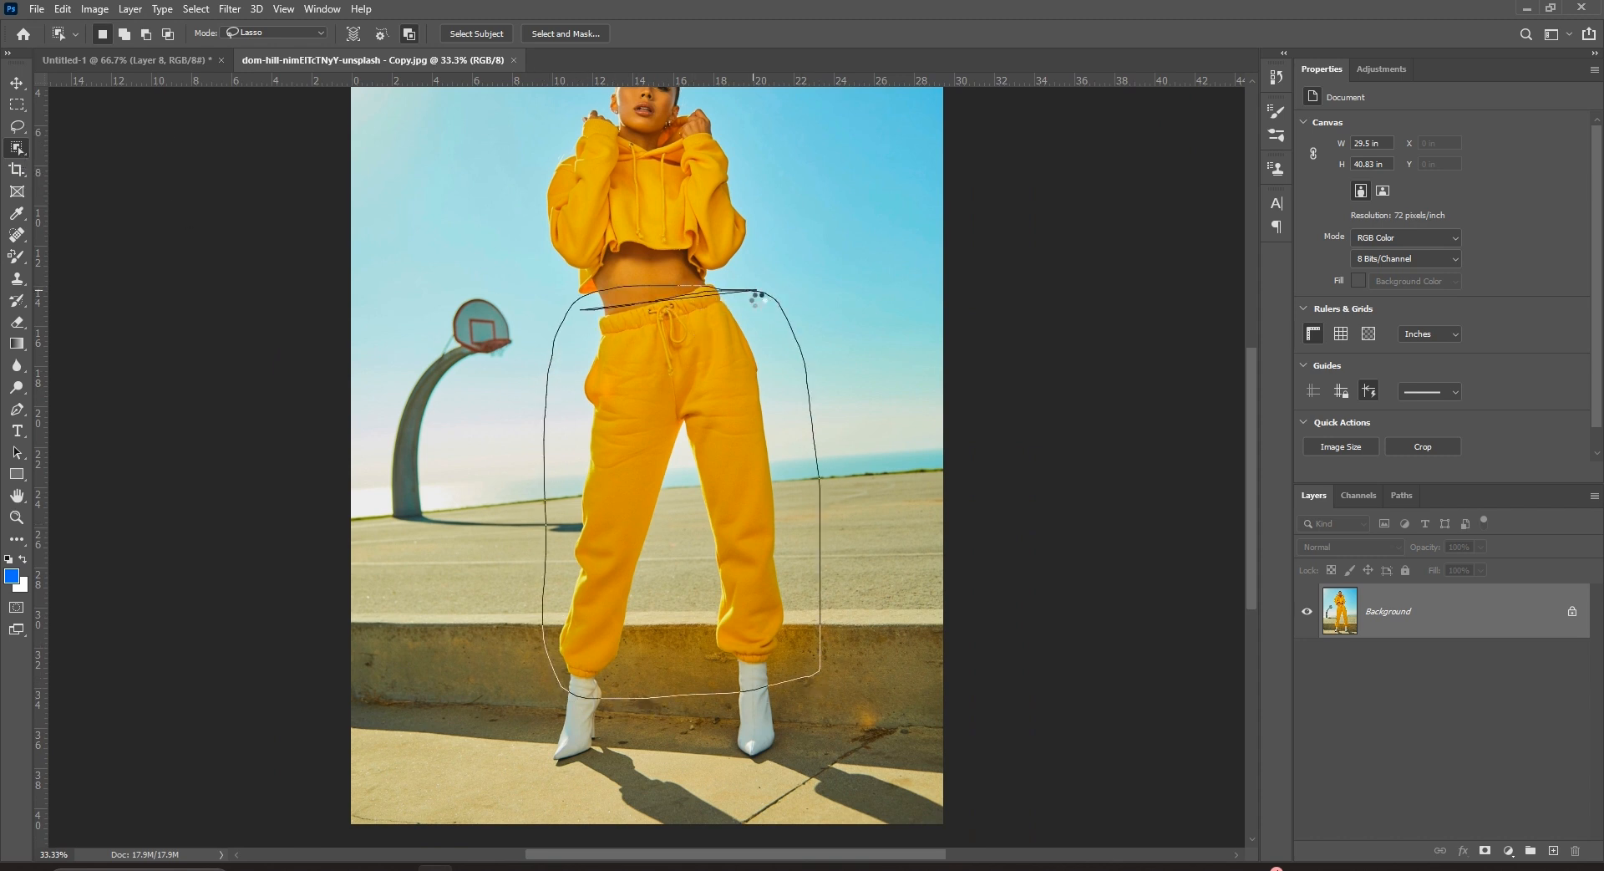
Switch to the Color Replacement Tool from the painting brushes group.
{"action": "key", "text": "y"}
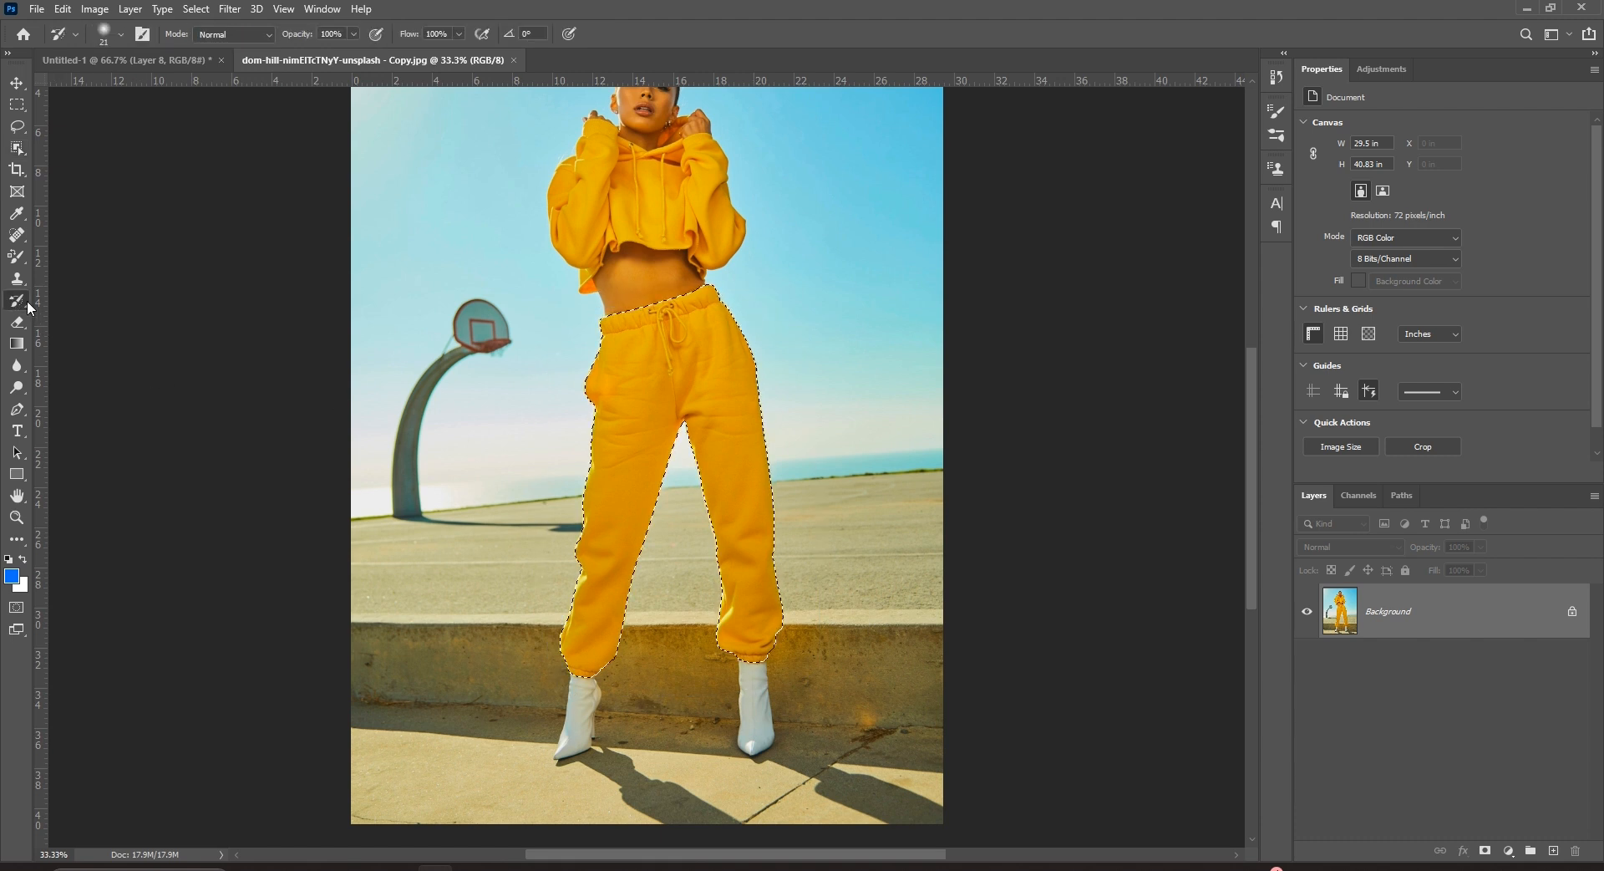
{"action": "right_click", "coordinate": [20, 299]}
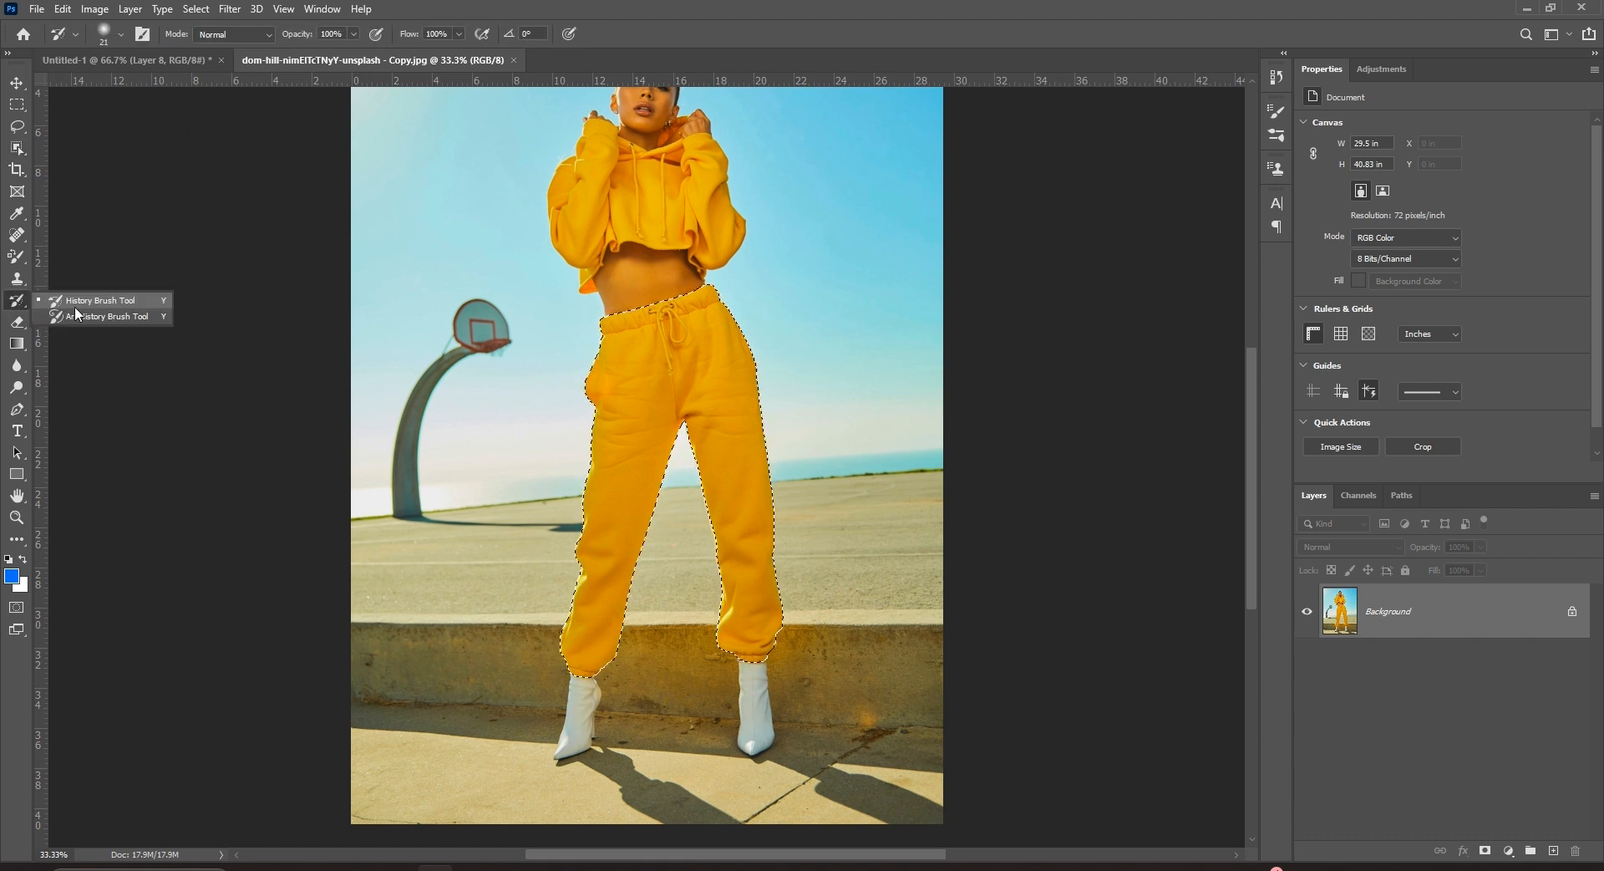
{"action": "right_click", "coordinate": [19, 260]}
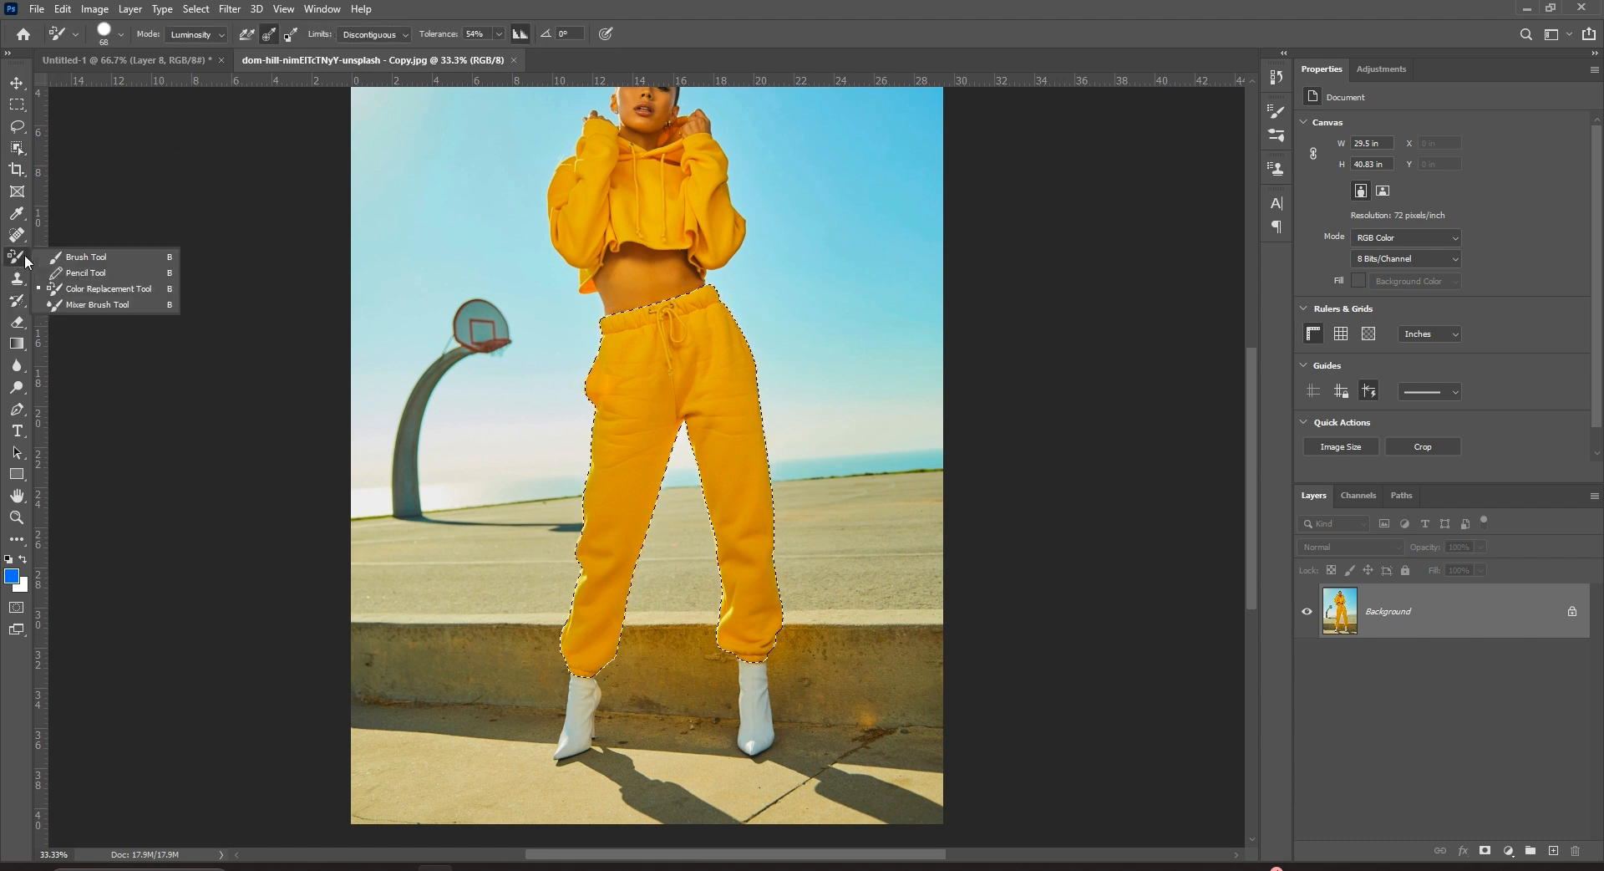
{"action": "left_click", "coordinate": [88, 287]}
{"action": "left_click", "coordinate": [196, 34]}
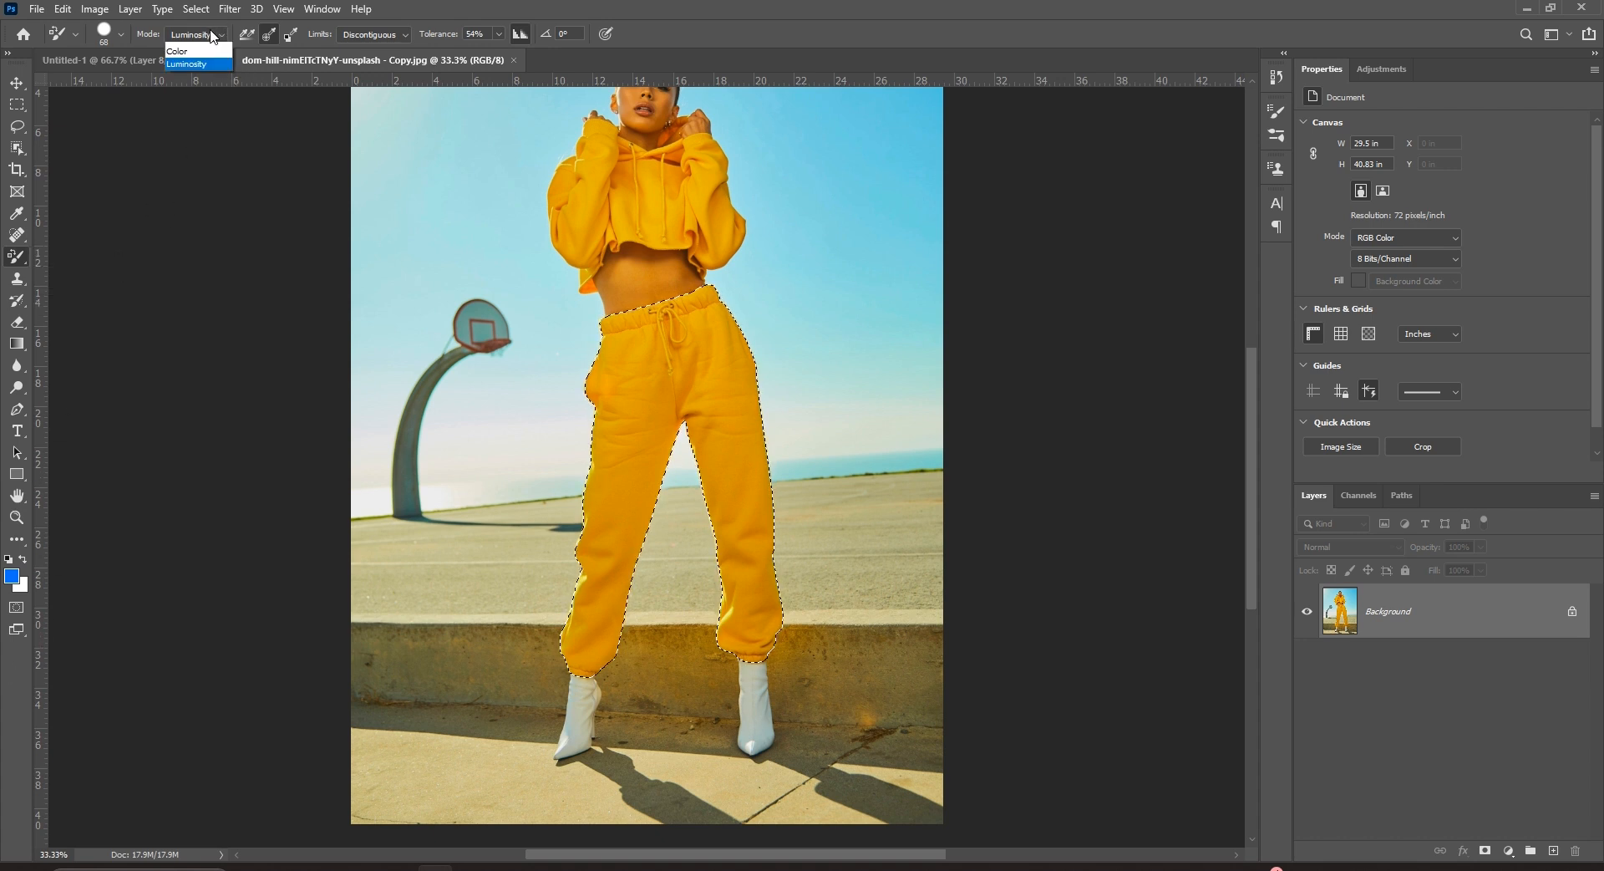
In Color mode with a 156 px brush, paint the selected trousers light blue to both cuffs.
{"action": "left_click", "coordinate": [184, 74]}
{"action": "left_click_drag", "start_coordinate": [645, 316], "coordinate": [591, 541]}
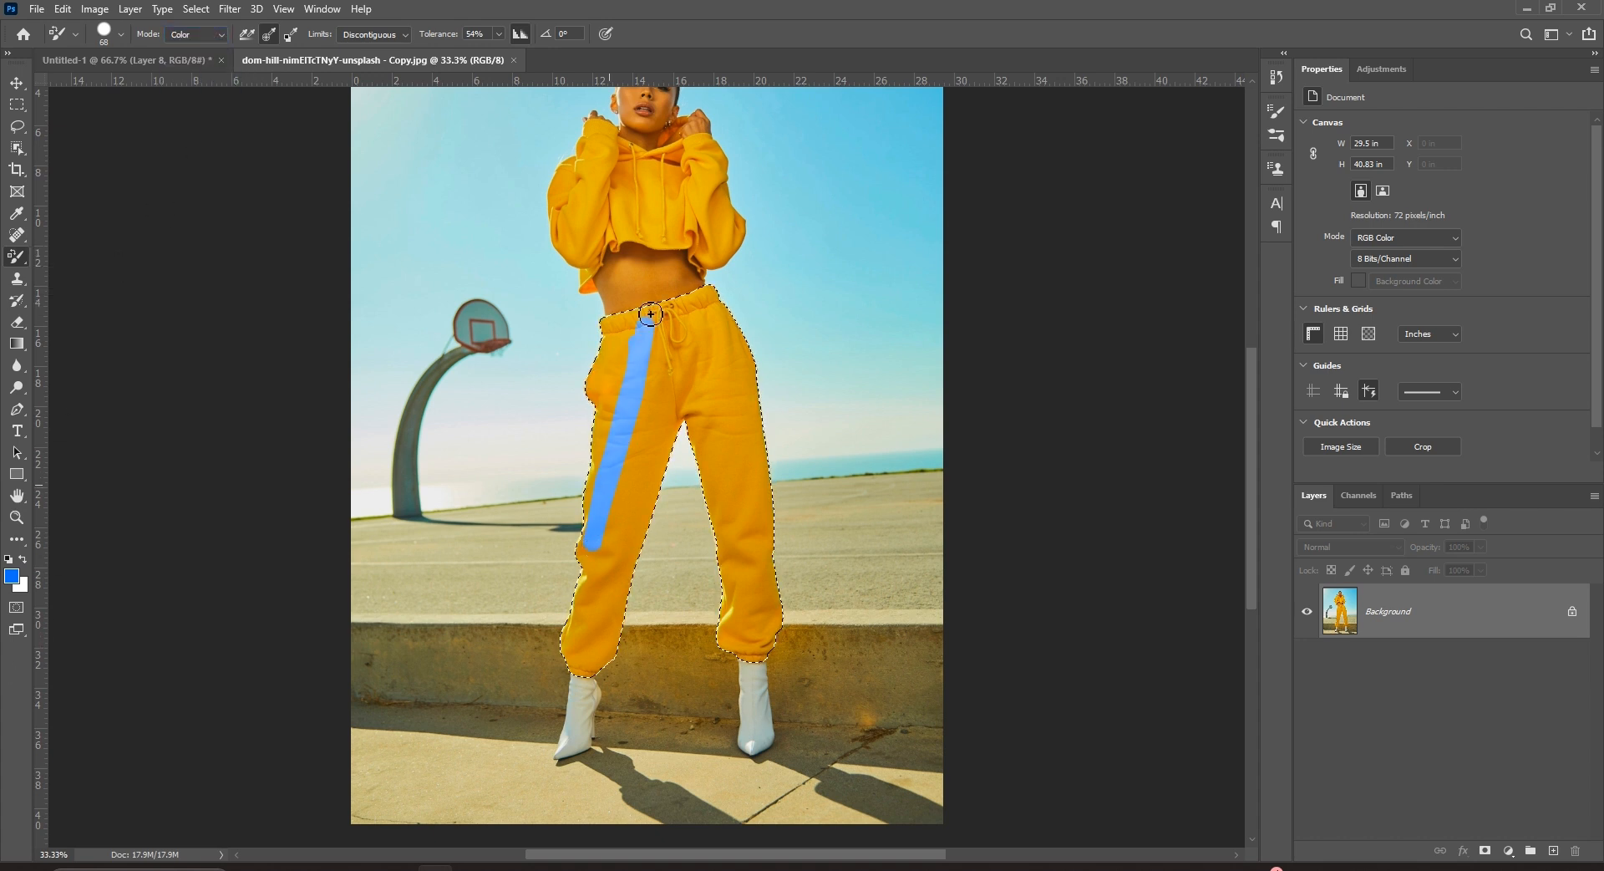
{"action": "right_click", "coordinate": [661, 386]}
{"action": "left_click", "coordinate": [775, 417]}
{"action": "left_click", "coordinate": [677, 365]}
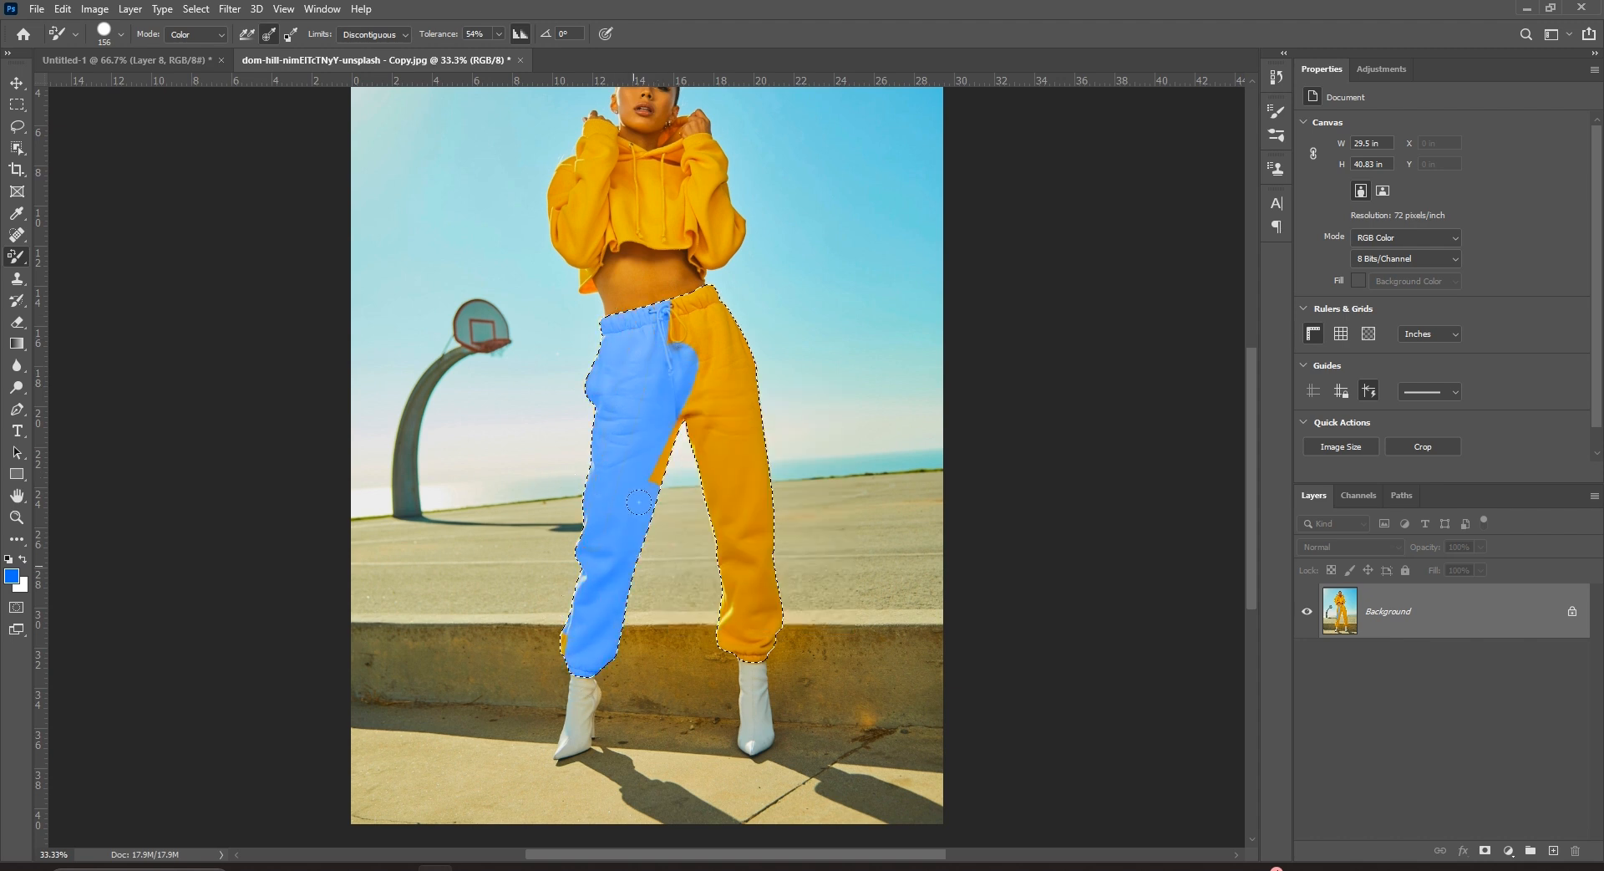
{"action": "left_click_drag", "start_coordinate": [572, 673], "coordinate": [565, 642]}
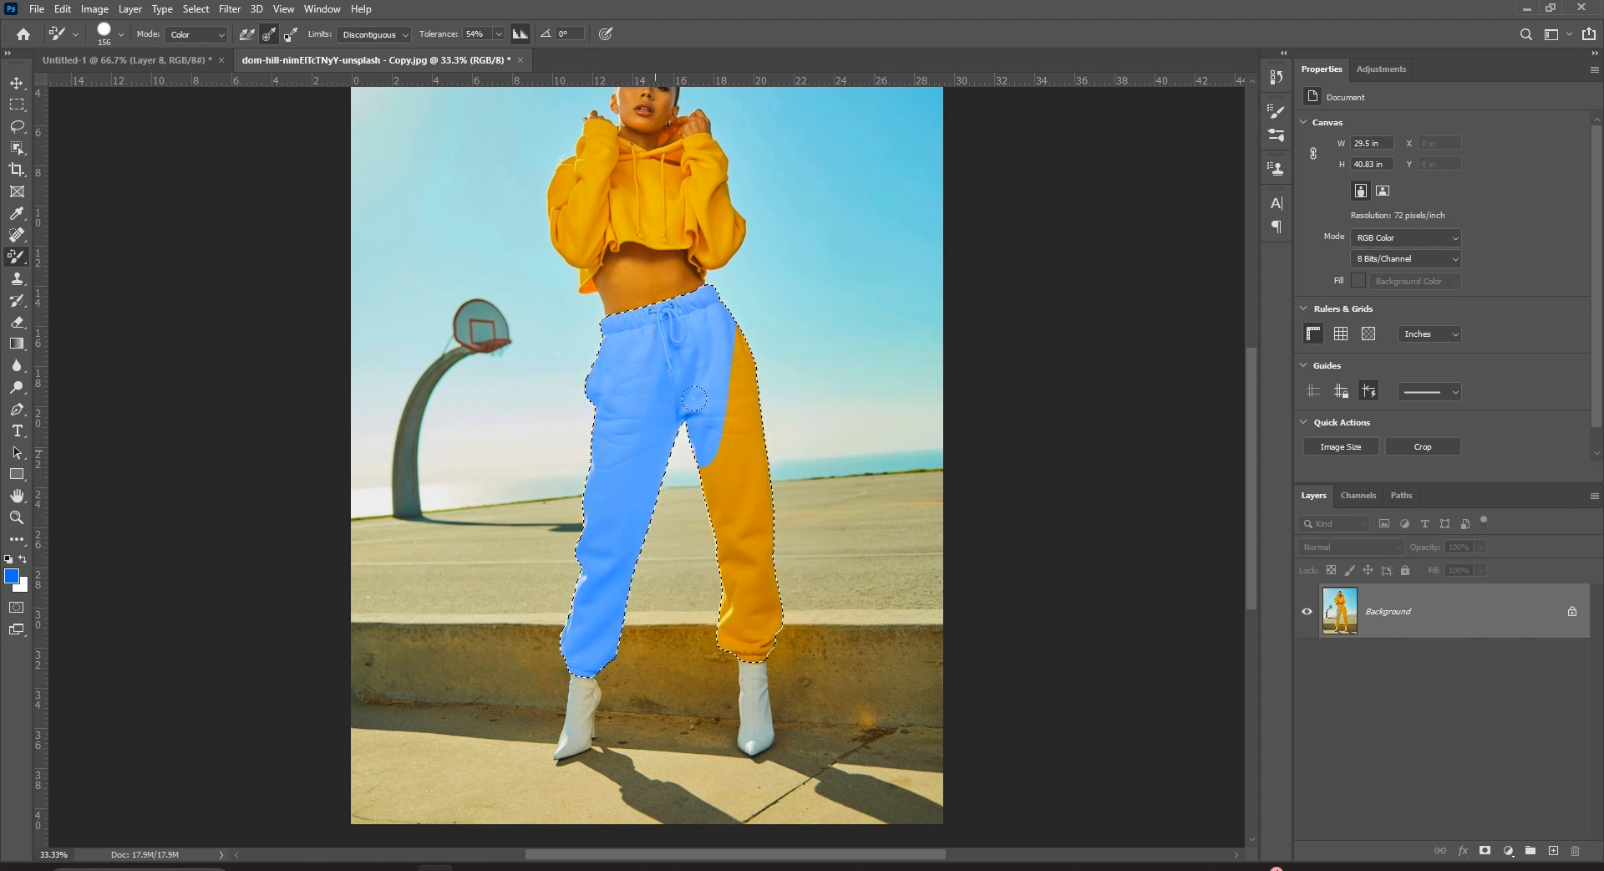
{"action": "left_click_drag", "start_coordinate": [706, 617], "coordinate": [754, 650]}
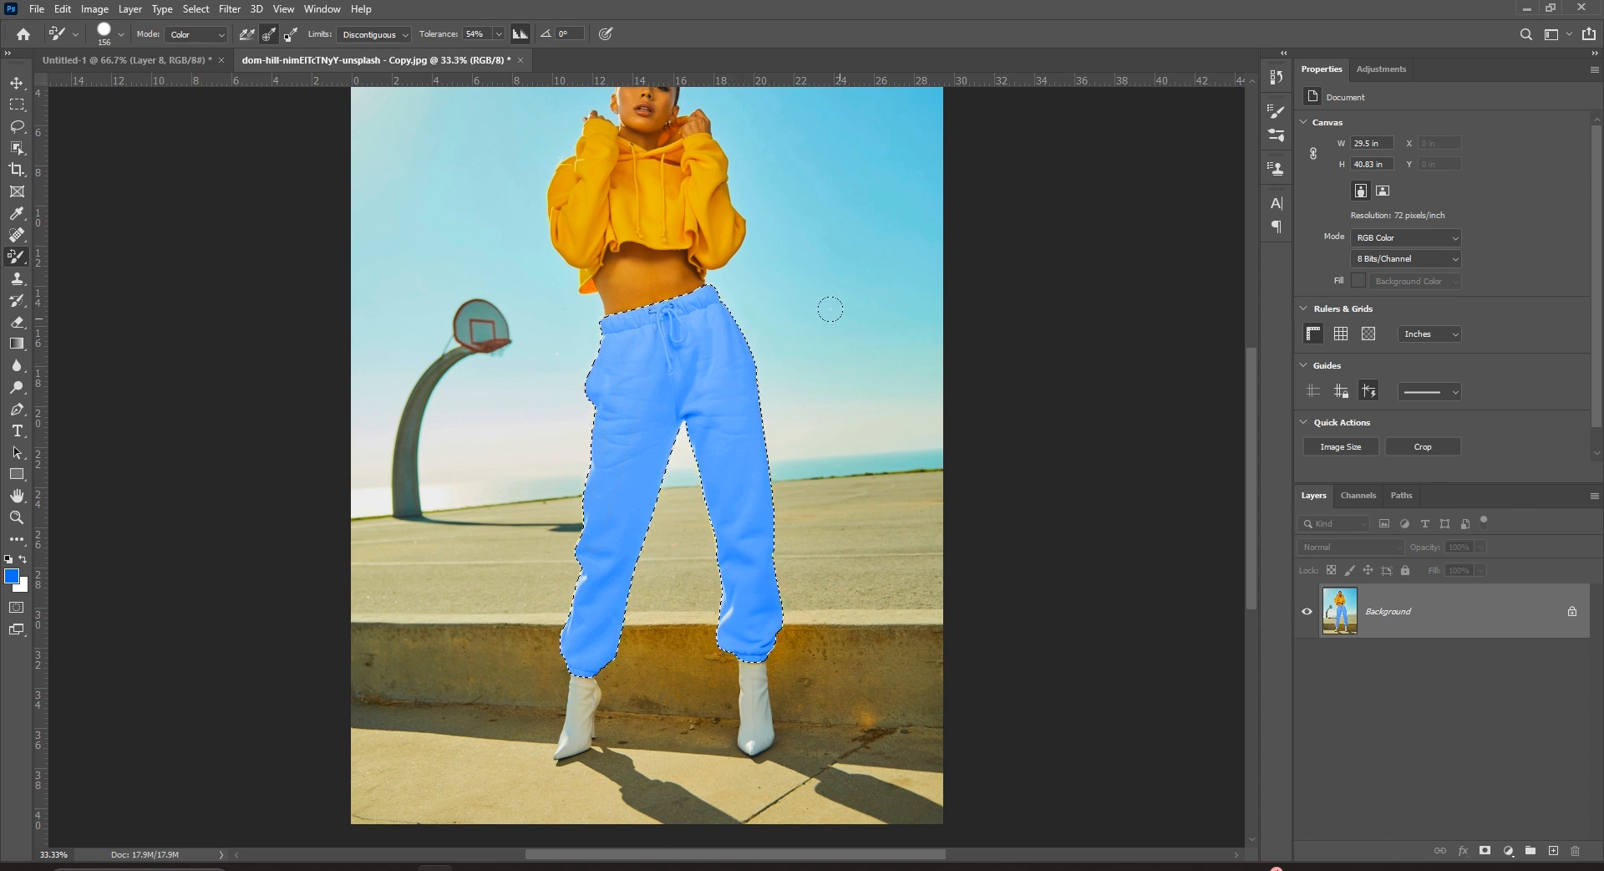
Zoom in on the trousers and deselect them with Ctrl+D.
{"action": "key", "text": "ctrl+plus"}
{"action": "key", "text": "ctrl+plus"}
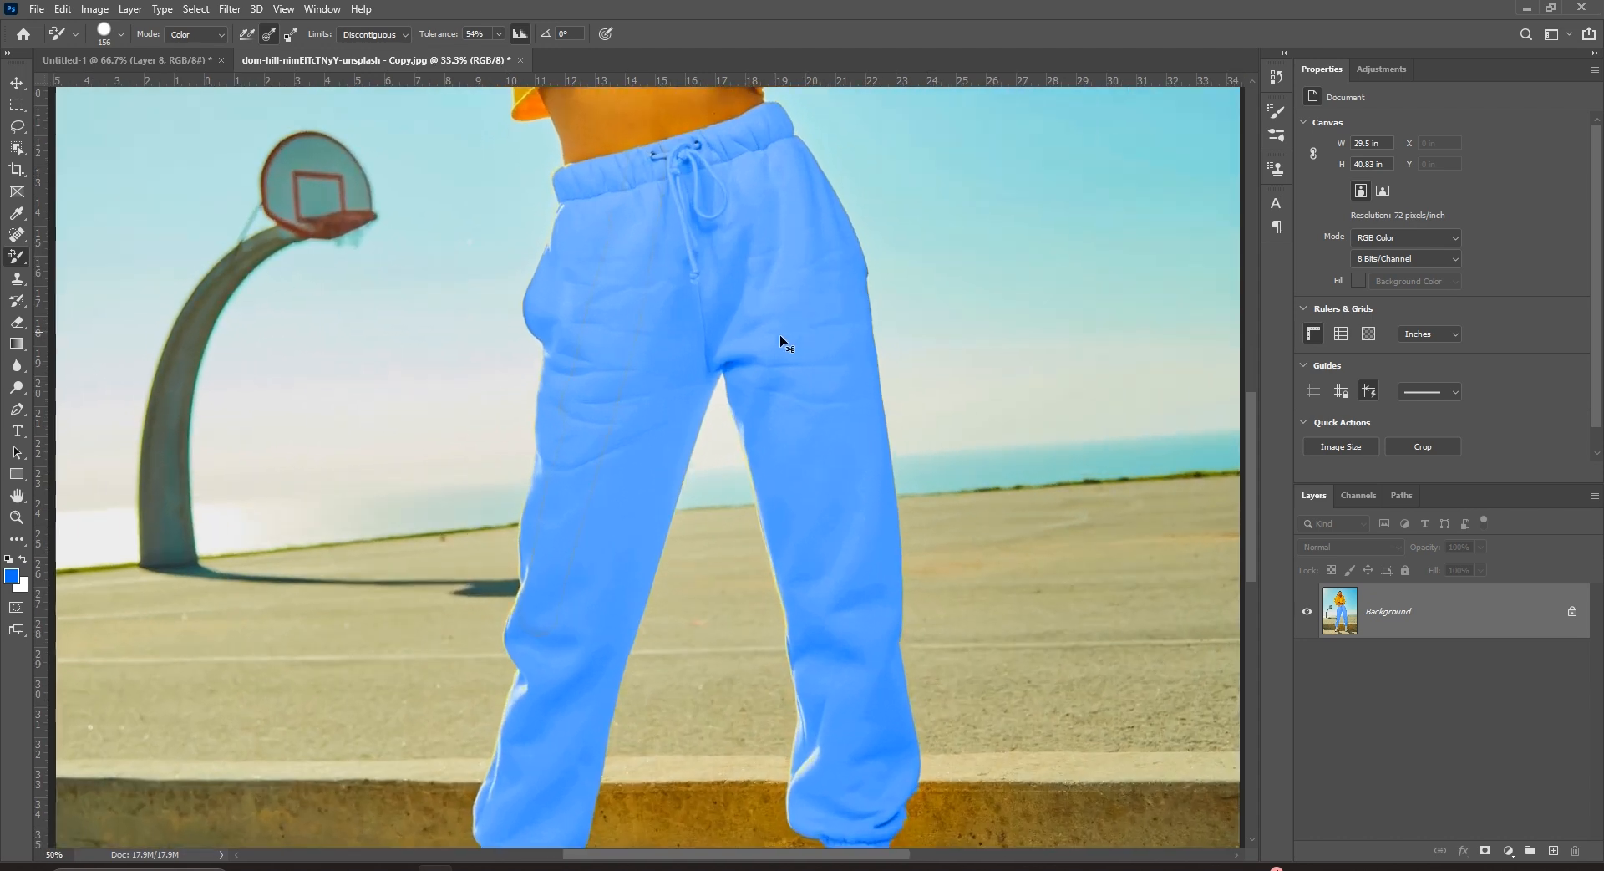
{"action": "left_click_drag", "start_coordinate": [712, 343], "coordinate": [696, 505]}
{"action": "key", "text": "ctrl+d"}
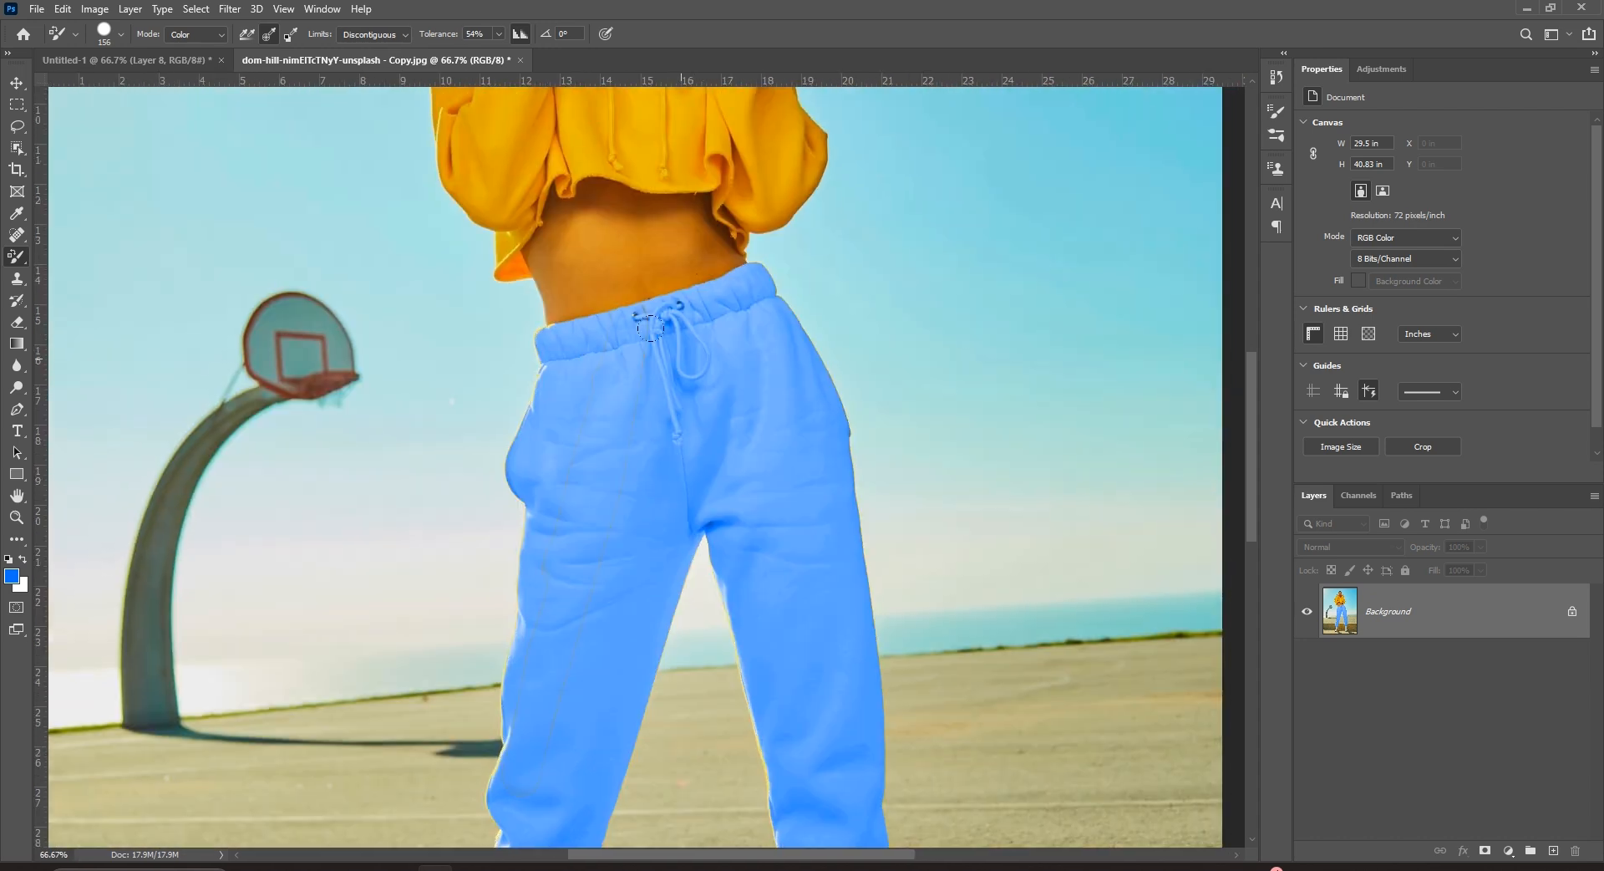
{"action": "right_click", "coordinate": [23, 262]}
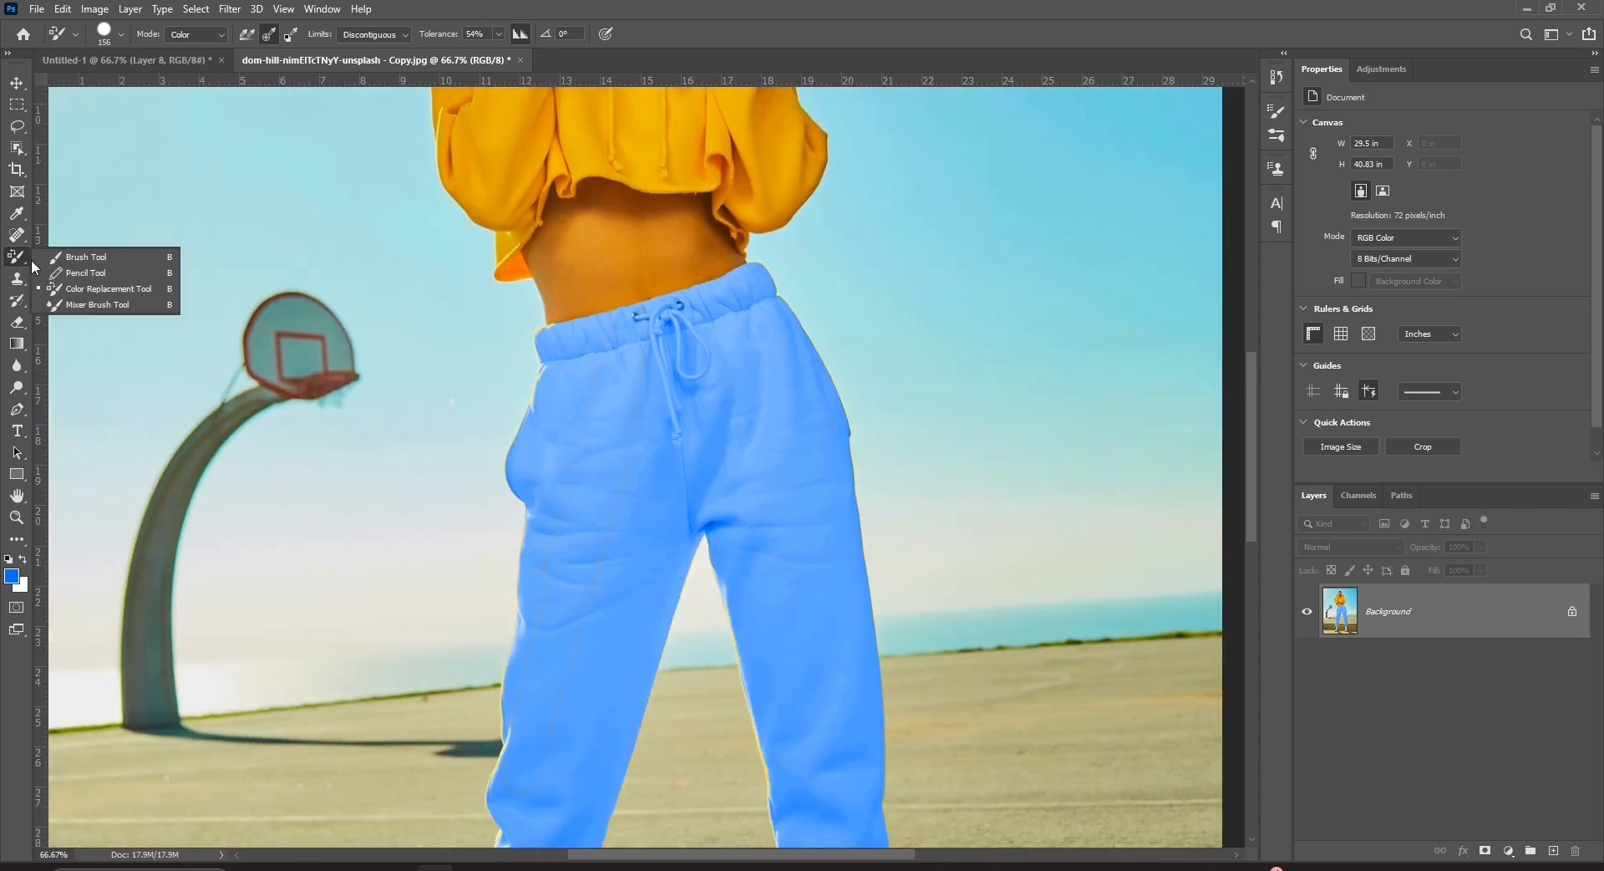
{"action": "left_click", "coordinate": [77, 261]}
{"action": "right_click", "coordinate": [716, 391]}
{"action": "mouse_move", "coordinate": [650, 357]}
{"action": "left_mouse_down"}
{"action": "mouse_move", "coordinate": [669, 361]}
{"action": "mouse_move", "coordinate": [631, 345]}
{"action": "left_mouse_up"}
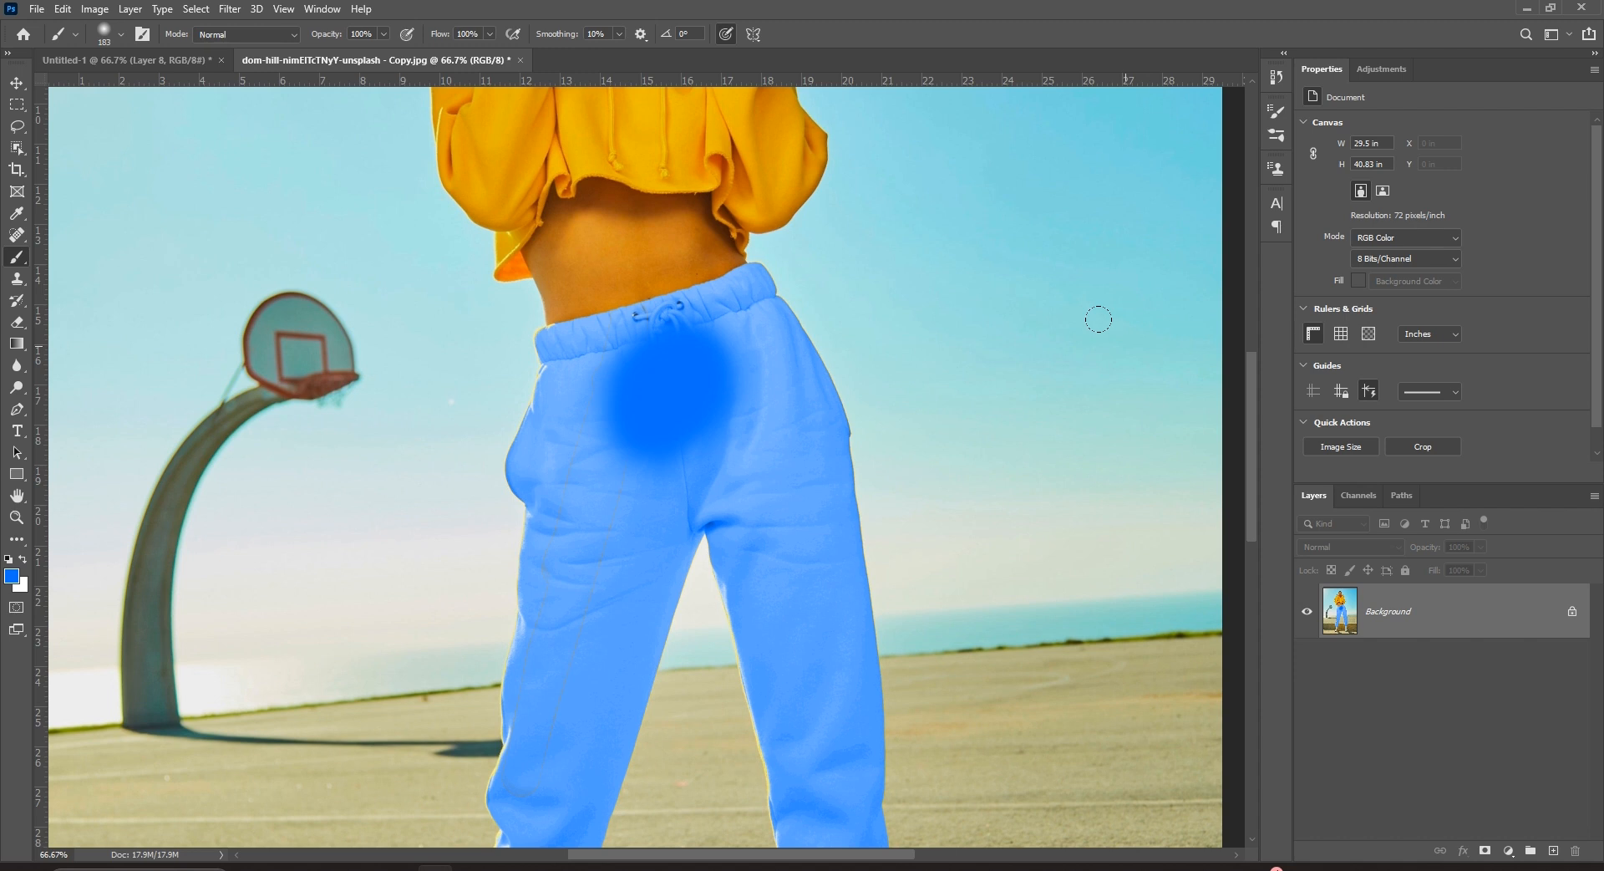
{"action": "key", "text": "ctrl+z"}
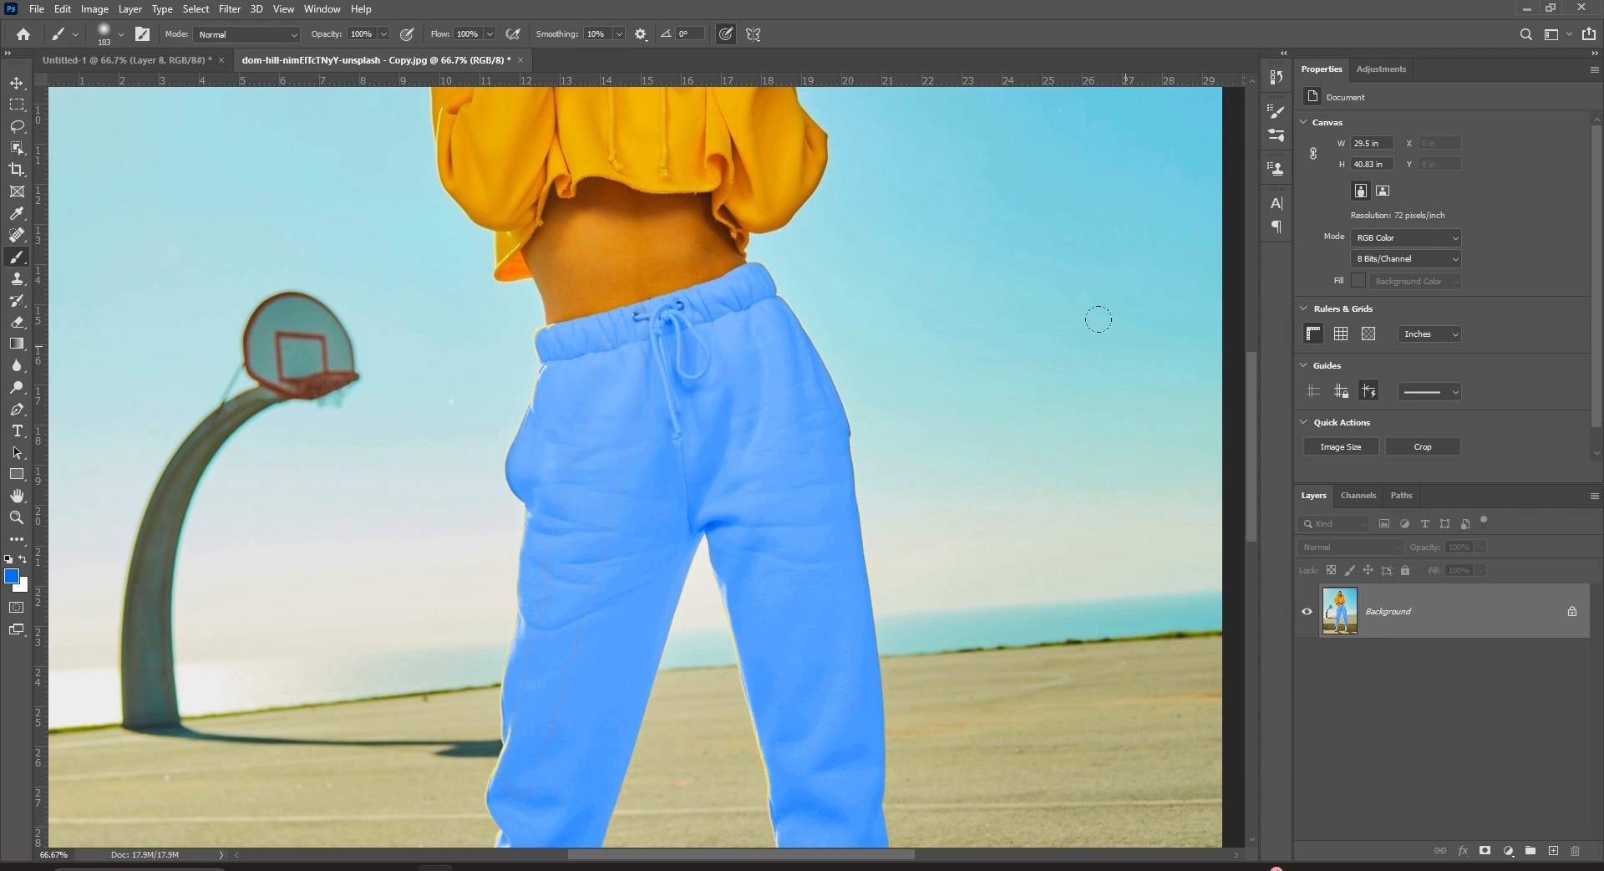
{"action": "key", "text": "ctrl+minus"}
{"action": "key", "text": "ctrl+minus"}
{"action": "key", "text": "ctrl+minus"}
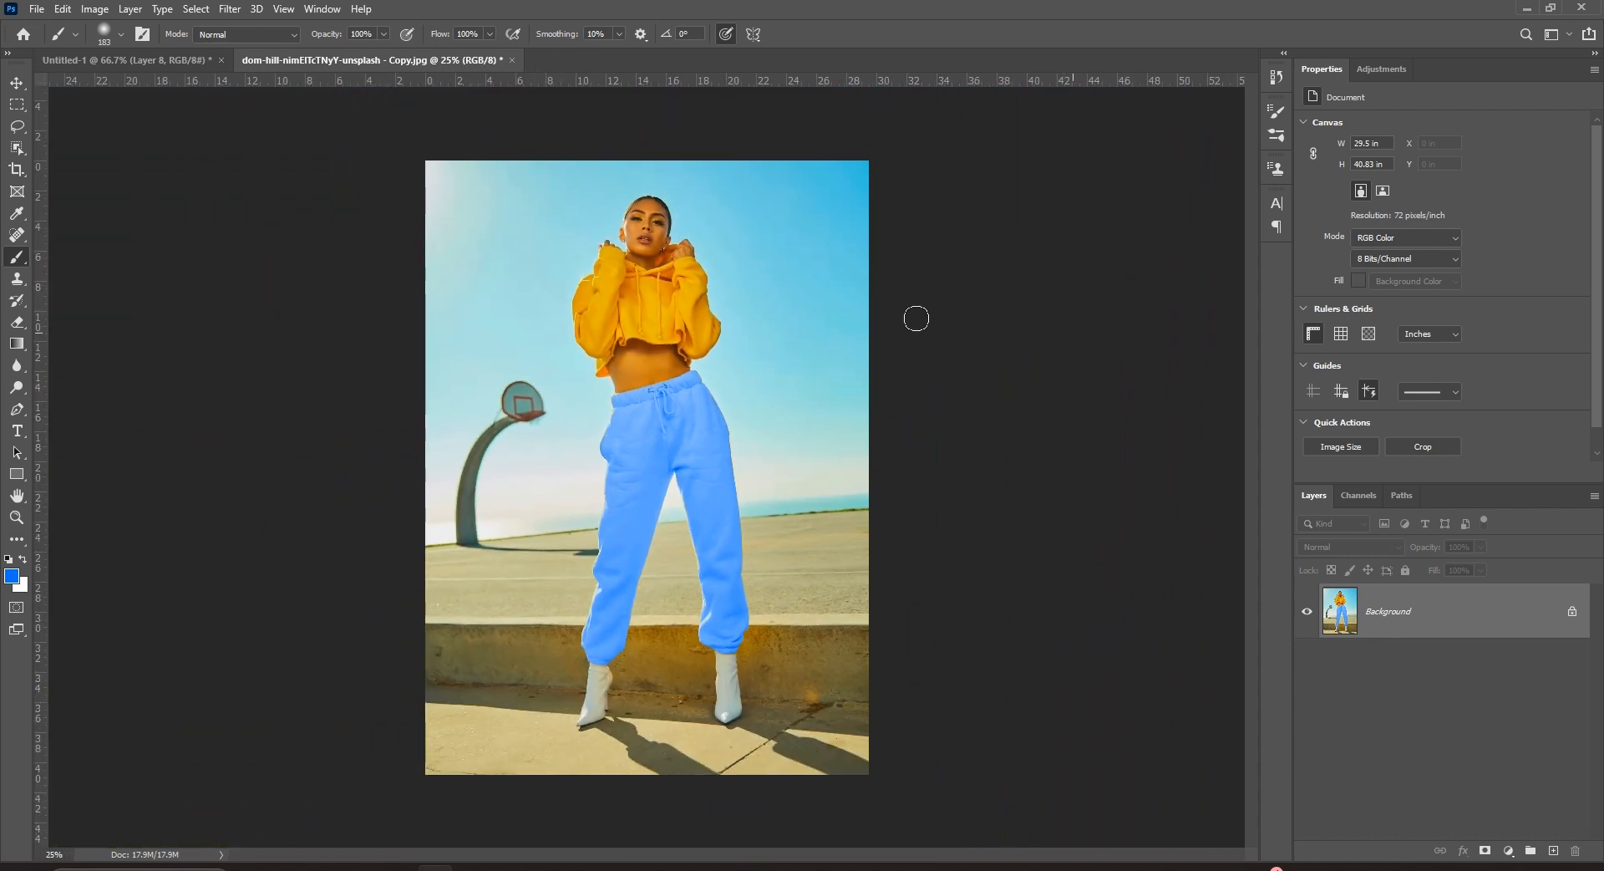